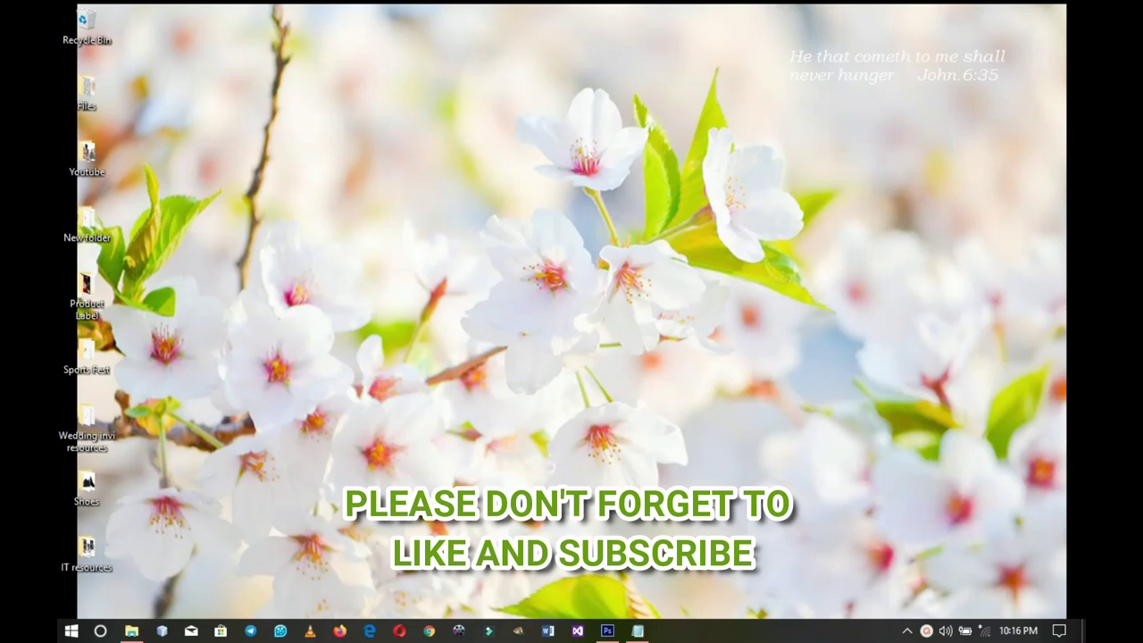
- Switch to Photoshop and create a new 3.3 × 5.8 inch RGB document at 300 pixels/inch with a white background
left_click(131, 631)
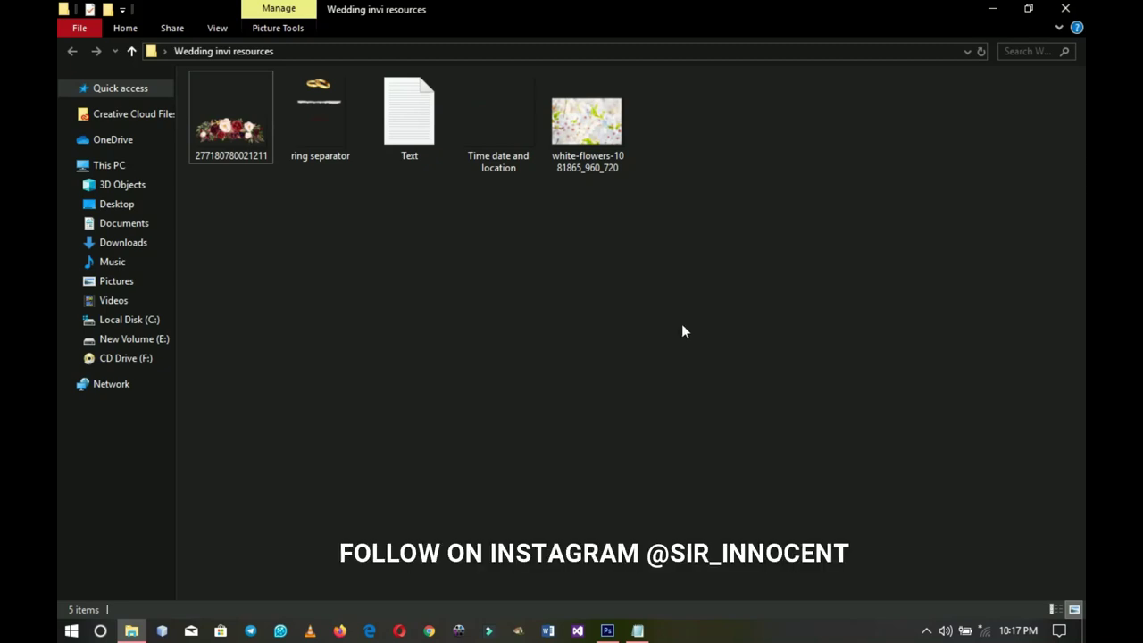
left_click(613, 636)
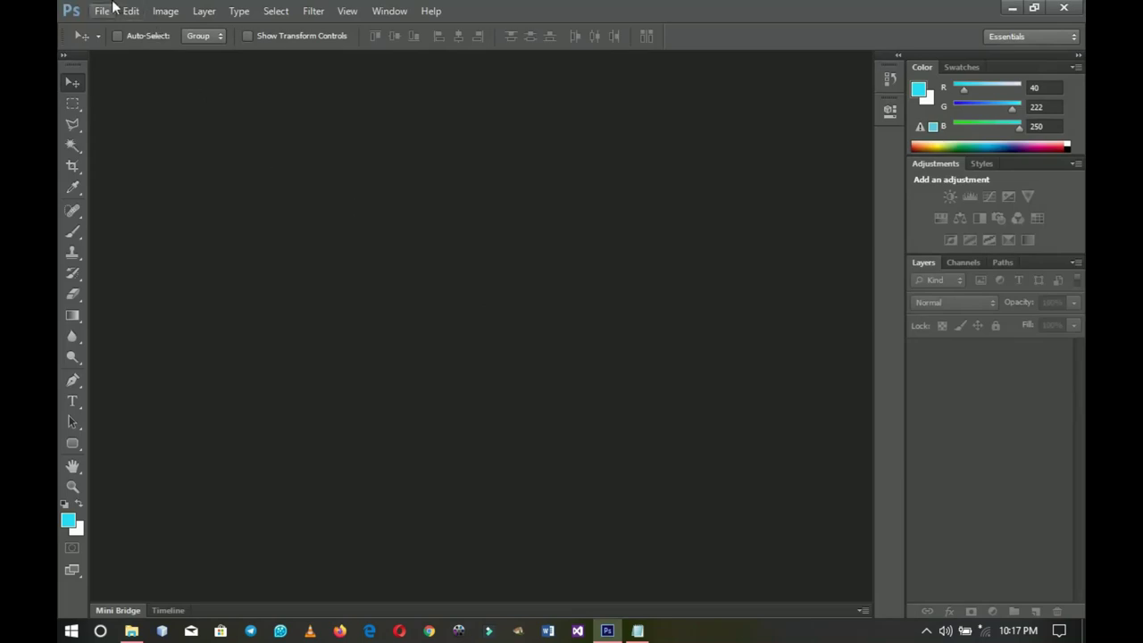
left_click(102, 11)
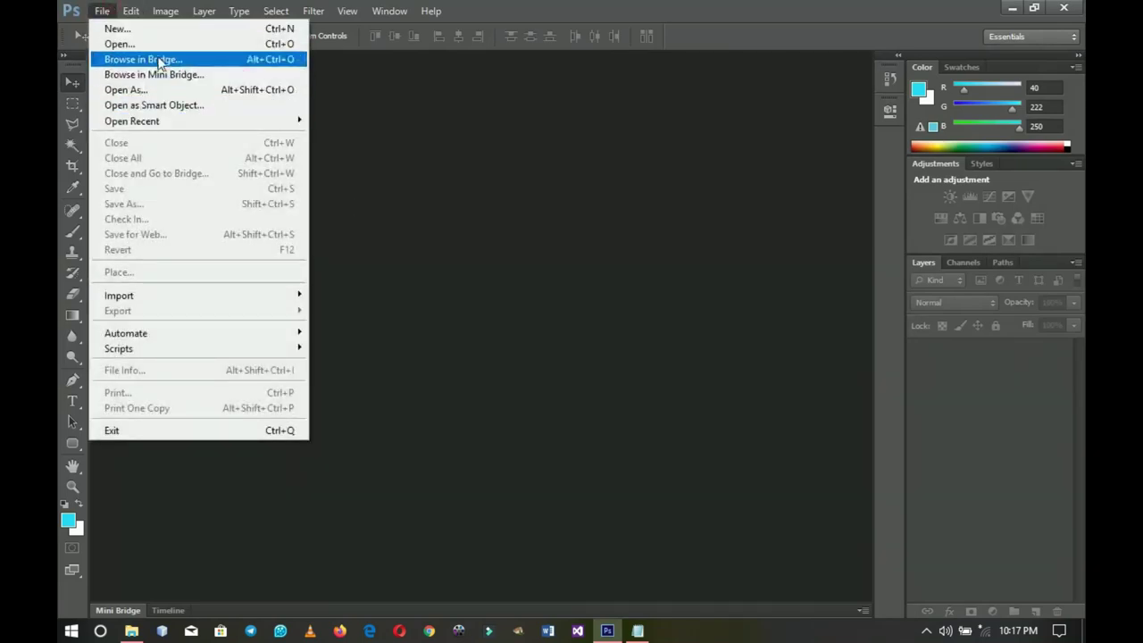
left_click(151, 29)
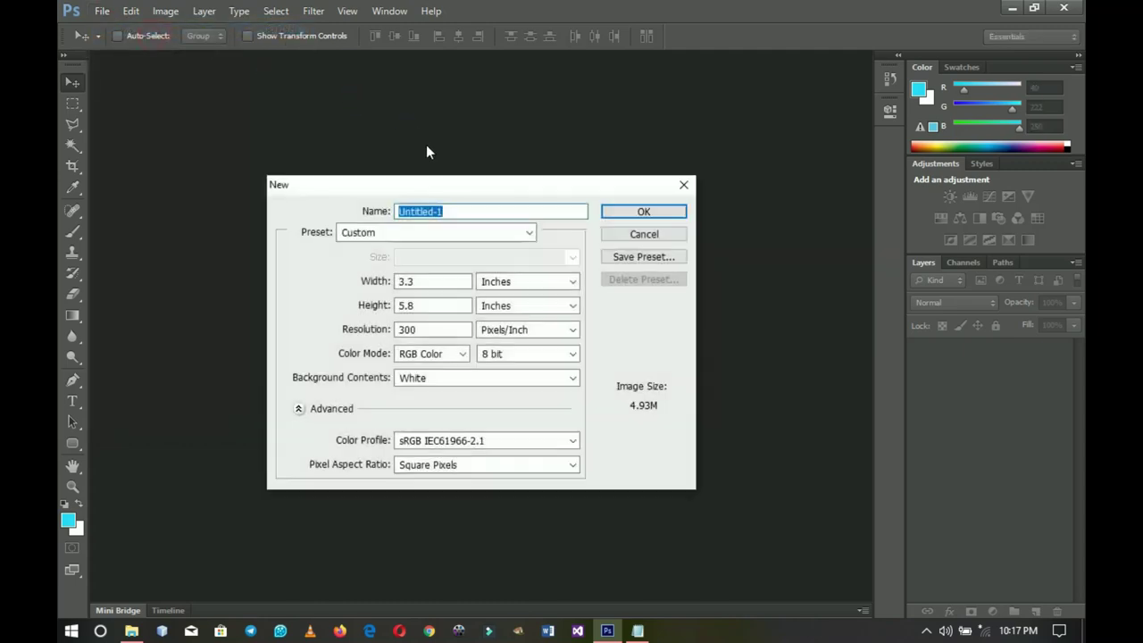
left_click_drag(453, 278, 357, 283)
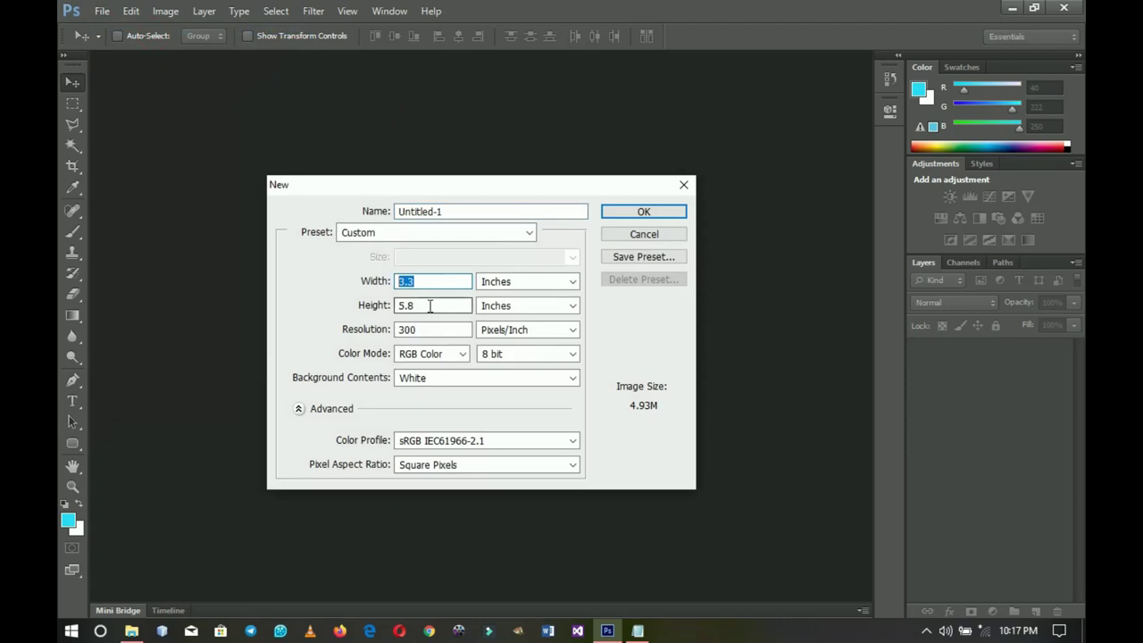
left_click(523, 284)
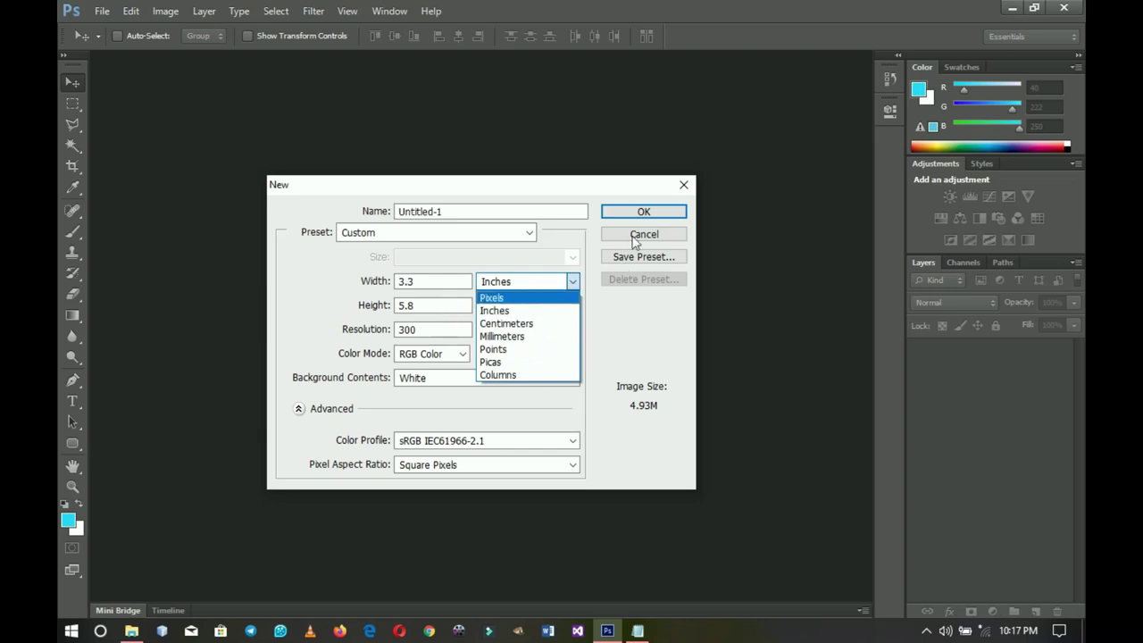
left_click(546, 235)
left_click(643, 221)
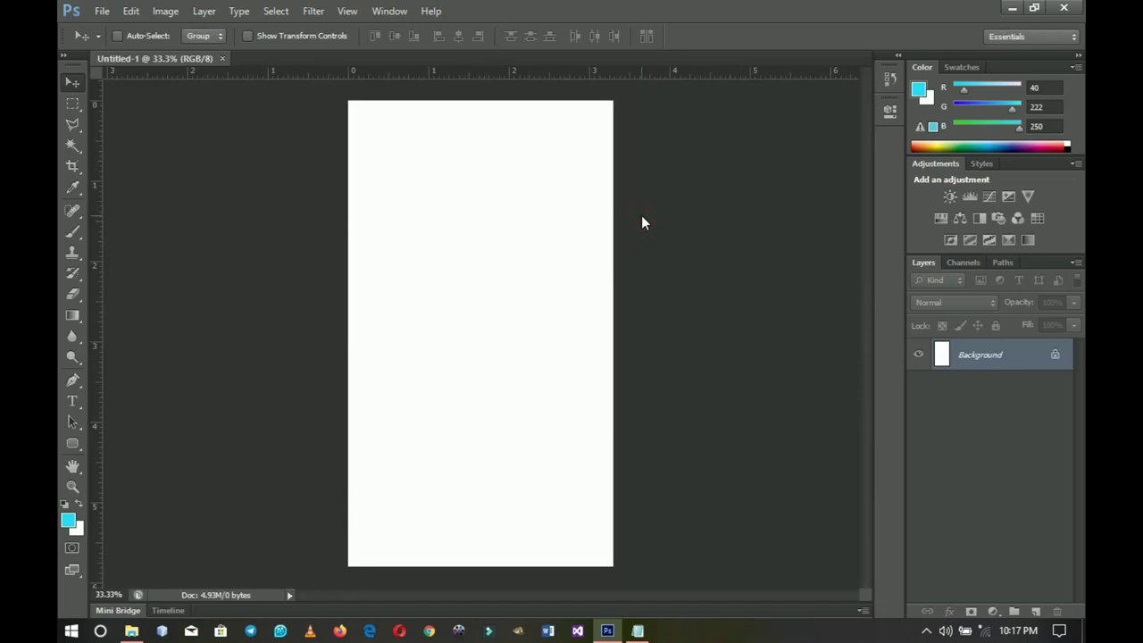
- Place the white-flowers image from the Wedding invi resources folder into the document and rotate it 90° clockwise
left_click(131, 630)
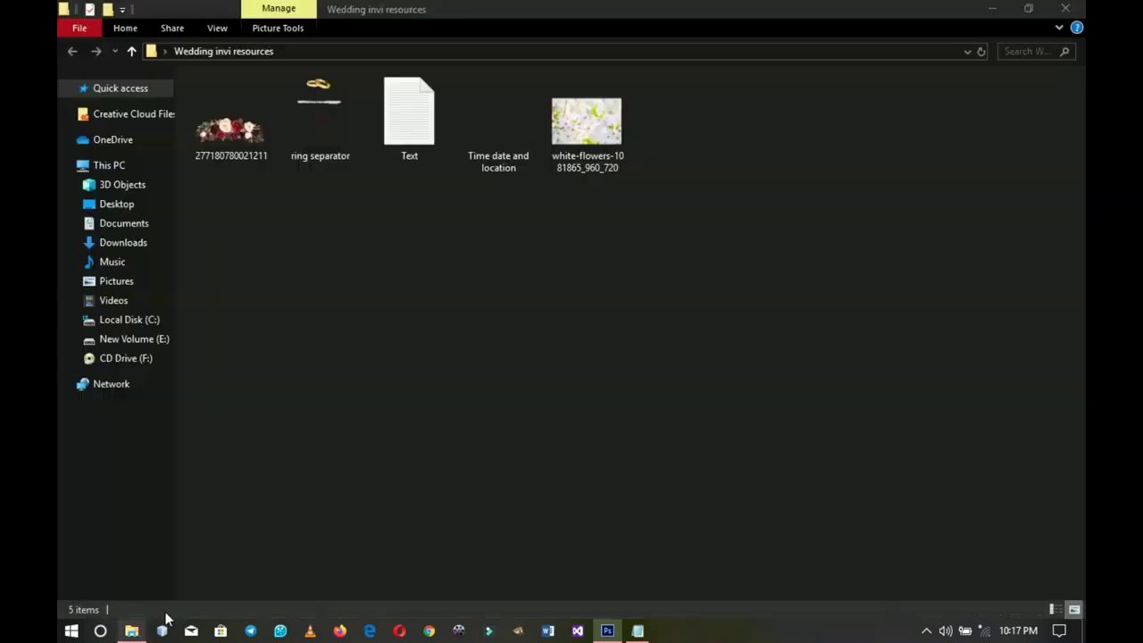
left_click_drag(570, 134, 545, 450)
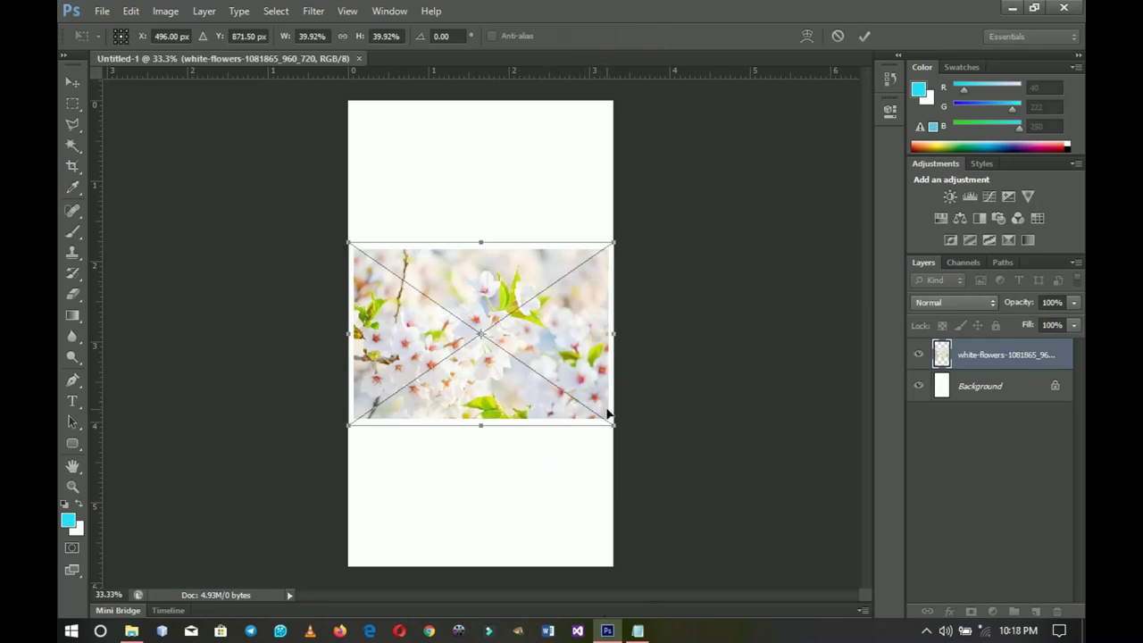
right_click(577, 351)
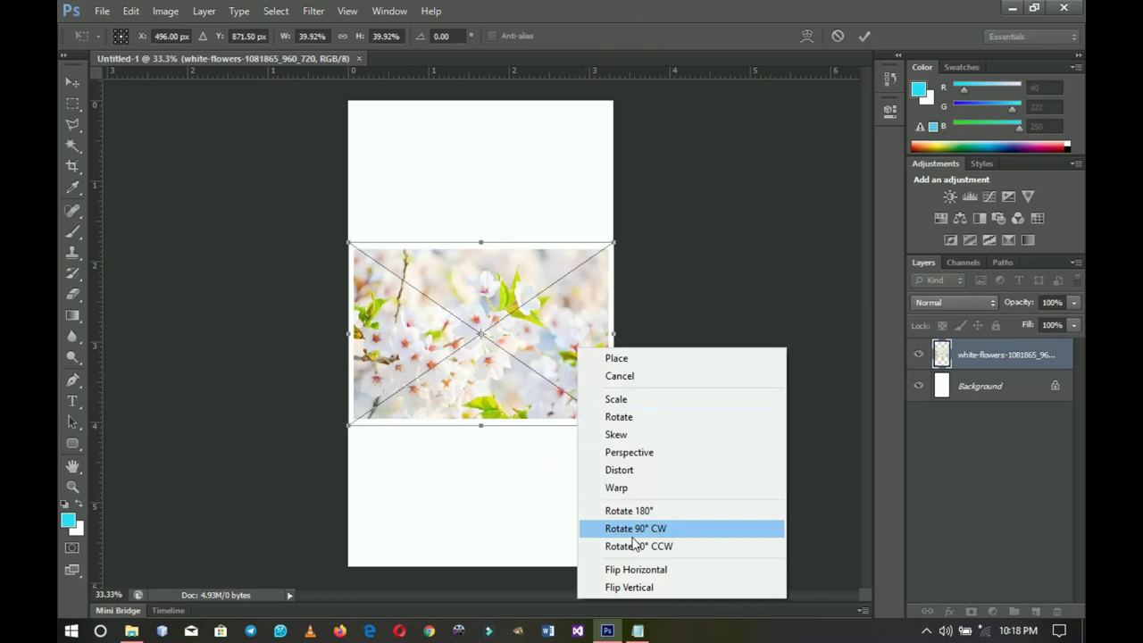
left_click(633, 535)
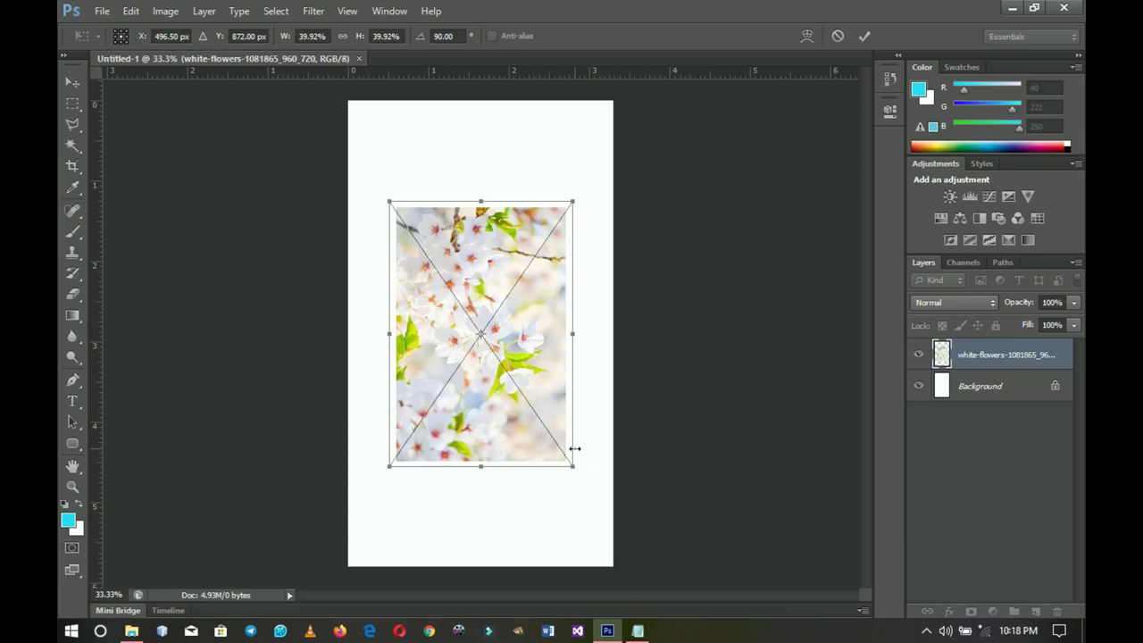
- Scale the white-flowers image up proportionally from its centre to about 76% so it covers the whole canvas, and commit the placement
left_click_drag(576, 471, 660, 590)
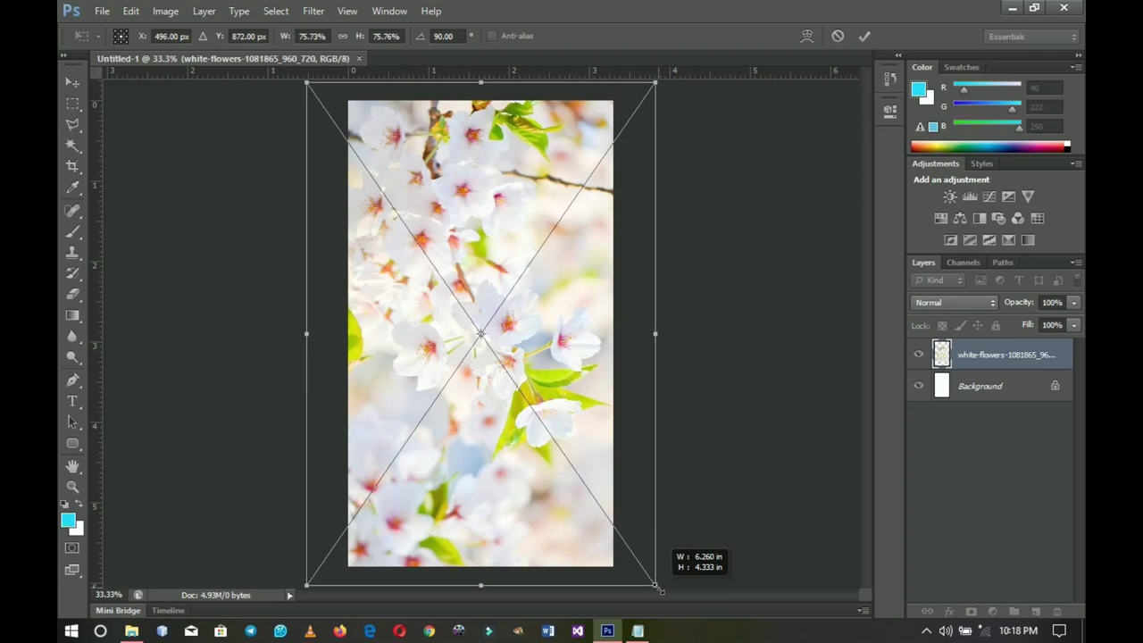
left_click_drag(660, 590, 660, 591)
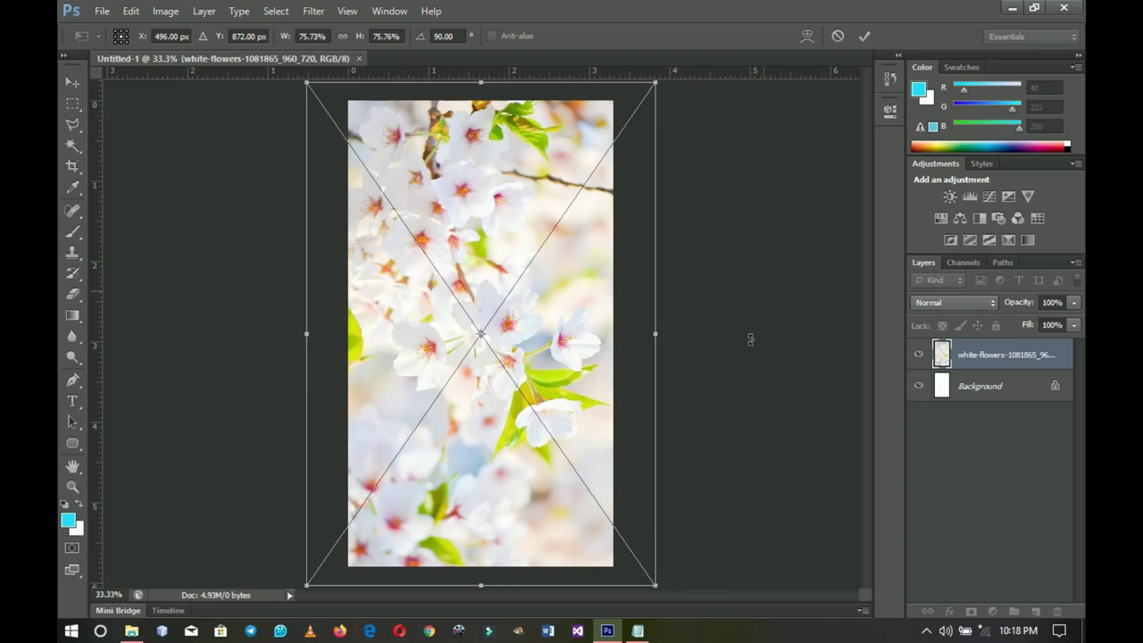
left_click(864, 36)
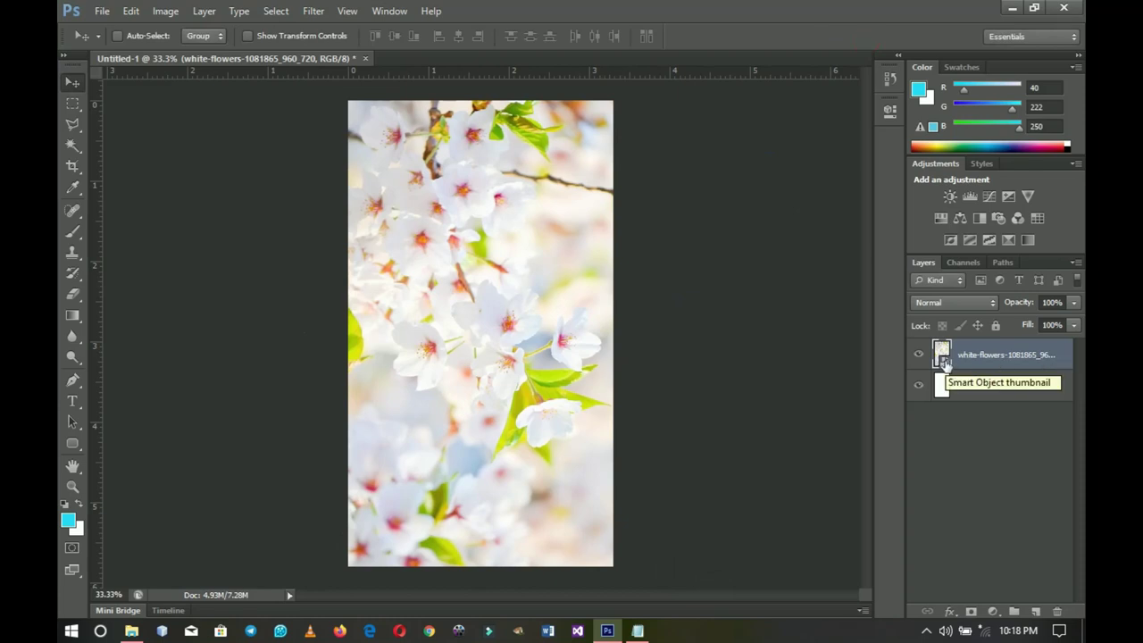
- Rasterize the white-flowers layer and add a layer mask to it
right_click(944, 361)
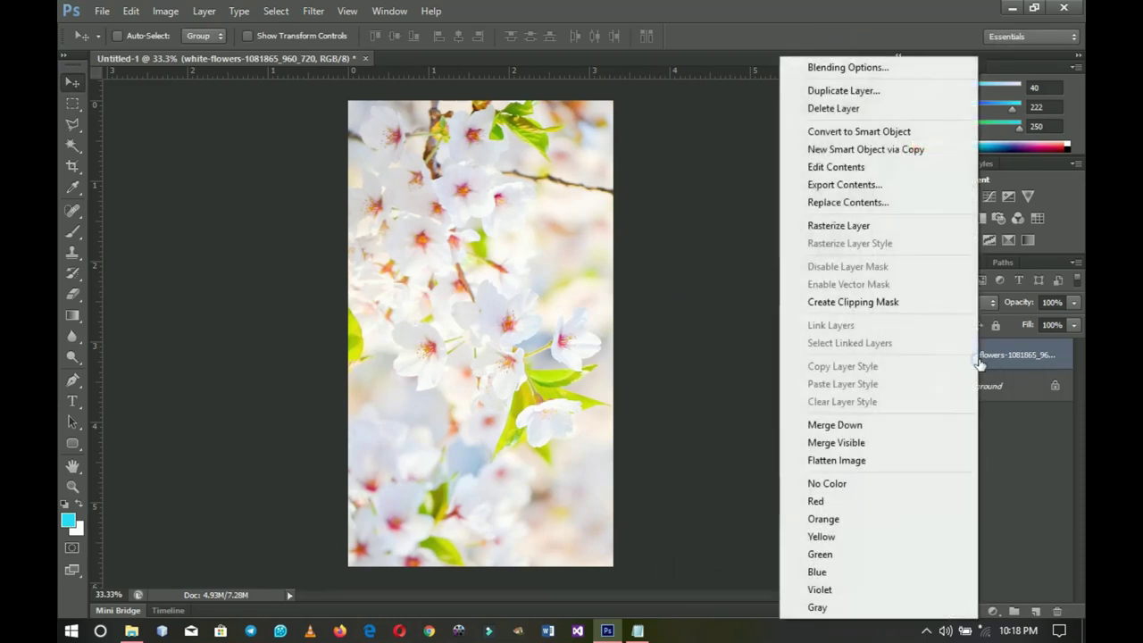
left_click(858, 229)
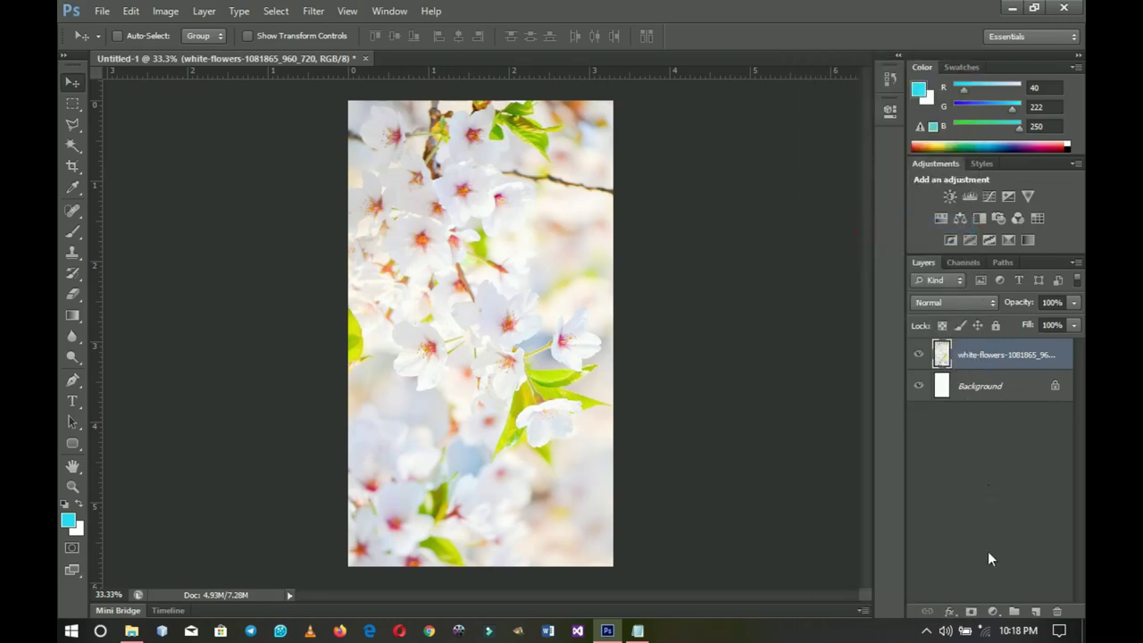
left_click(971, 611)
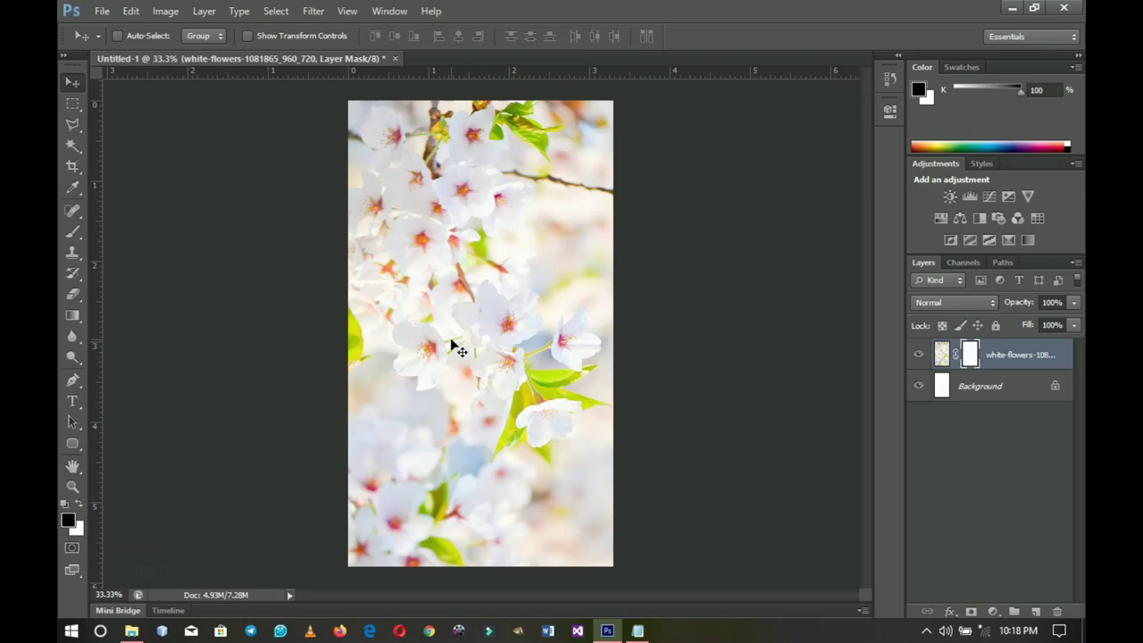
- Paint the mask with a soft black 1200 px brush at 100% opacity, hiding the flowers except along the canvas's right edge
key("b")
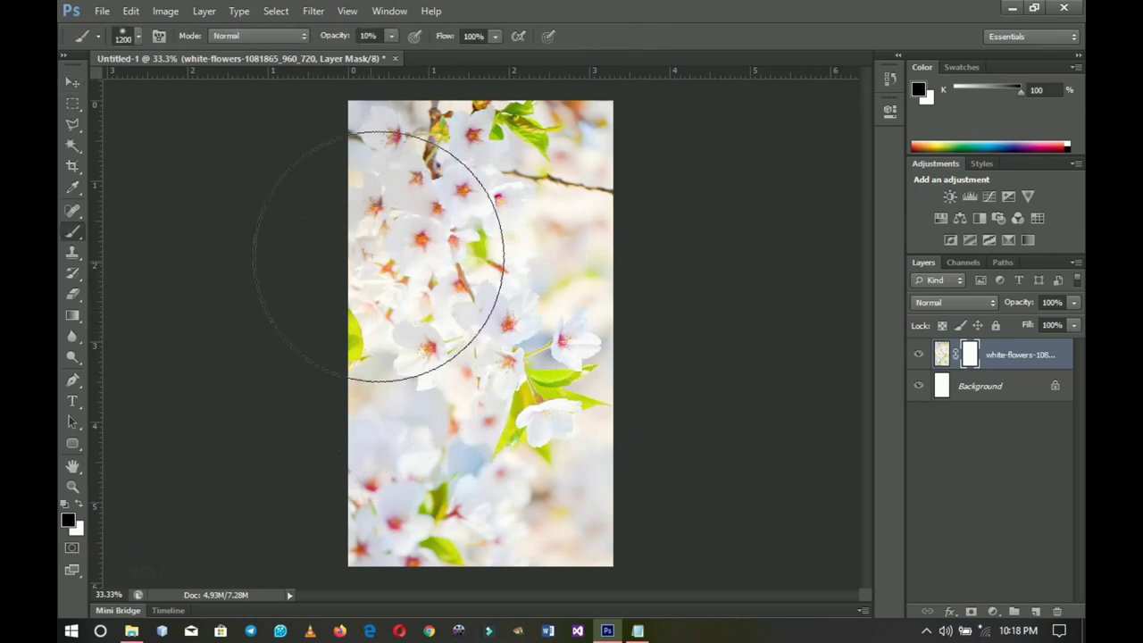
mouse_move(391, 36)
left_mouse_down()
mouse_move(408, 67)
mouse_move(493, 58)
left_mouse_up()
right_click(485, 419)
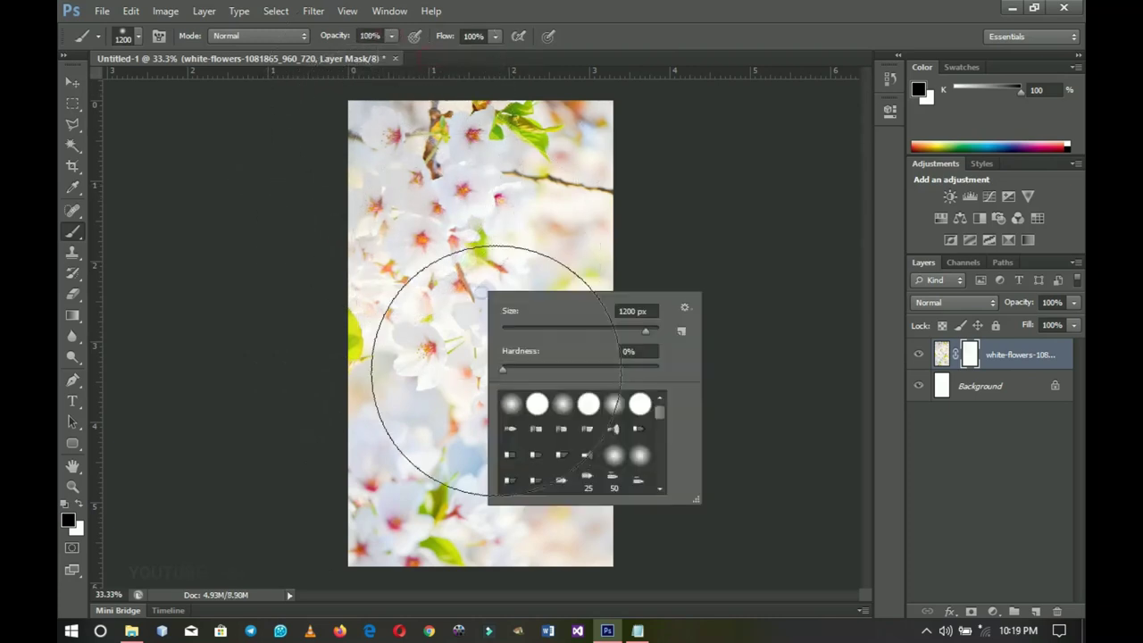
key("Return")
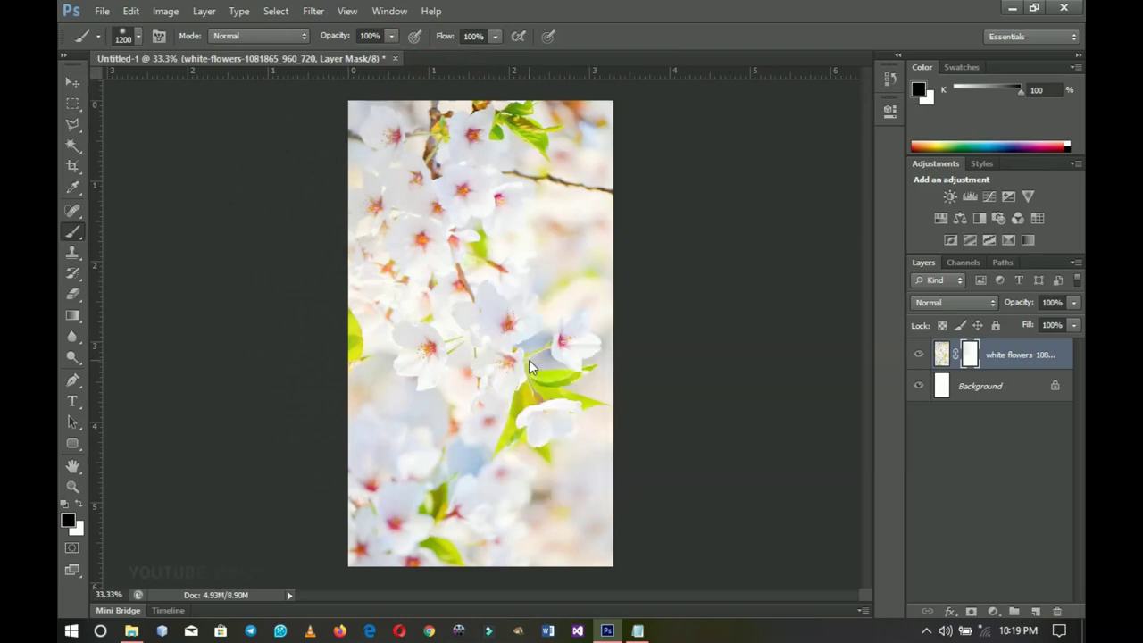
mouse_move(408, 472)
left_mouse_down()
mouse_move(396, 192)
mouse_move(411, 156)
mouse_move(456, 187)
mouse_move(430, 286)
mouse_move(426, 383)
mouse_move(475, 441)
mouse_move(434, 497)
mouse_move(411, 491)
mouse_move(369, 446)
mouse_move(439, 383)
mouse_move(388, 492)
mouse_move(438, 543)
mouse_move(447, 524)
mouse_move(411, 202)
mouse_move(472, 528)
mouse_move(485, 202)
mouse_move(579, 383)
mouse_move(562, 434)
mouse_move(467, 433)
left_mouse_up()
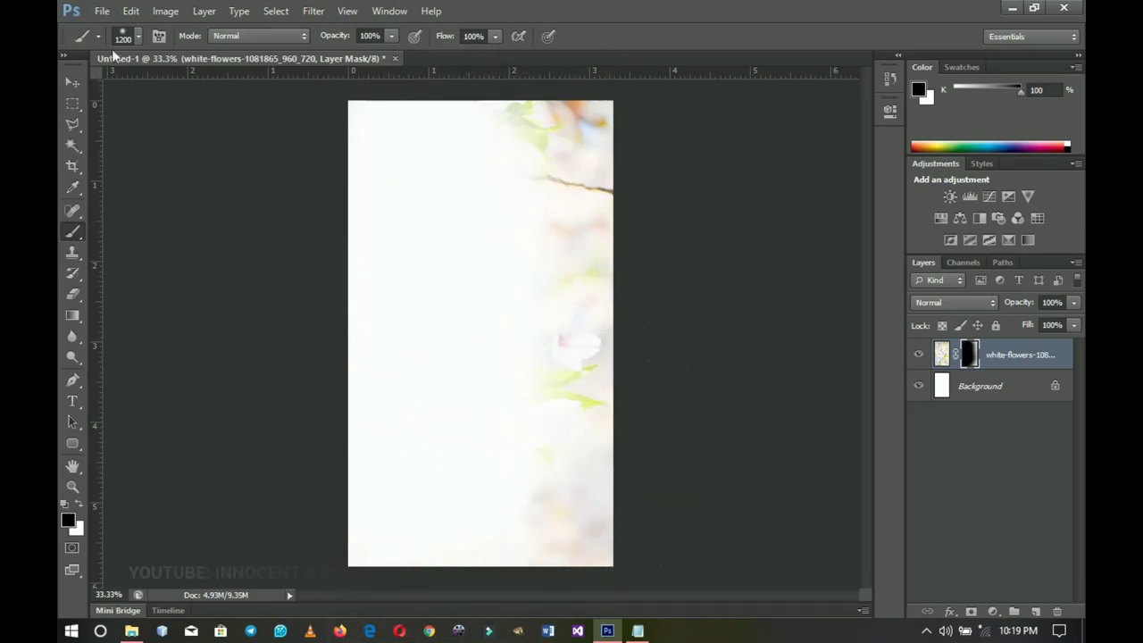
left_click(73, 86)
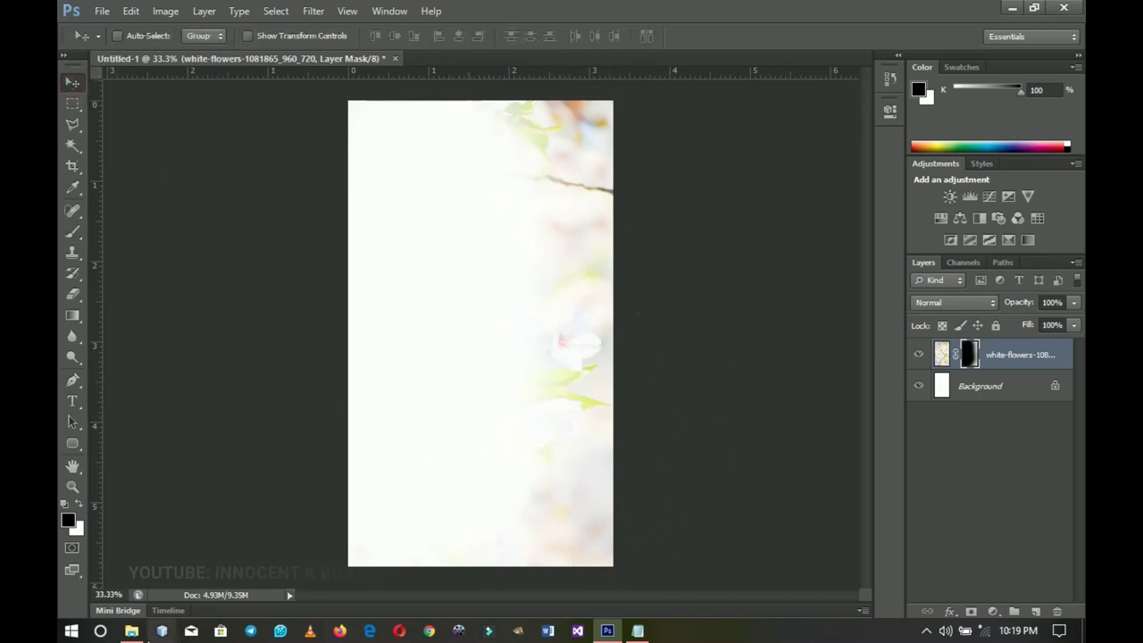
left_click(131, 632)
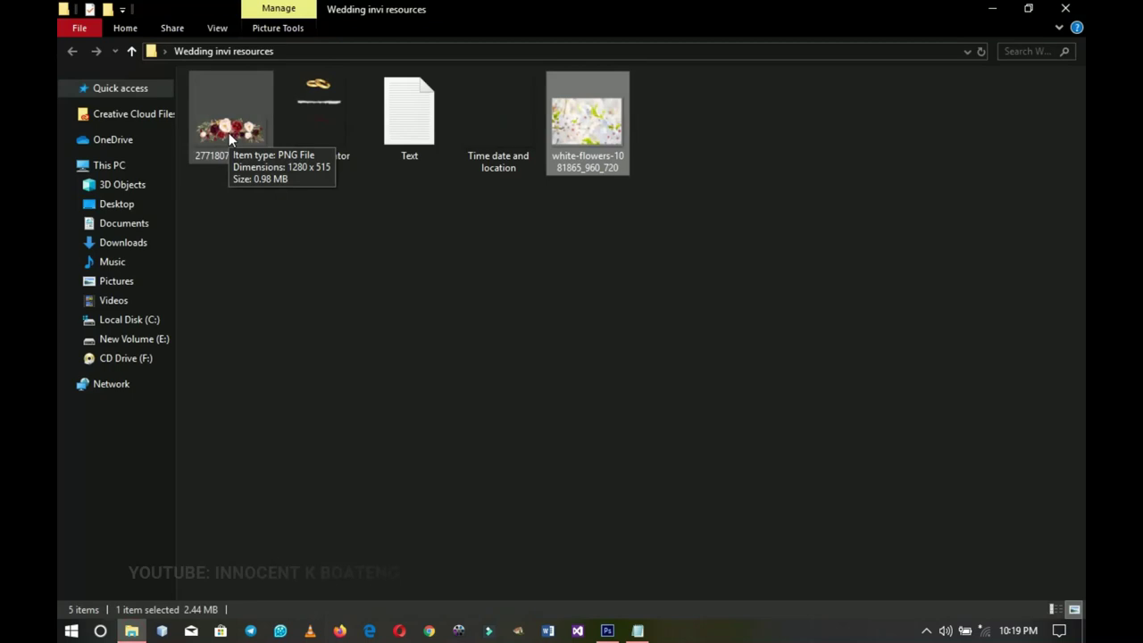
left_click_drag(229, 132, 464, 206)
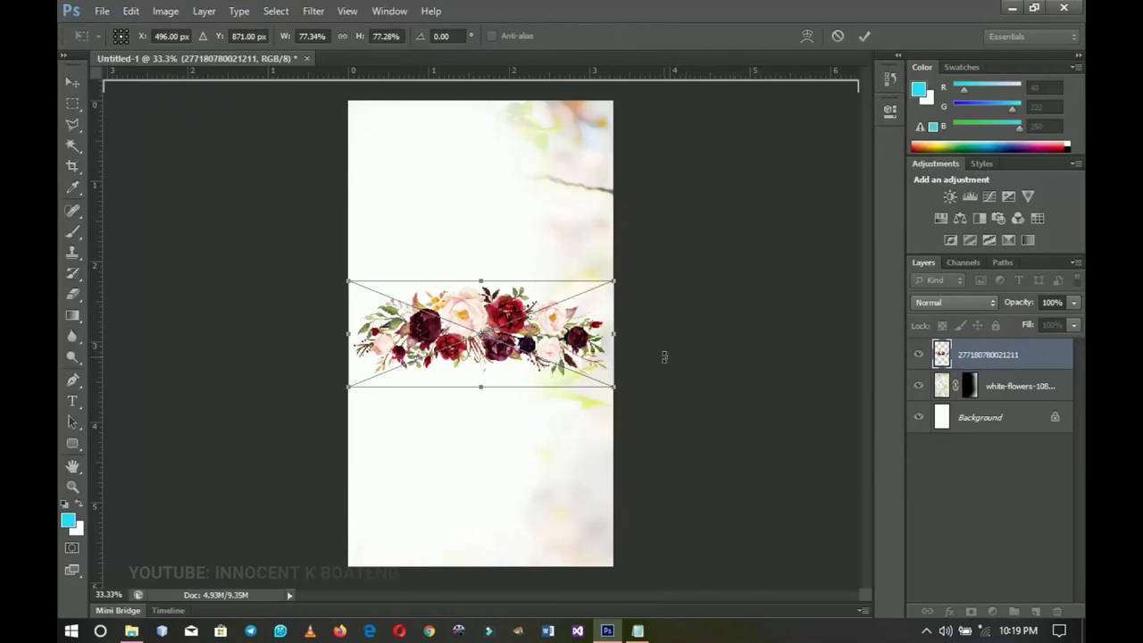
left_click_drag(650, 337, 649, 242)
left_click_drag(514, 319, 425, 130)
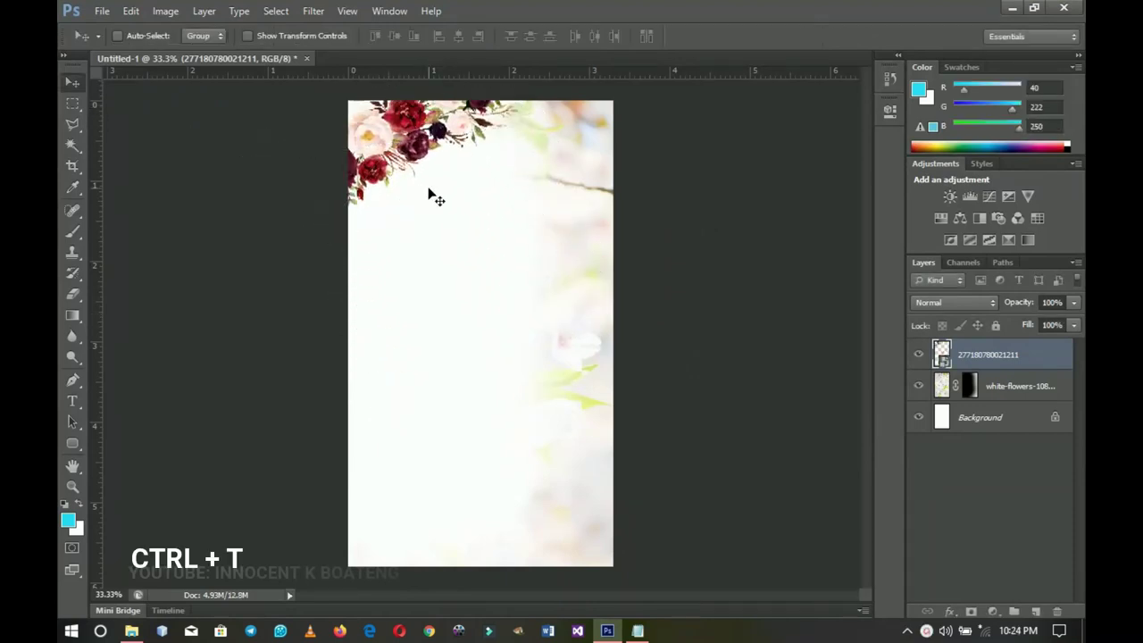
- Rotate the bouquet to about 147°, enlarge it to about 103% and shift it further up into the canvas's top-left corner
key("ctrl+t")
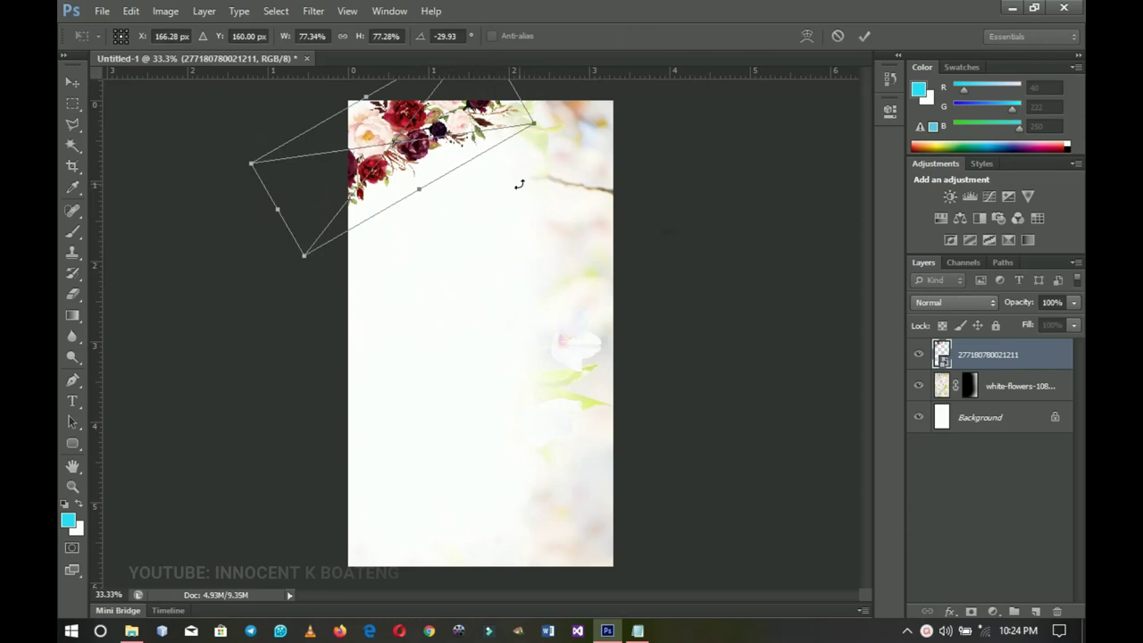
left_click_drag(538, 167, 235, 128)
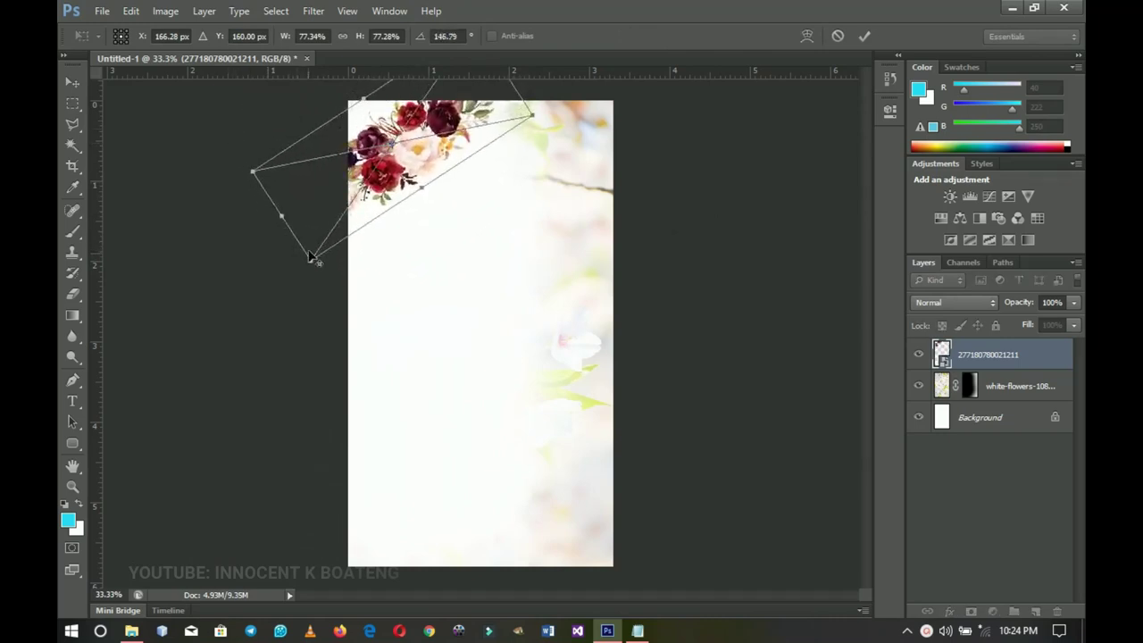
left_click_drag(312, 259, 281, 299)
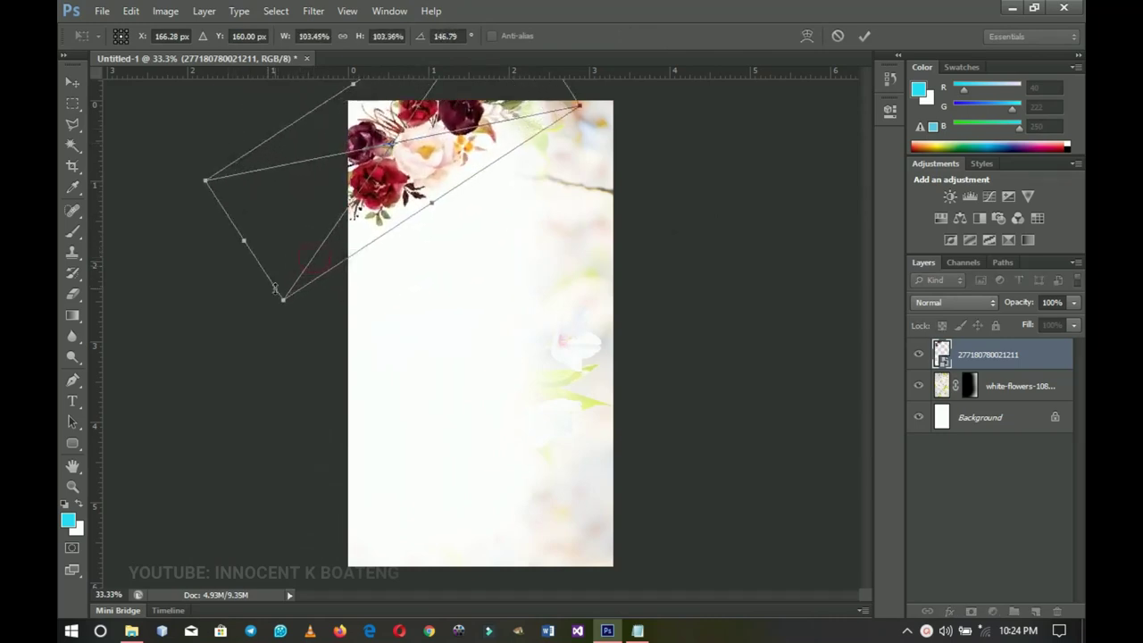
left_click_drag(400, 206, 407, 160)
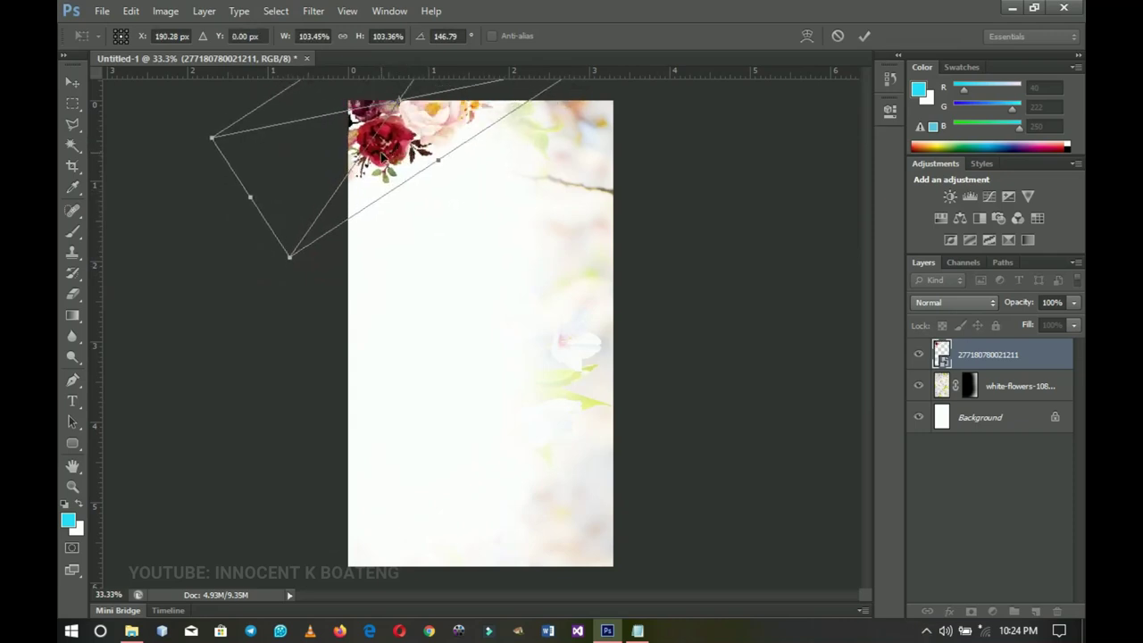
key("Return")
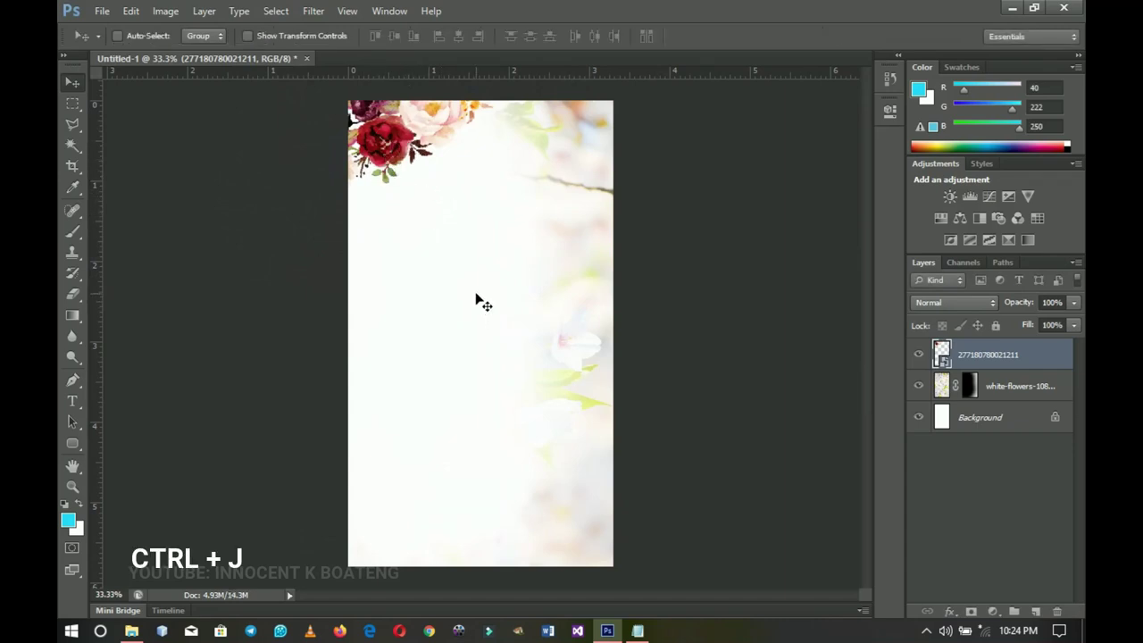
- Duplicate the bouquet, rotate the copy to about -20° and move it into the canvas's bottom-right corner
key("ctrl+j")
left_click_drag(483, 179, 521, 323)
key("ctrl+t")
left_click_drag(481, 356, 466, 579)
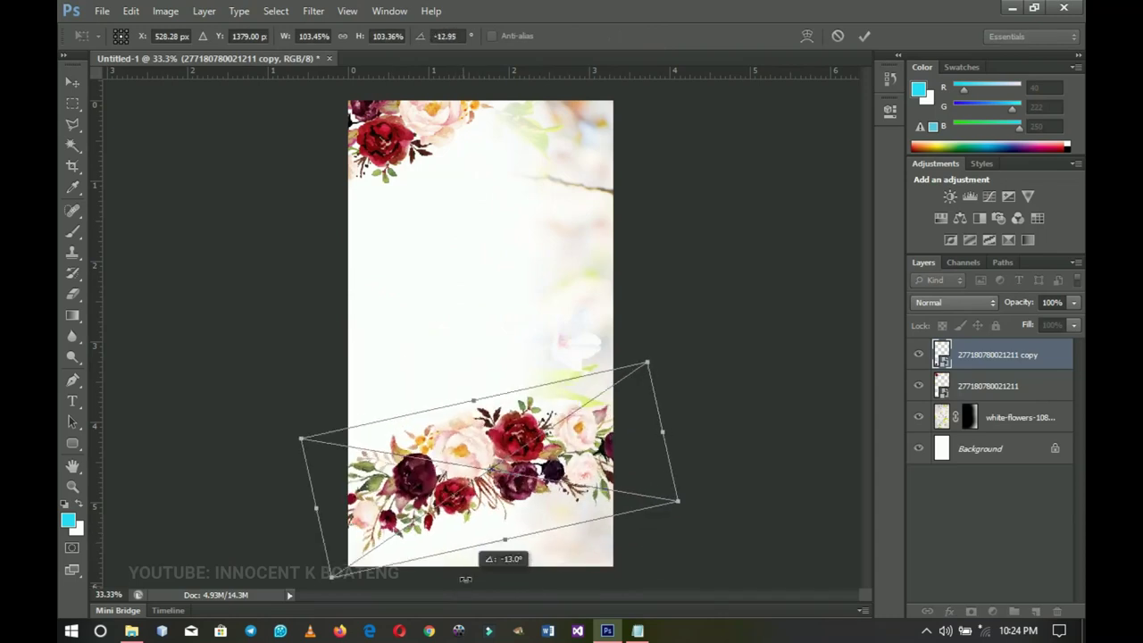
left_click_drag(412, 483, 577, 543)
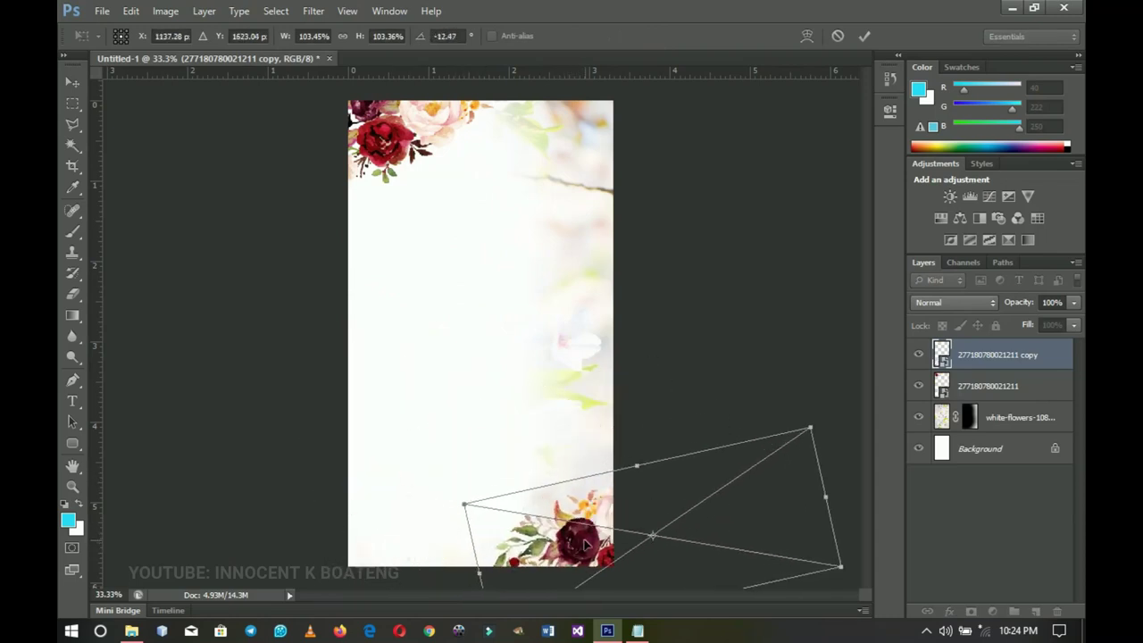
left_click_drag(708, 377, 686, 357)
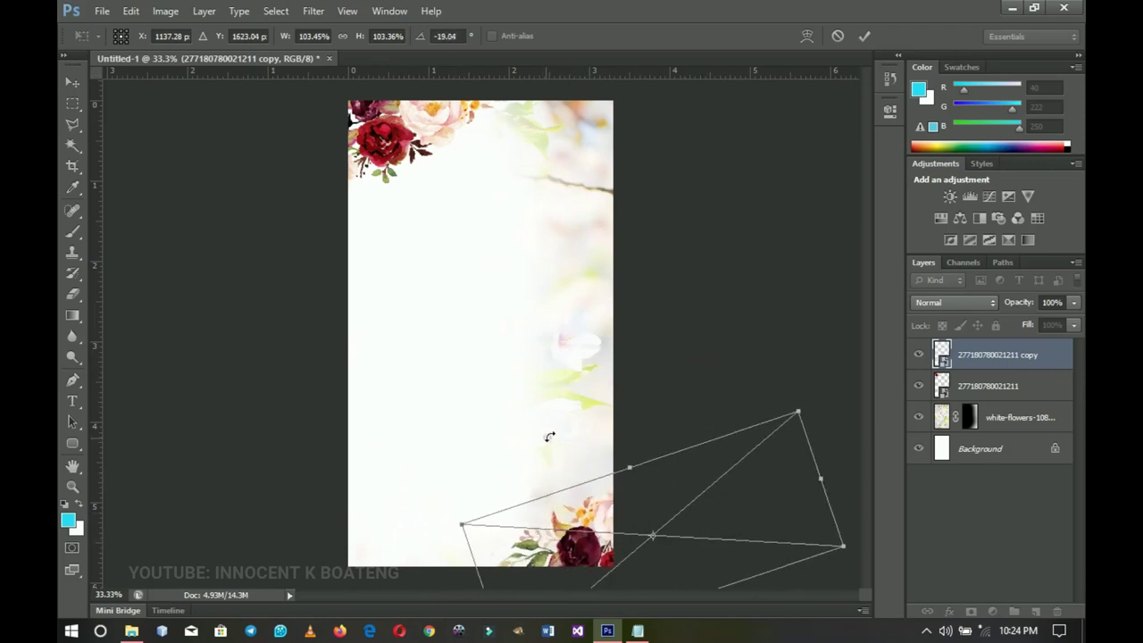
mouse_move(600, 534)
left_mouse_down()
mouse_move(607, 502)
mouse_move(603, 524)
left_mouse_up()
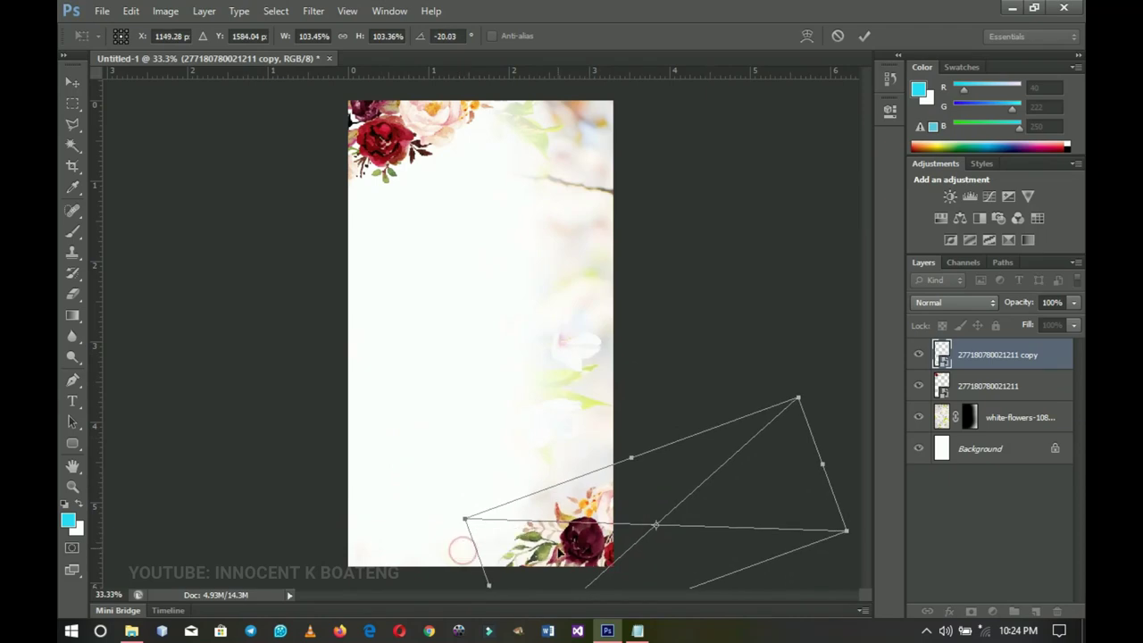
left_click_drag(561, 551, 576, 534)
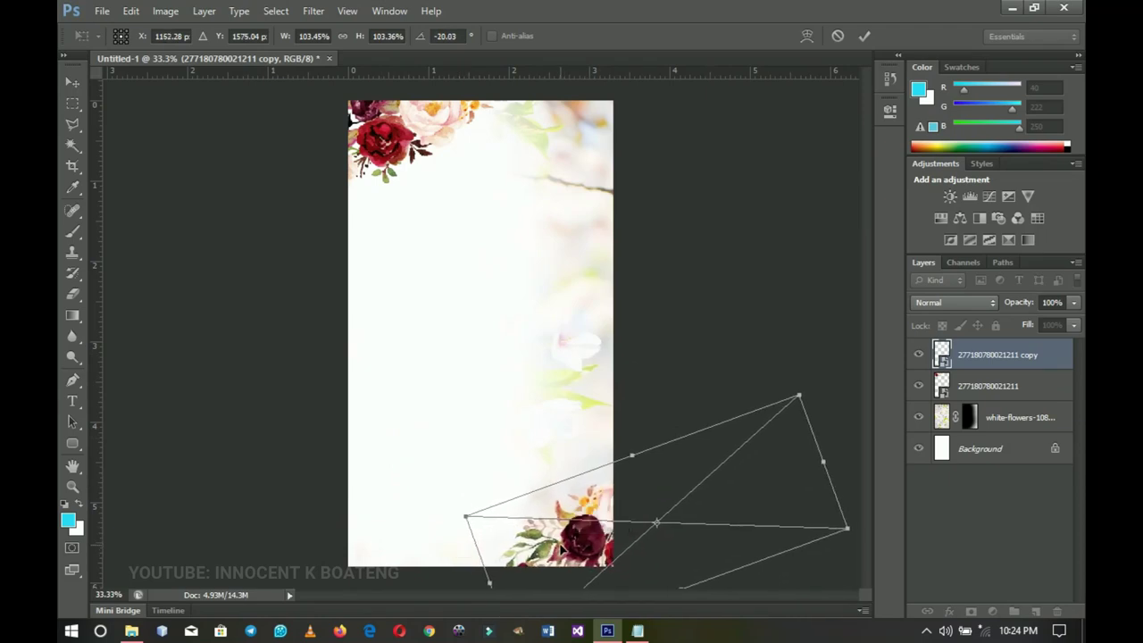
key("Return")
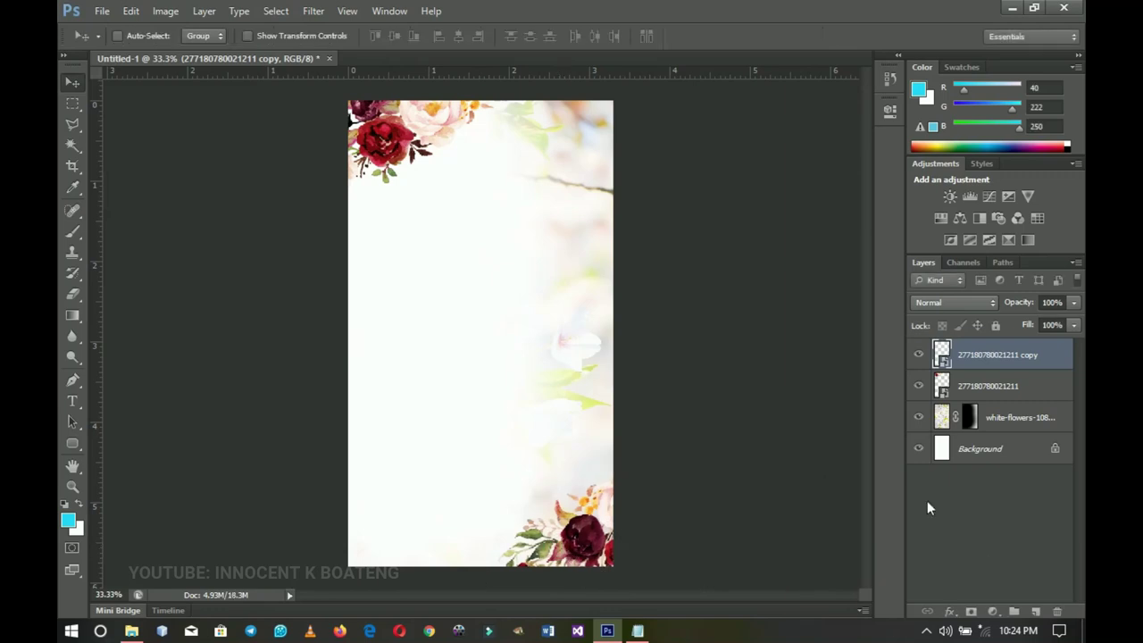
- Review the full invitation wording in the Text file in Notepad, down to the closing Bible verse
left_click(638, 631)
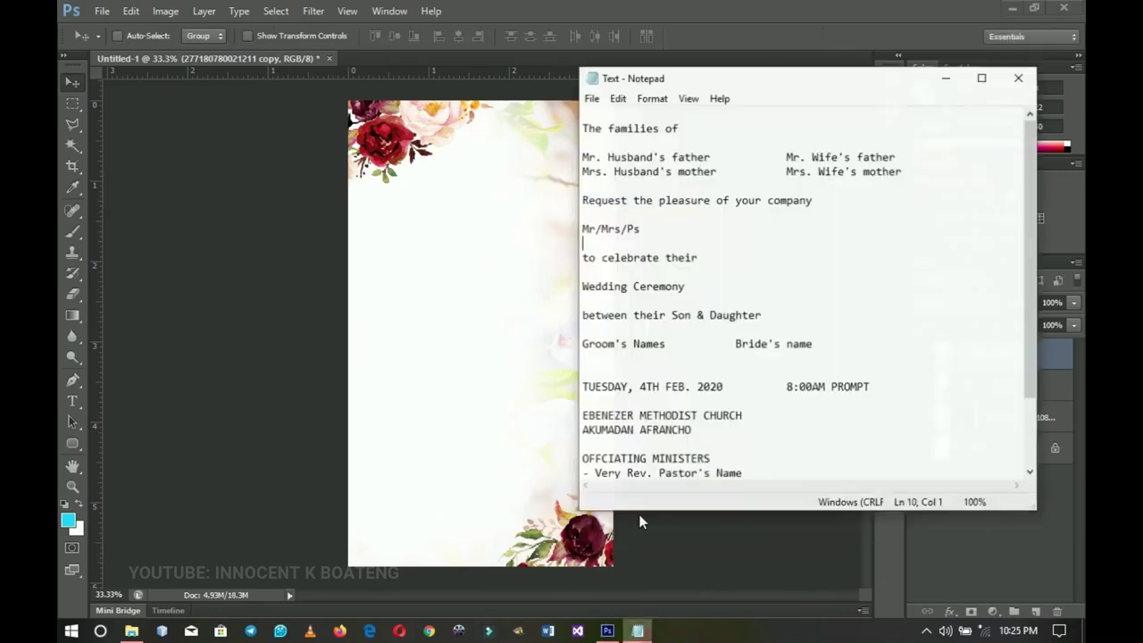
scroll(684, 250, "down", 3)
scroll(663, 307, "up", 3)
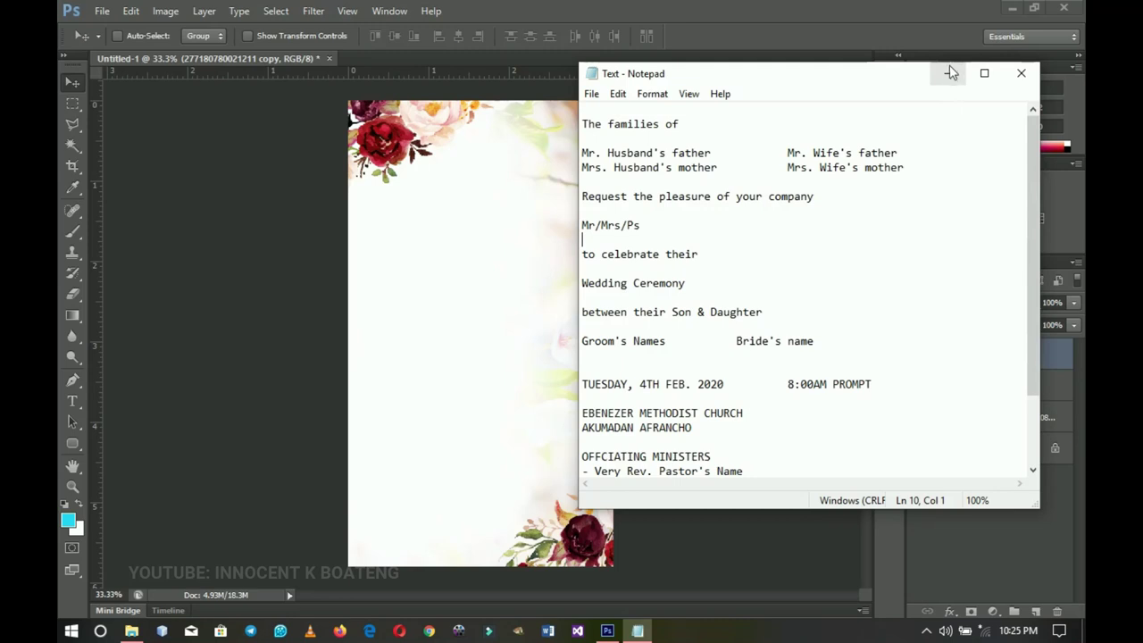
scroll(837, 367, "down", 2)
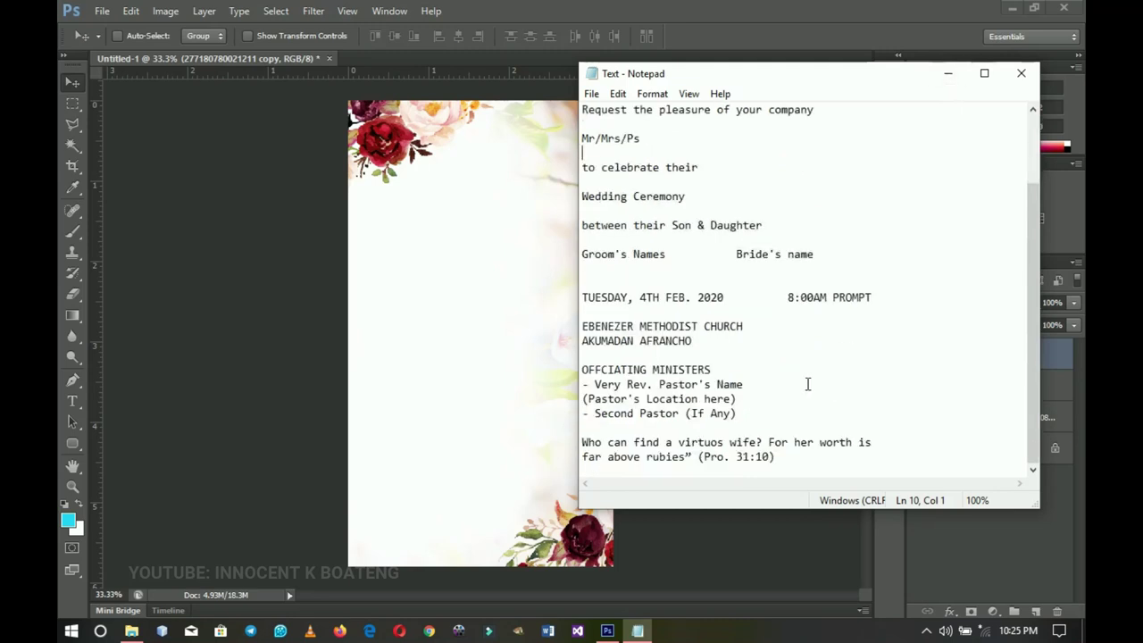
scroll(804, 380, "up", 2)
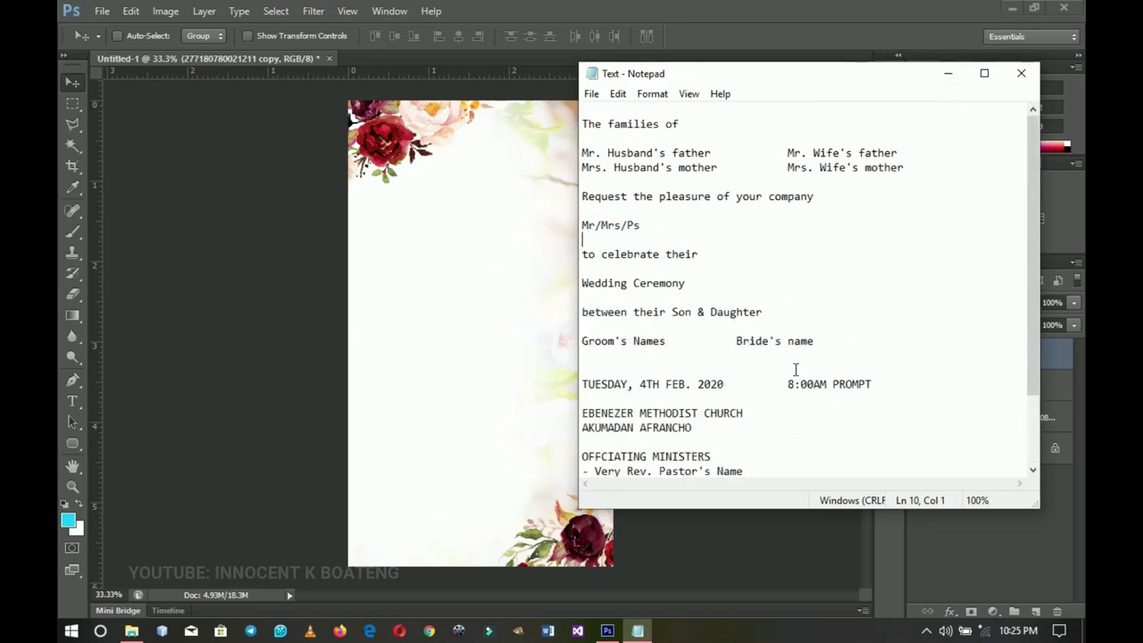
left_click(950, 76)
- Open the ring separator image from the Wedding invi resources folder as a separate Photoshop document
left_click(131, 630)
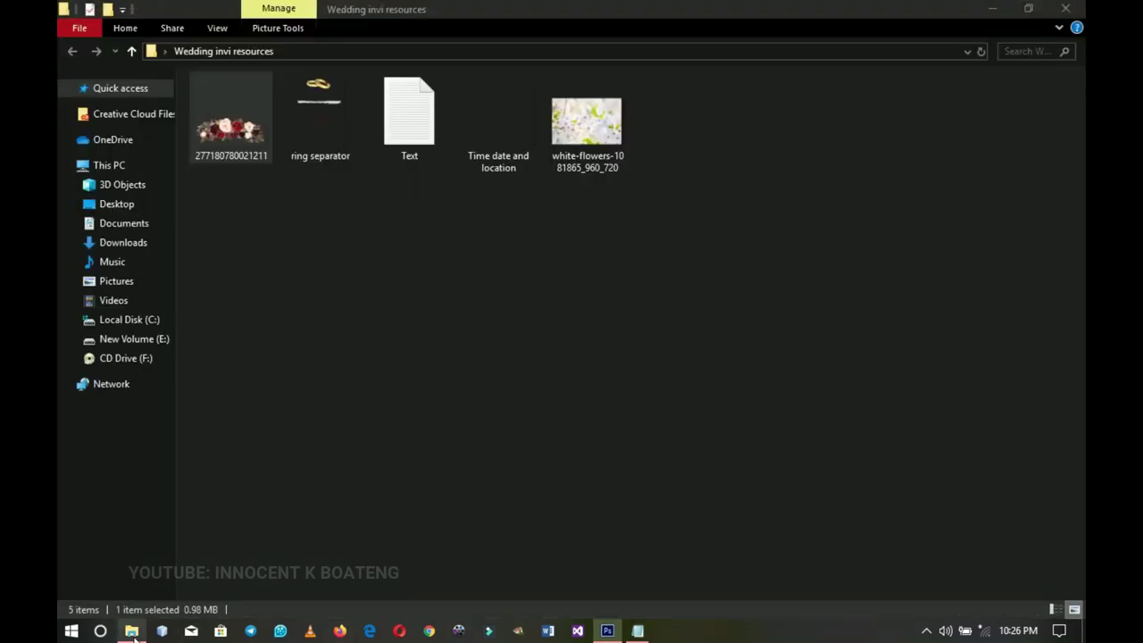
left_click_drag(316, 128, 963, 509)
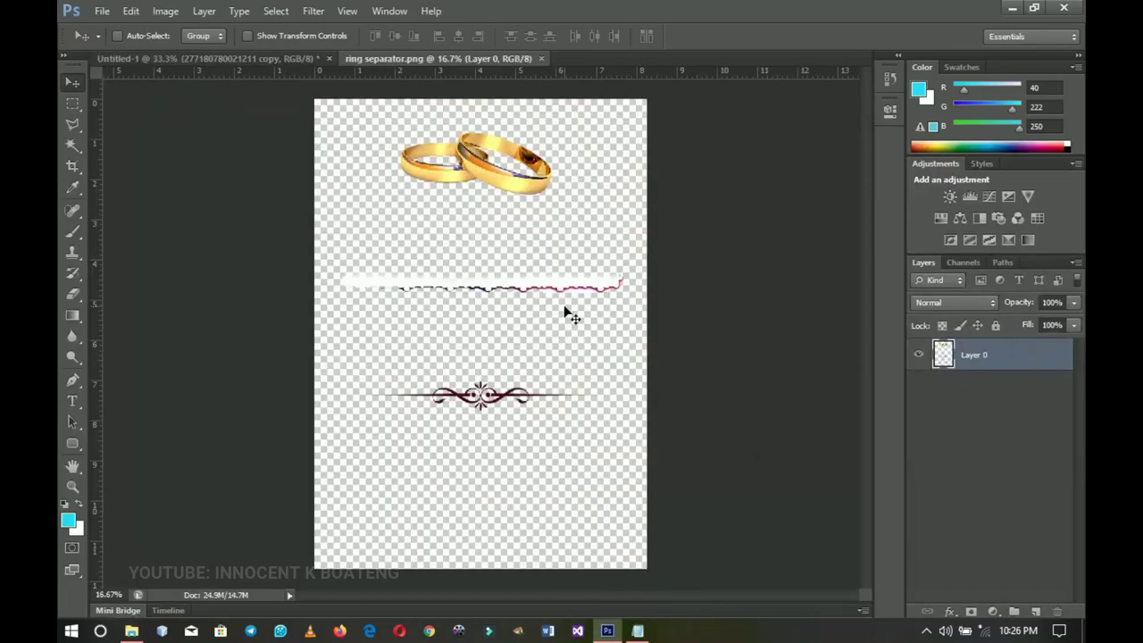
left_click_drag(518, 177, 457, 215)
key("ctrl+z")
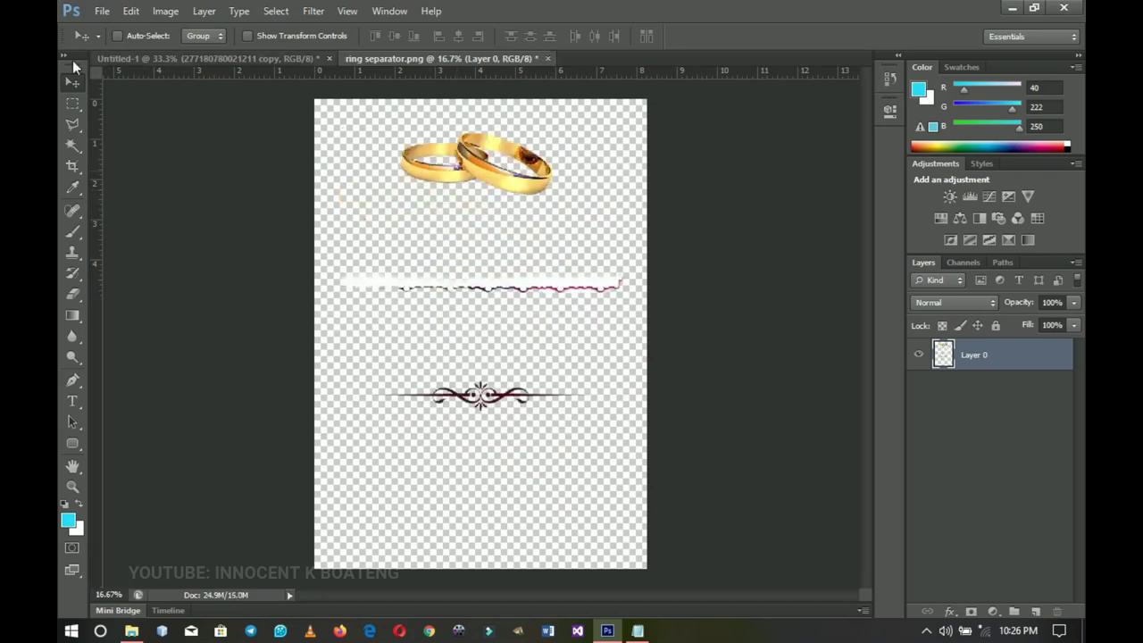
- Cut the gold rings from the ring separator image onto their own layer and bring it into the invitation document
left_click(72, 105)
left_click(137, 108)
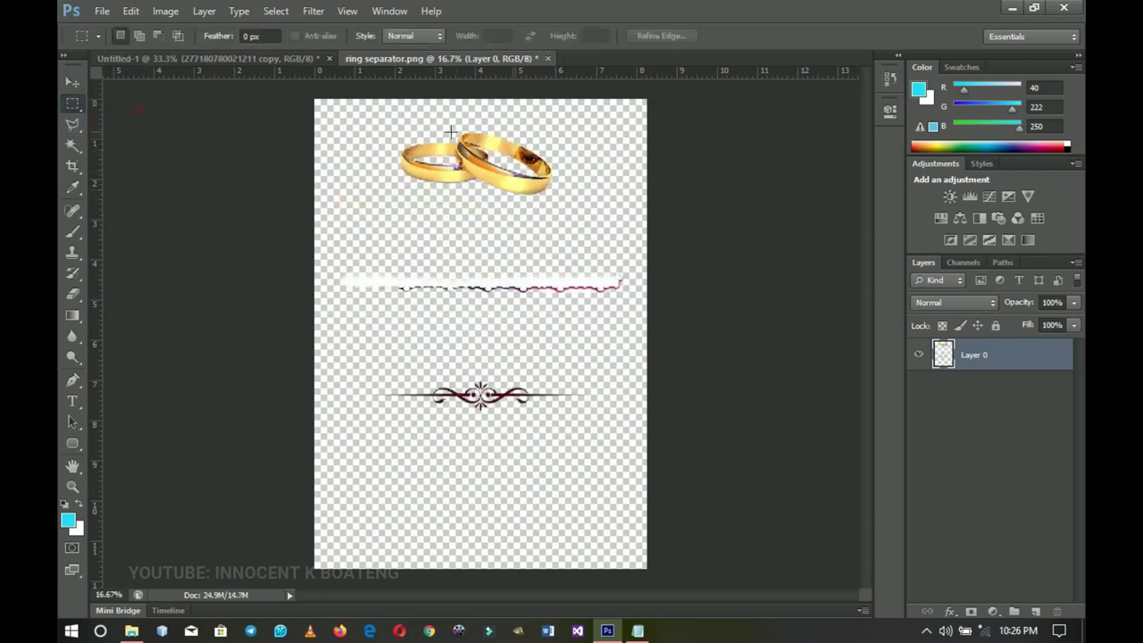
left_click_drag(294, 93, 671, 225)
right_click(552, 187)
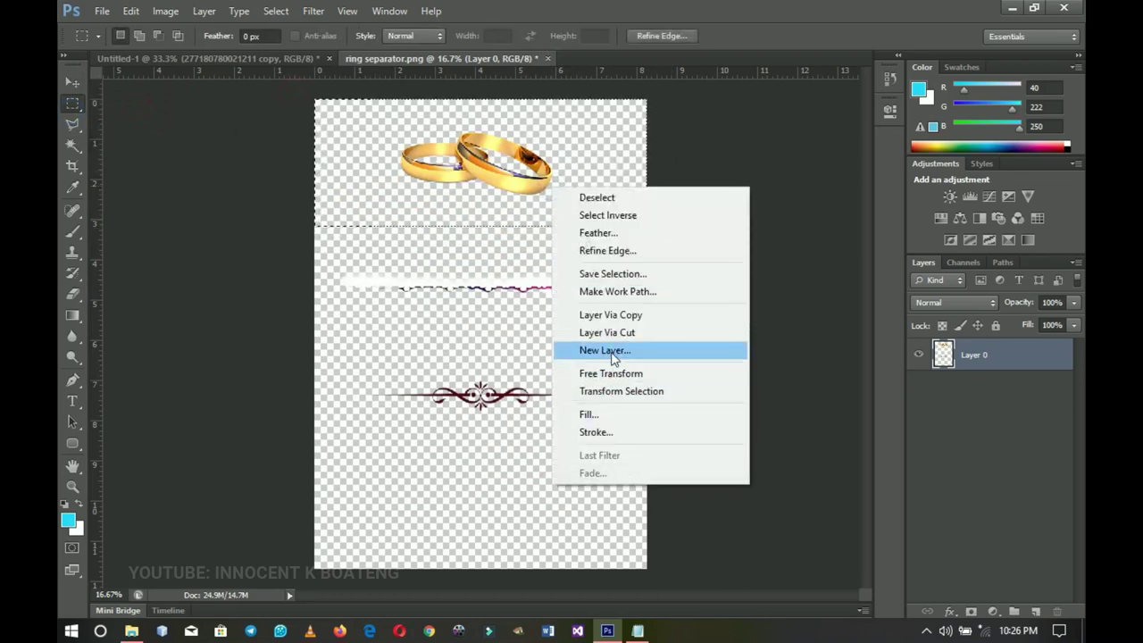
left_click(612, 337)
key("v")
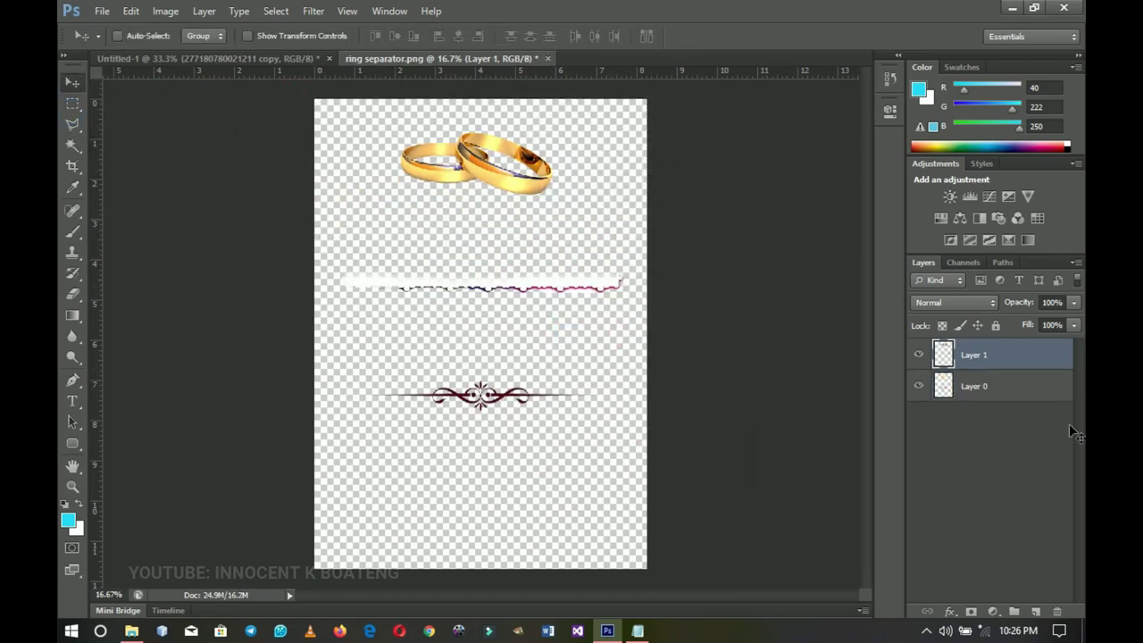
left_click_drag(526, 162, 598, 337)
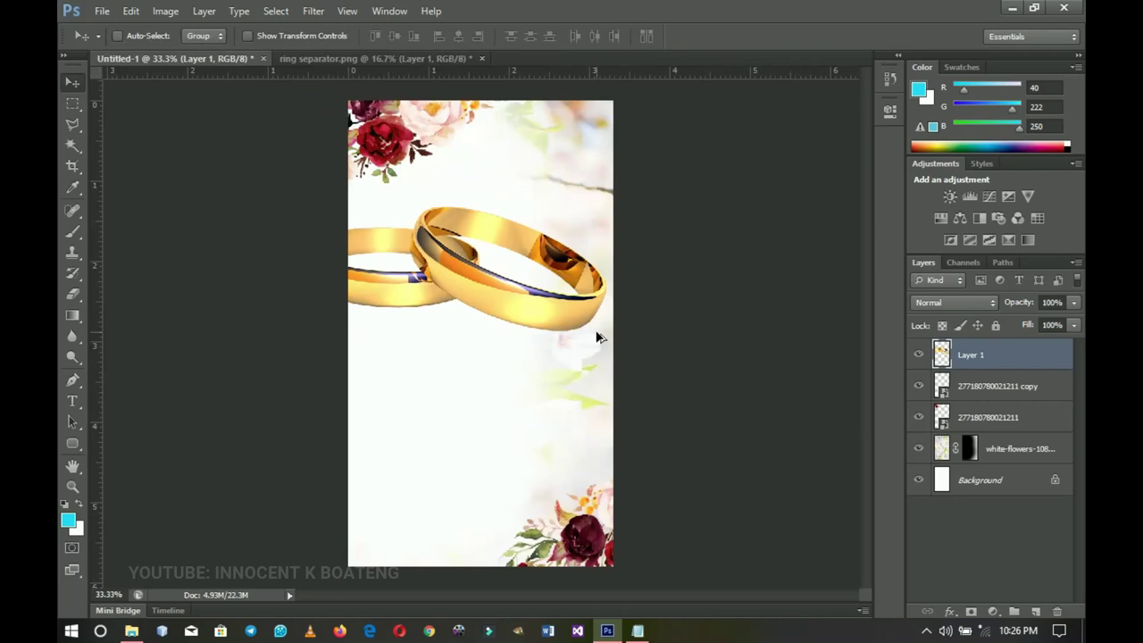
- Center the gold rings horizontally and vertically on the invitation canvas
key("ctrl+a")
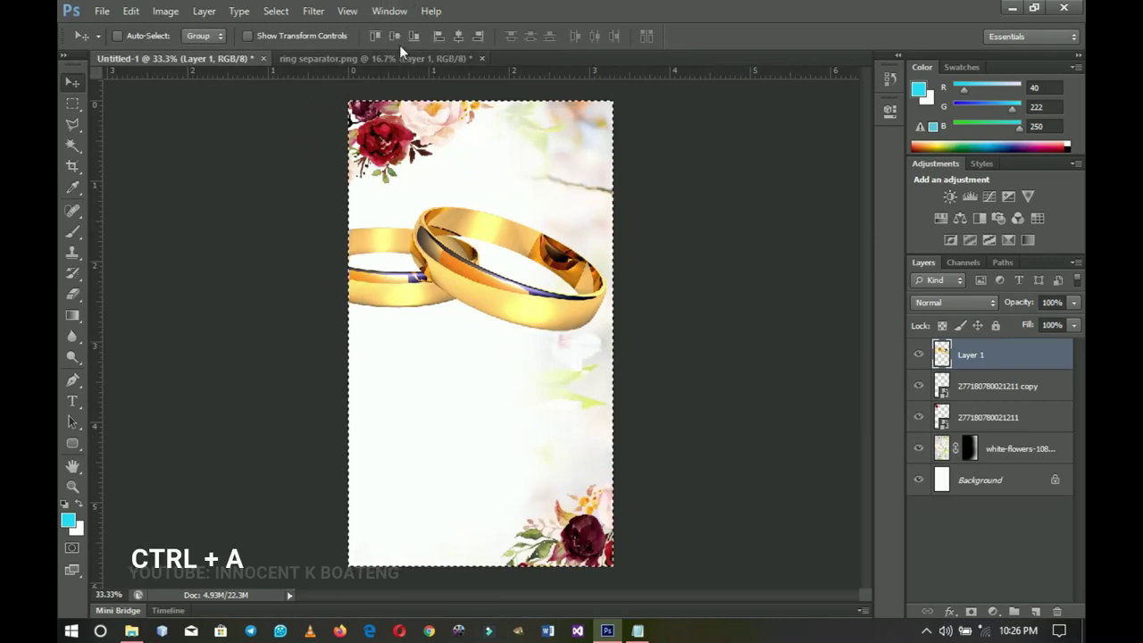
left_click(463, 38)
key("ctrl+d")
- Scale the gold rings to about 70% and set their layer opacity to 20%
key("ctrl+t")
left_click_drag(632, 396, 587, 377)
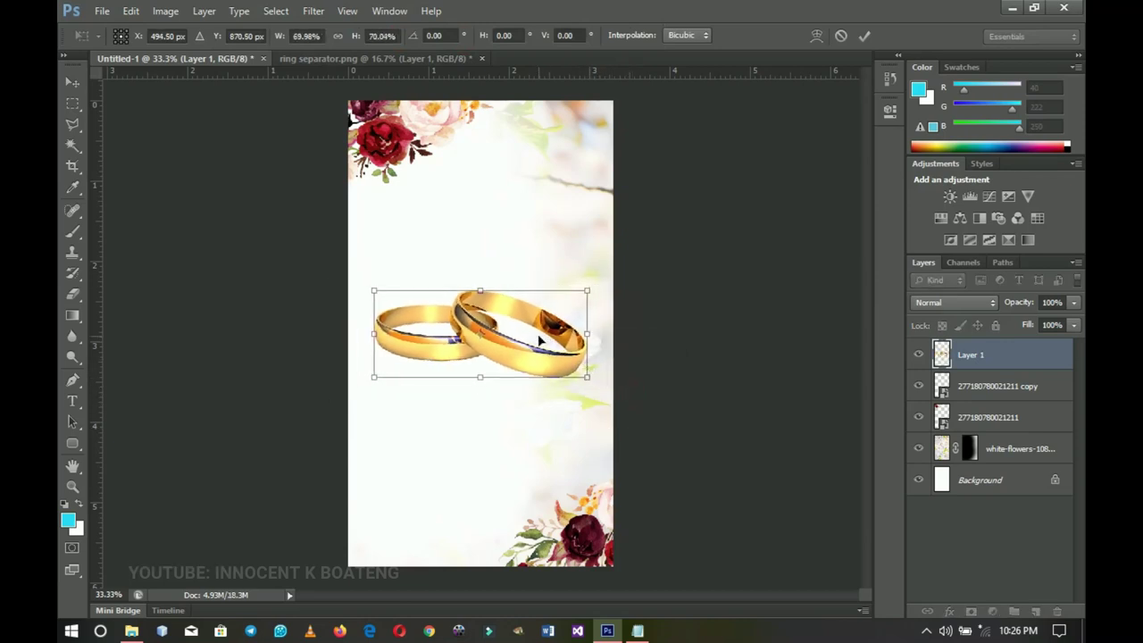
key("Return")
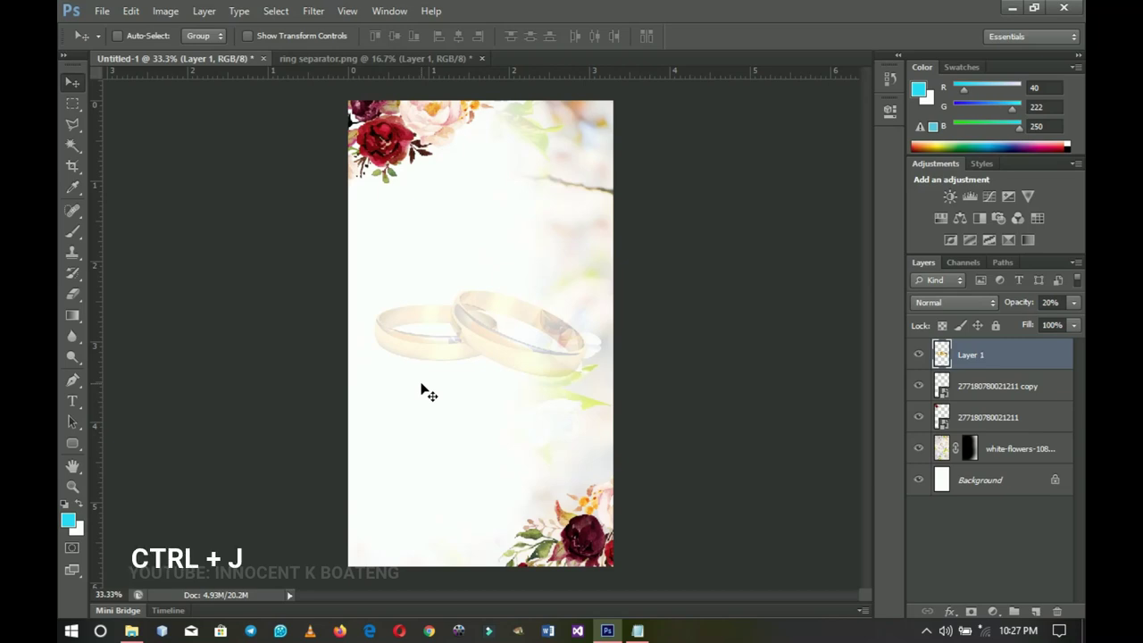
- Duplicate the faded rings and shrink the copy to about 0.7 inch wide near the top of the canvas
key("ctrl+j")
left_click_drag(504, 392, 502, 238)
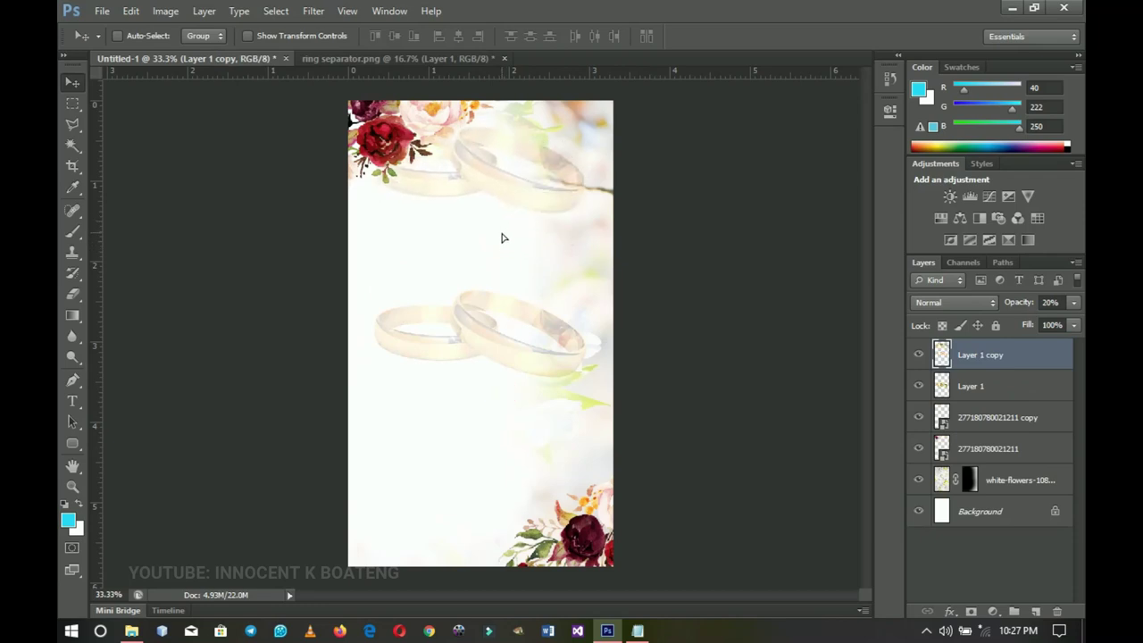
key("ctrl+t")
left_click_drag(585, 213, 505, 181)
double_click(493, 173)
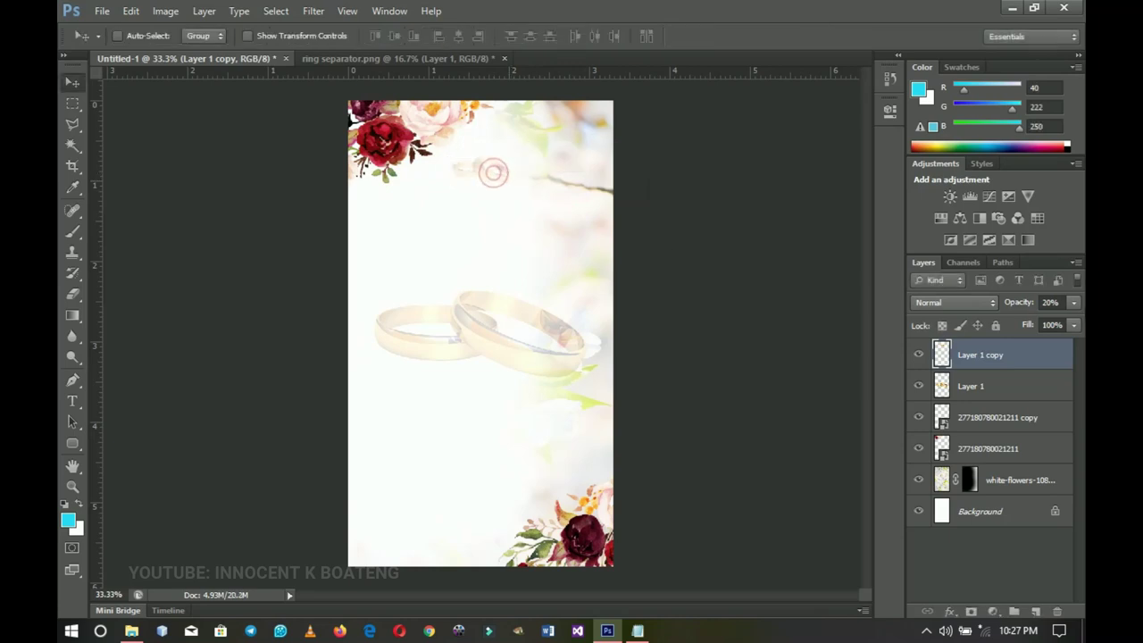
- Set the small rings' opacity to 100% and nudge them up towards the canvas's top edge
left_click_drag(1009, 308, 1079, 308)
key("Return")
key("shift+Up")
key("shift+Up")
key("shift+Up")
key("shift+Up")
key("shift+Up")
key("shift+Up")
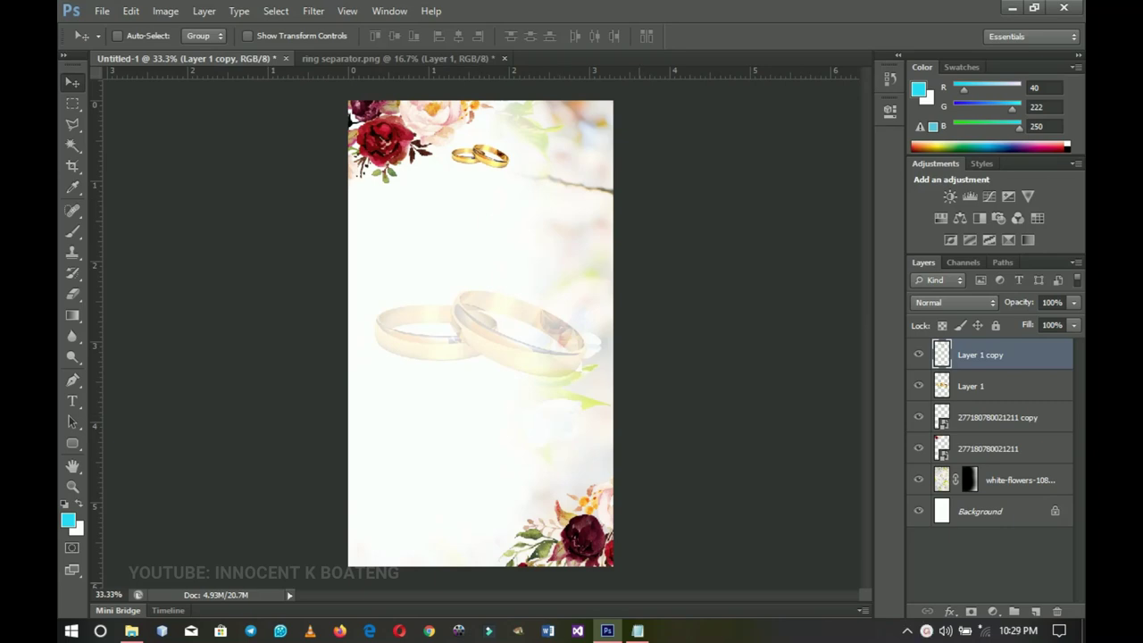
- Copy the line "The families of" from the Text file in Notepad and return to Photoshop
left_click(637, 631)
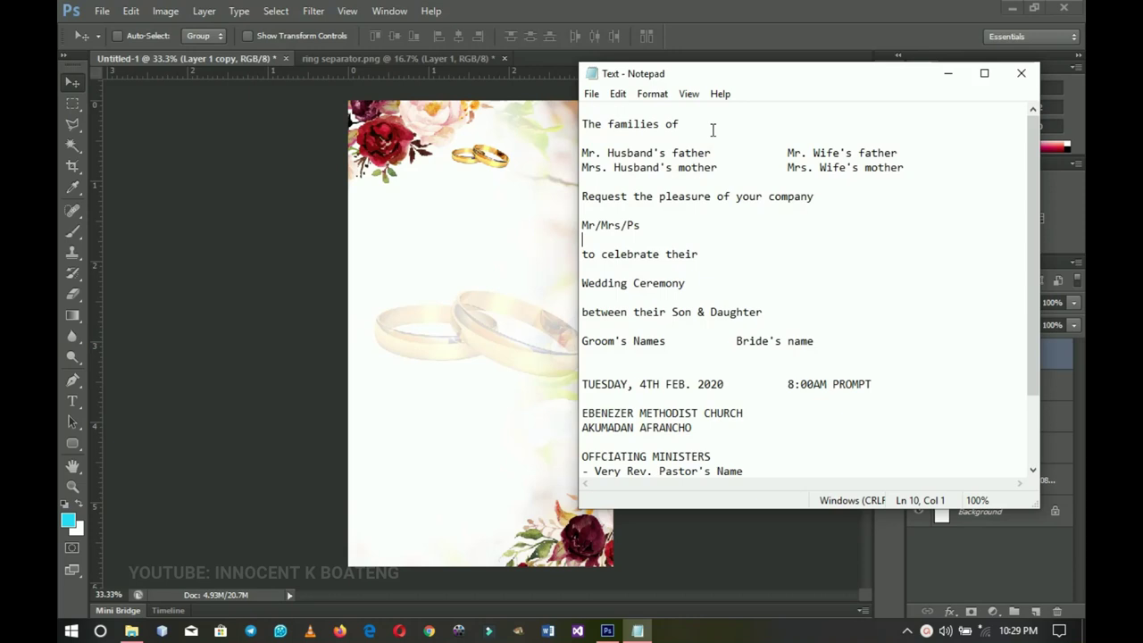
left_click_drag(693, 125, 568, 127)
key("ctrl+c")
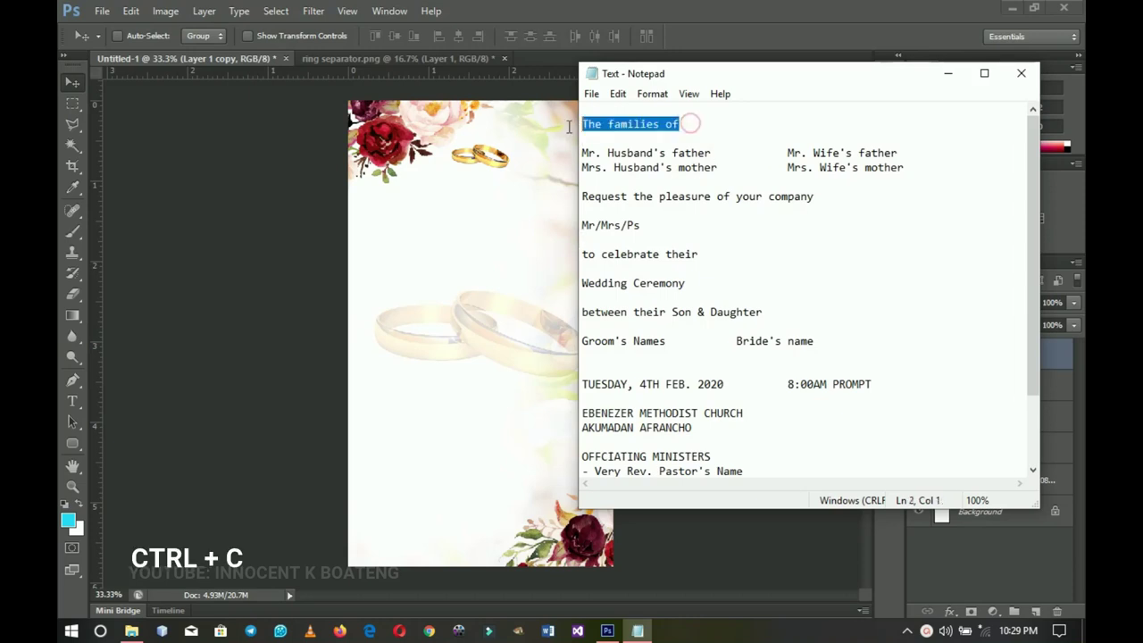
left_click(949, 75)
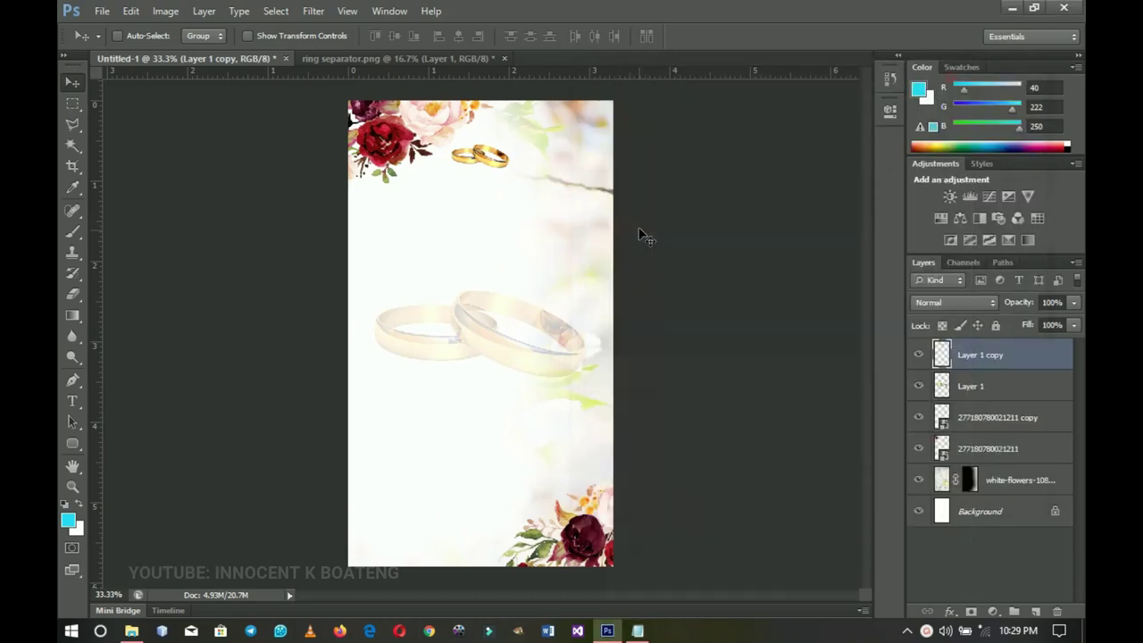
- Add the copied line "The families of" as 13.5 pt text below the small rings
left_click(79, 404)
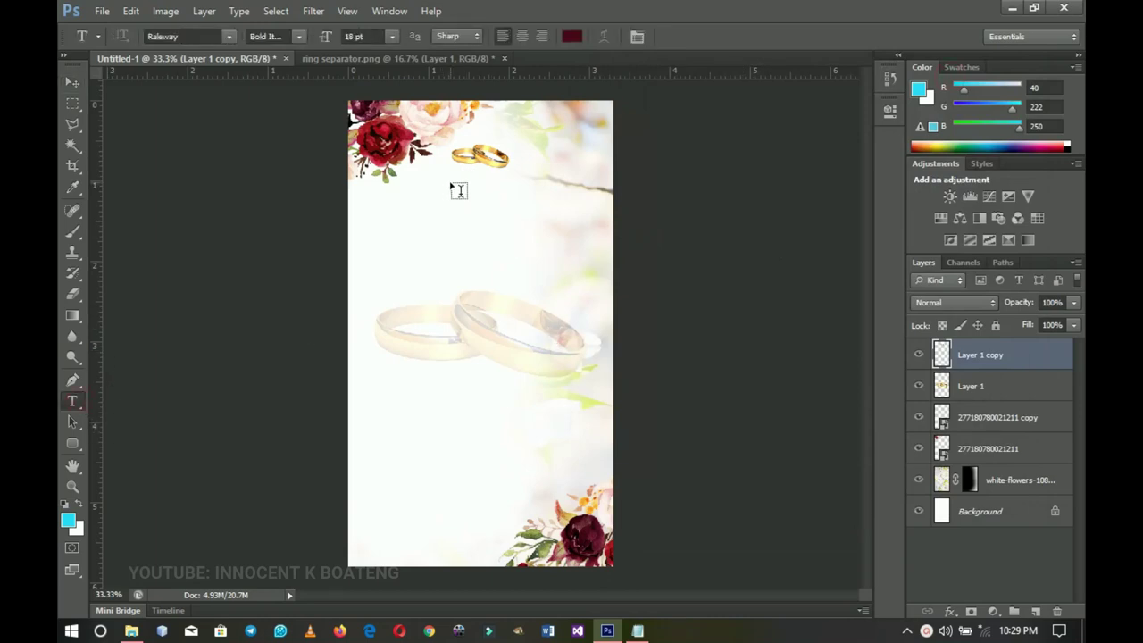
left_click(353, 36)
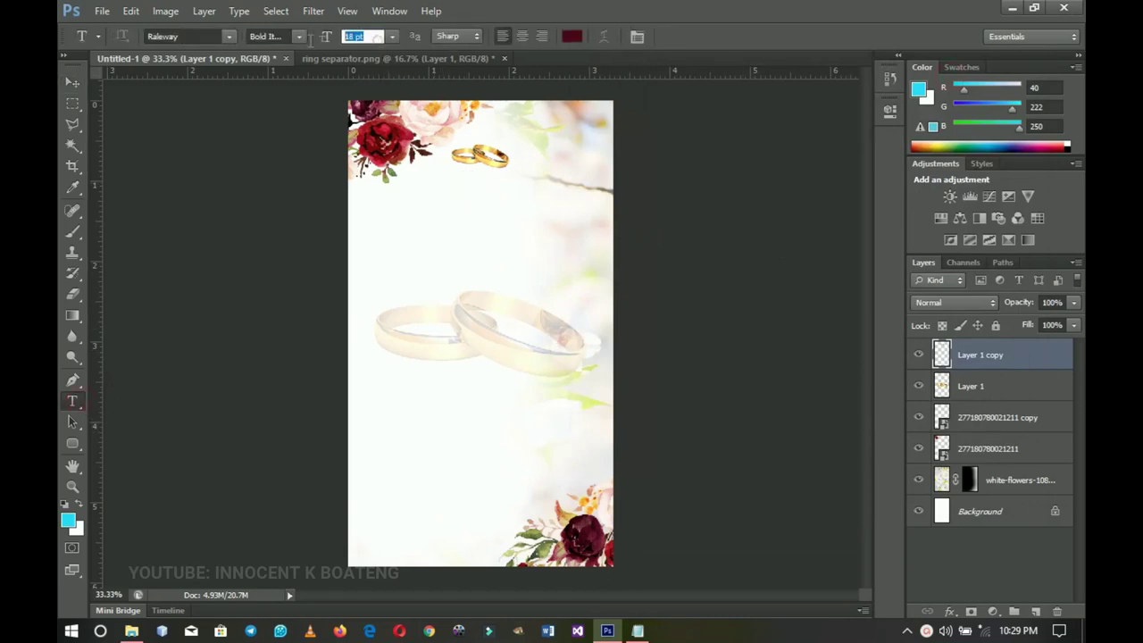
type("13.5")
key("Return")
left_click(449, 197)
key("ctrl+v")
key("ctrl+a")
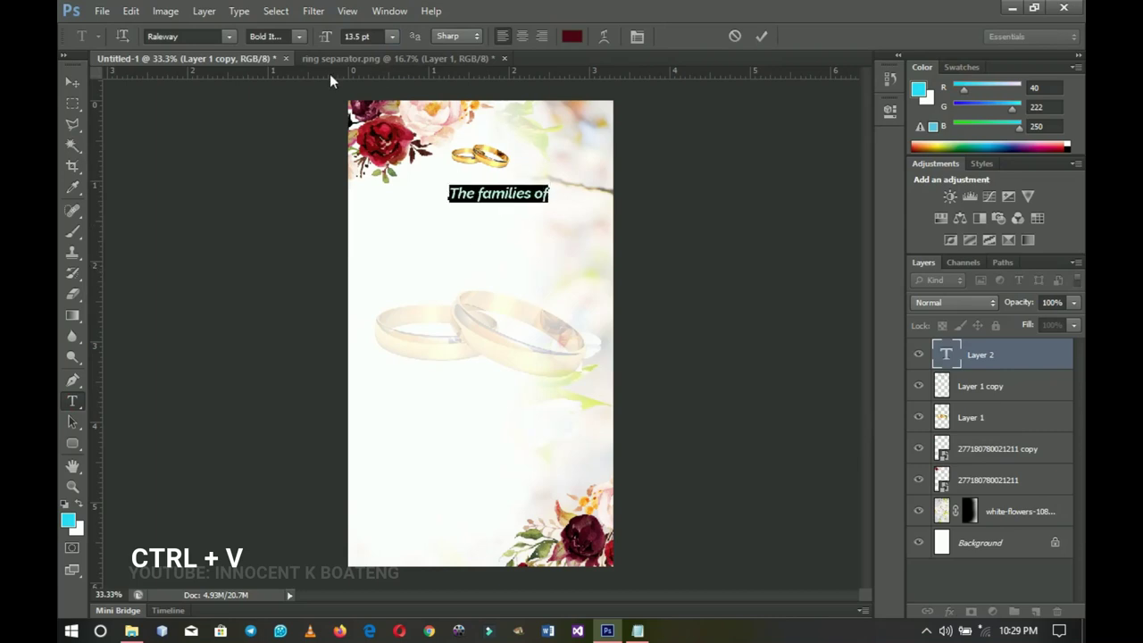
- Set the "The families of" text to SemiBold Italic and center it horizontally on the canvas
left_click(300, 38)
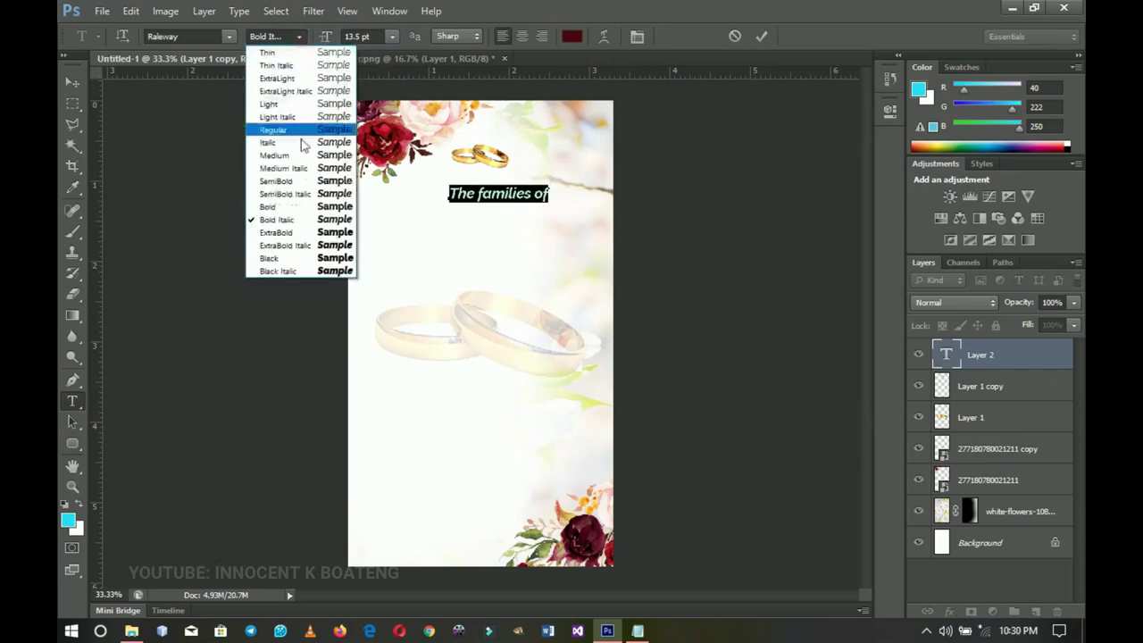
left_click(301, 193)
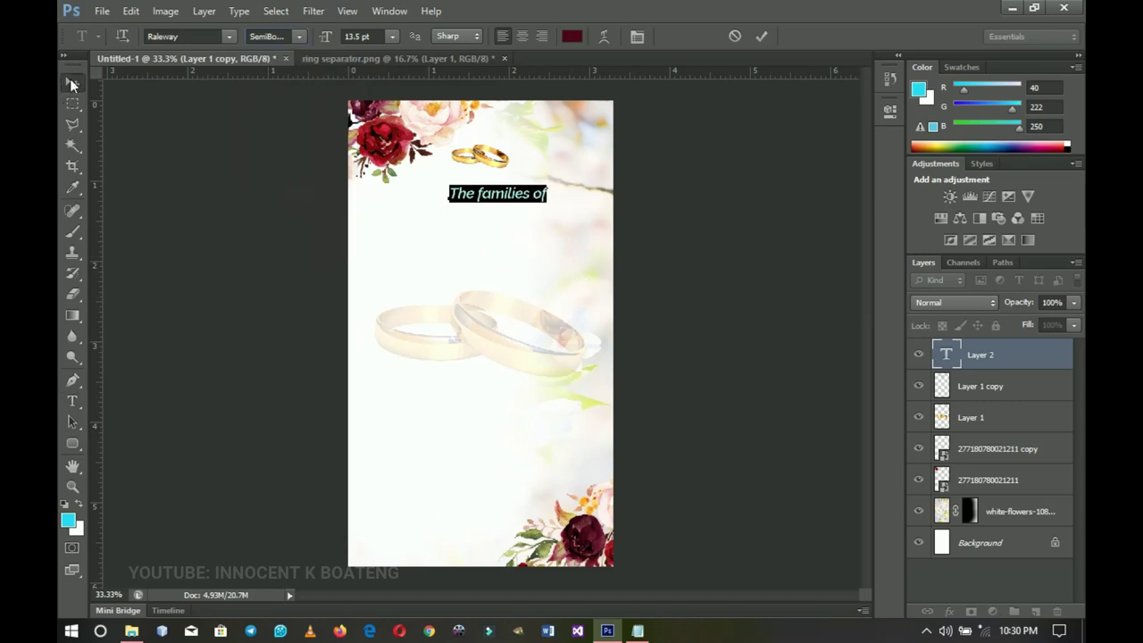
left_click(72, 82)
key("ctrl+a")
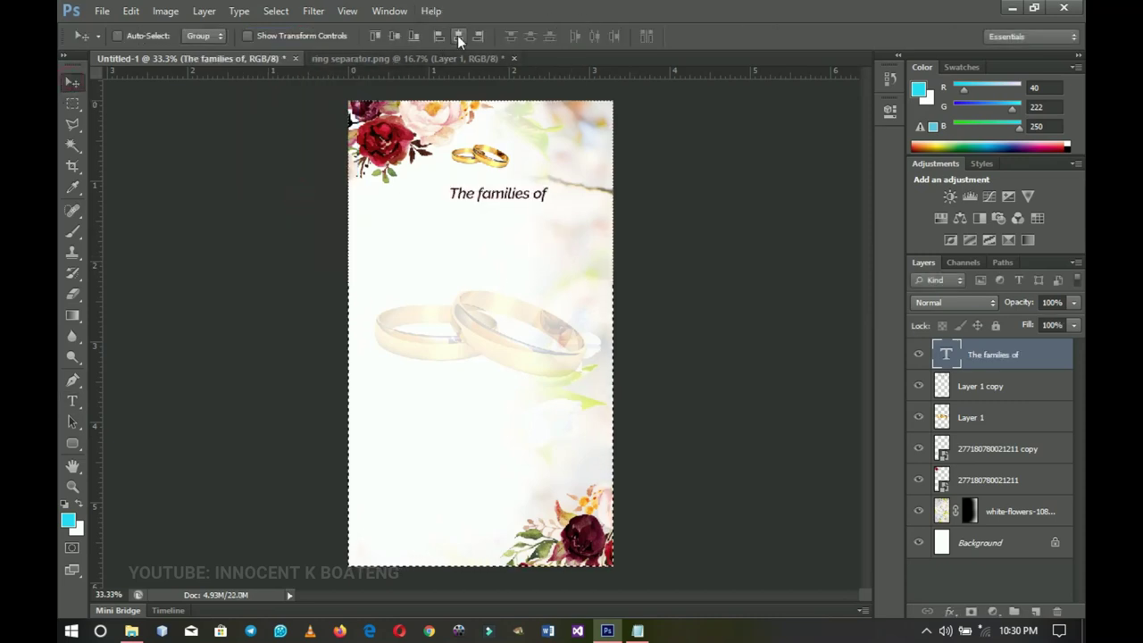
left_click(458, 36)
- Select the small rings layer and nudge it further up beside the top bouquet
right_click(492, 159)
left_click(497, 166)
key("shift+Up")
key("shift+Up")
key("shift+Up")
key("shift+Up")
key("shift+Up")
key("shift+Up")
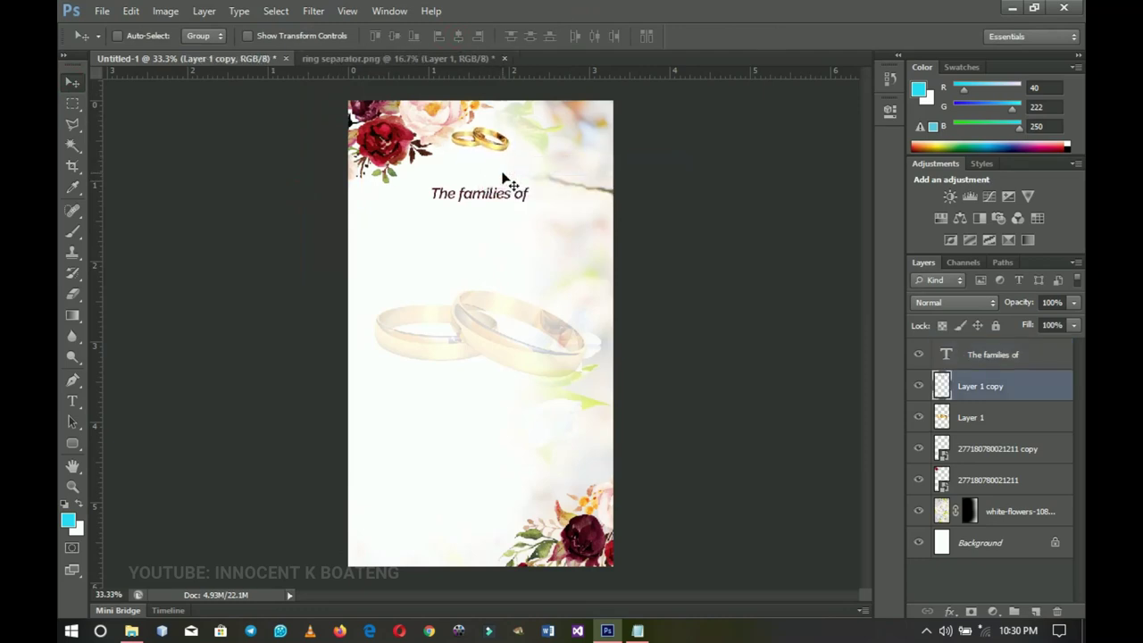
- Move the "The families of" text up so it sits directly beneath the small rings
right_click(496, 204)
left_click(518, 210)
left_click_drag(518, 208, 523, 178)
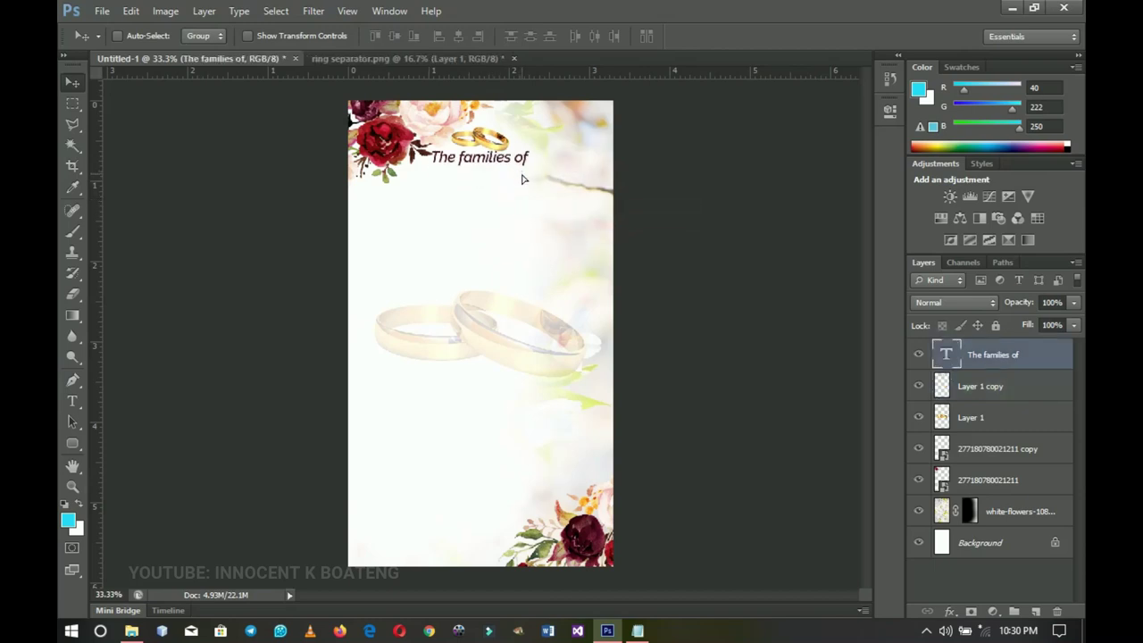
scroll(522, 179, "up", 3)
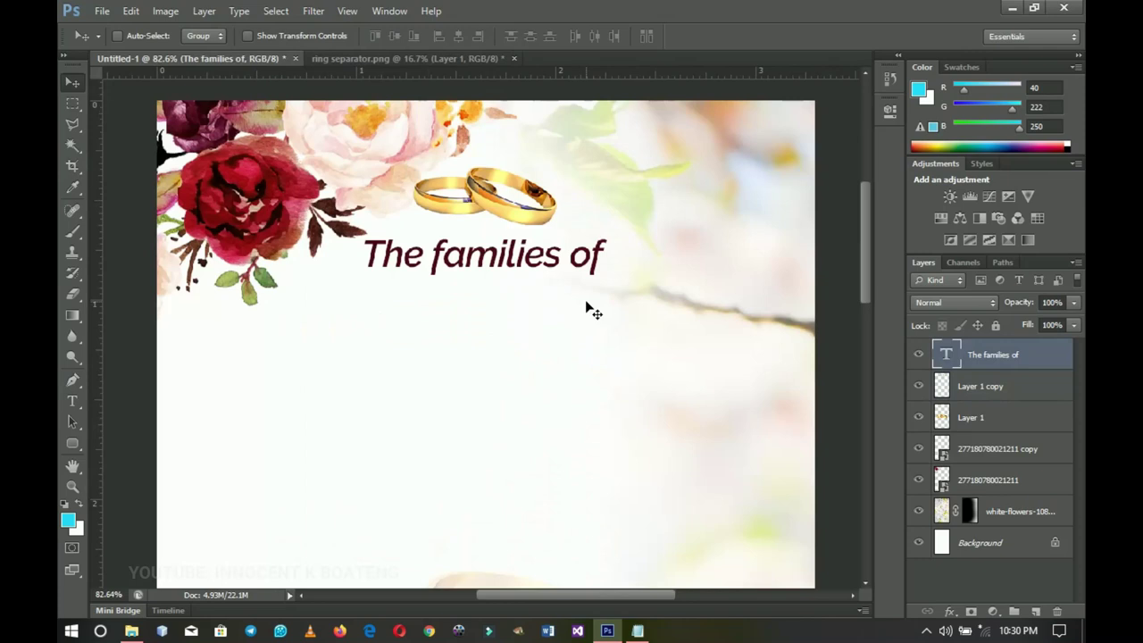
- Duplicate the "The families of" text, place the copy just below the original and set its size to 10 pt
key("ctrl+j")
left_click_drag(556, 276, 562, 337)
key("t")
left_click(561, 323)
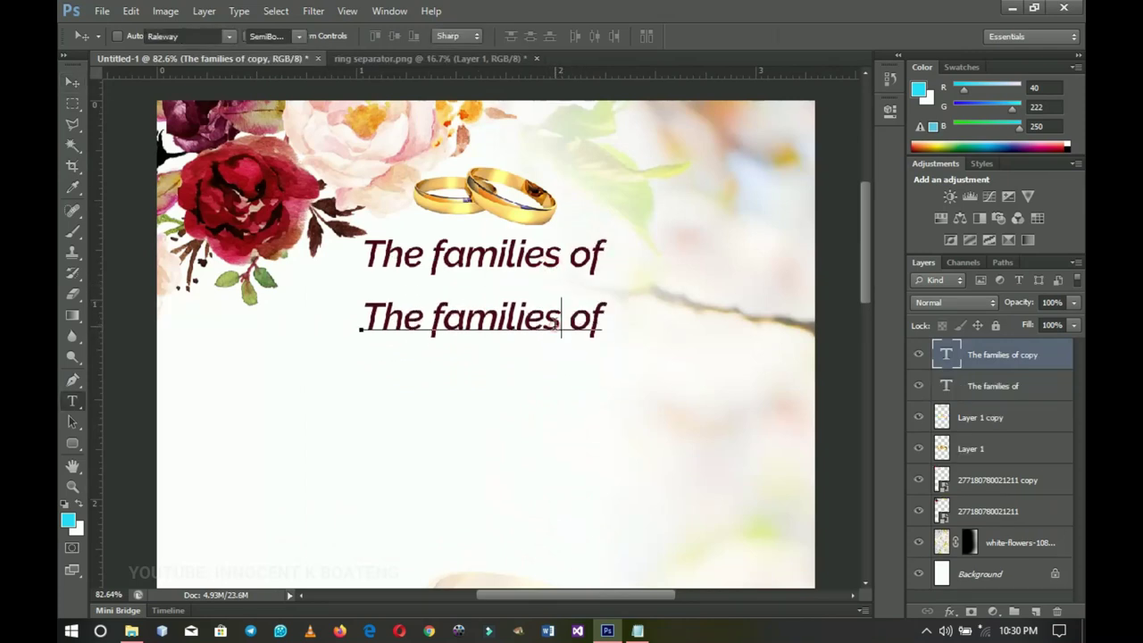
key("ctrl+a")
left_click(319, 43)
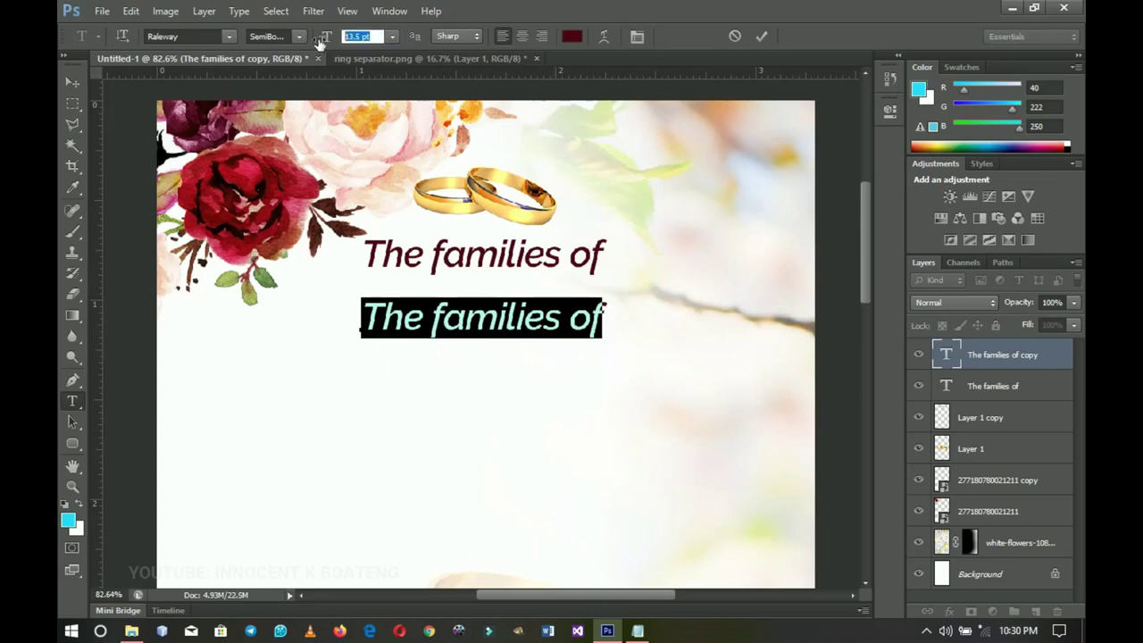
type("10")
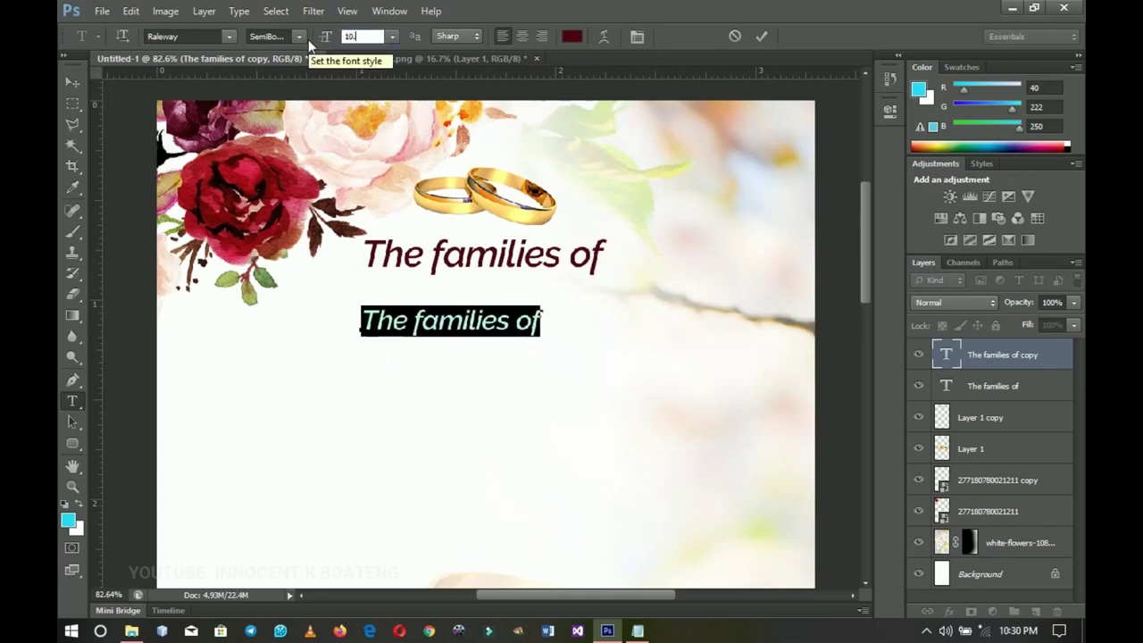
key("Return")
- Replace the 10 pt copy's wording with "Mr. Husband's father" from the Notepad file and shift the line toward the card's left side
key("alt+Tab")
left_click_drag(720, 152, 586, 149)
key("ctrl+c")
left_click(949, 74)
key("ctrl+v")
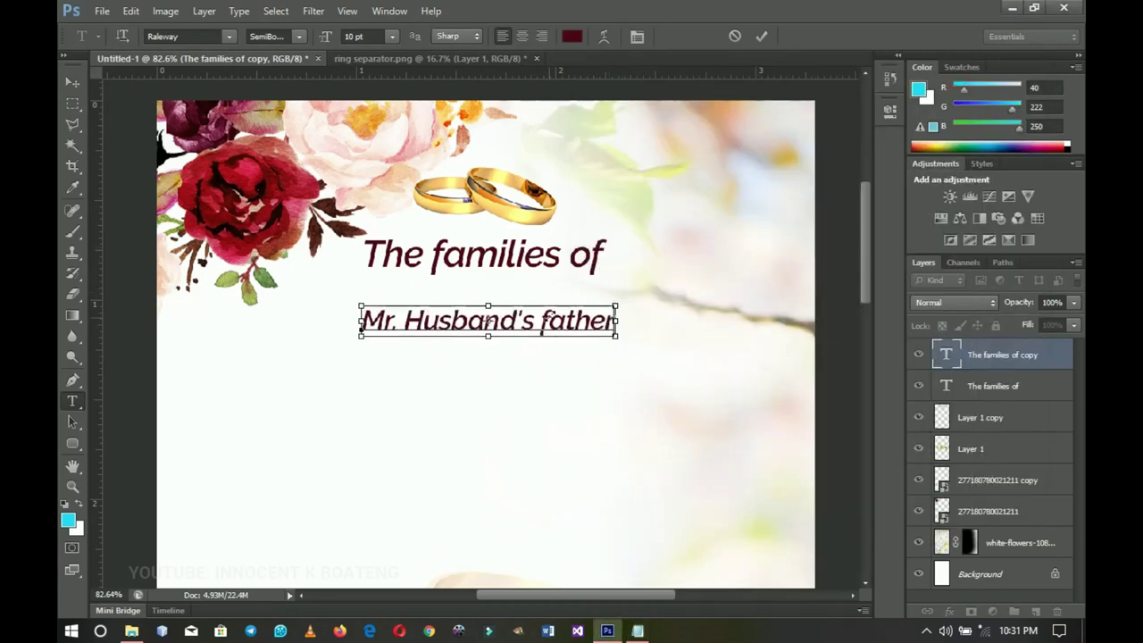
left_click(72, 81)
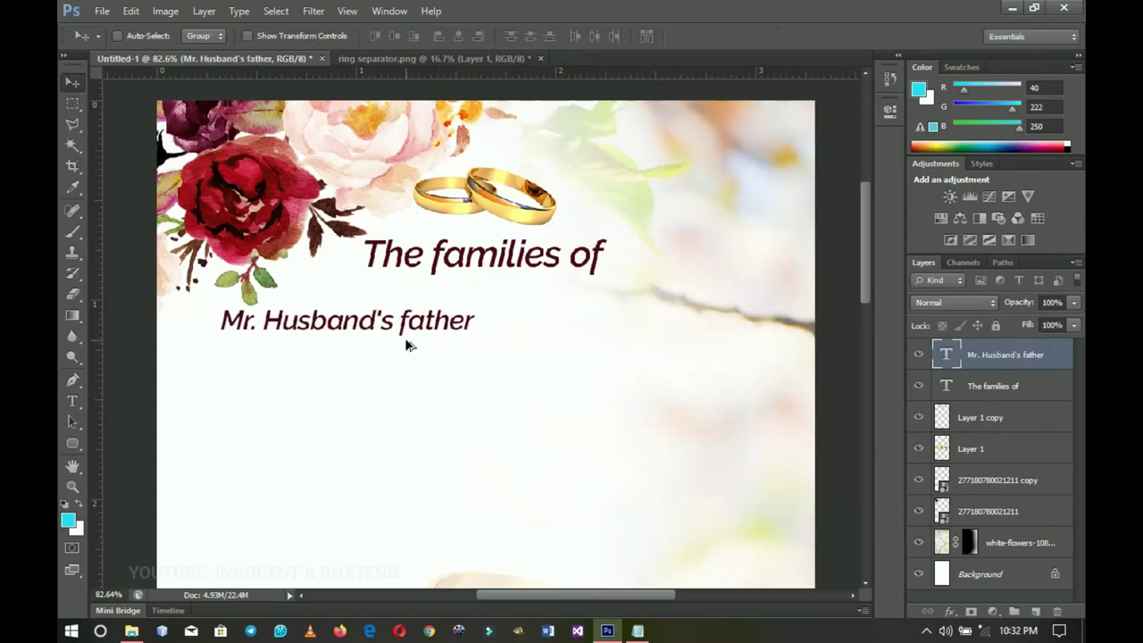
- Duplicate the "Mr. Husband's father" line and place the copy directly beneath it, left-aligned with the original
key("ctrl+j")
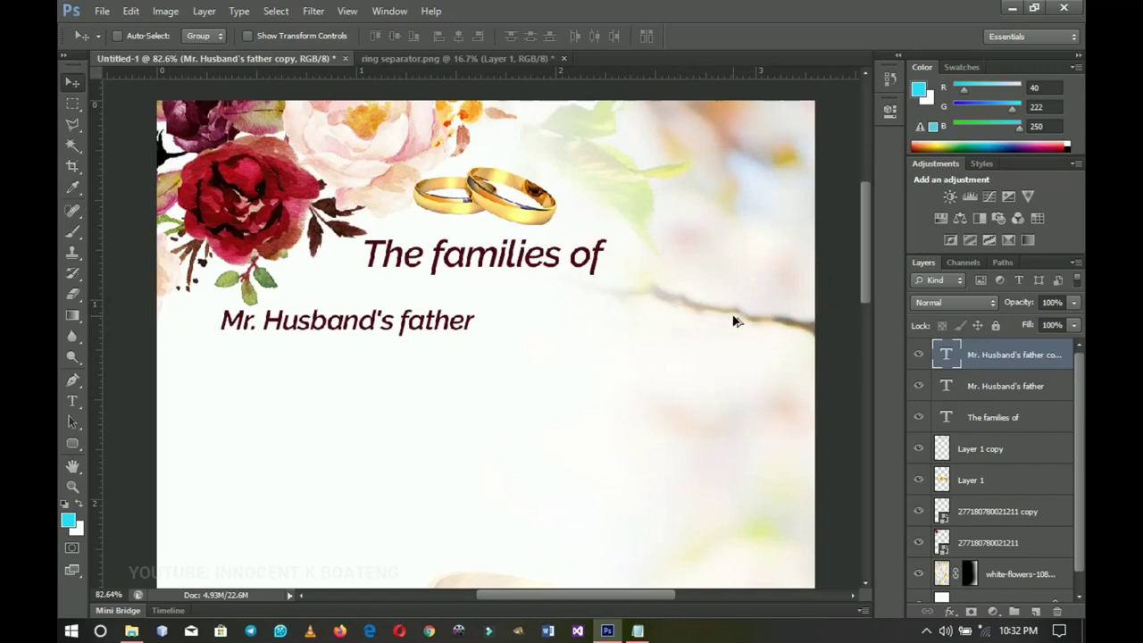
key("Delete")
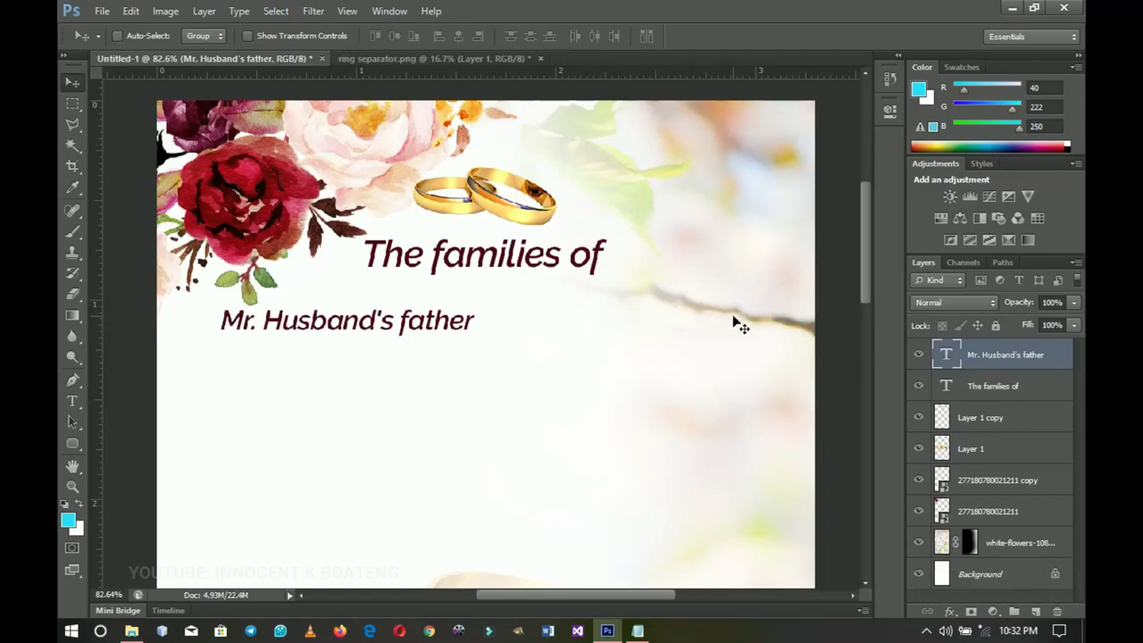
key("ctrl+j")
left_click_drag(443, 323, 430, 355)
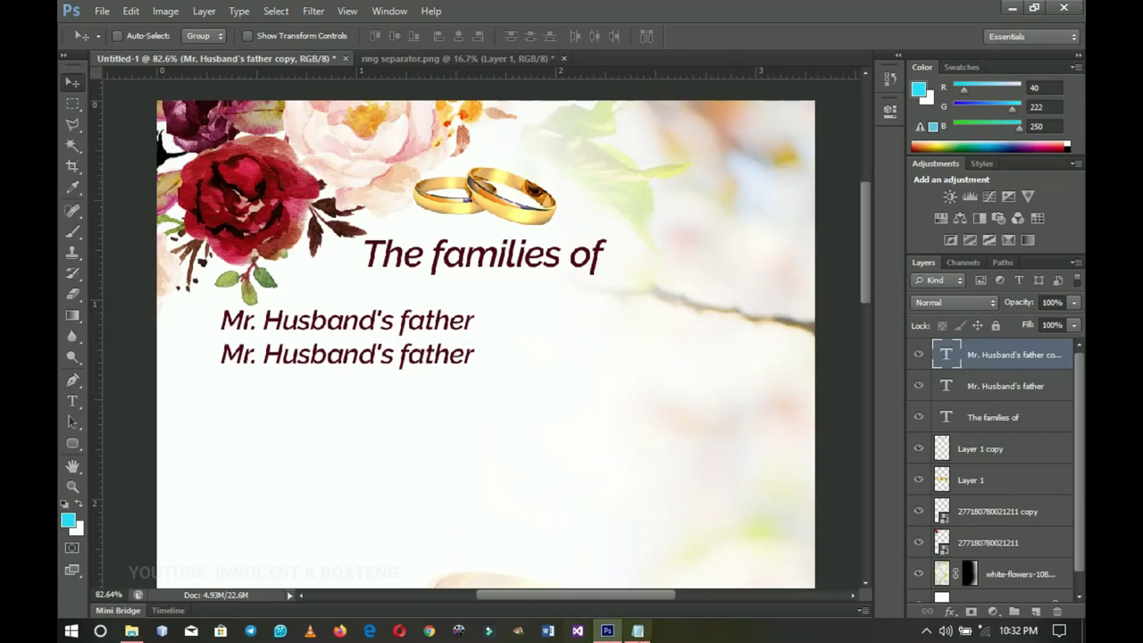
- Replace the lower copy's wording with "Mrs. Husband's mother" copied from the Notepad file
left_click(638, 630)
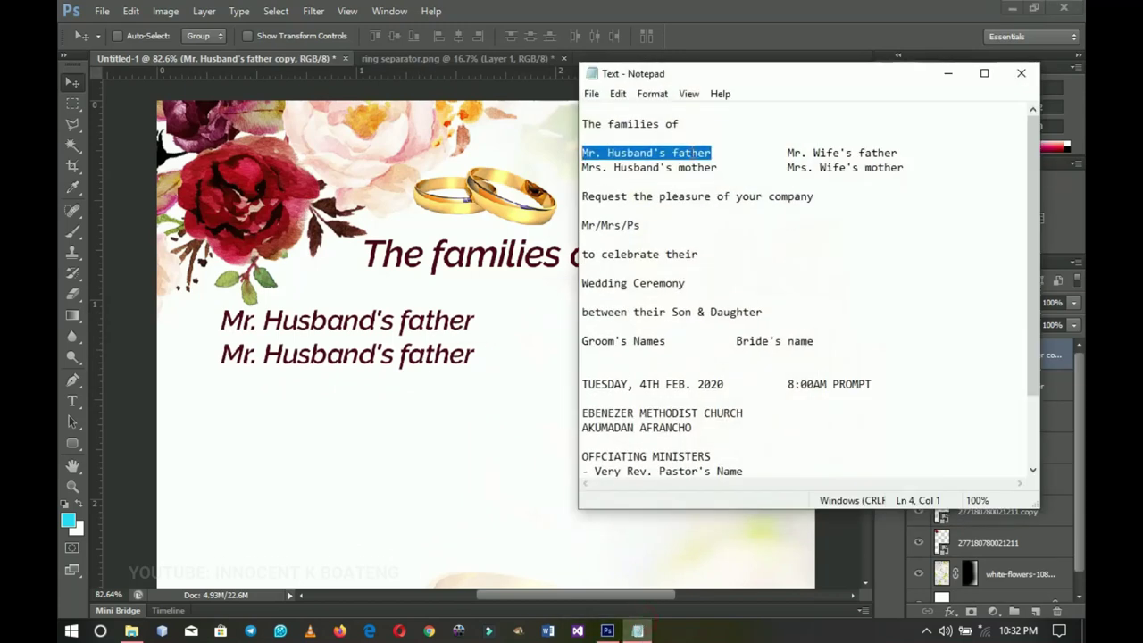
left_click_drag(737, 168, 582, 170)
key("ctrl+c")
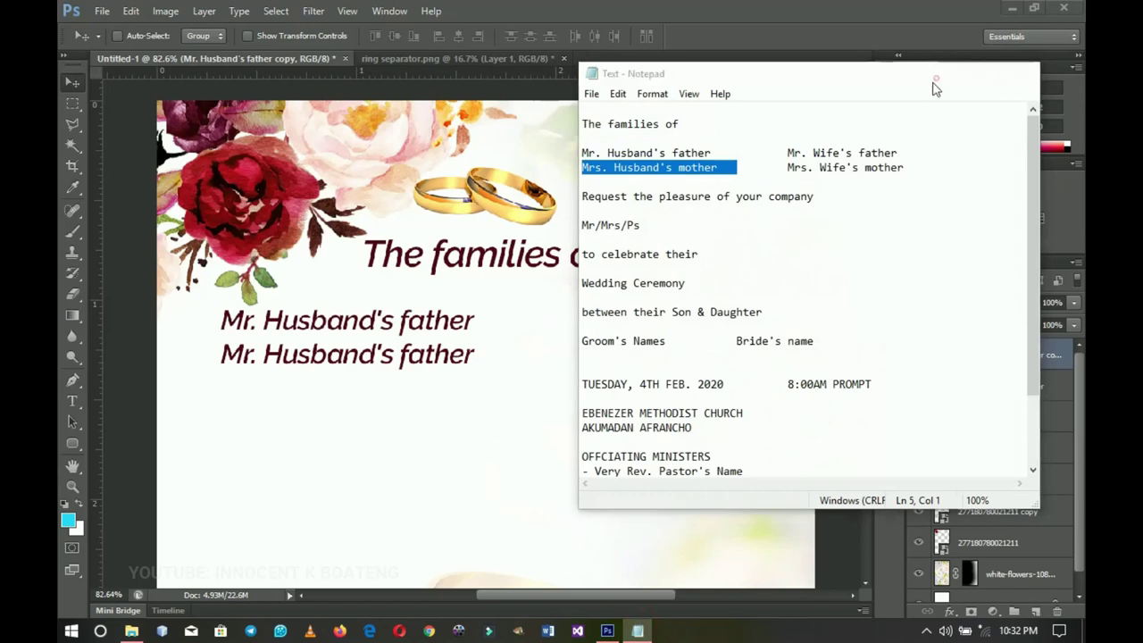
left_click(948, 74)
key("t")
left_click(344, 355)
key("ctrl+a")
key("ctrl+v")
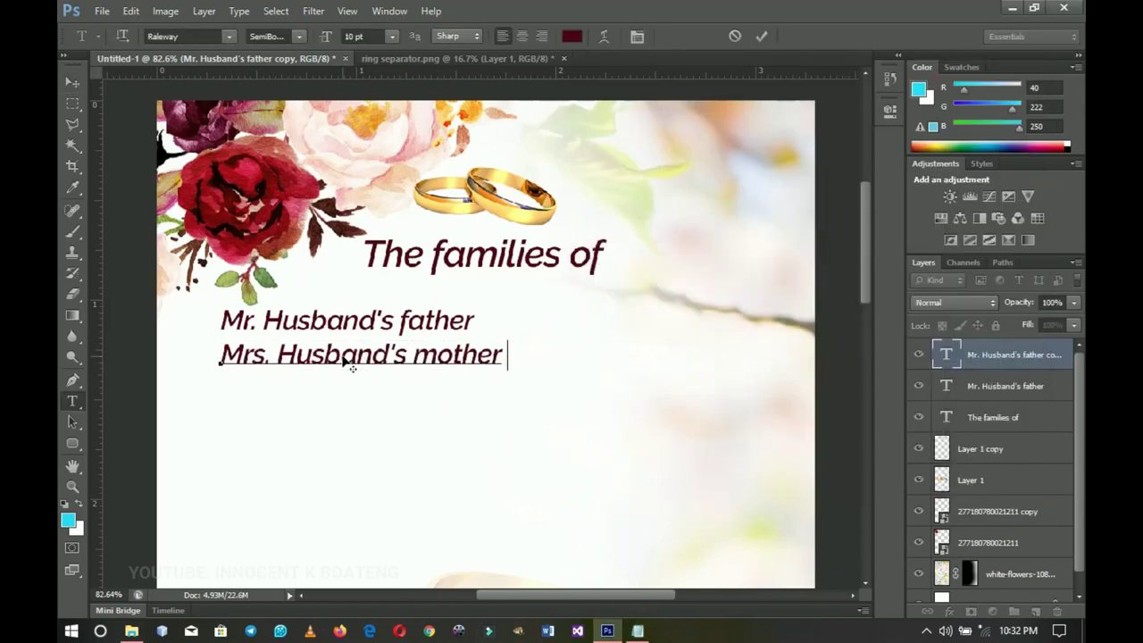
left_click(75, 87)
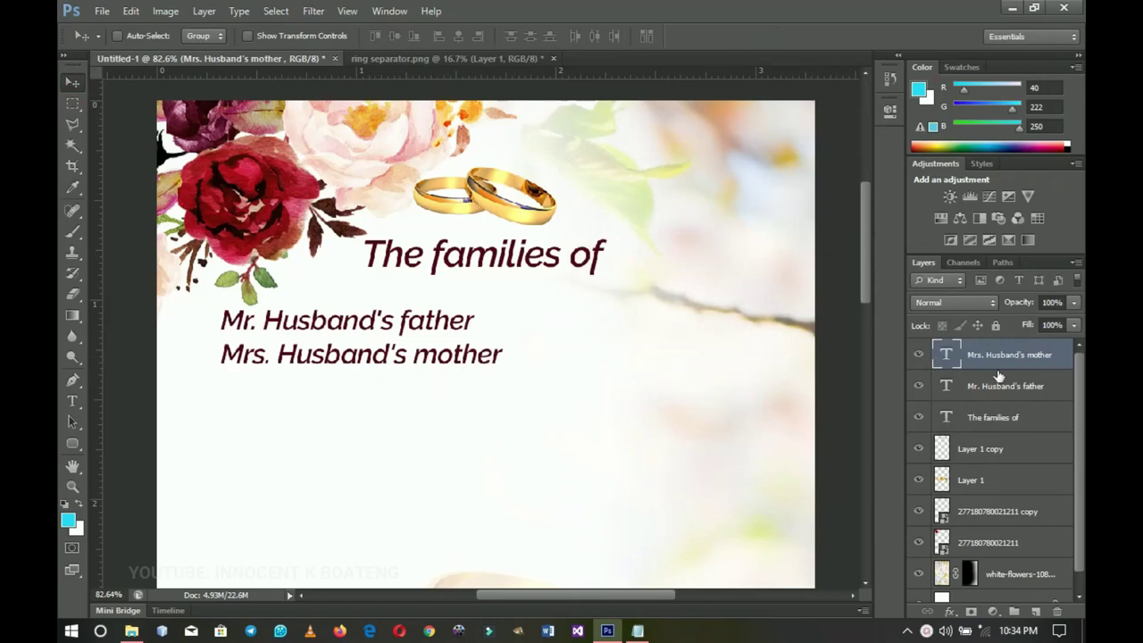
- Duplicate both husband's-parents lines together and place the copies beside them on the right half of the card
left_click(999, 376, "shift")
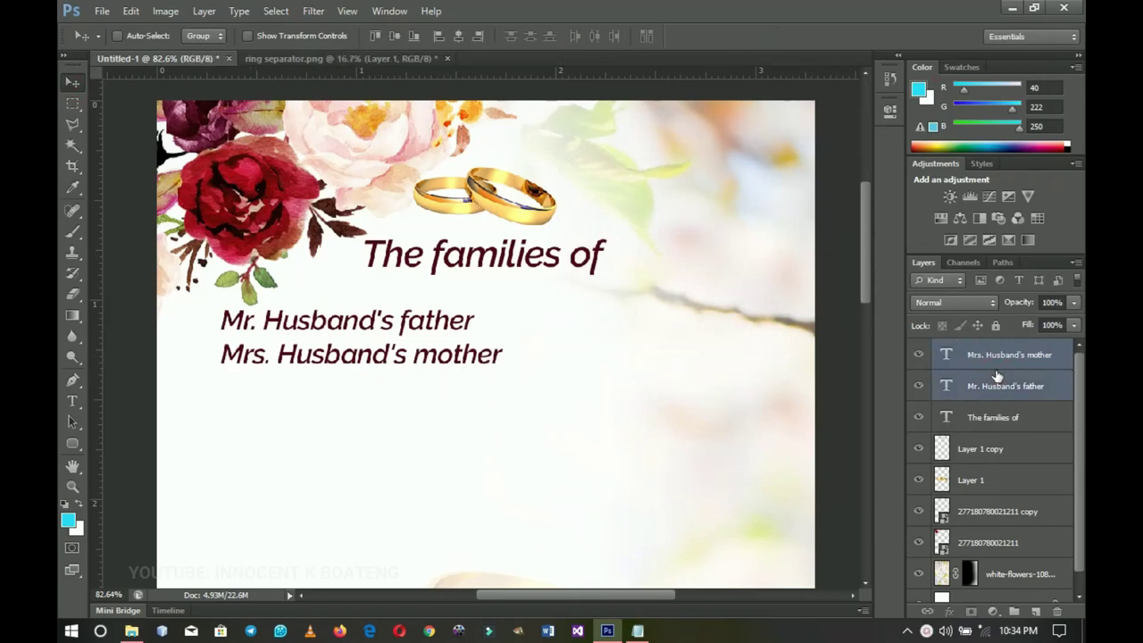
key("ctrl+j")
left_click_drag(454, 361, 752, 358)
- Replace the wording of the two right-hand copies with "Mr. Wife's father" and "Mrs. Wife's mother" from the Notepad file
left_click(638, 631)
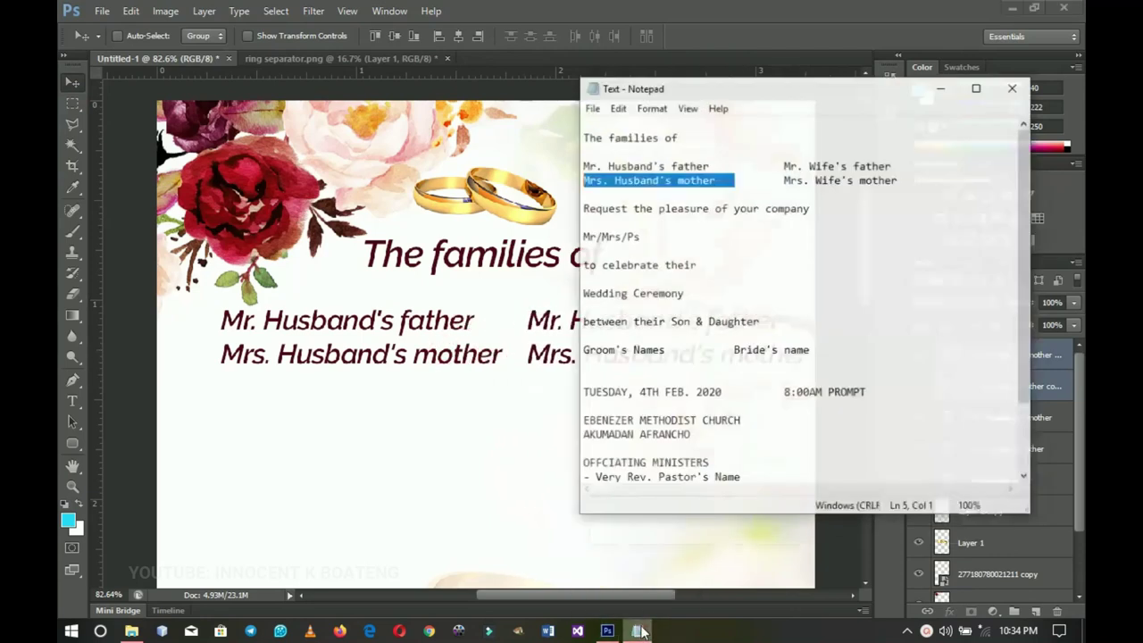
left_click_drag(907, 152, 801, 153)
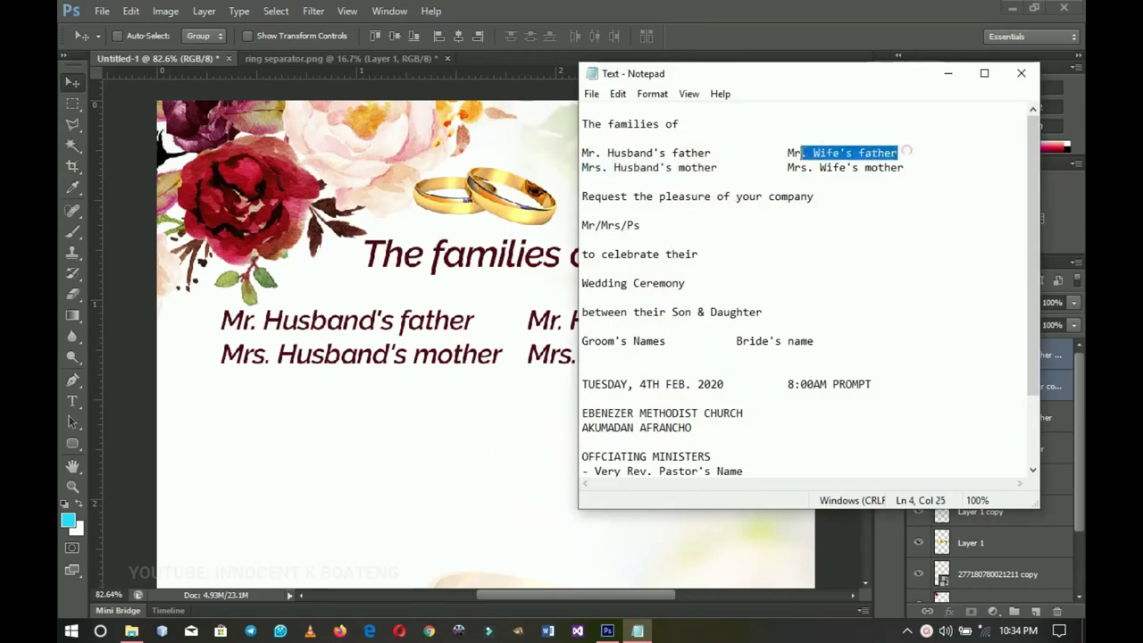
left_click(949, 73)
key("t")
left_click(665, 331)
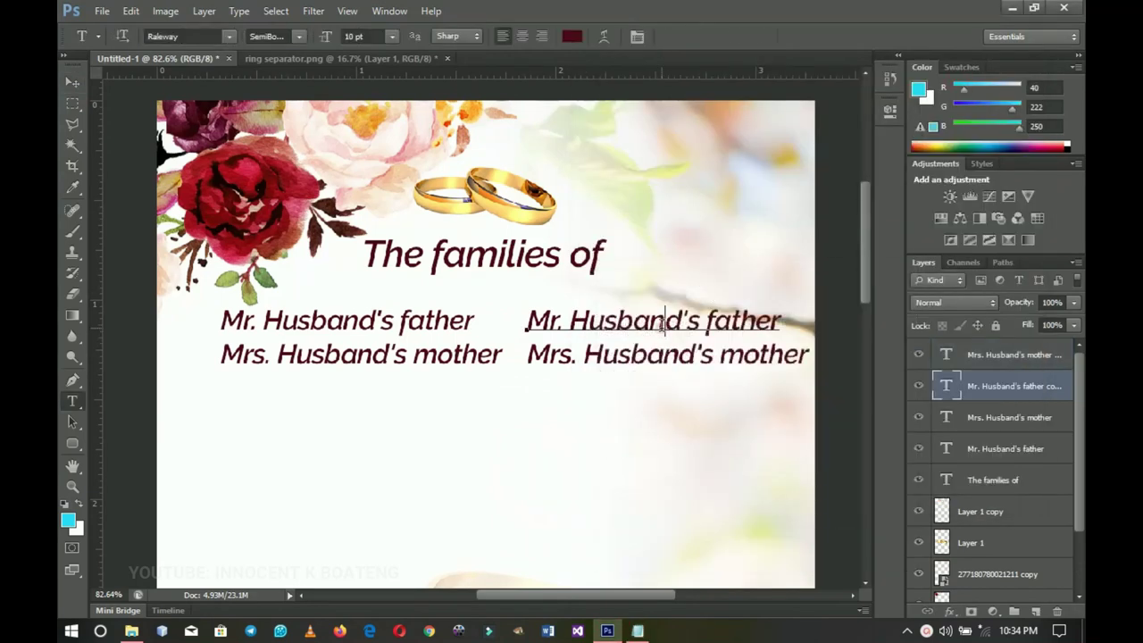
key("ctrl+a")
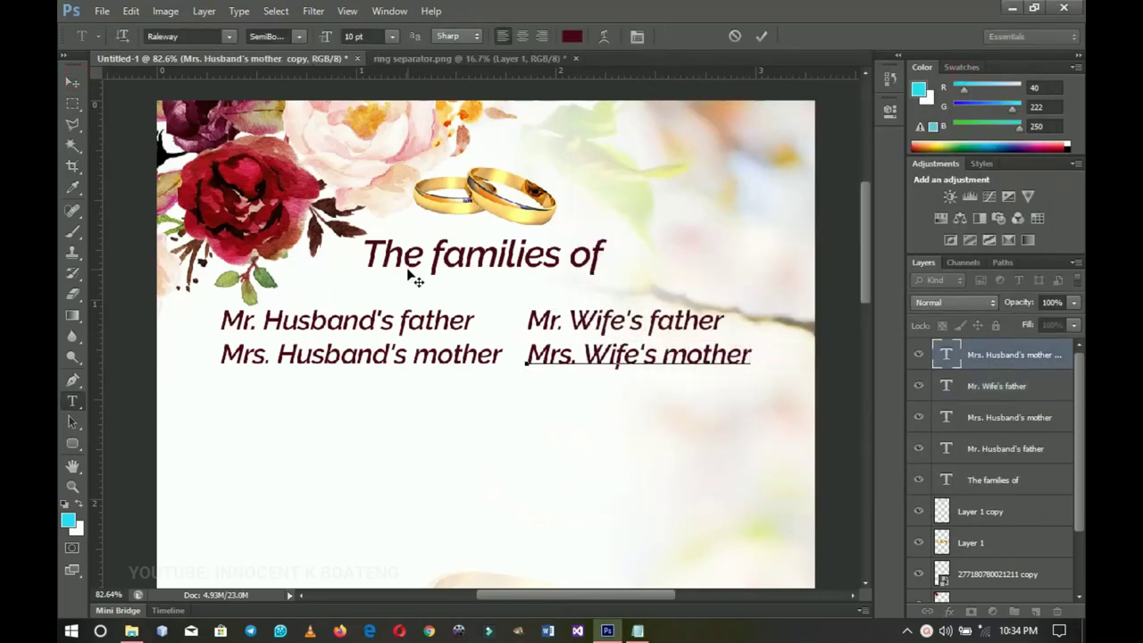
key("ctrl+Return")
key("v")
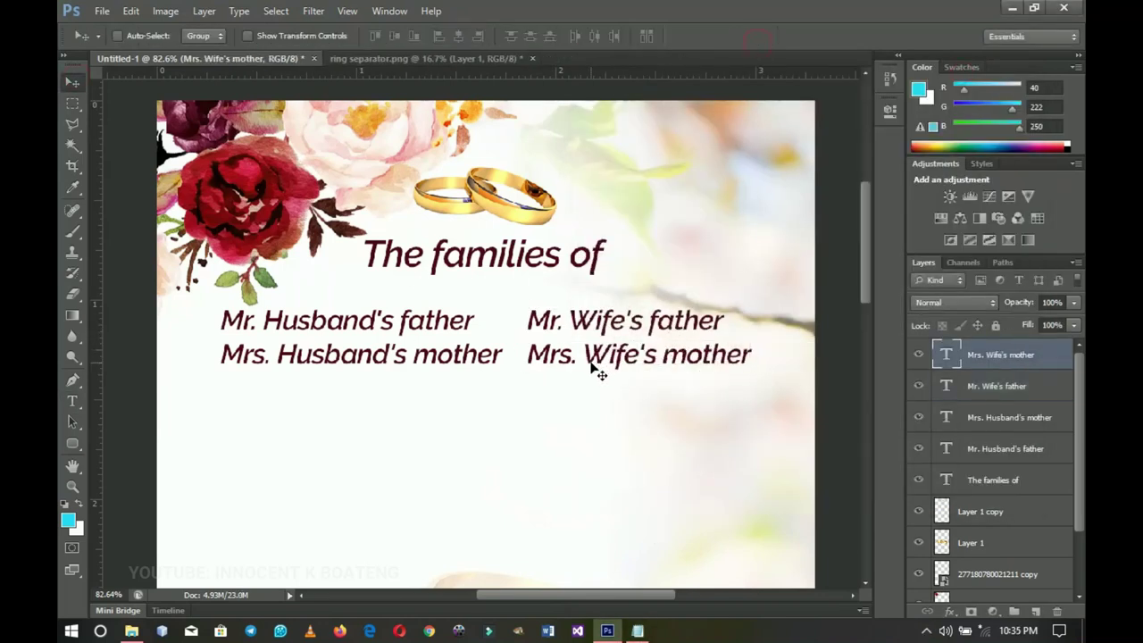
- Select both husband's-parents lines and nudge them slightly left to widen the gap between the two columns
left_click(989, 420)
left_click(971, 435, "shift")
key("Left")
key("Left")
key("Left")
key("Left")
key("Left")
key("Left")
key("Left")
key("Left")
key("Left")
key("Left")
key("Left")
key("Left")
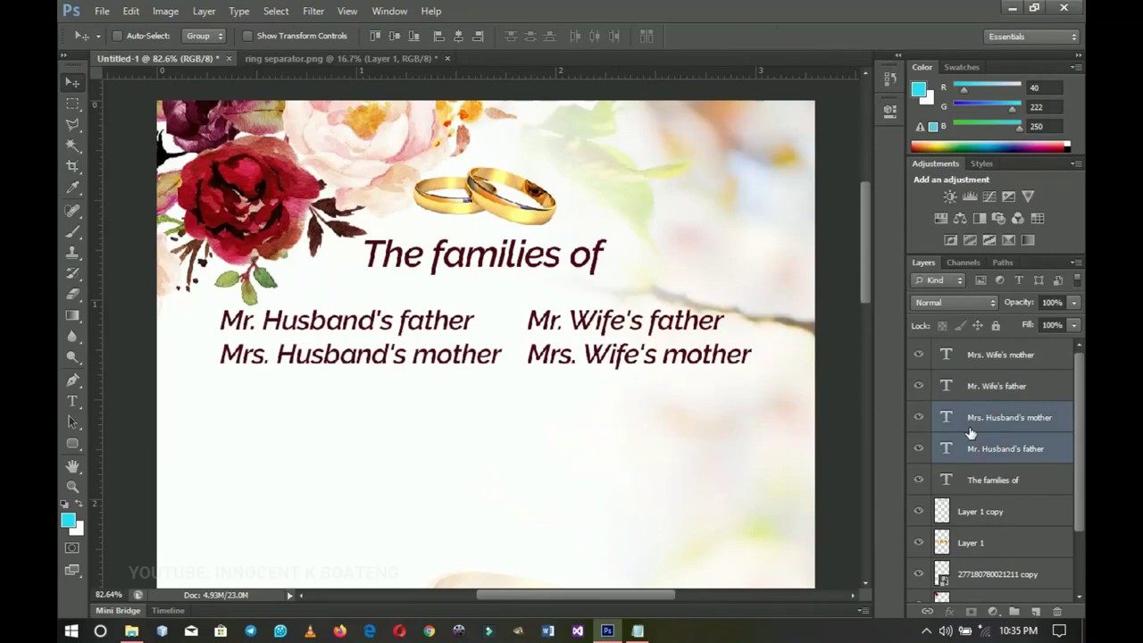
key("Left")
key("Left")
key("Left")
key("Left")
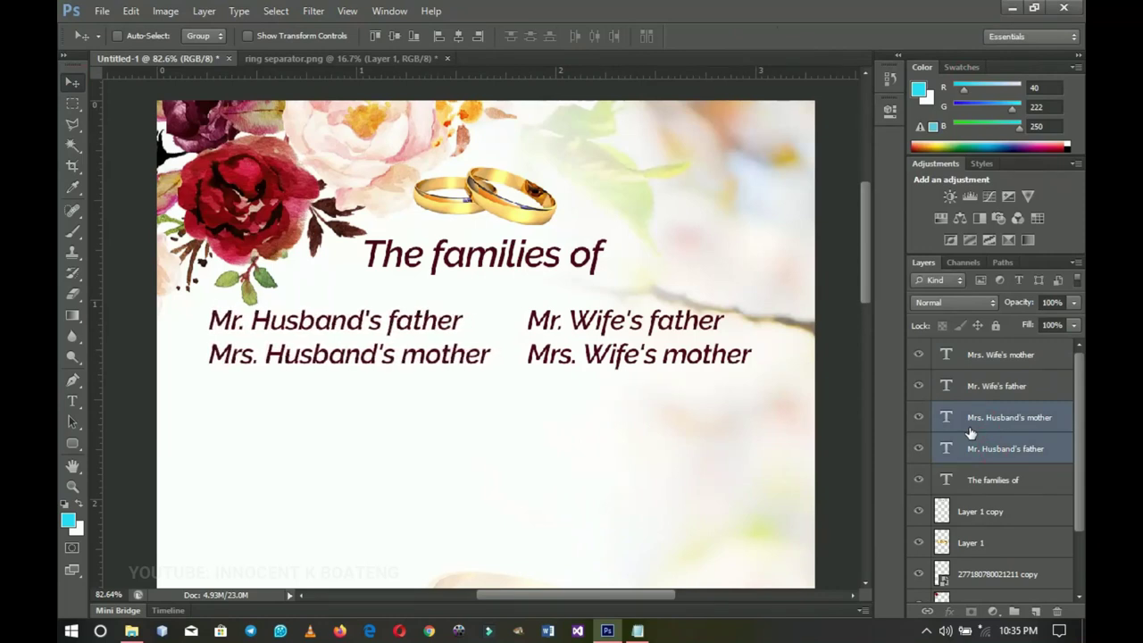
- Select both wife's-parents lines and nudge them slightly right, away from the husband's-parents column
left_click(1032, 399)
left_click(1015, 356, "shift")
key("Right")
key("Right")
key("Right")
key("Right")
key("Right")
key("Right")
key("Right")
key("Right")
key("Right")
key("Right")
key("Right")
key("Right")
key("Right")
key("Right")
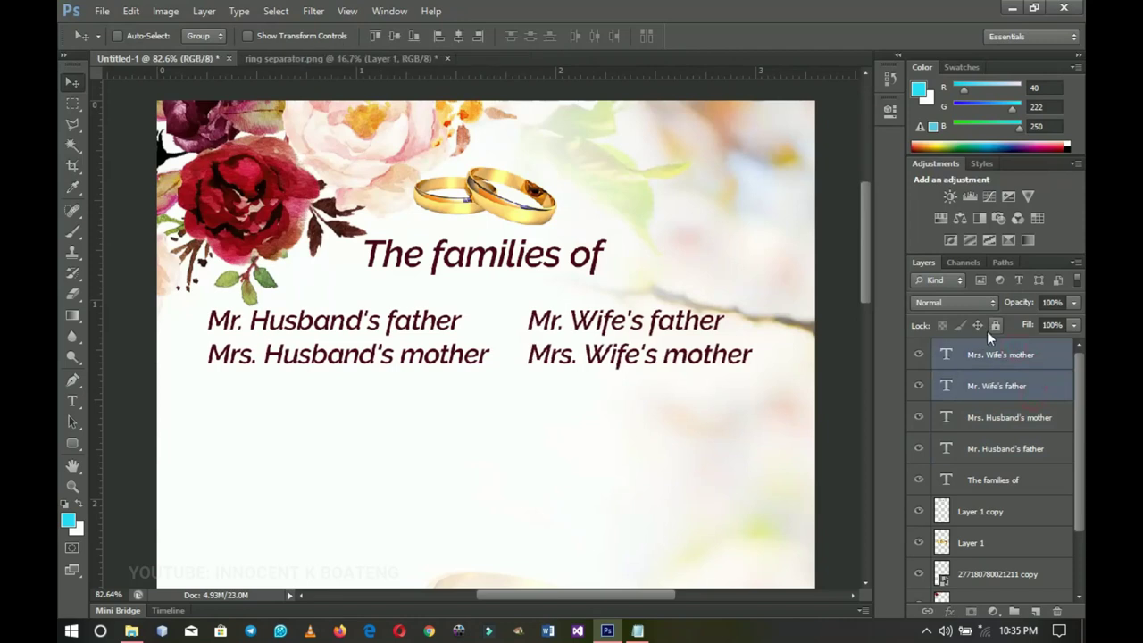
key("Right")
key("Right")
key("Right")
key("Right")
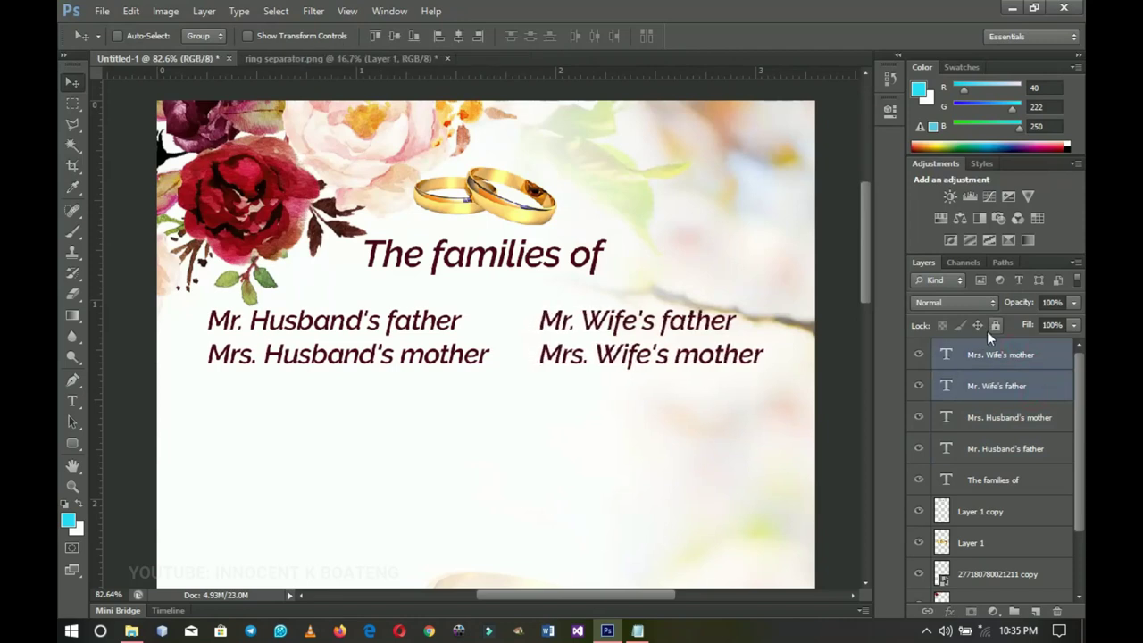
- Add a separate 10 pt "&" text layer in the empty area below the parents' lines
left_click(1018, 382, "ctrl")
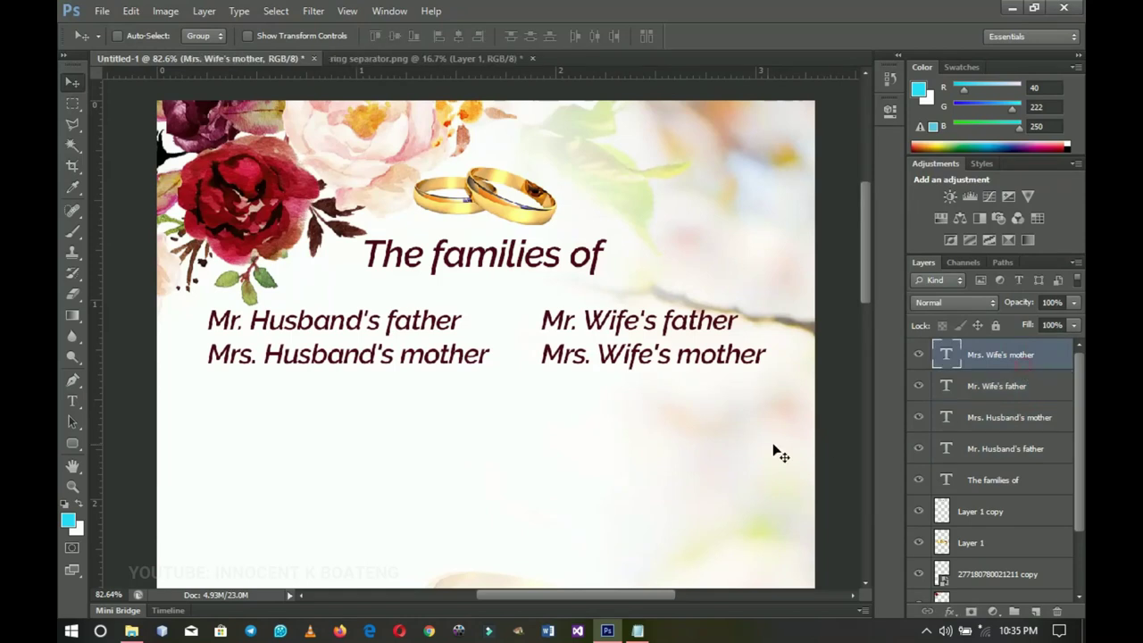
left_click(73, 401)
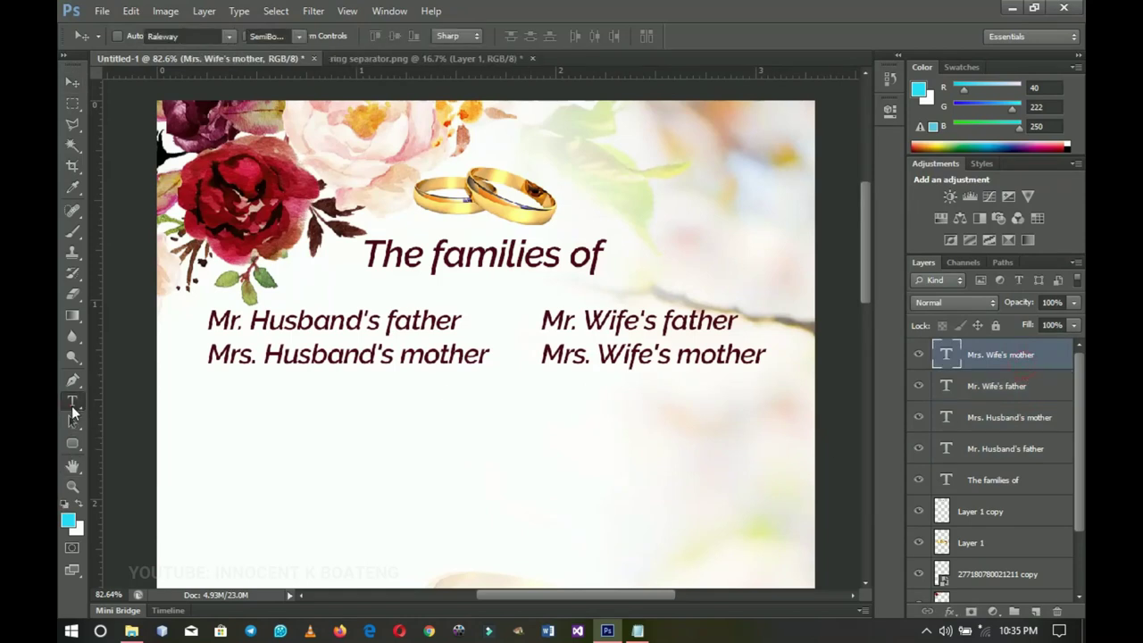
left_click(506, 451)
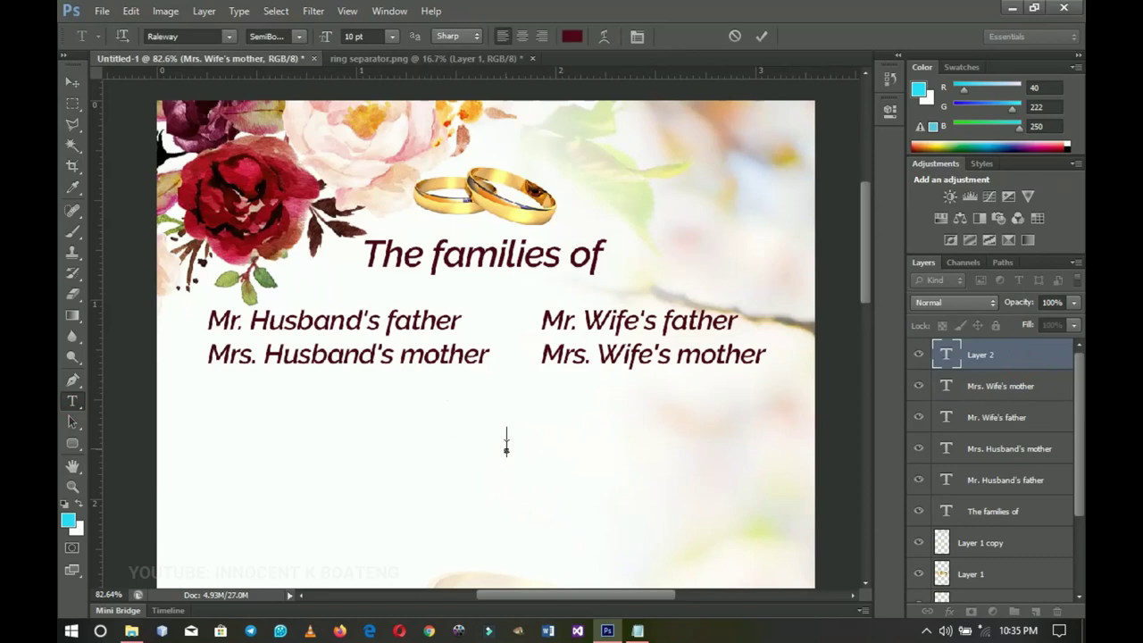
left_click(72, 82)
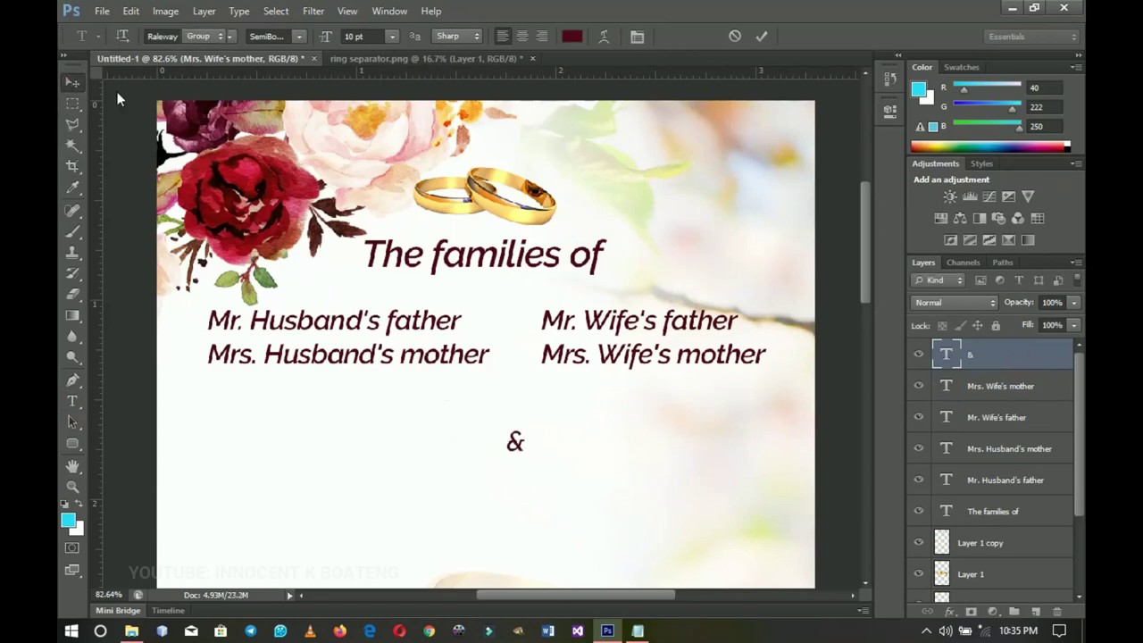
- Scale the "&" up to about 304% and move it between the two columns of parents' lines
key("ctrl+t")
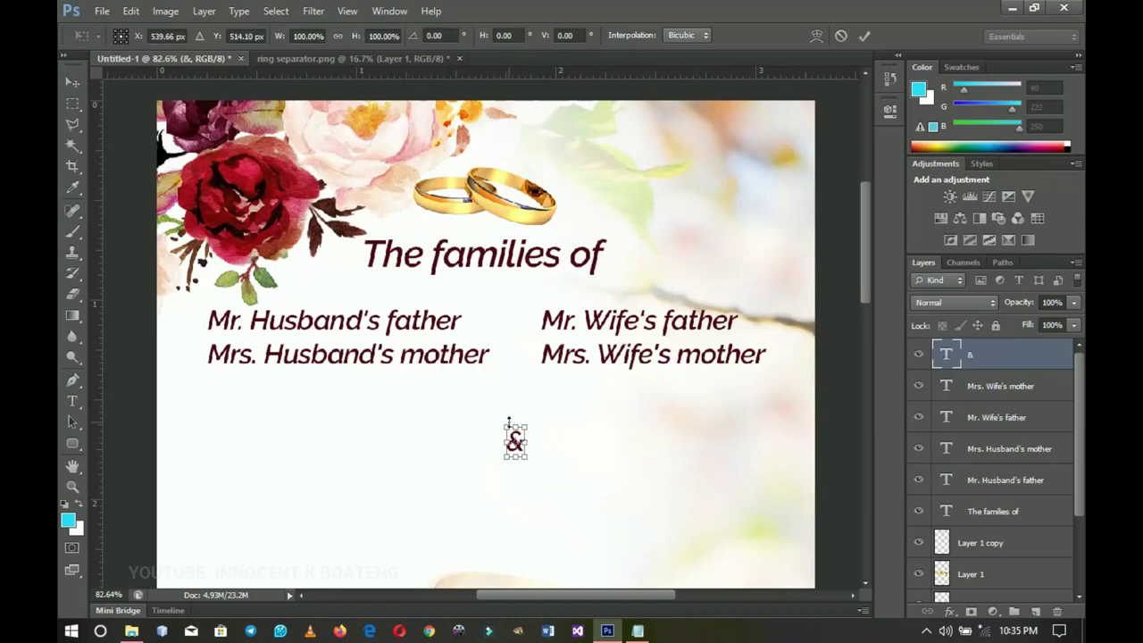
left_click_drag(530, 423, 546, 396)
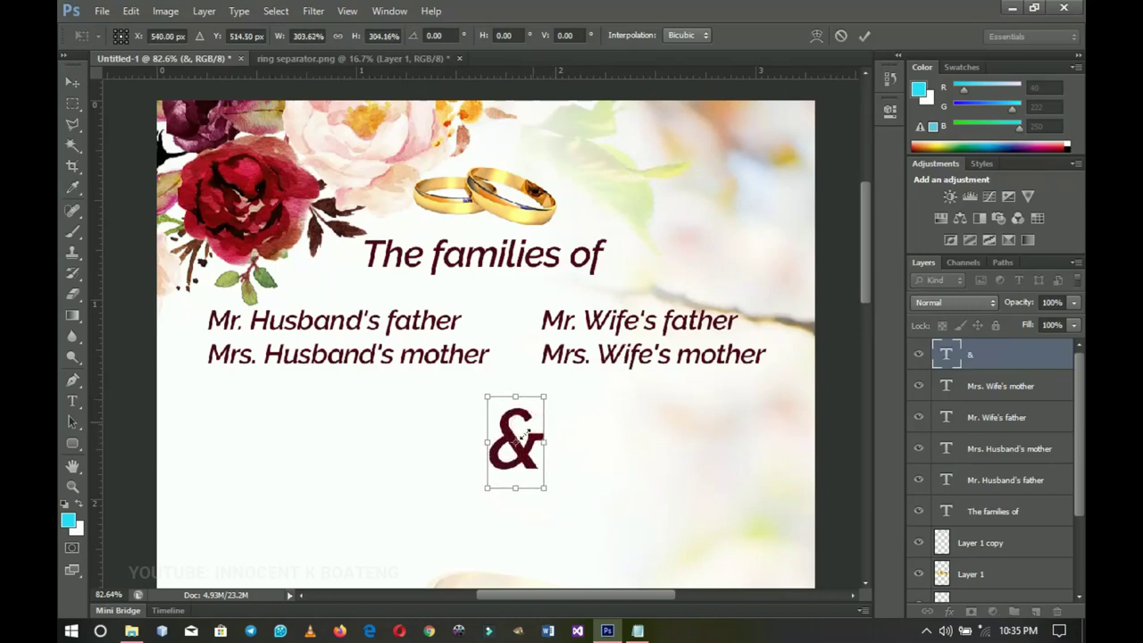
key("Return")
left_click_drag(540, 447, 534, 327)
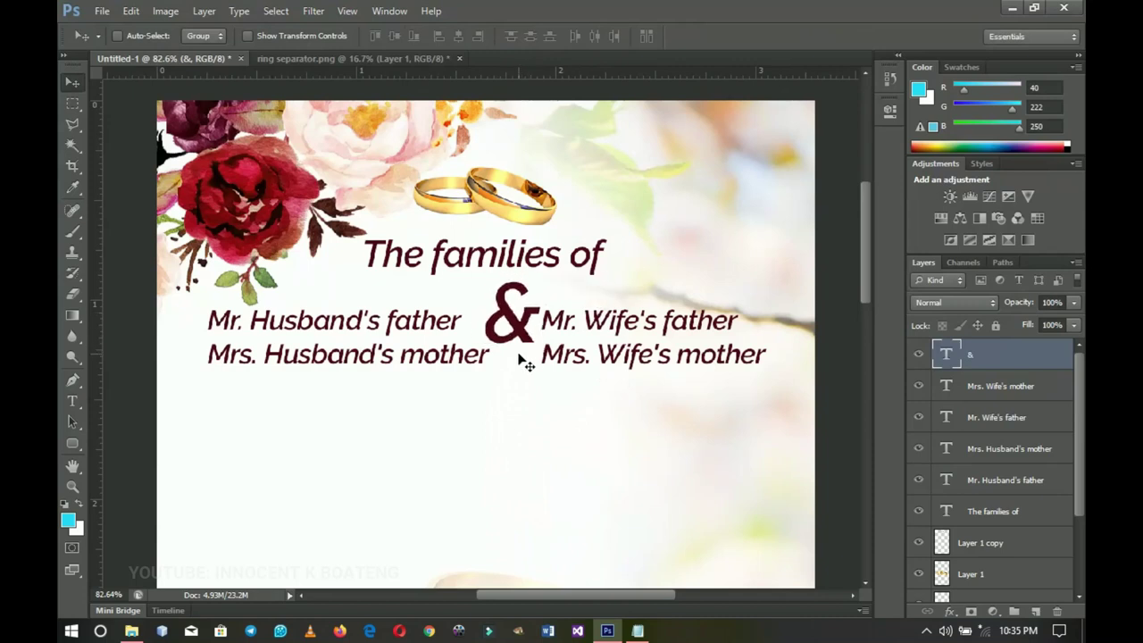
- Select both husband's-parents lines and nudge them further left to make room for the enlarged "&"
left_click(997, 455)
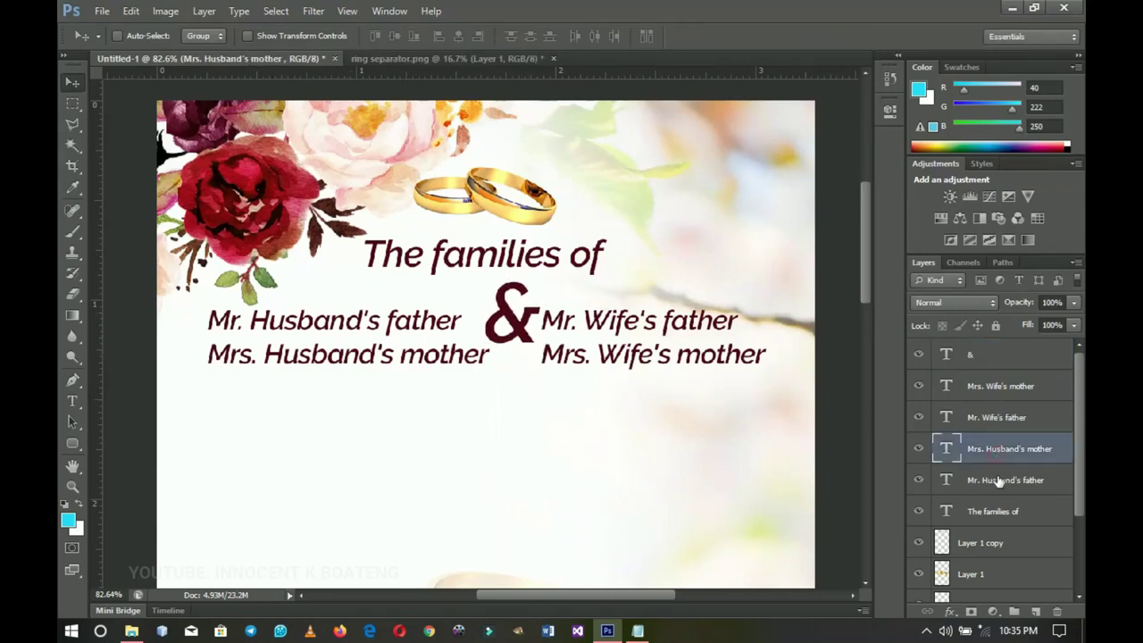
left_click(1001, 482, "shift")
key("Left")
key("Left")
key("Left")
key("Left")
key("Left")
key("Left")
key("Left")
key("Left")
key("Left")
key("Left")
key("Left")
key("Left")
key("Left")
key("Left")
key("Left")
key("Left")
key("Left")
key("Left")
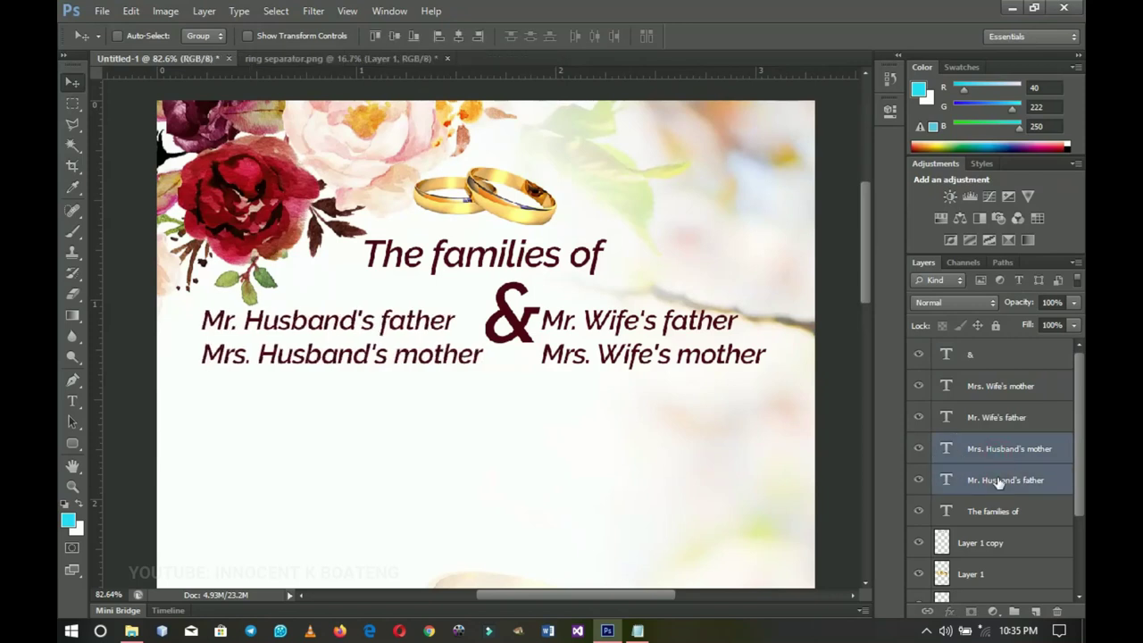
key("Right")
key("Right")
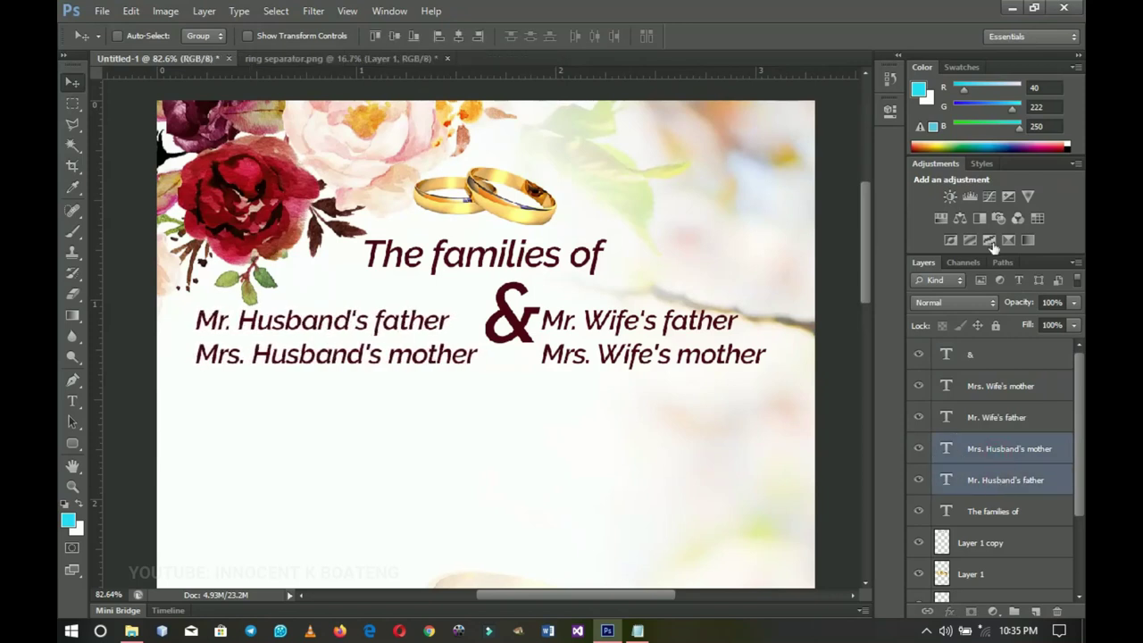
- Move the "&" slightly down and left so it sits midway between the two columns, level with both rows
left_click(983, 354)
left_click_drag(535, 359, 530, 373)
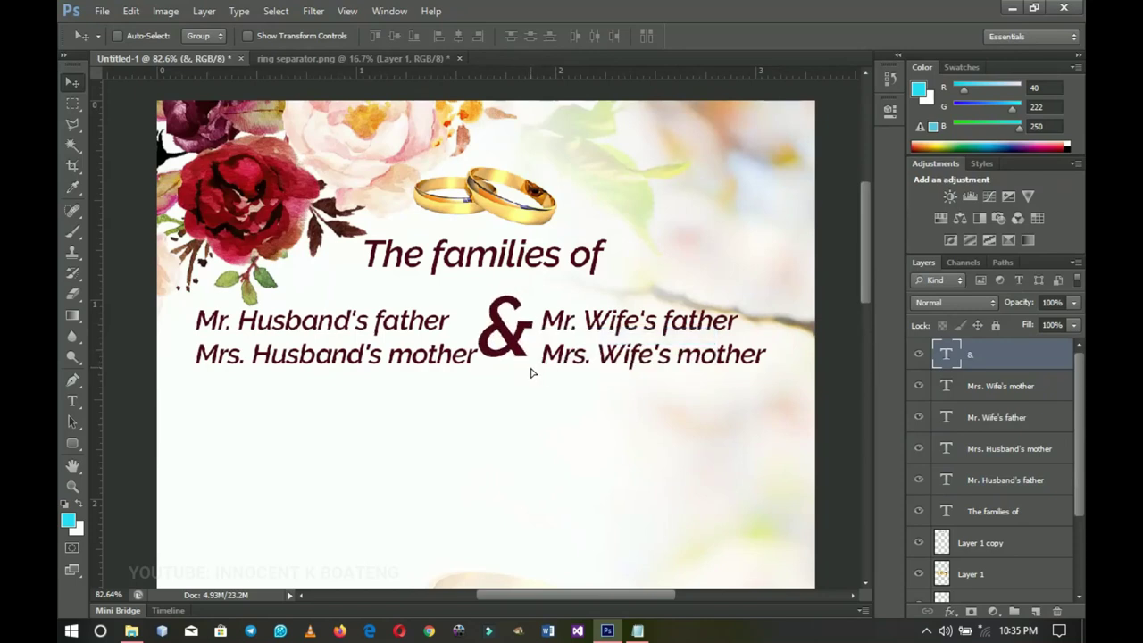
key("Right")
key("Right")
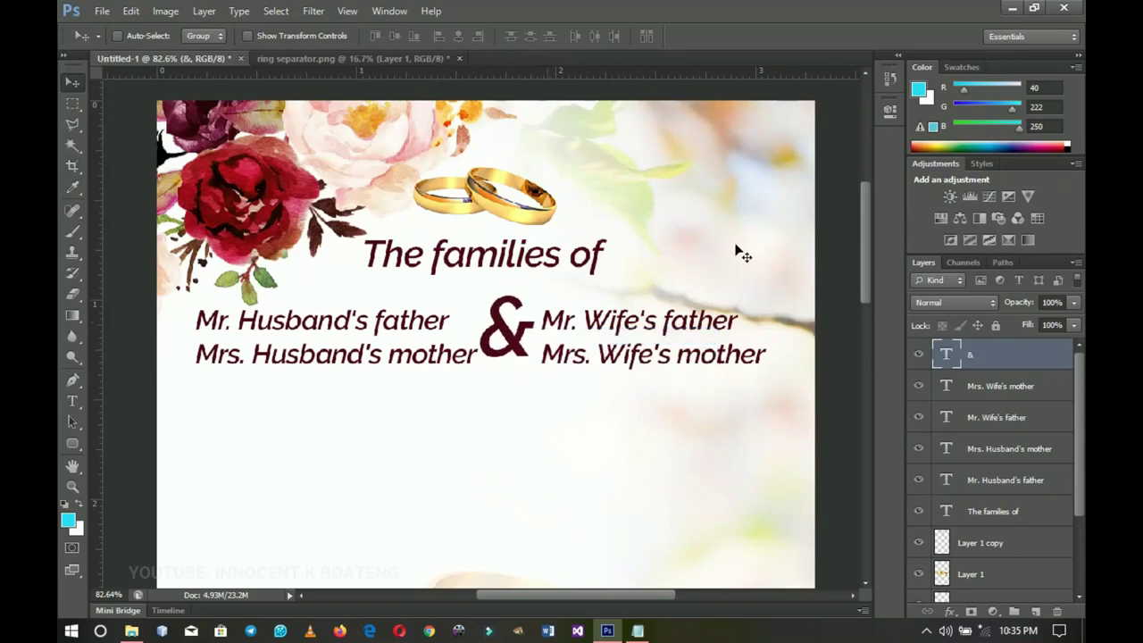
- Group the "&" with the four parents' lines and centre the group horizontally on the invitation
left_click(1024, 483, "shift")
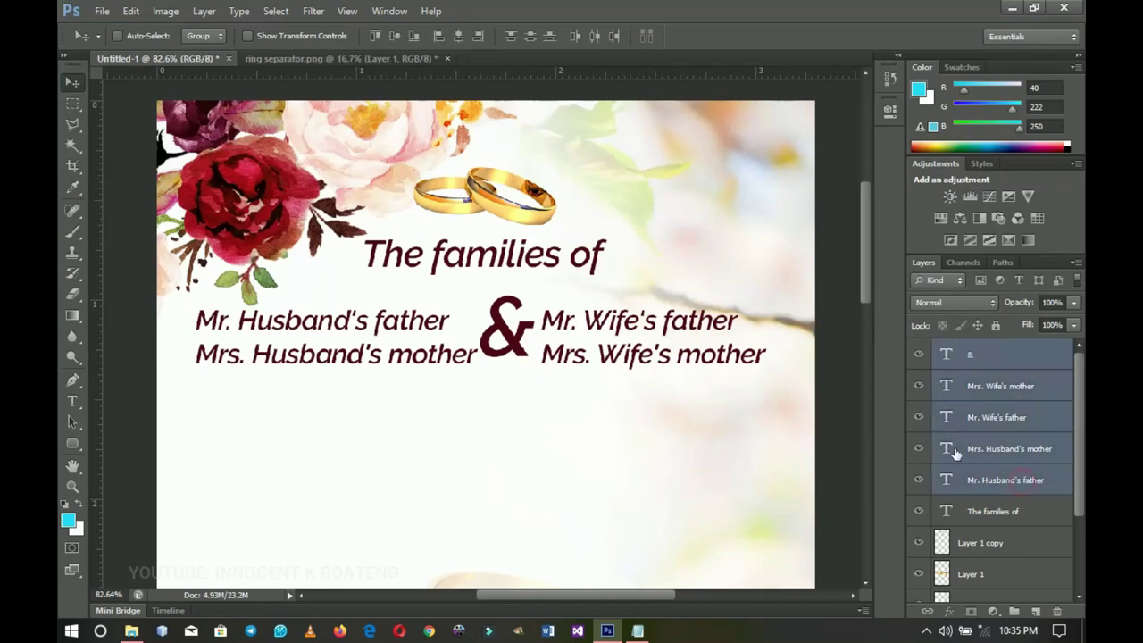
key("ctrl+g")
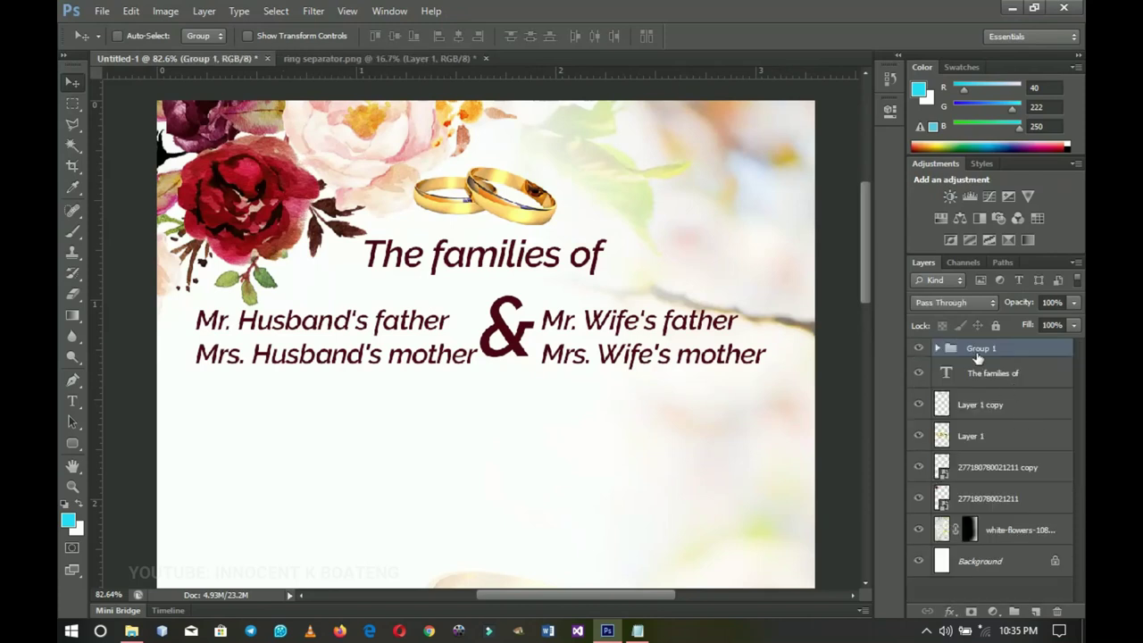
key("ctrl+a")
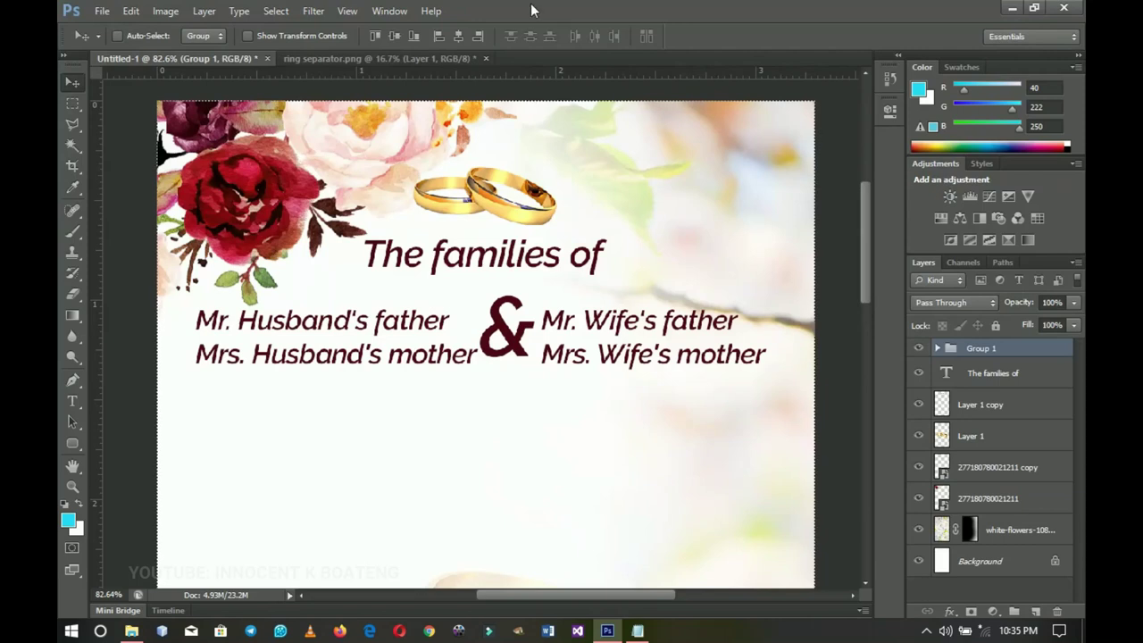
left_click(458, 35)
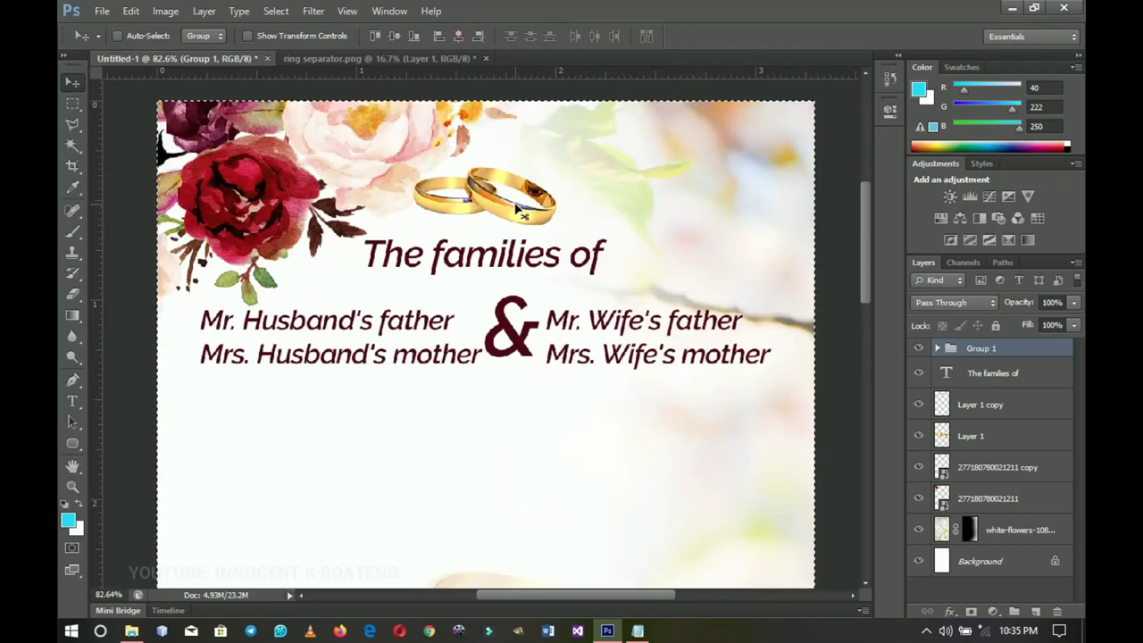
key("ctrl+d")
- Scale the grouped parents' names and "&" down to about 93%
key("ctrl+t")
left_click_drag(773, 291, 757, 298)
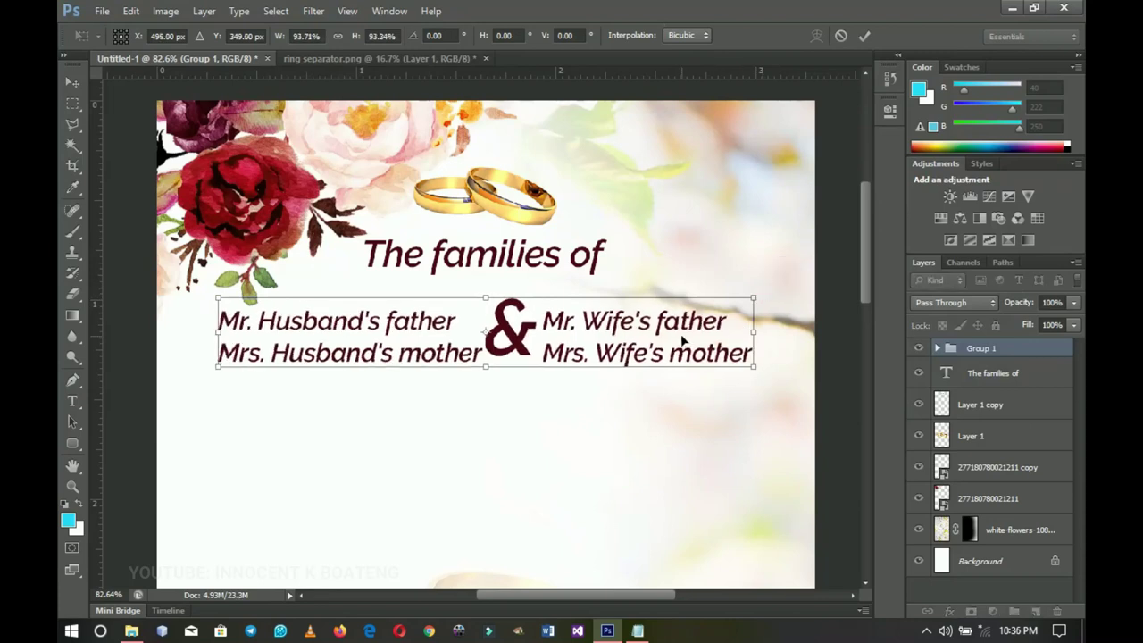
key("Return")
- Copy "Request the pleasure of your company" from the Notepad text and paste it as a new line below the parents' names
scroll(680, 340, "down", 3)
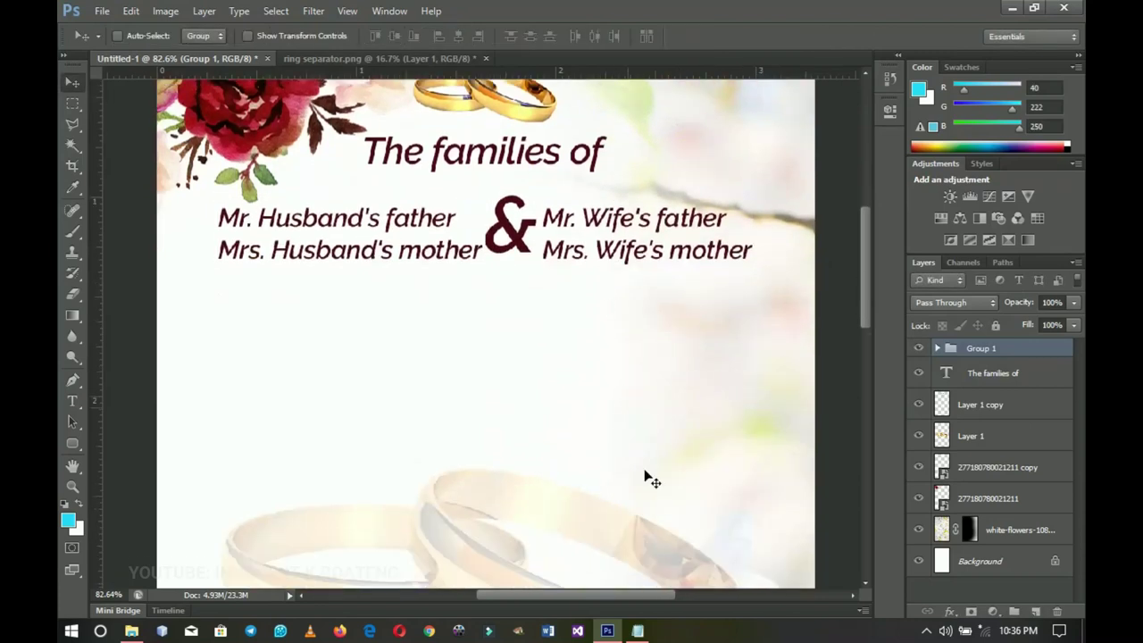
left_click(637, 630)
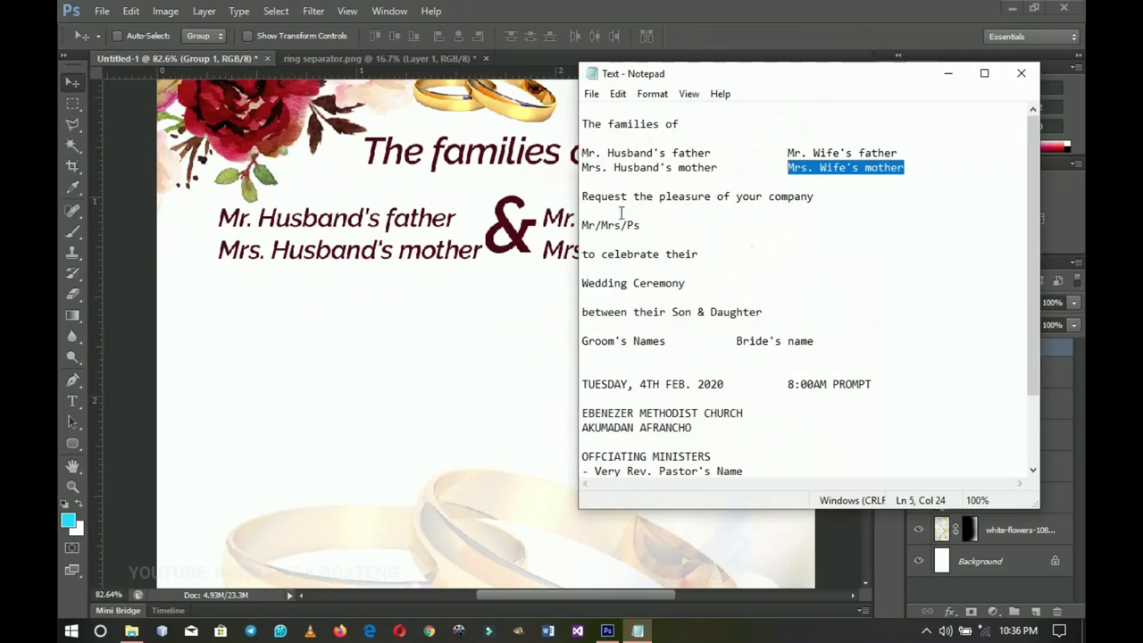
left_click_drag(826, 195, 582, 197)
key("ctrl+c")
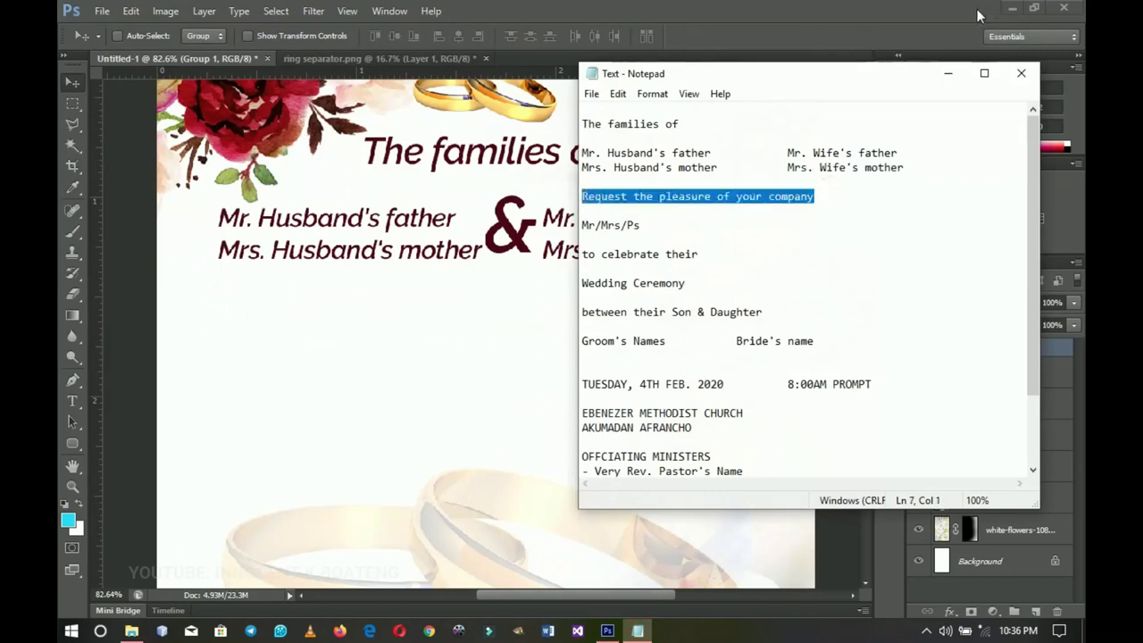
left_click(949, 73)
key("t")
left_click(458, 310)
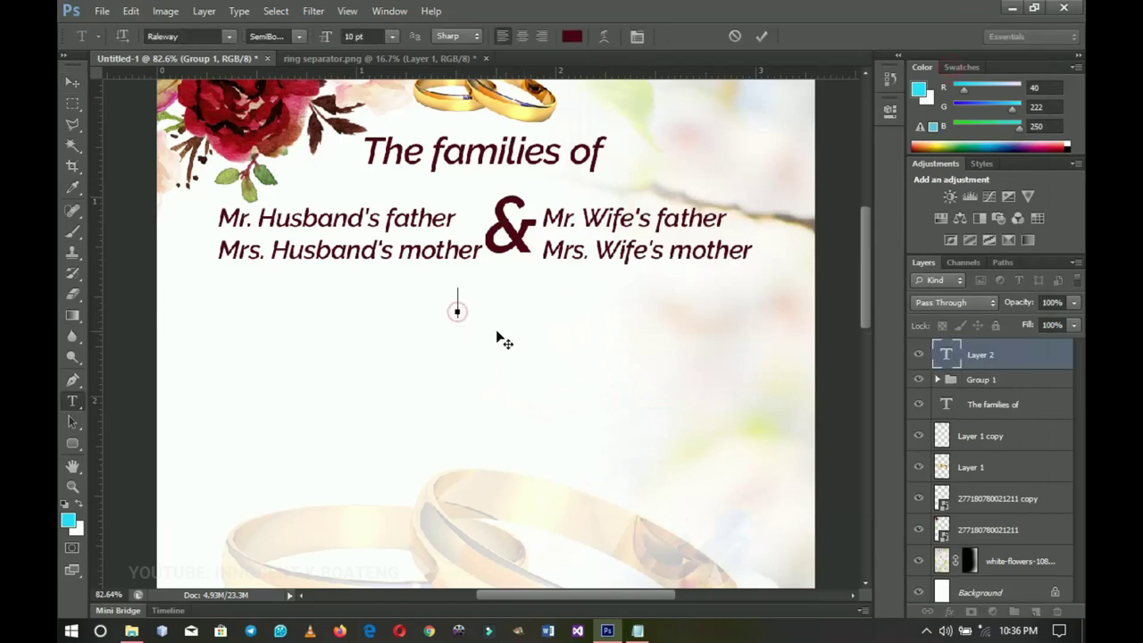
key("ctrl+v")
- Centre-align the "Request the pleasure of your company" text and set its font style to Raleway Italic
key("ctrl+a")
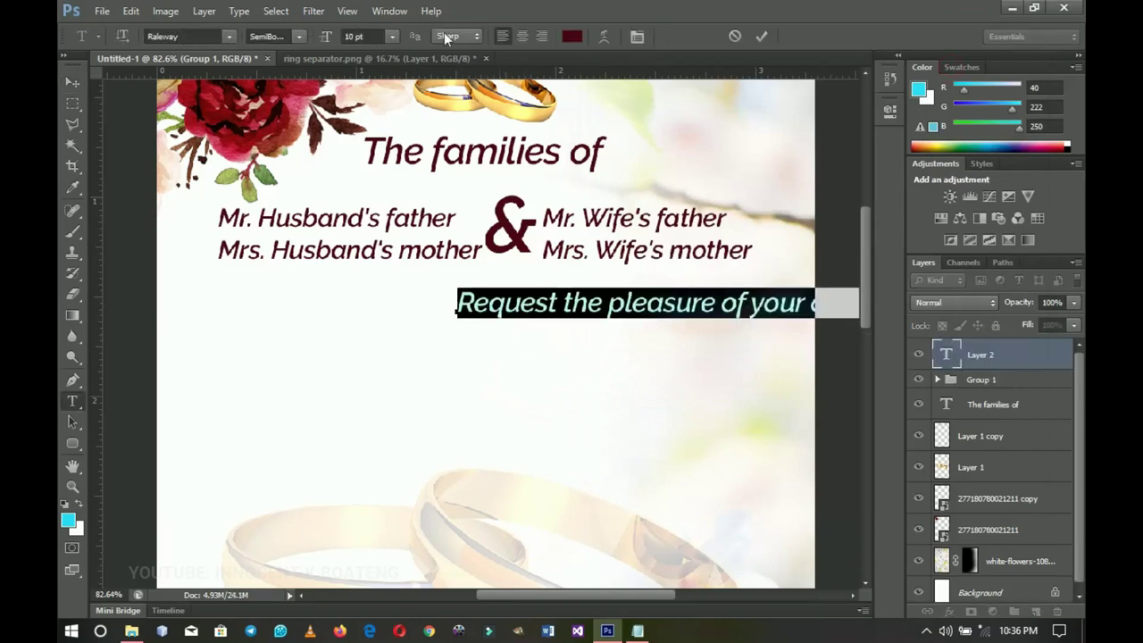
left_click(522, 37)
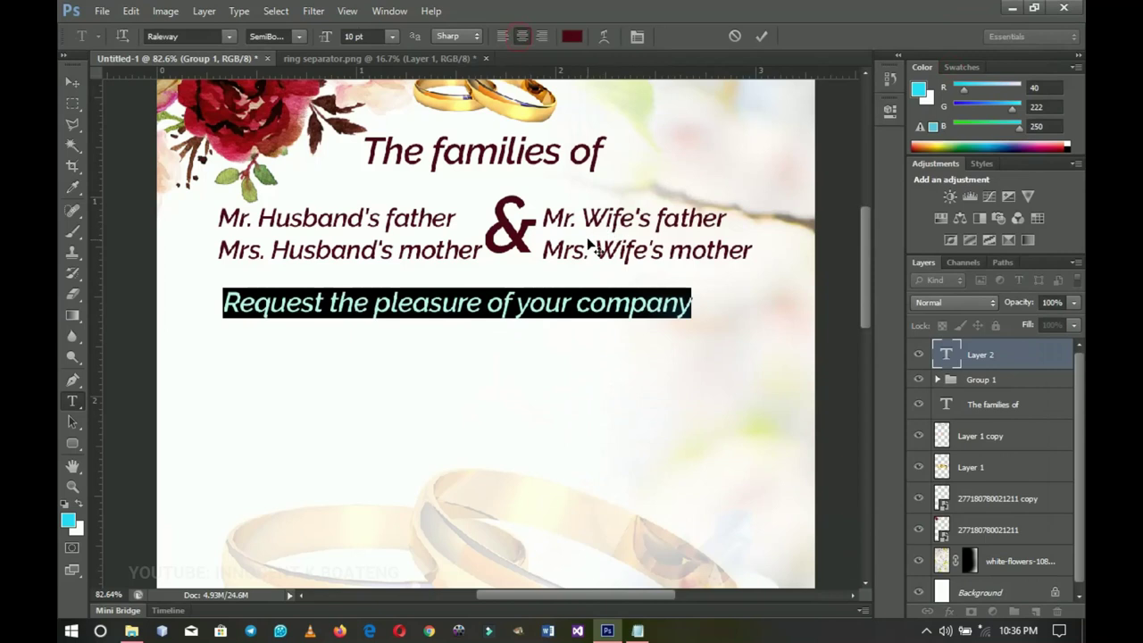
left_click(299, 37)
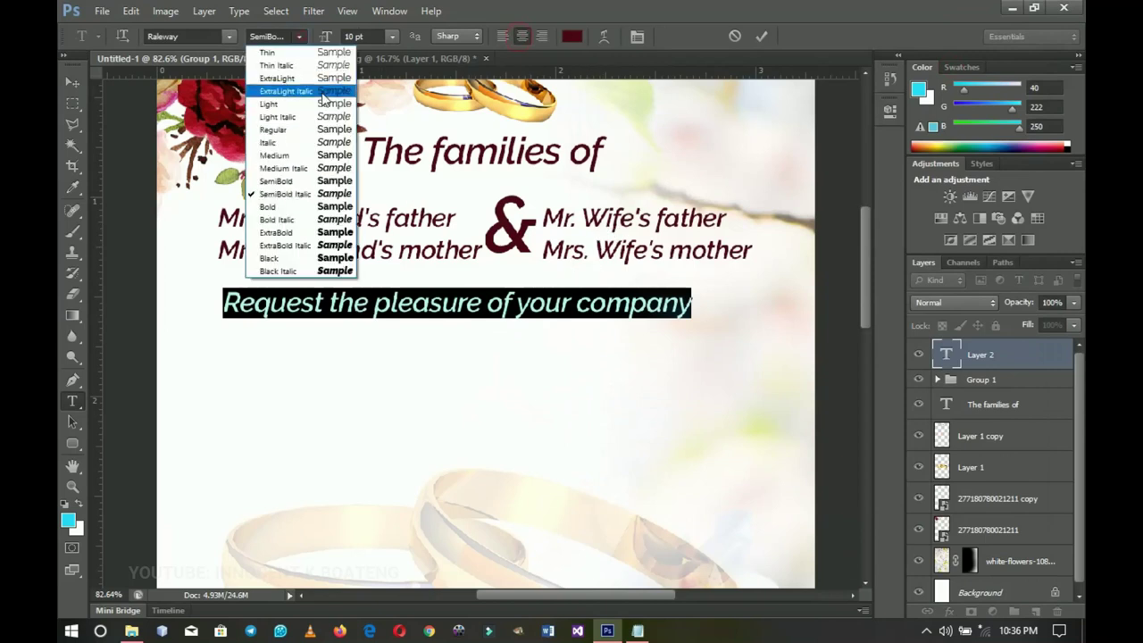
left_click(319, 144)
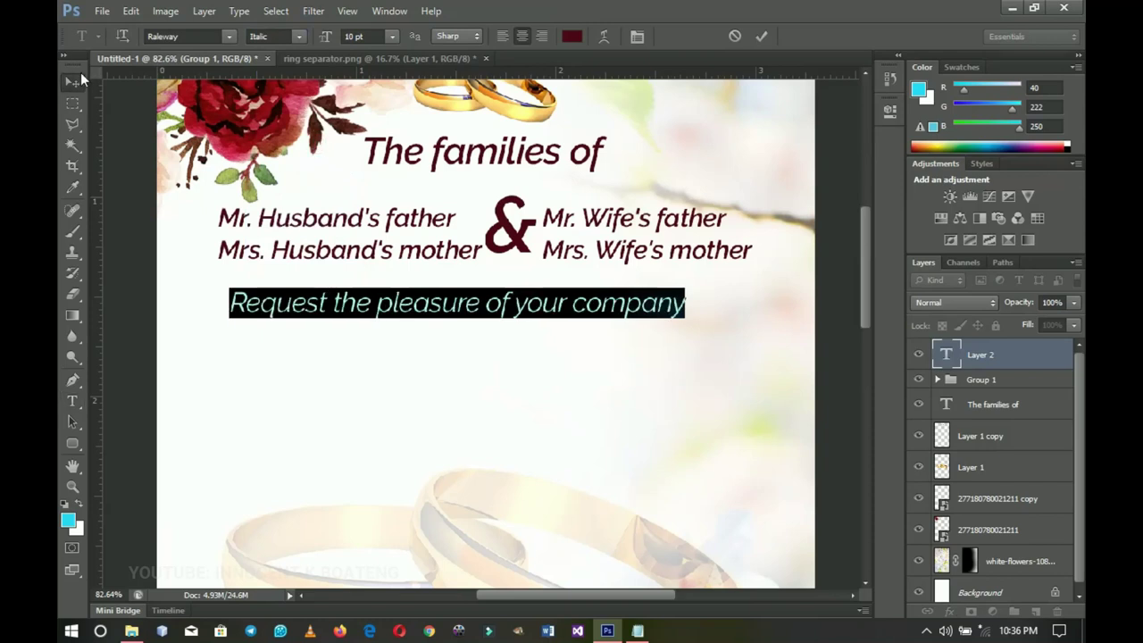
- Scale the "Request the pleasure of your company" line down to about 7.34 pt and centre it horizontally on the invitation
left_click(72, 81)
key("ctrl+t")
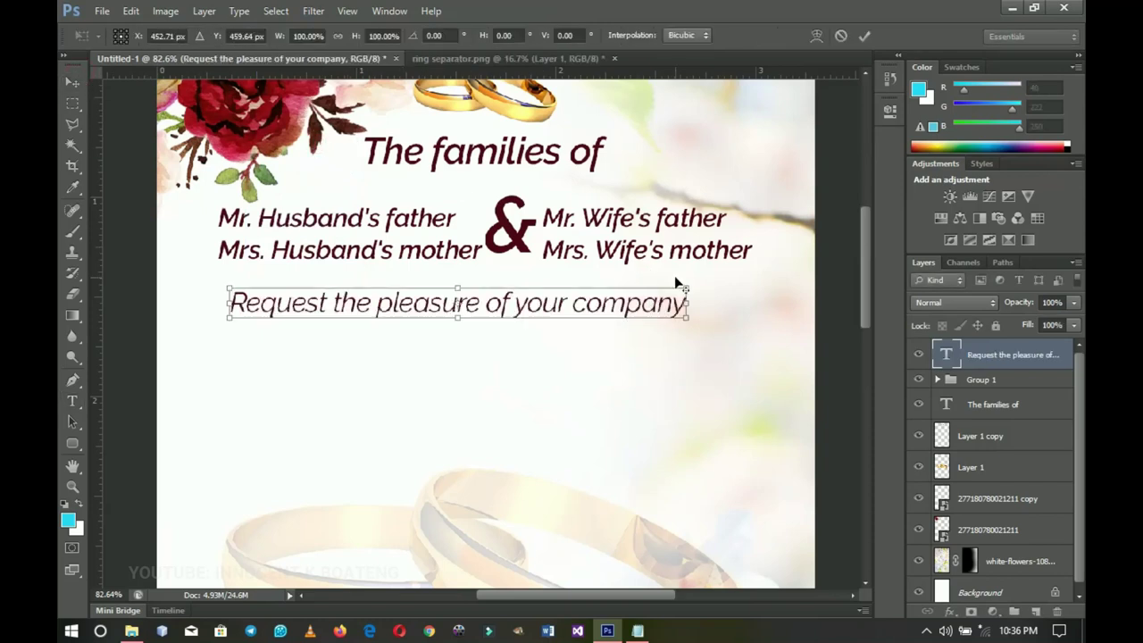
left_click_drag(685, 286, 622, 291)
key("Return")
key("ctrl+a")
left_click(458, 36)
key("ctrl+d")
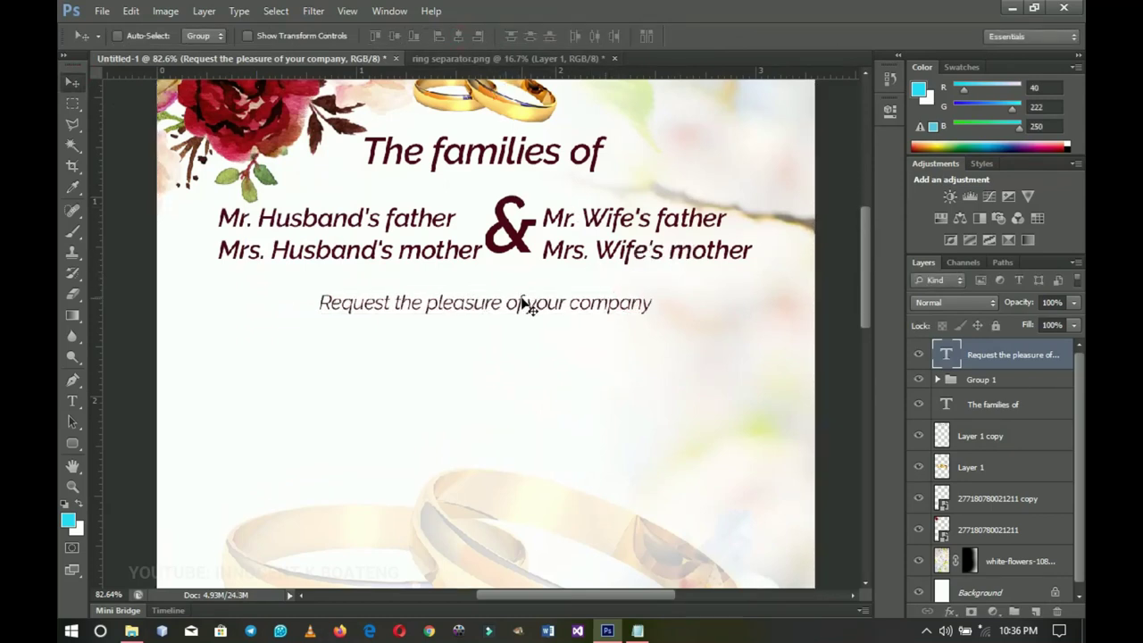
- Nudge the "Request the pleasure of your company" line up until it sits close beneath the parents' names
key("Up")
key("Up")
key("Up")
key("Up")
key("Up")
key("Up")
key("Up")
key("Up")
key("Up")
key("Up")
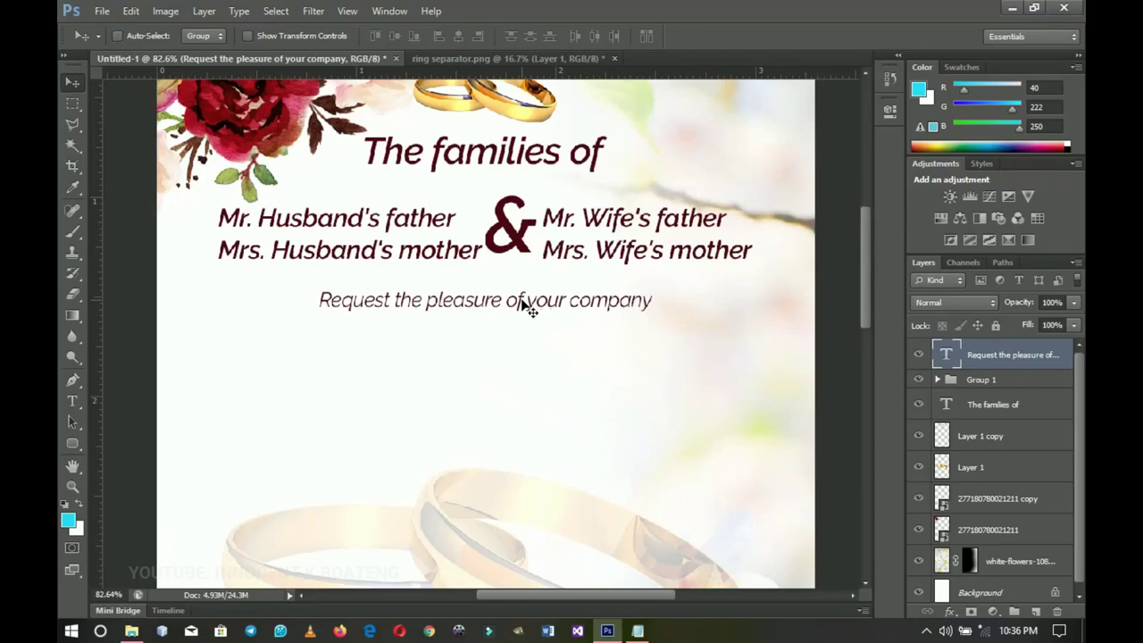
key("Up")
key("Up")
key("Up")
key("Up")
key("Up")
key("Up")
key("Up")
key("Up")
key("Up")
key("Up")
scroll(524, 304, "down", 2)
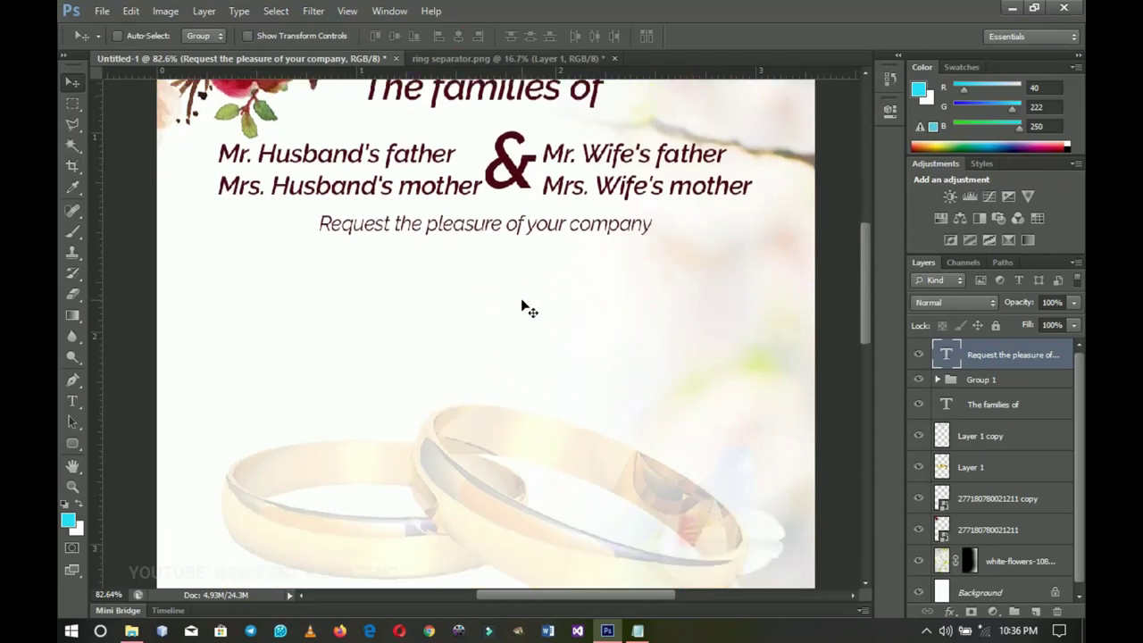
- Duplicate the "Request the pleasure of your company" line and move the copy below and to the left of the original
scroll(527, 308, "up", 1)
key("ctrl+j")
left_click_drag(556, 265, 427, 350)
- Replace the duplicated line's text with "Mr/Mrs/Ps" copied from the Notepad text and move it to the invitation's left side
scroll(426, 348, "down", 3)
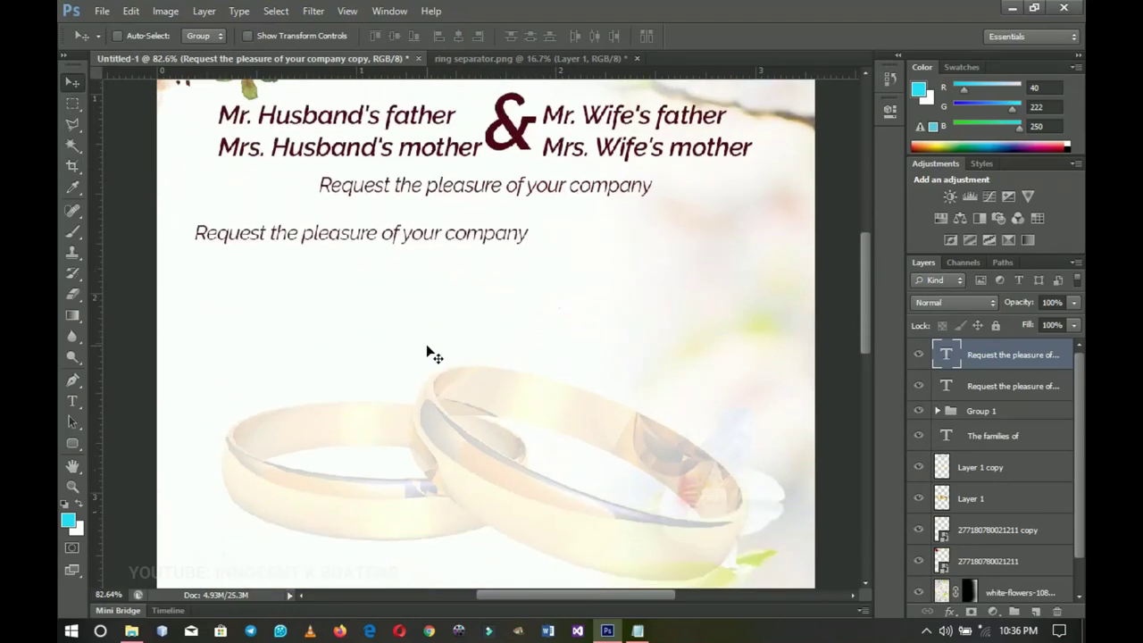
left_click(636, 627)
left_click_drag(657, 227, 581, 225)
key("ctrl+c")
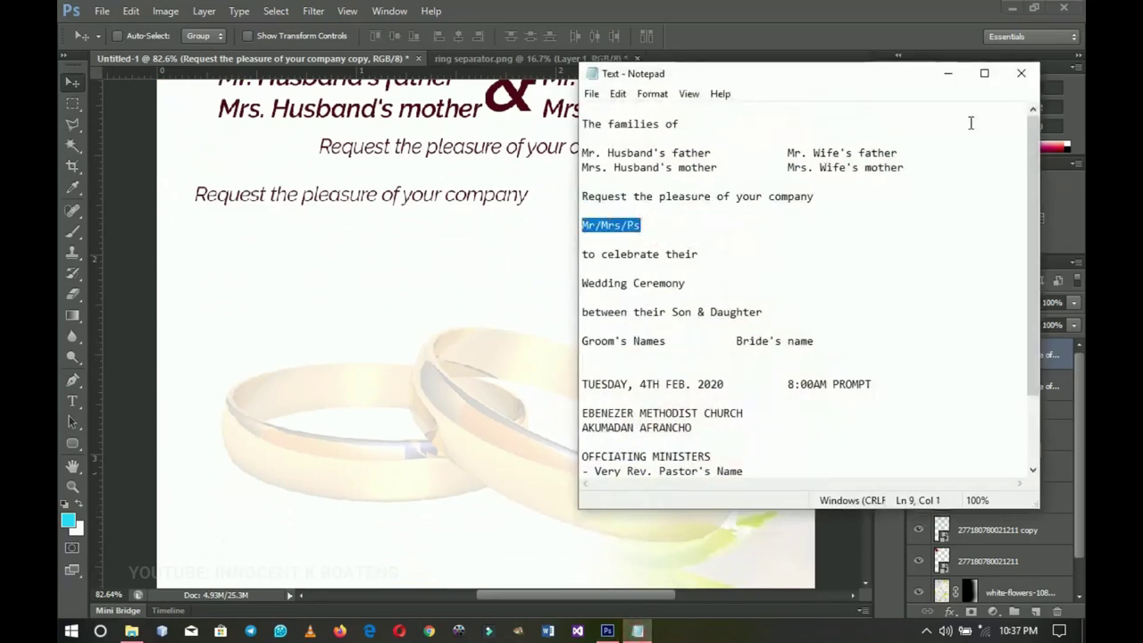
left_click(948, 73)
key("t")
left_click(423, 195)
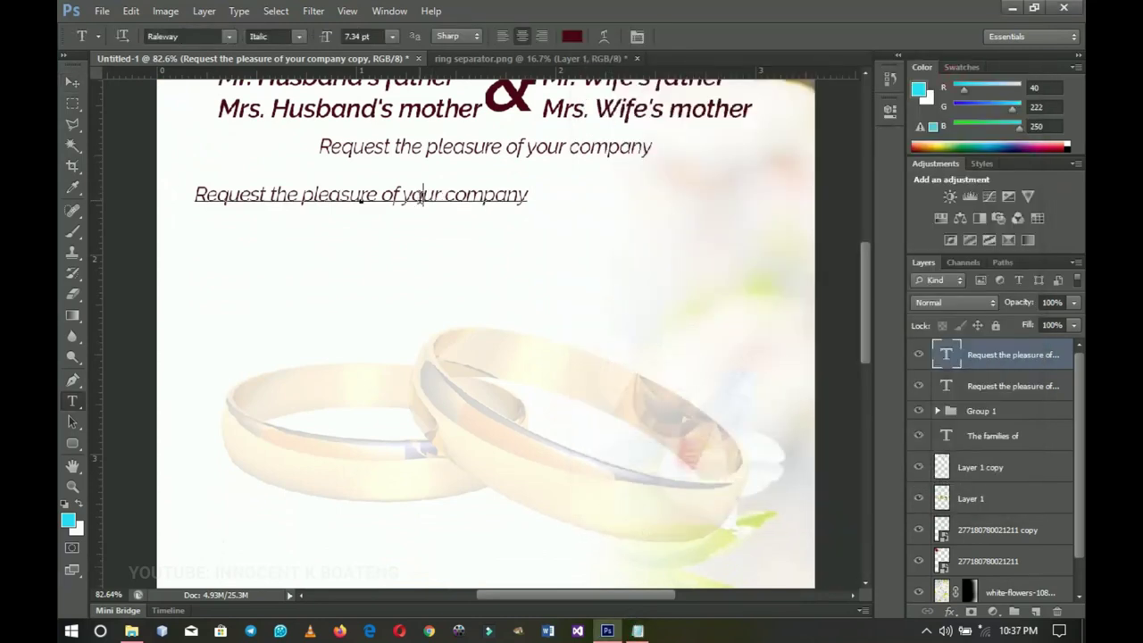
key("ctrl+a")
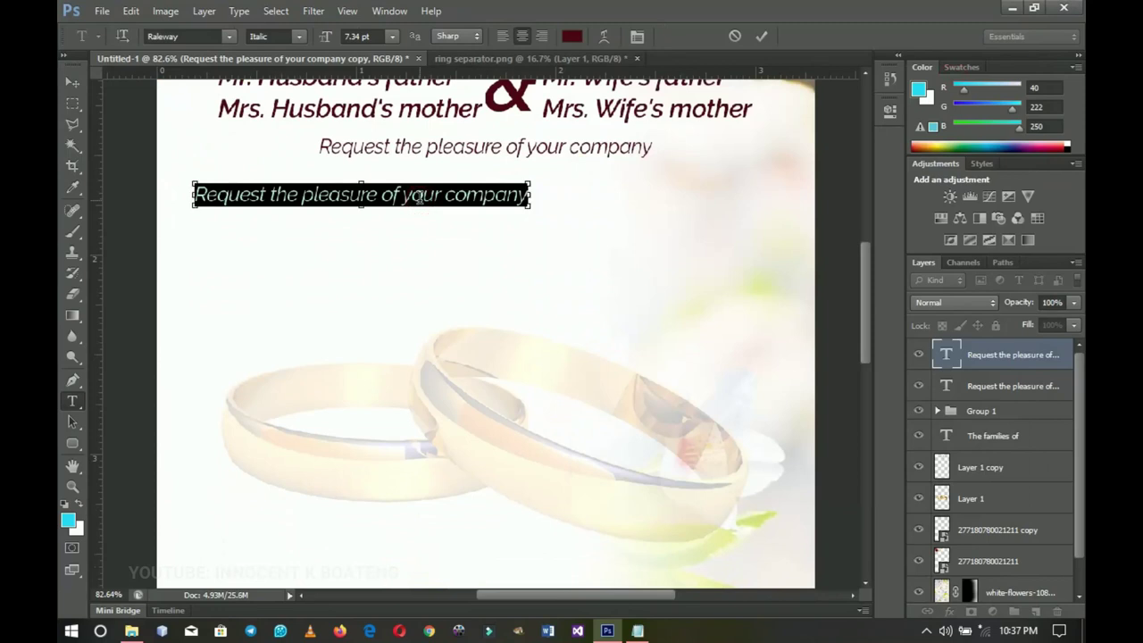
key("ctrl+v")
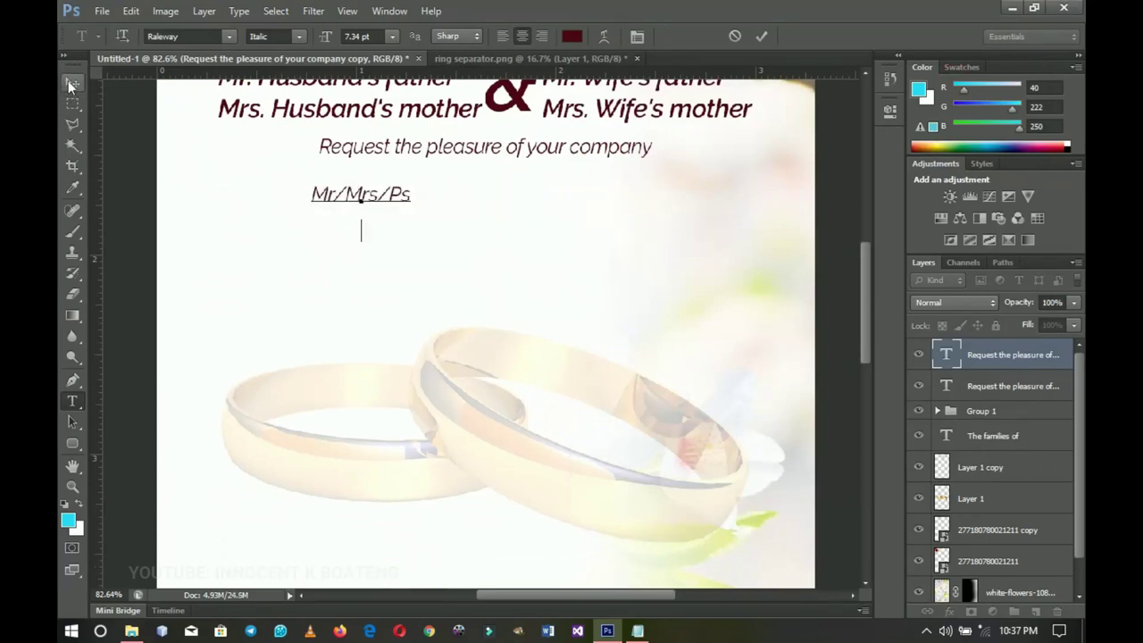
left_click(68, 81)
left_click_drag(380, 194, 264, 201)
- In ring separator.png, select the scalloped strip between the rings and the ornament on Layer 0 and cut it to its own layer
left_click(408, 59)
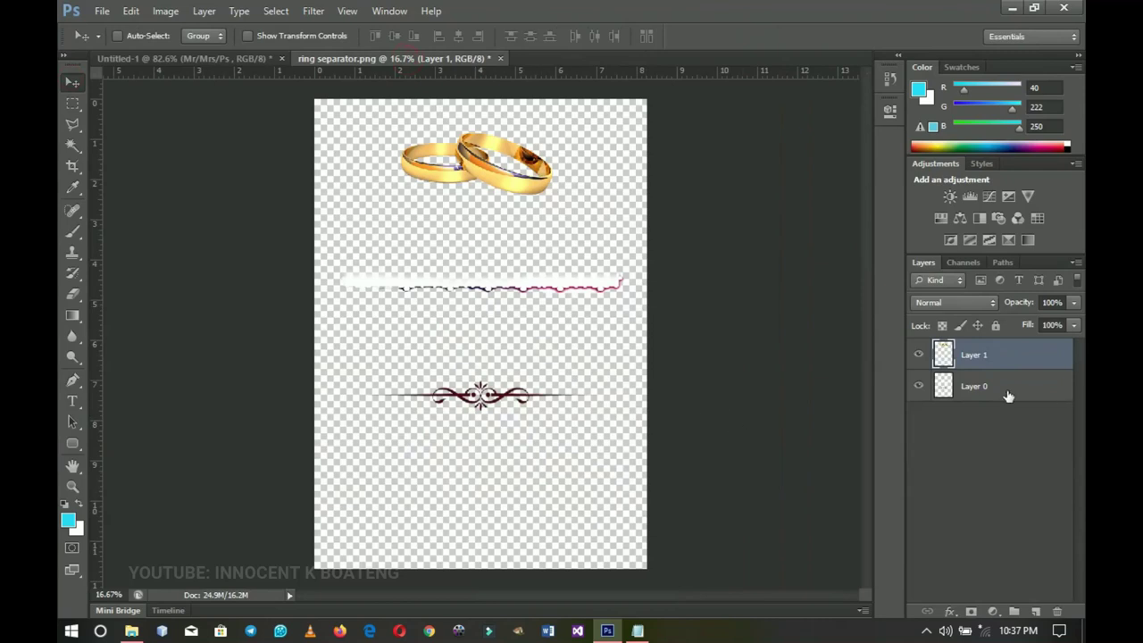
left_click(993, 396)
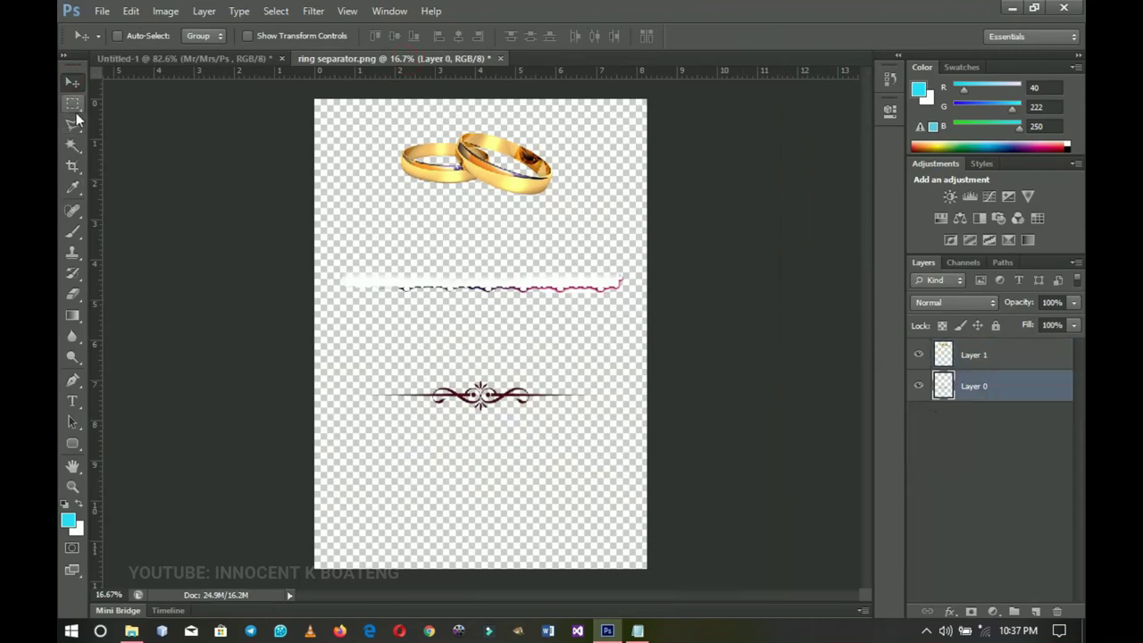
left_click_drag(72, 103, 133, 146)
key("Escape")
left_click_drag(283, 232, 608, 314)
right_click(603, 302)
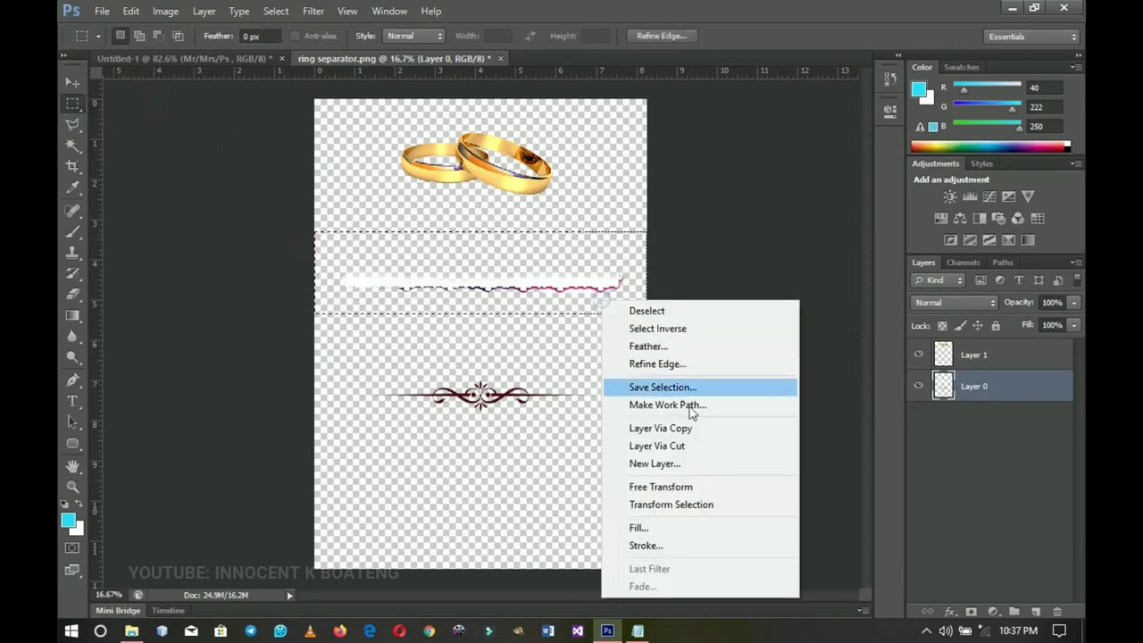
left_click(661, 445)
- Bring the scalloped strip into the invitation and scale it down to form a name line running right from "Mr/Mrs/Ps"
key("b")
key("v")
mouse_move(582, 298)
left_mouse_down()
mouse_move(234, 125)
mouse_move(237, 68)
mouse_move(452, 253)
mouse_move(468, 284)
mouse_move(588, 307)
left_mouse_up()
key("ctrl+t")
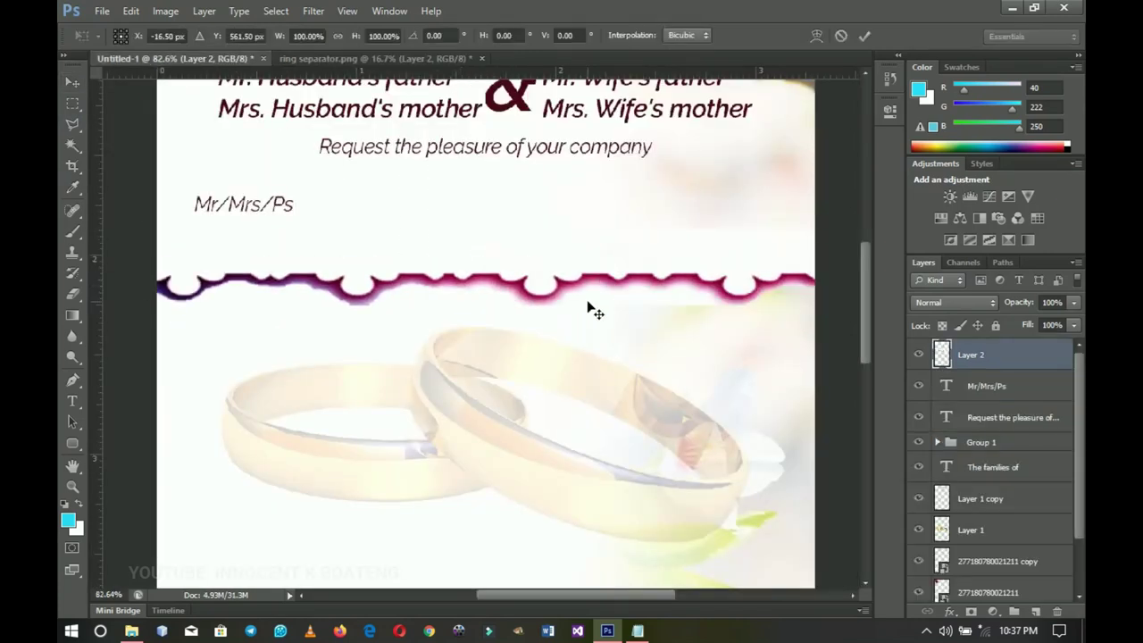
left_click_drag(857, 153, 349, 217)
left_click_drag(294, 246, 628, 219)
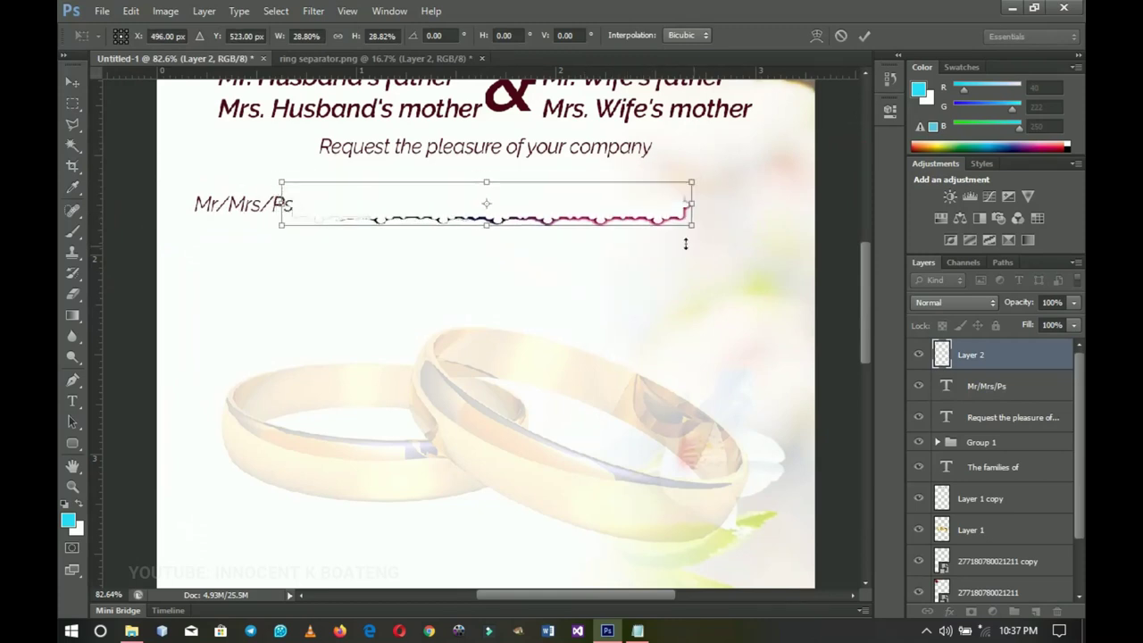
left_click_drag(699, 221, 734, 237)
key("Return")
left_click_drag(631, 218, 651, 228)
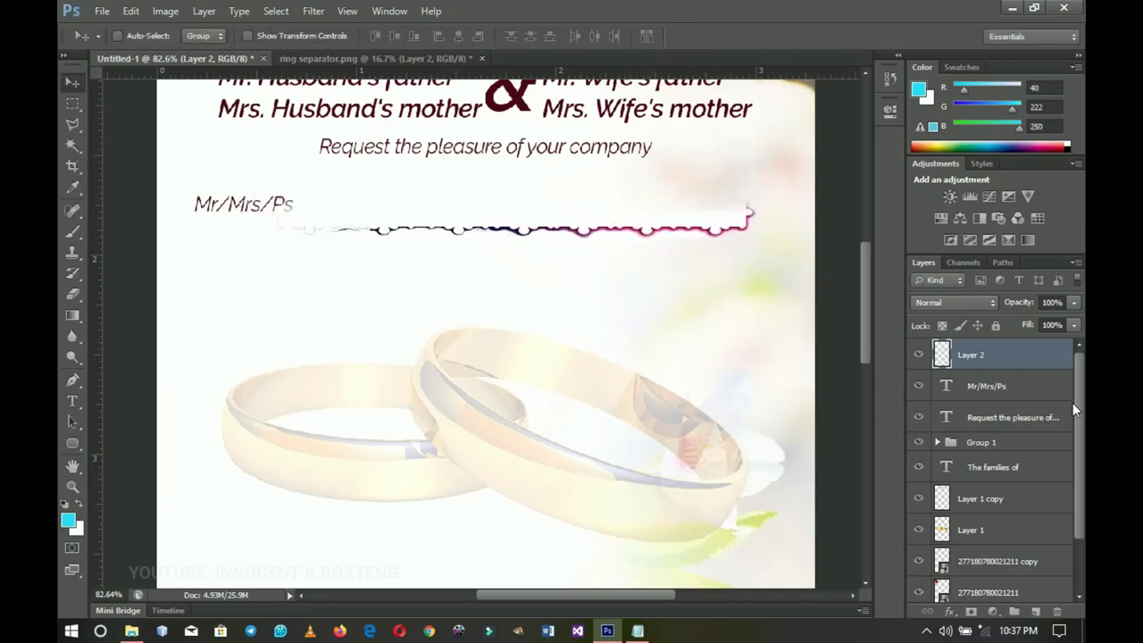
- Bring the "Mr/Mrs/Ps" layer in front of the scalloped strip and centre the strip horizontally on the invitation
left_click(1015, 382)
key("ctrl+bracketright")
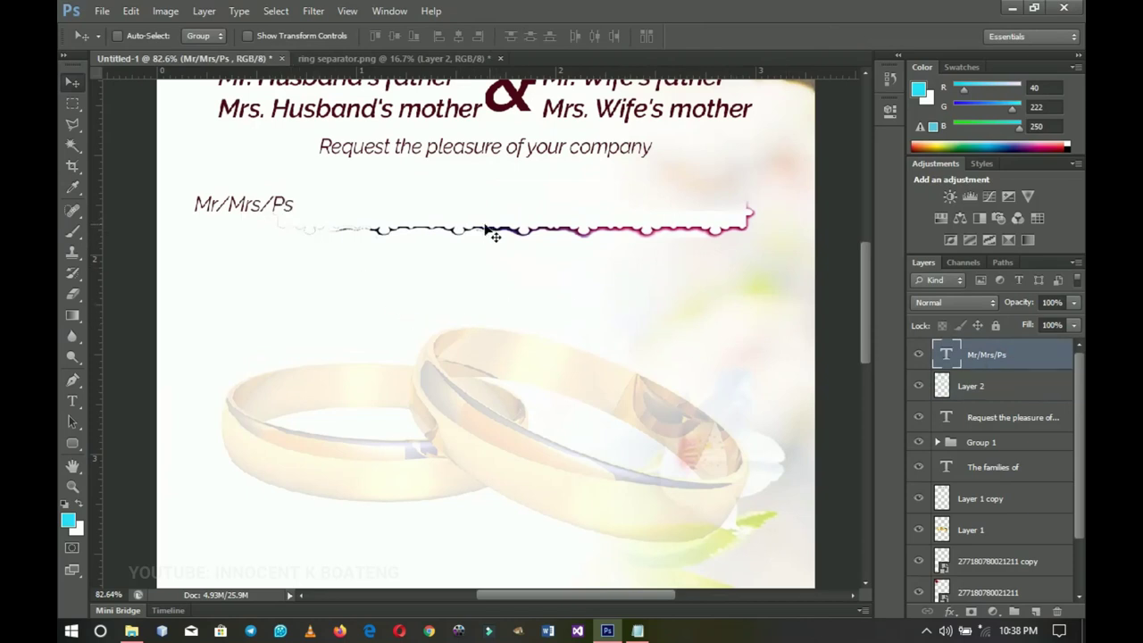
right_click(614, 234)
left_click(662, 240)
left_click_drag(661, 247, 609, 252)
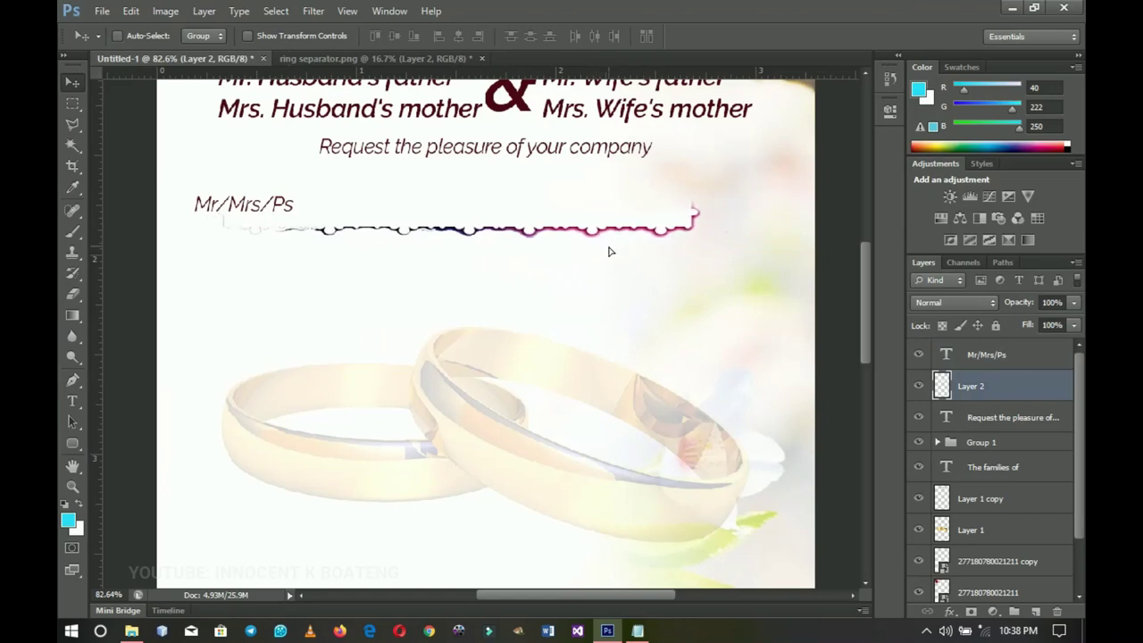
left_click(466, 38)
- Move the "Mr/Mrs/Ps" text right so it sits over the scalloped strip's left end
right_click(234, 206)
left_click(257, 207)
left_click_drag(256, 207, 299, 211)
scroll(332, 265, "up", 1)
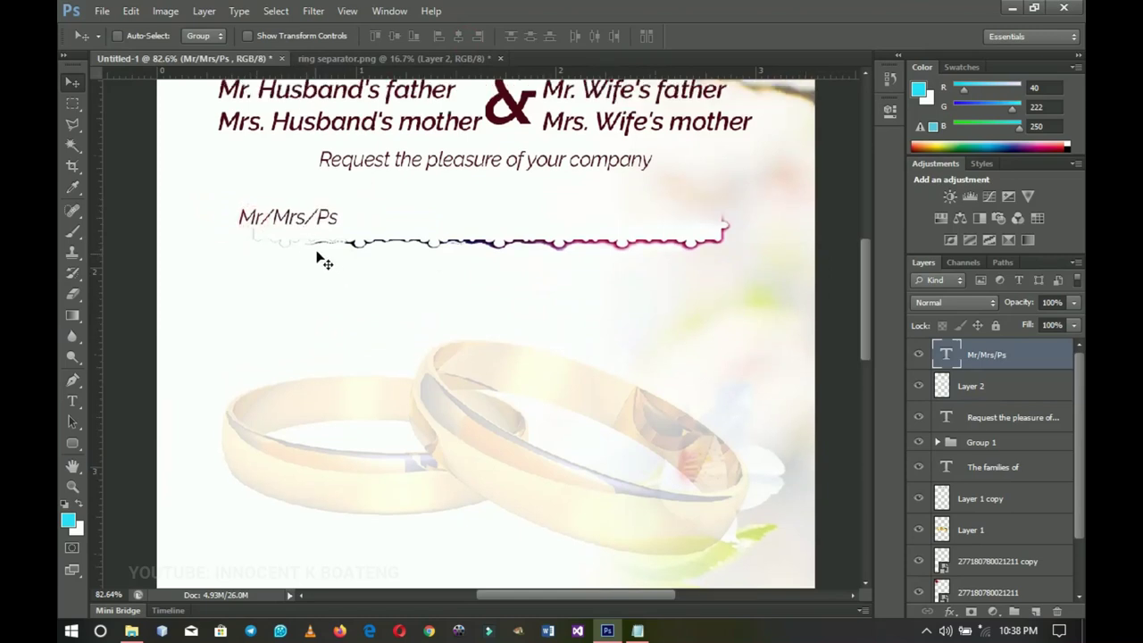
scroll(297, 261, "down", 1)
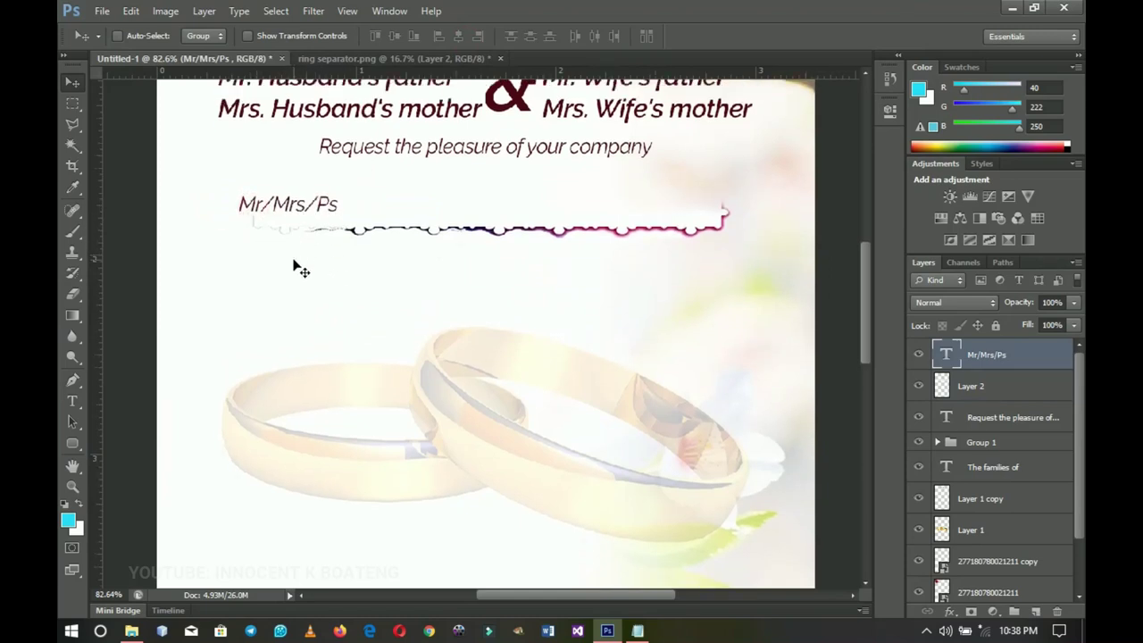
scroll(294, 262, "up", 2)
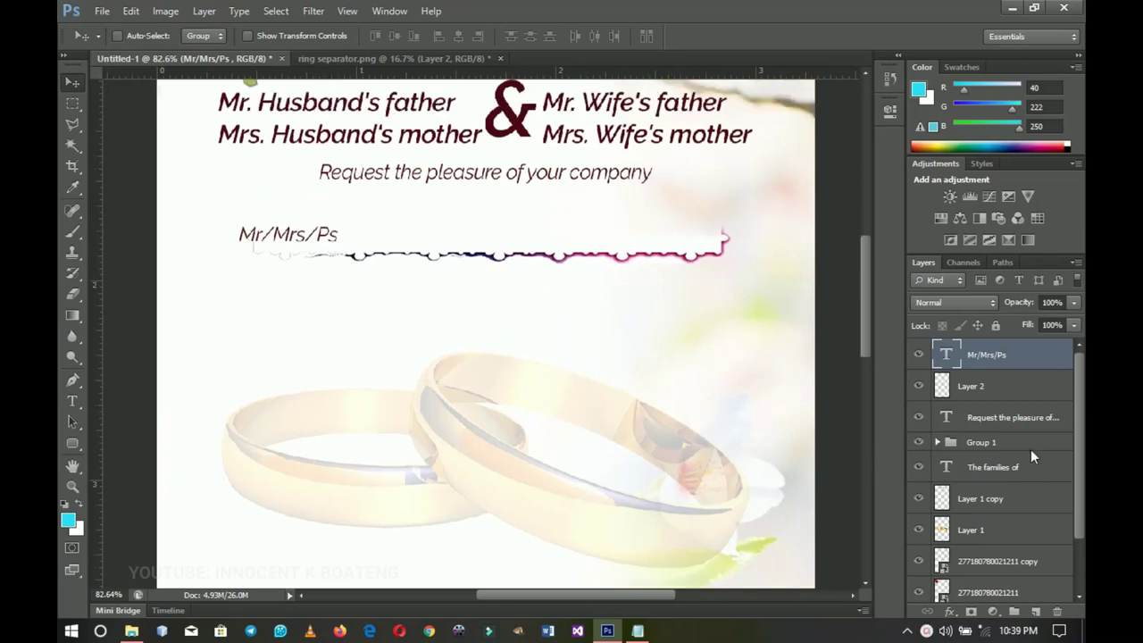
- Duplicate the "Request the pleasure of your company" line and place the copy directly beneath the scalloped strip
left_click(1015, 418)
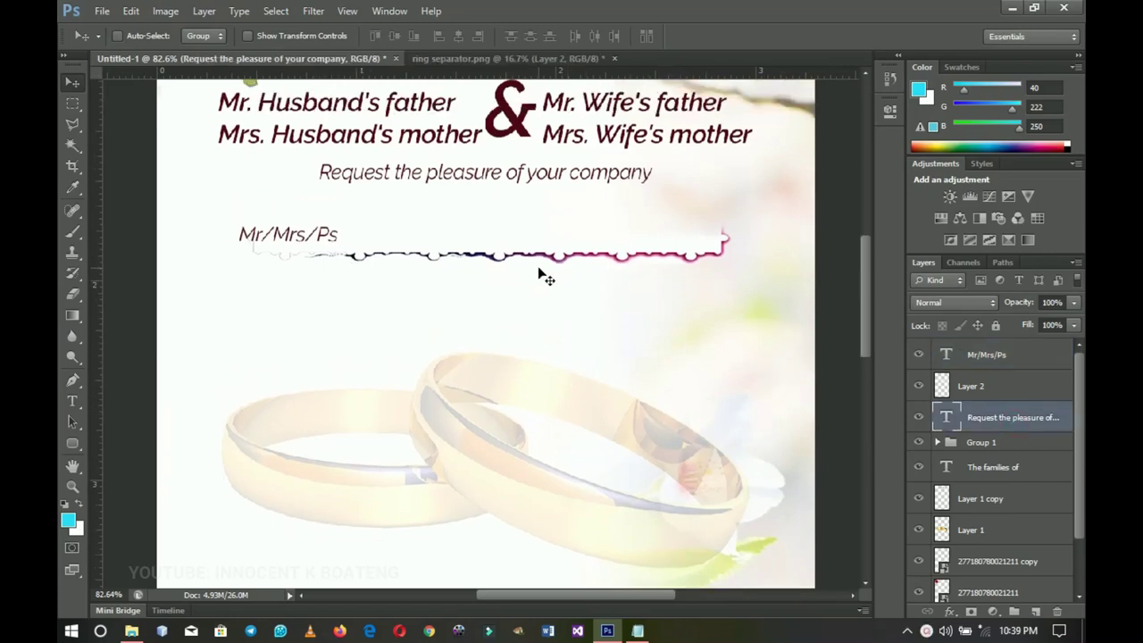
key("ctrl+j")
left_click_drag(530, 196, 515, 309)
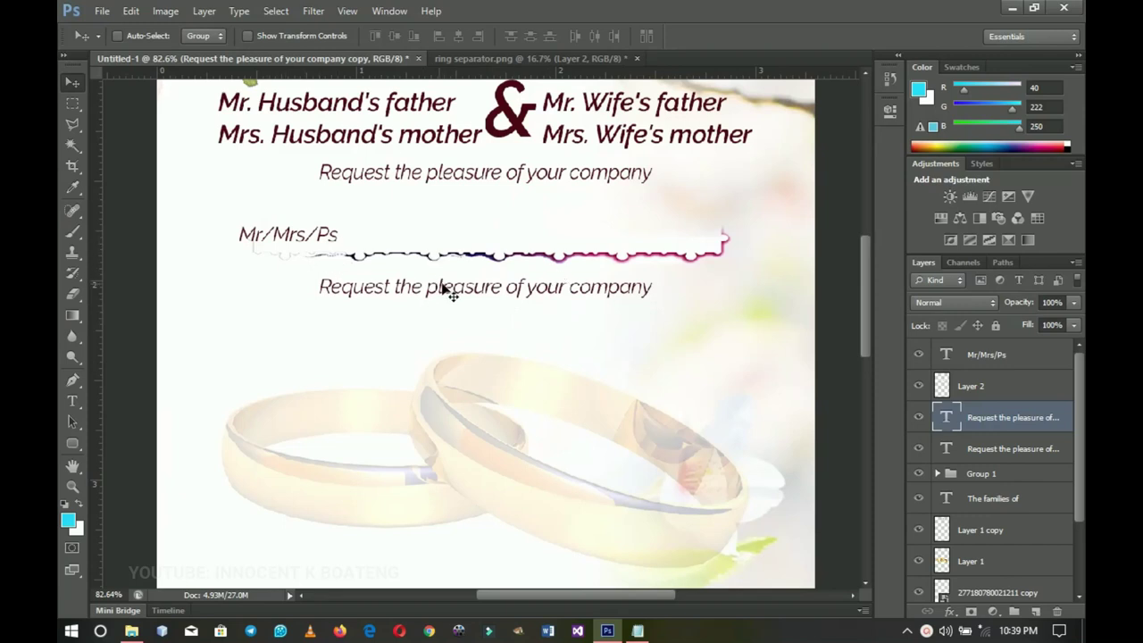
- Switch to the Notepad file with the invitation wording and copy the line "to celebrate the"
left_click(638, 630)
left_click(699, 256)
left_click_drag(698, 255, 578, 266)
left_click(799, 287)
left_click(713, 257)
key("BackSpace")
key("BackSpace")
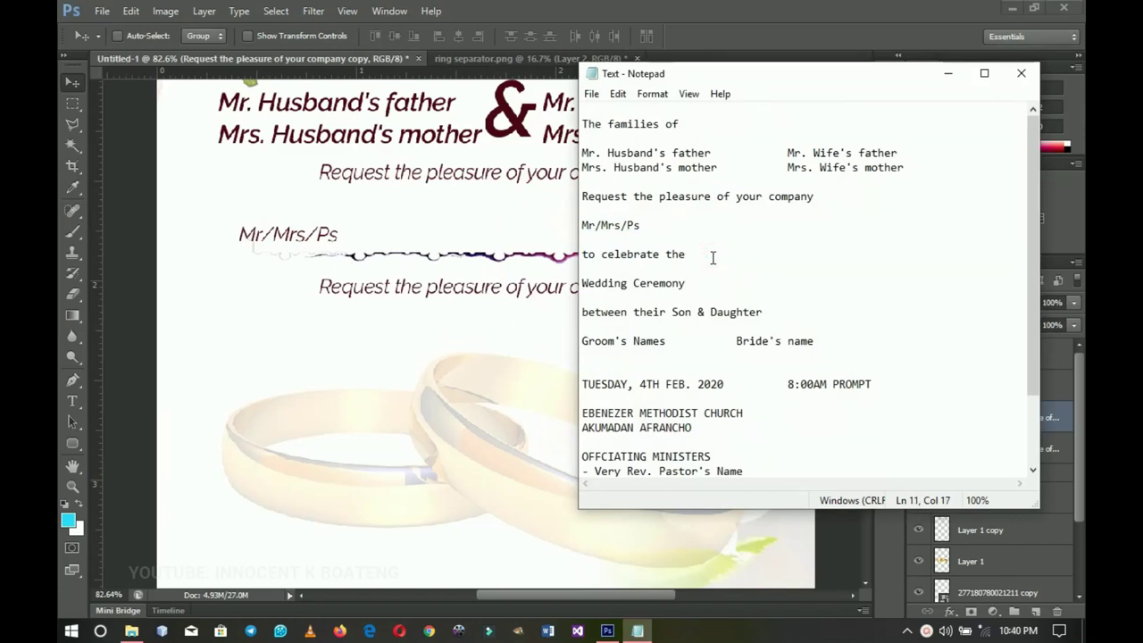
left_click(583, 256, "shift")
key("ctrl+c")
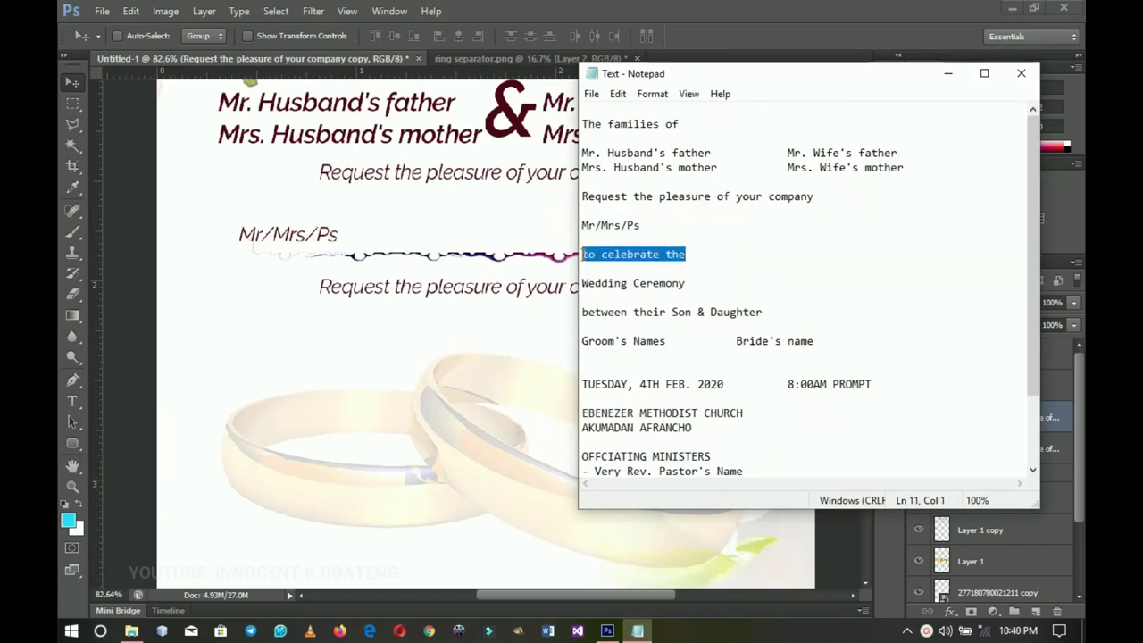
- Replace the text of the duplicated line beneath the scalloped strip with the copied "to celebrate the"
left_click(947, 73)
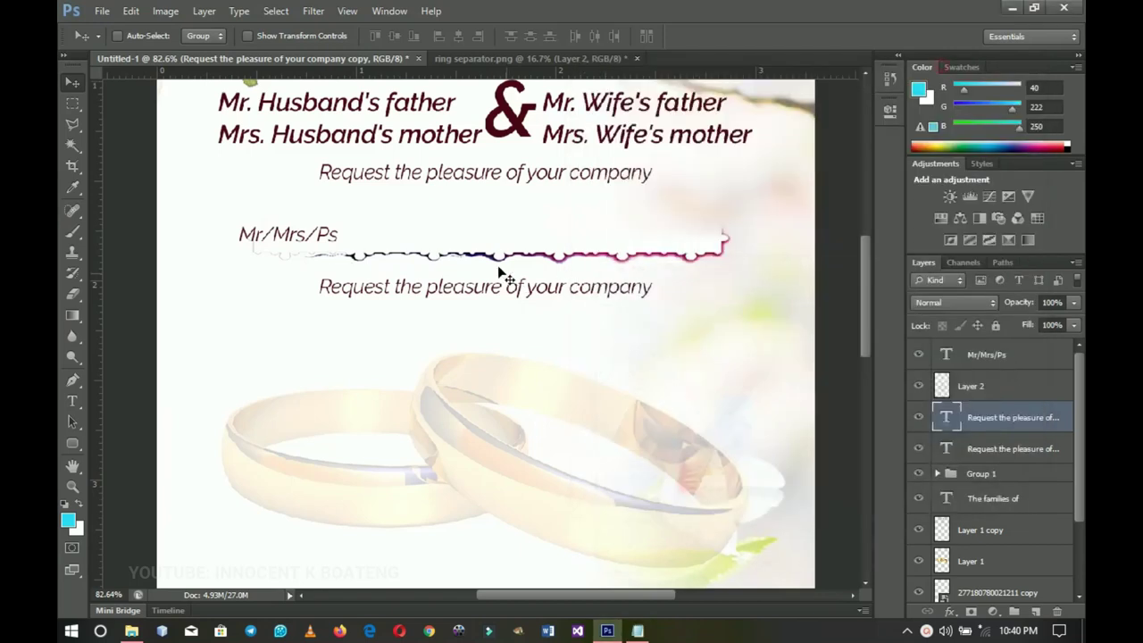
left_click(456, 292)
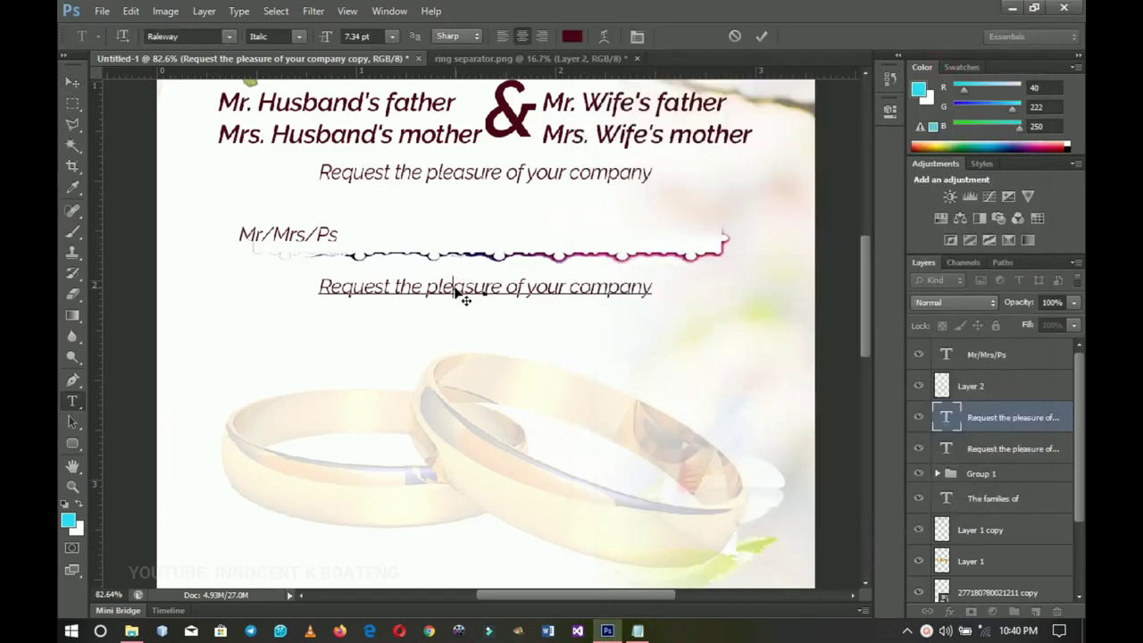
key("ctrl+a")
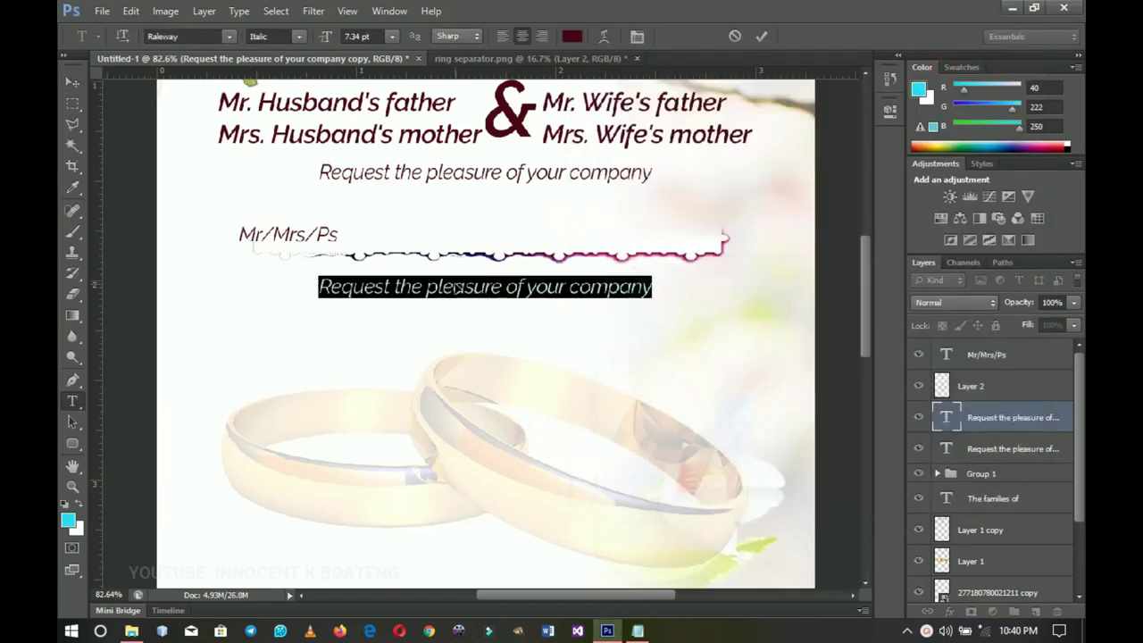
key("ctrl+v")
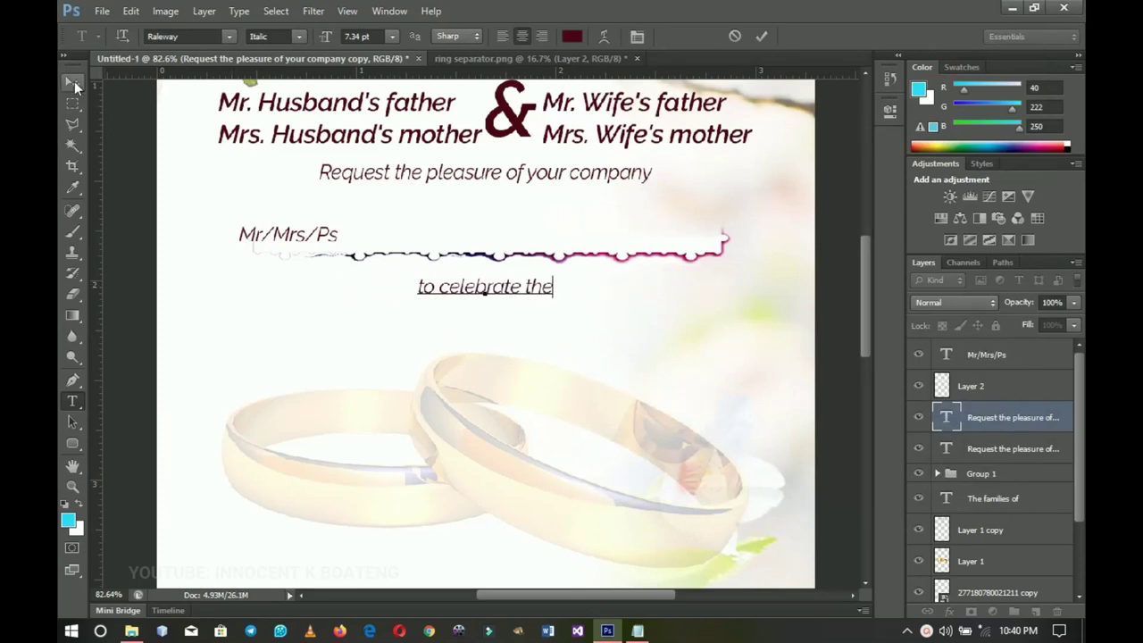
left_click(74, 82)
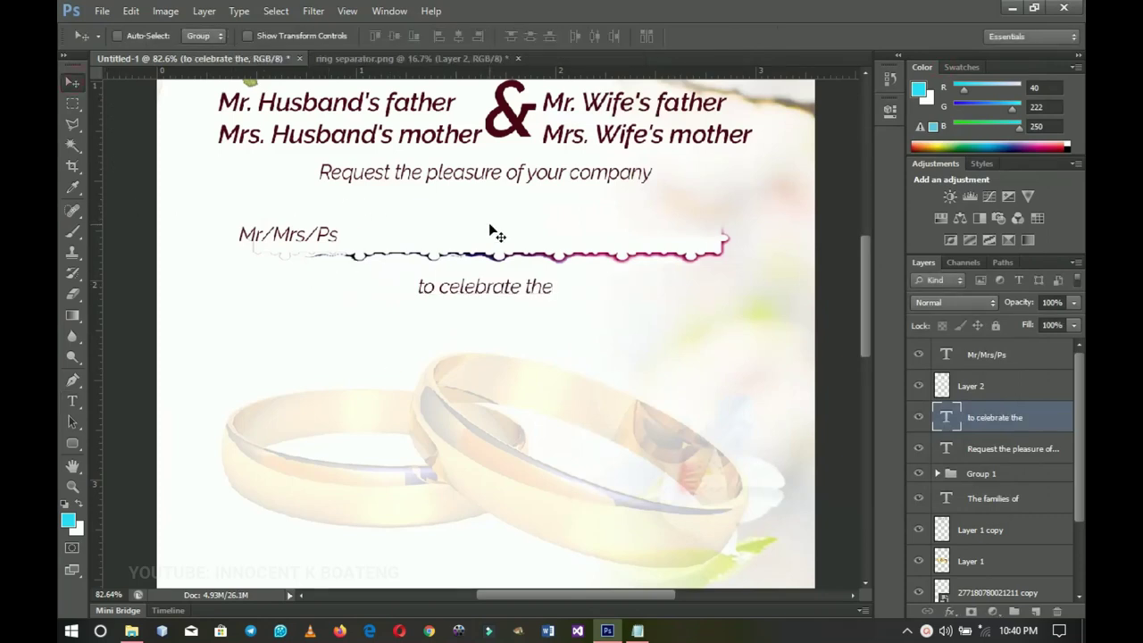
- Copy the "Wedding Ceremony" line from the wording in Notepad
scroll(548, 314, "down", 2)
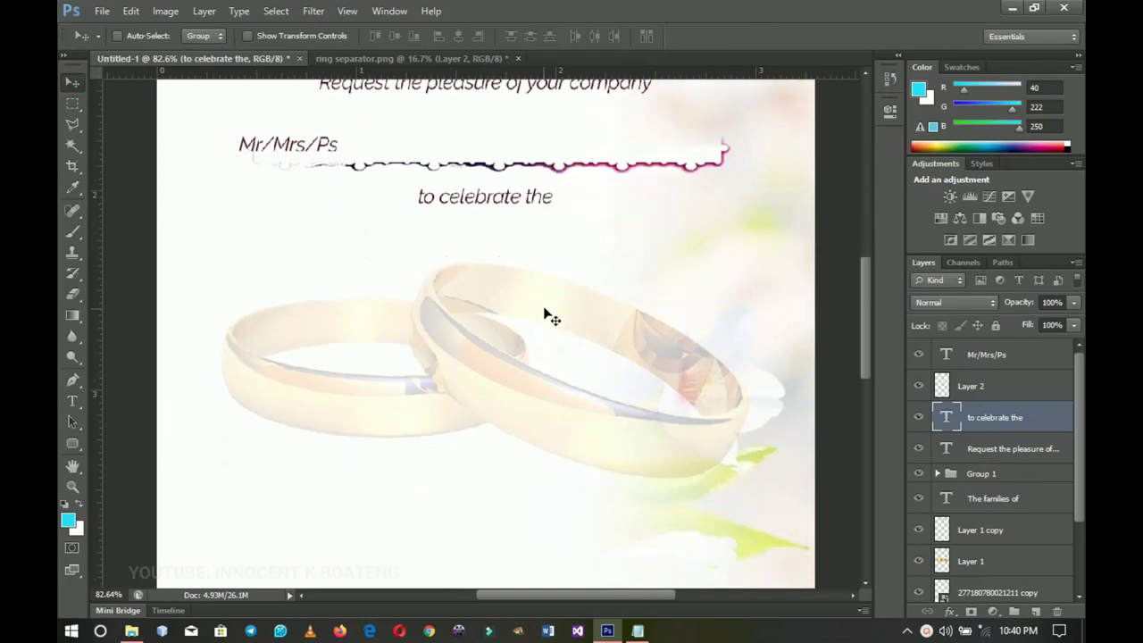
scroll(505, 299, "up", 1)
scroll(501, 304, "down", 1)
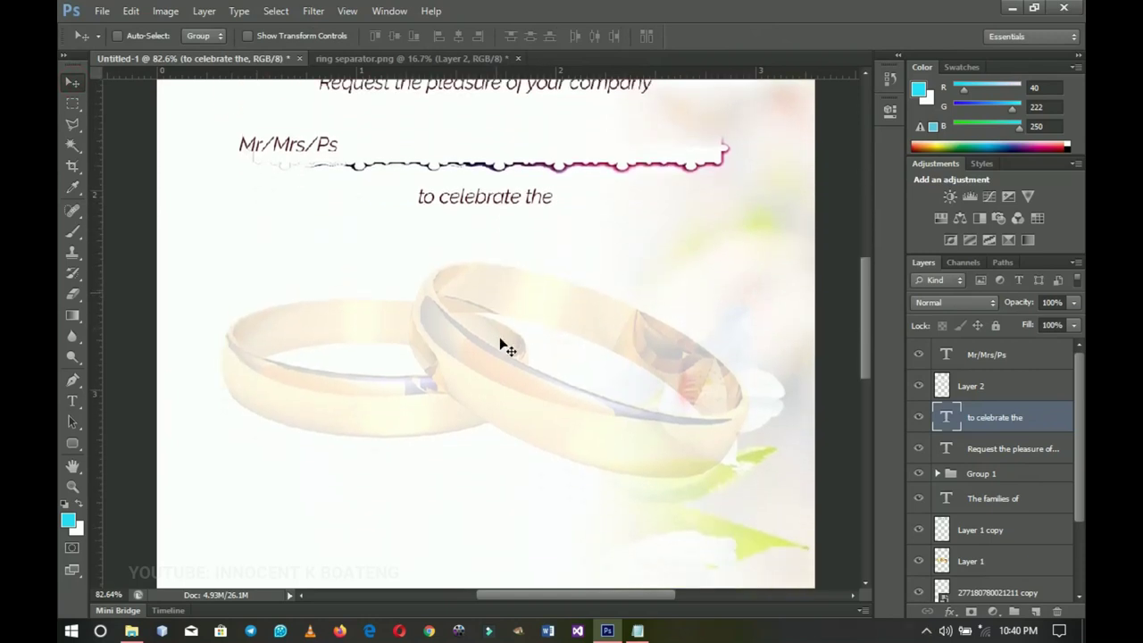
left_click(639, 627)
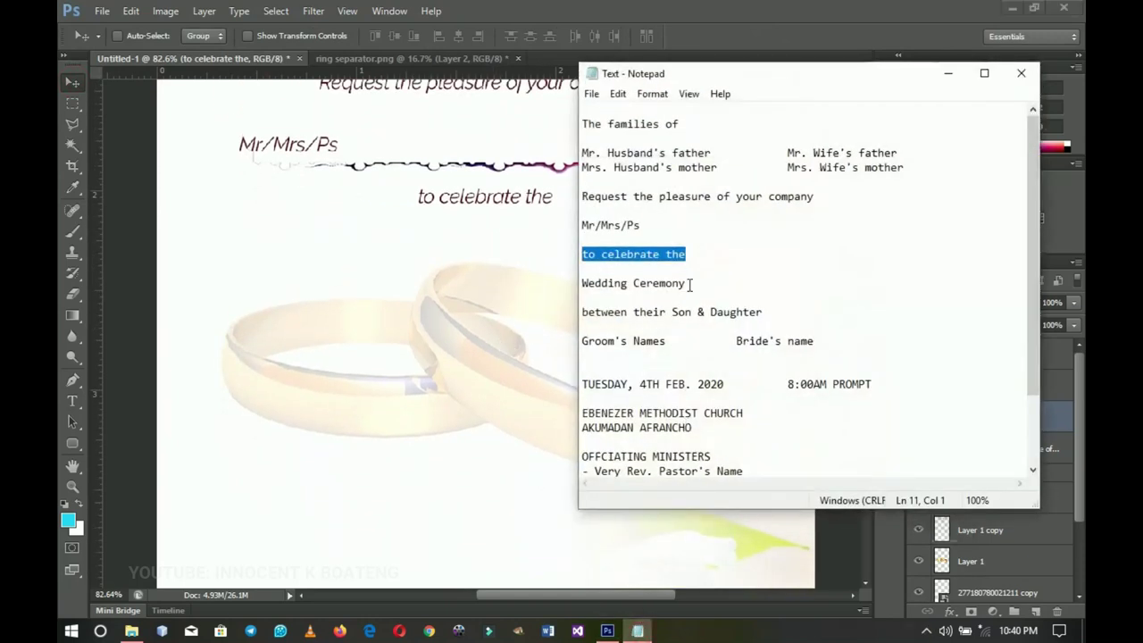
left_click_drag(690, 284, 600, 277)
key("ctrl+c")
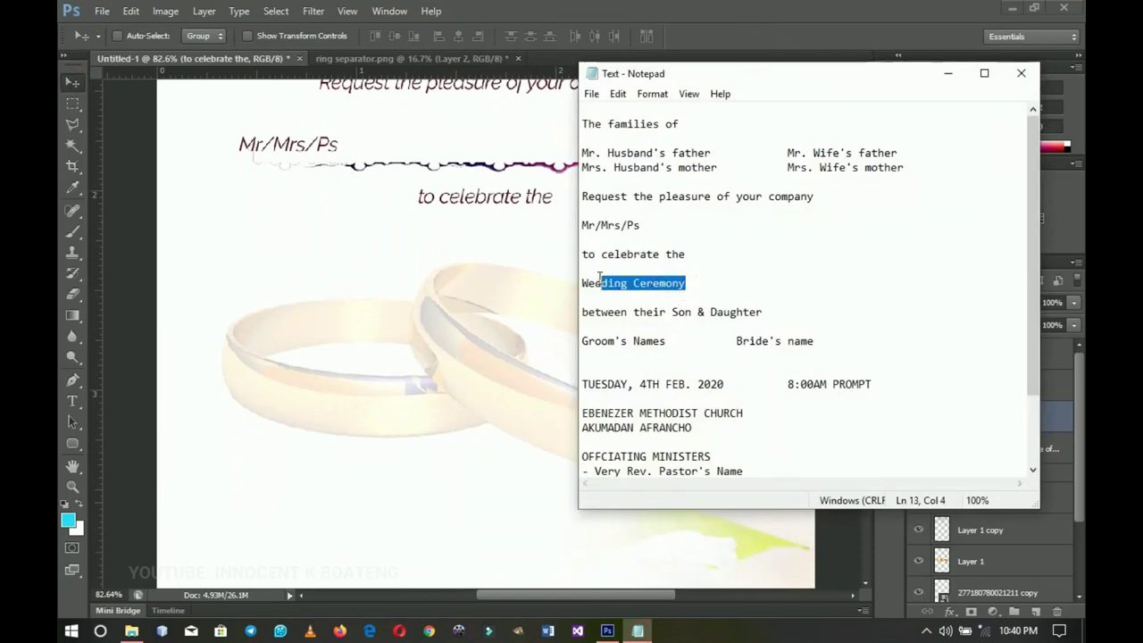
- Add the copied "Wedding Ceremony" as a new text line below "to celebrate the" on the invitation
left_click(949, 73)
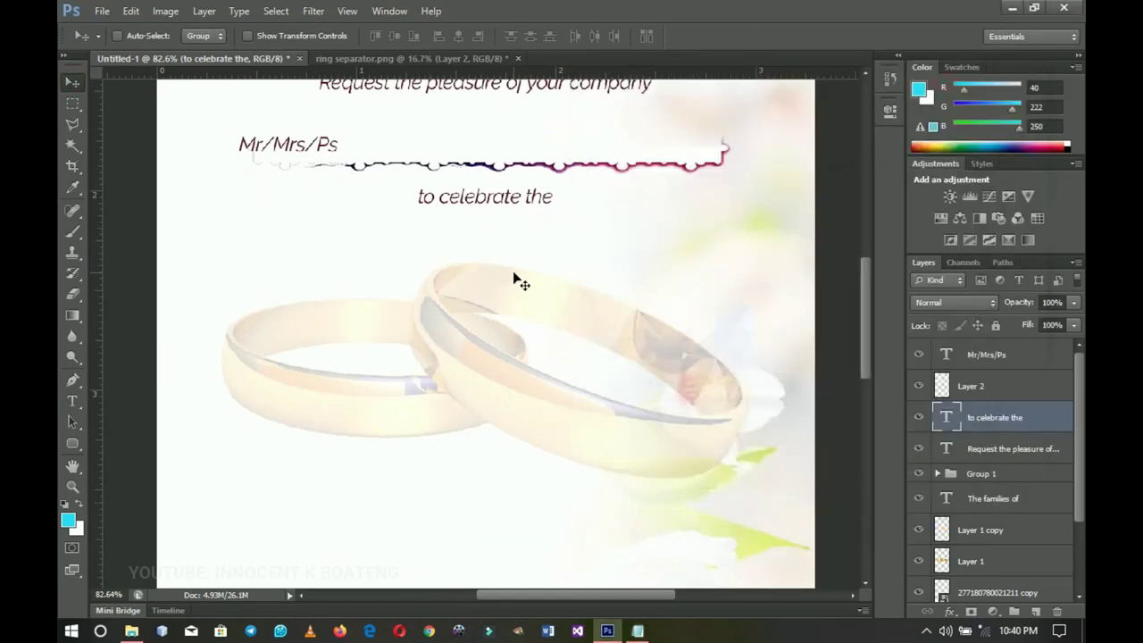
key("t")
left_click(465, 238)
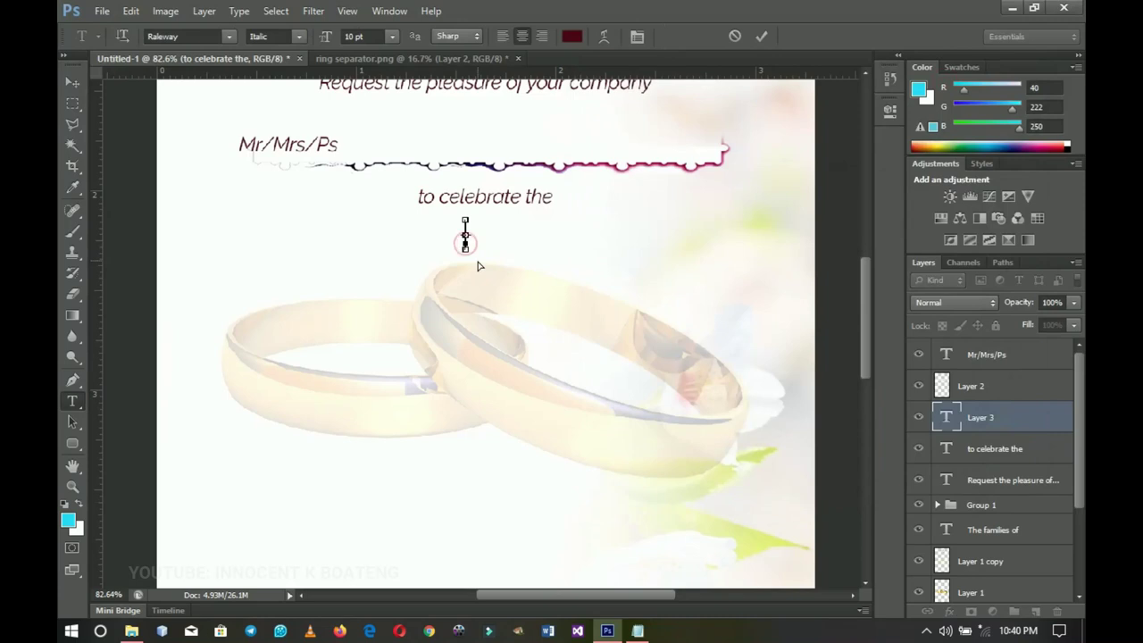
key("ctrl+v")
- Set the whole "Wedding Ceremony" text in the Loki Cola font at 32.2 pt
key("ctrl+a")
left_click(184, 32)
type("Lok")
key("Return")
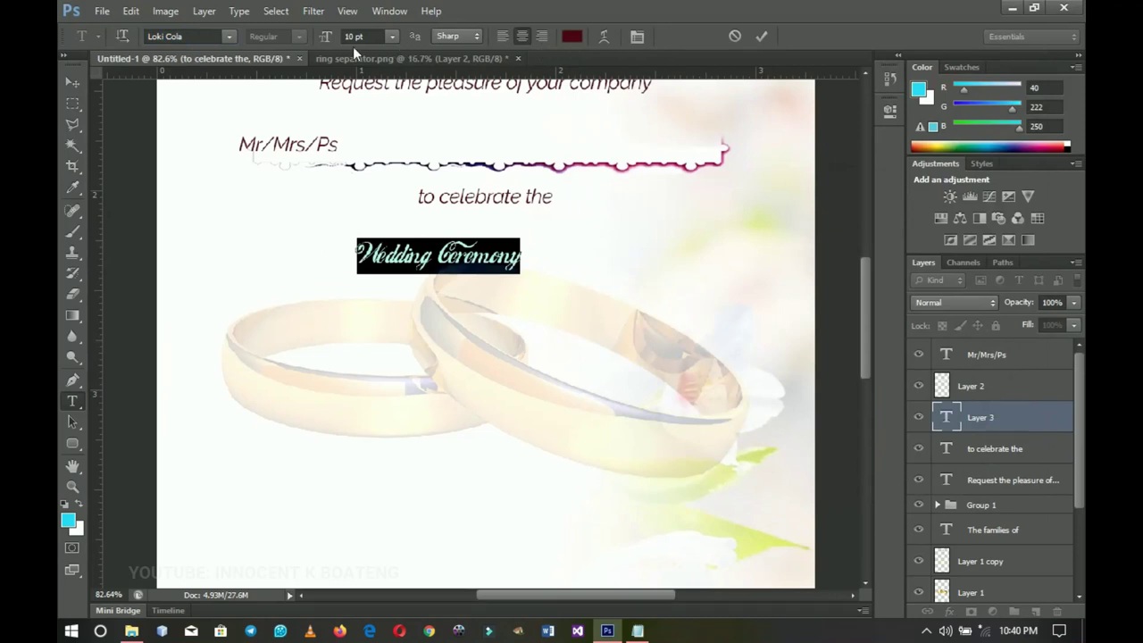
type("32")
key("Return")
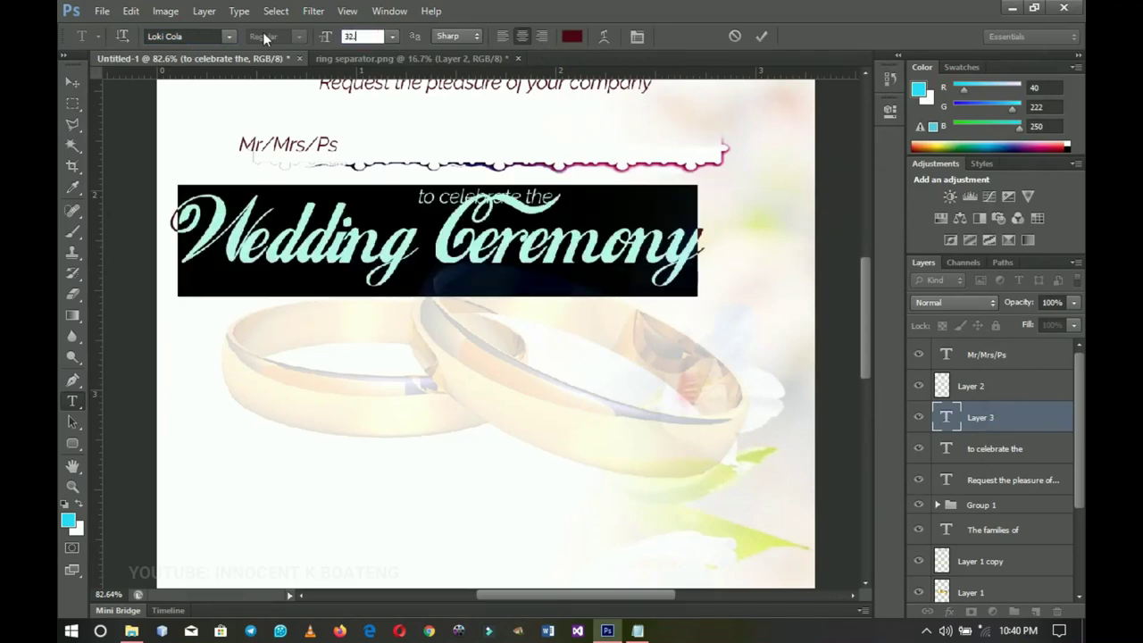
type(".2")
key("Return")
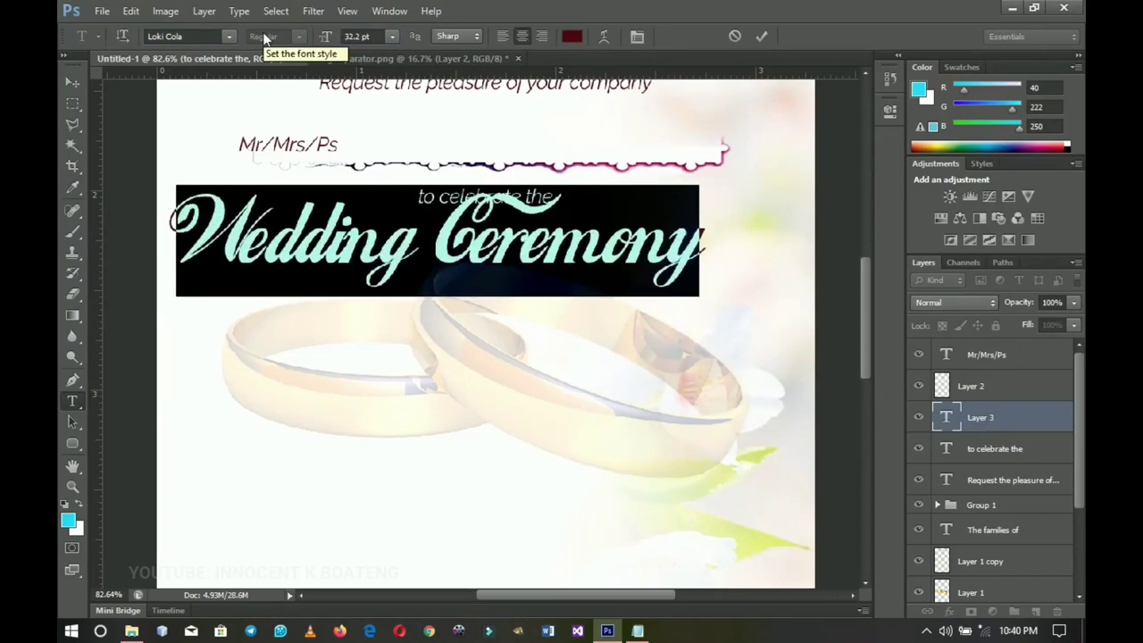
- Move "Wedding Ceremony" down clear of "to celebrate the" and centre it horizontally on the invitation
left_click(65, 80)
left_click_drag(452, 218, 482, 263)
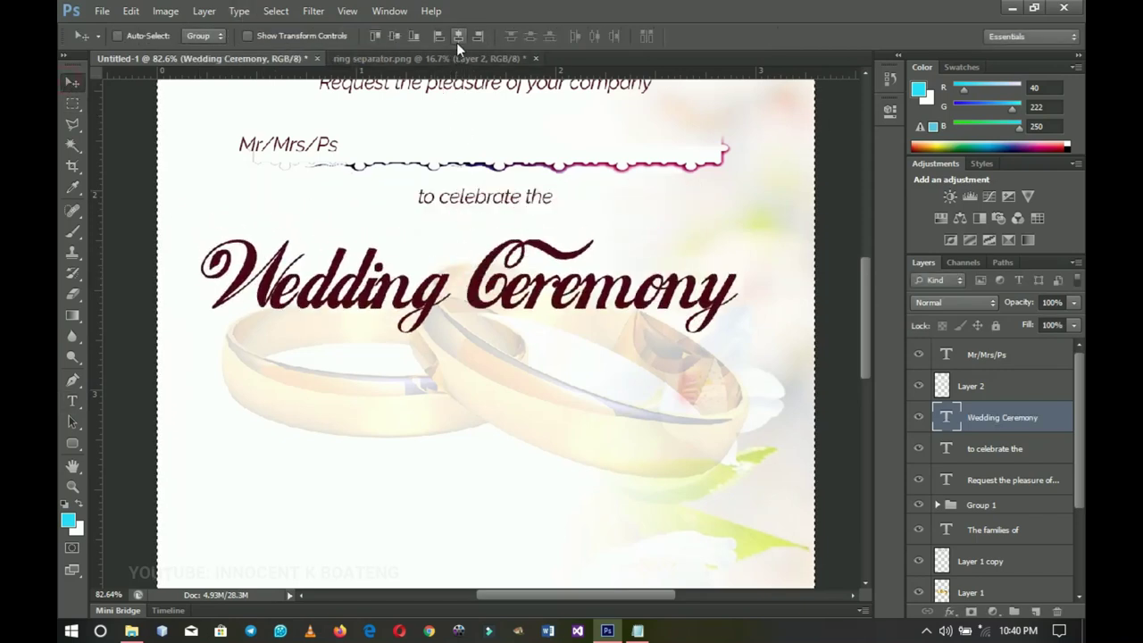
left_click(458, 37)
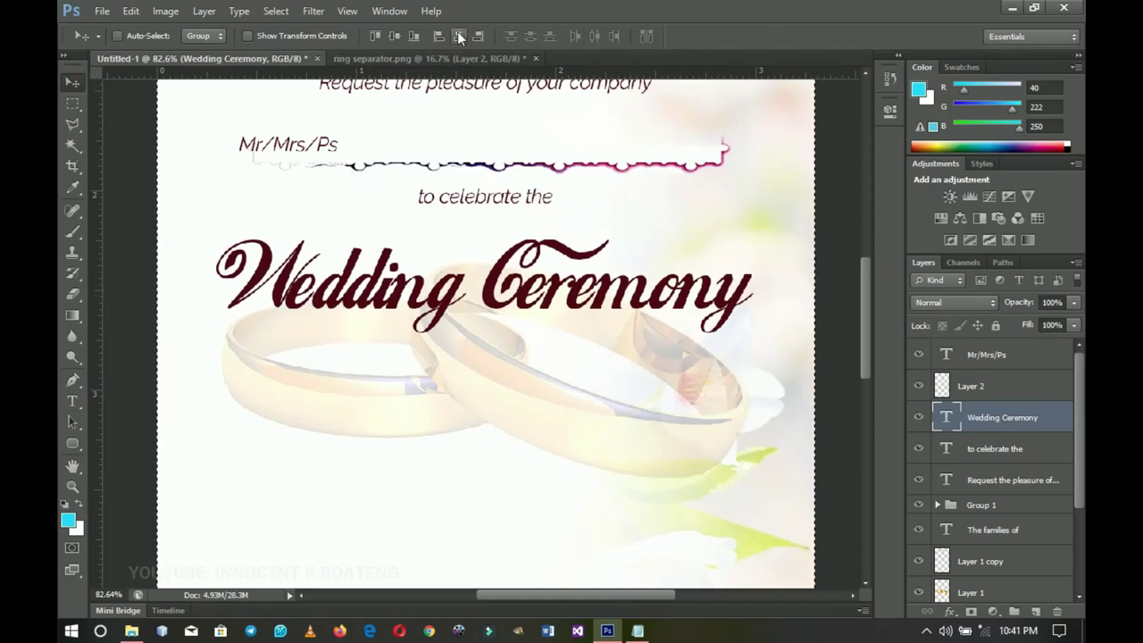
- Recolour the "Wedding Ceremony" text to dark green 002e1c, matching the foreground colour
key("t")
scroll(493, 252, "down", 1)
left_click(493, 253)
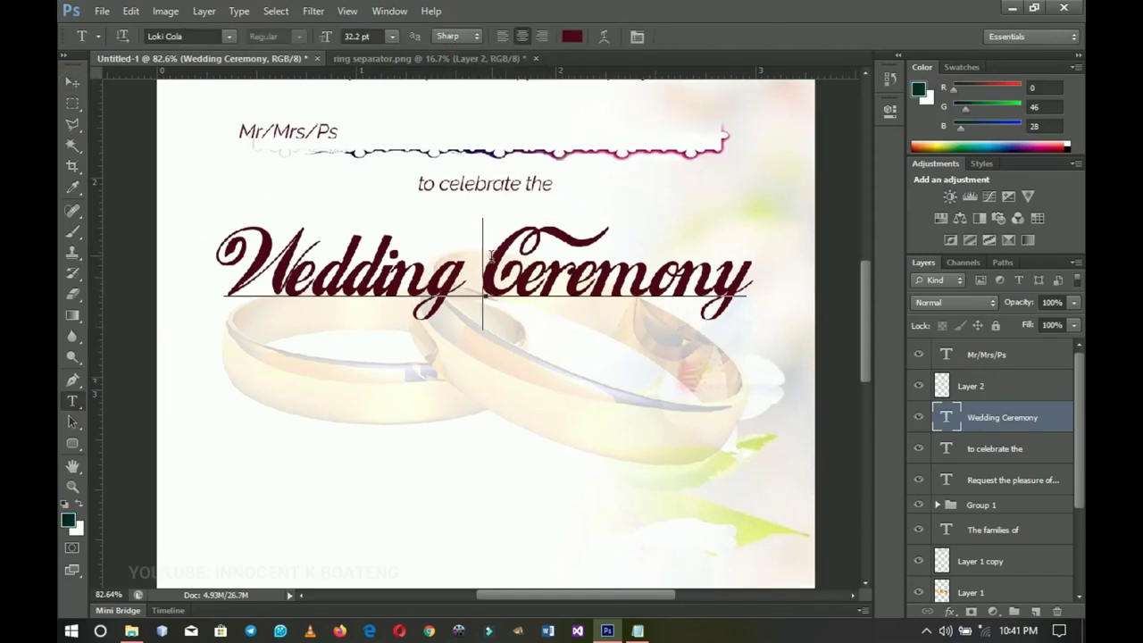
key("ctrl+a")
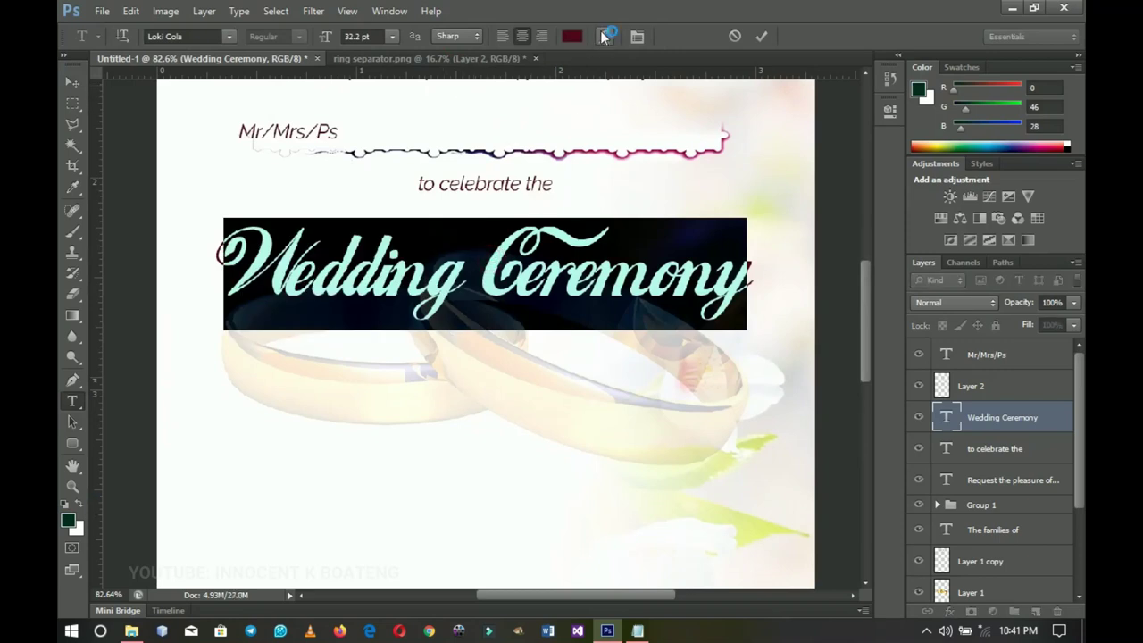
left_click(571, 37)
left_click(68, 520)
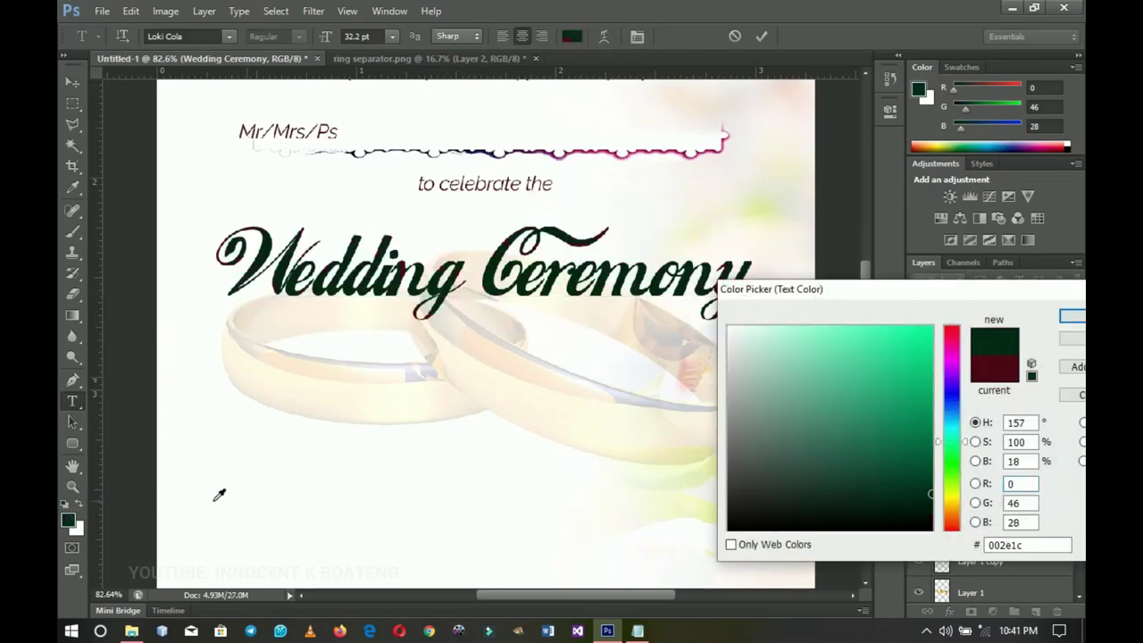
double_click(1018, 545)
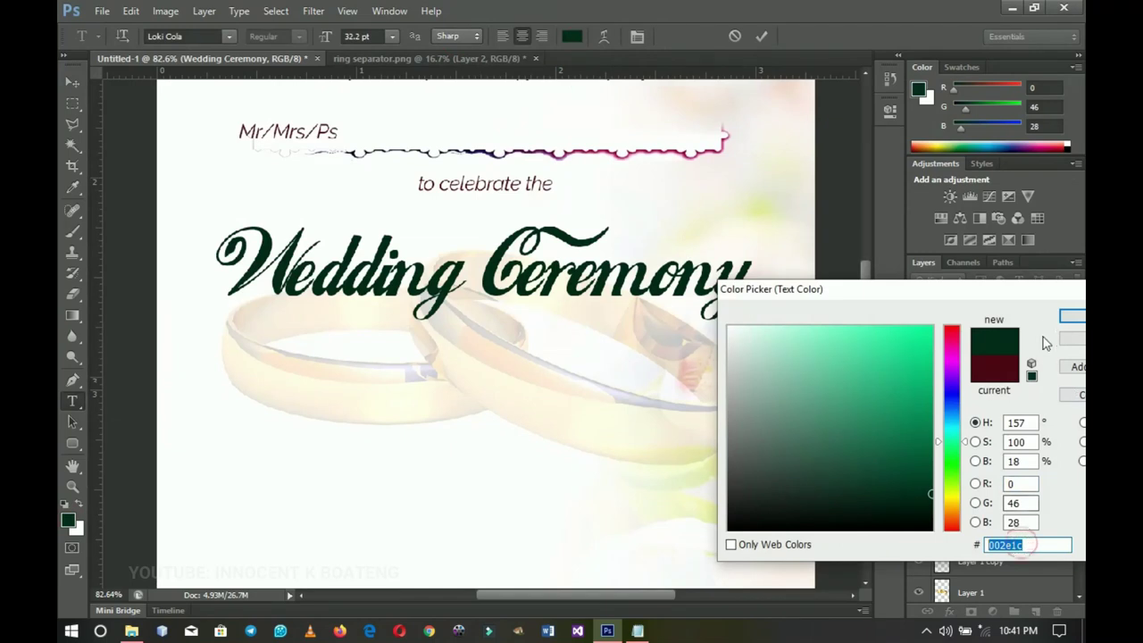
left_click(1081, 319)
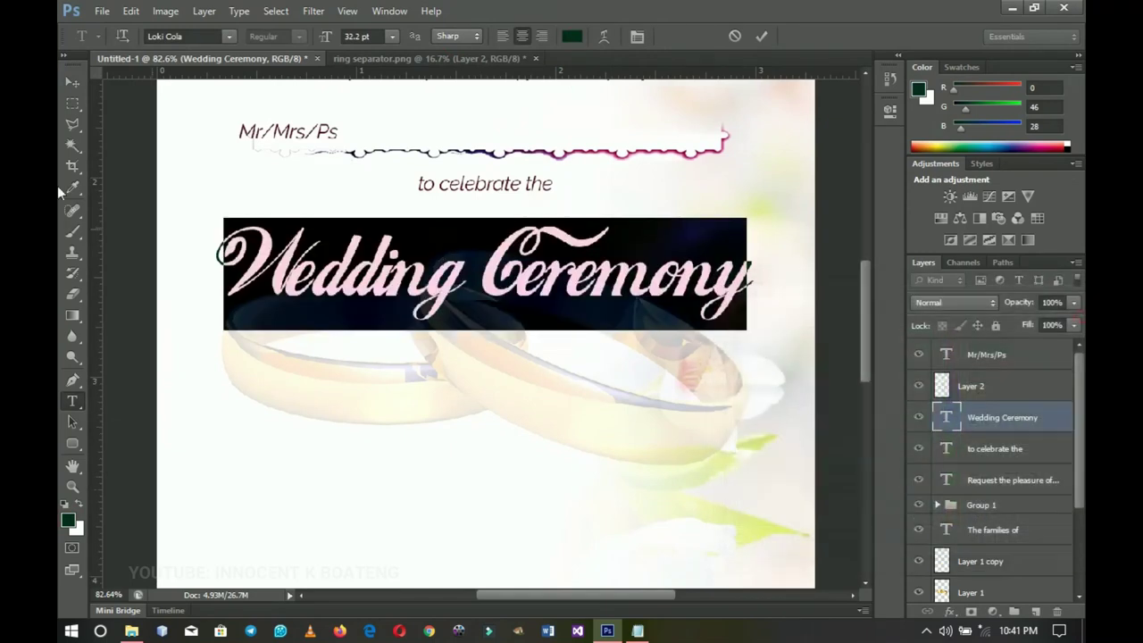
- Nudge "Wedding Ceremony" slightly upward, closer to "to celebrate the"
left_click(72, 81)
key("Up")
key("Up")
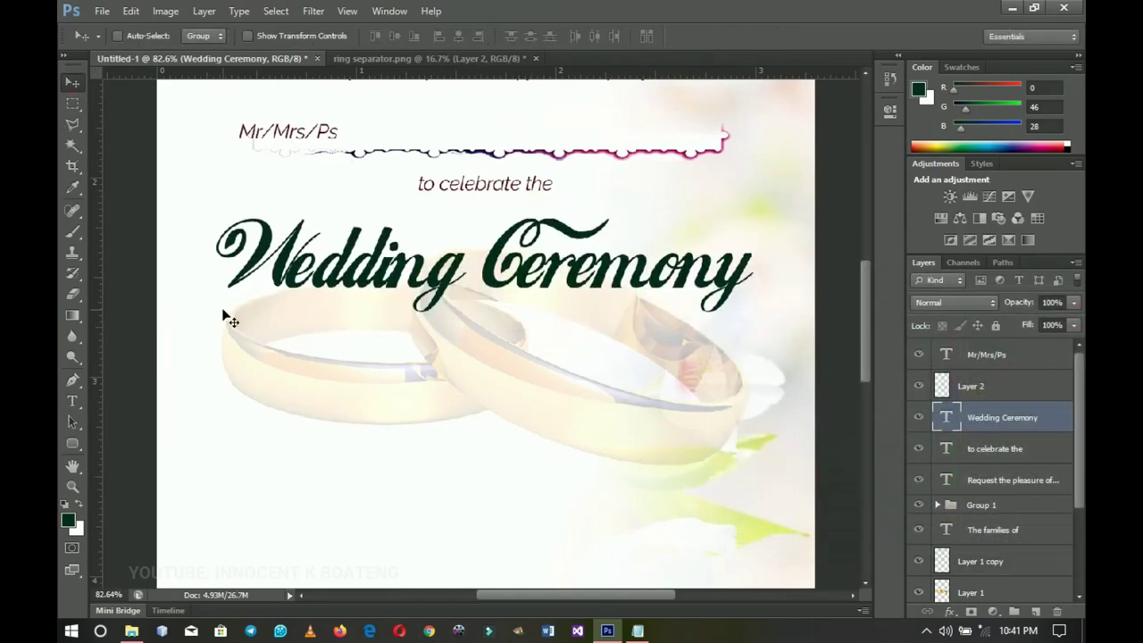
- Copy the line "between their Son & Daughter" from the wording in Notepad
scroll(585, 259, "down", 1)
scroll(492, 286, "down", 3)
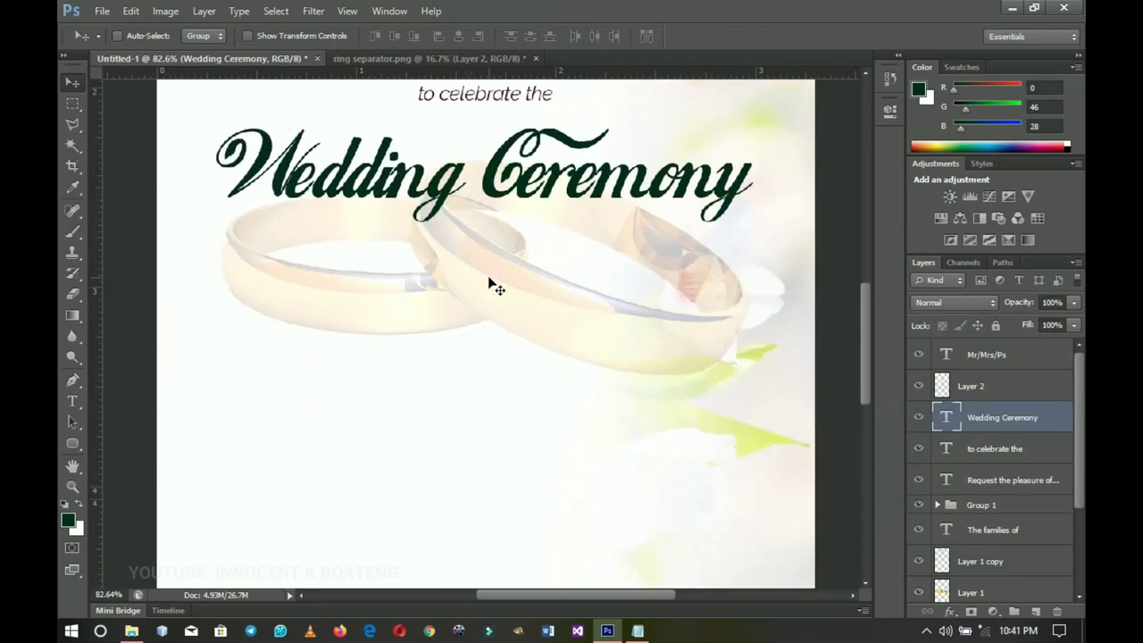
scroll(500, 268, "up", 2)
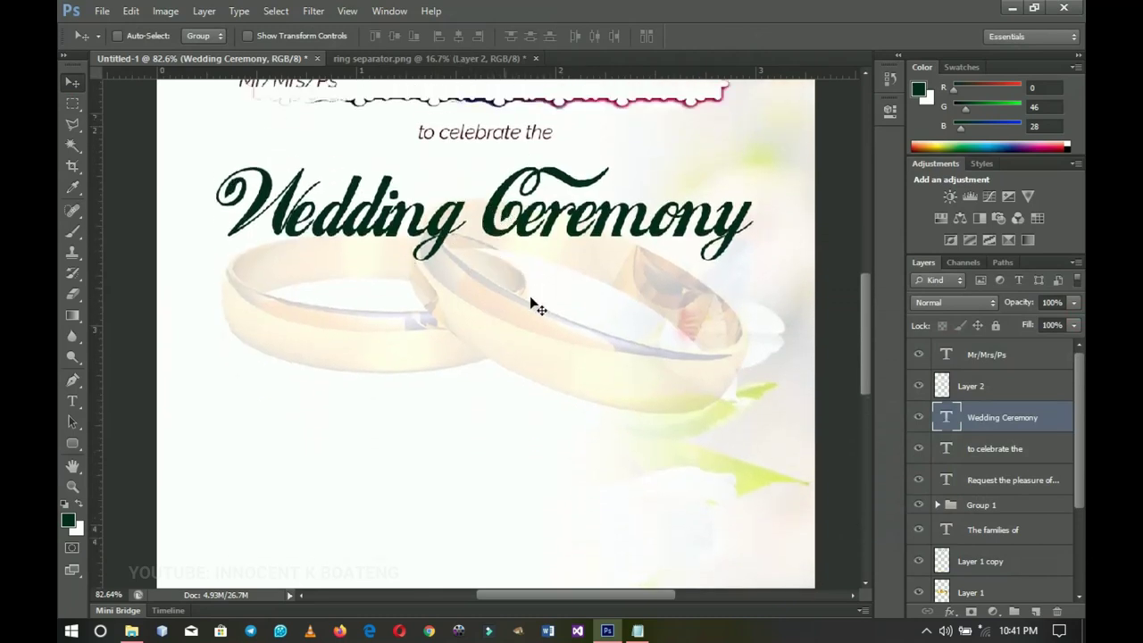
left_click(638, 631)
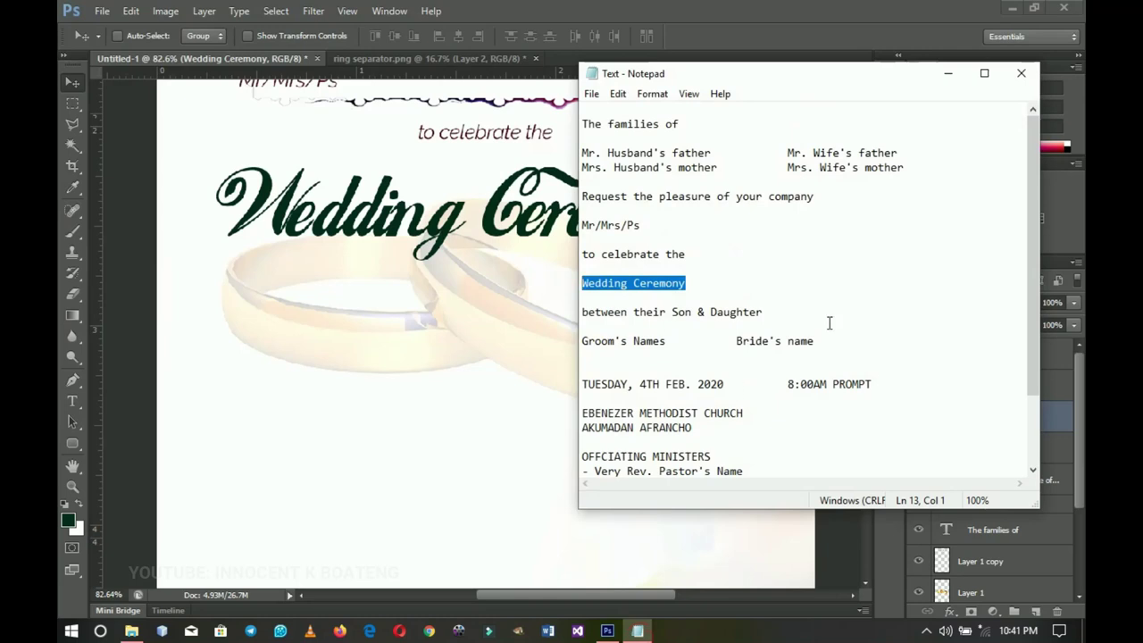
left_click_drag(782, 309, 583, 314)
key("ctrl+c")
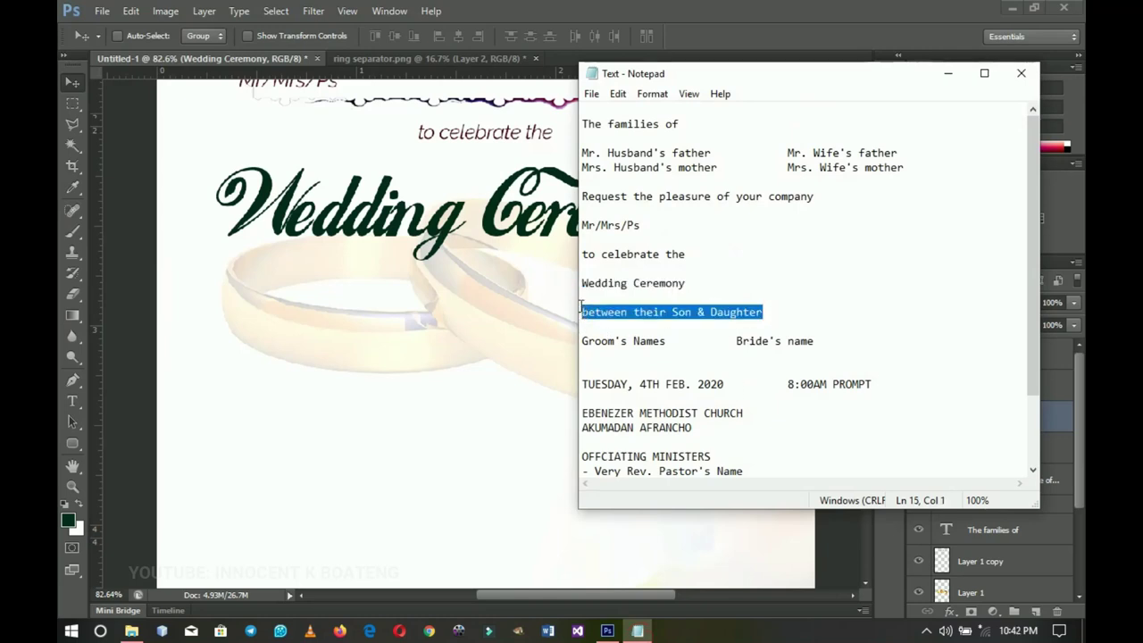
- Duplicate the "to celebrate the" line and place the copy straight below "Wedding Ceremony"
left_click(948, 73)
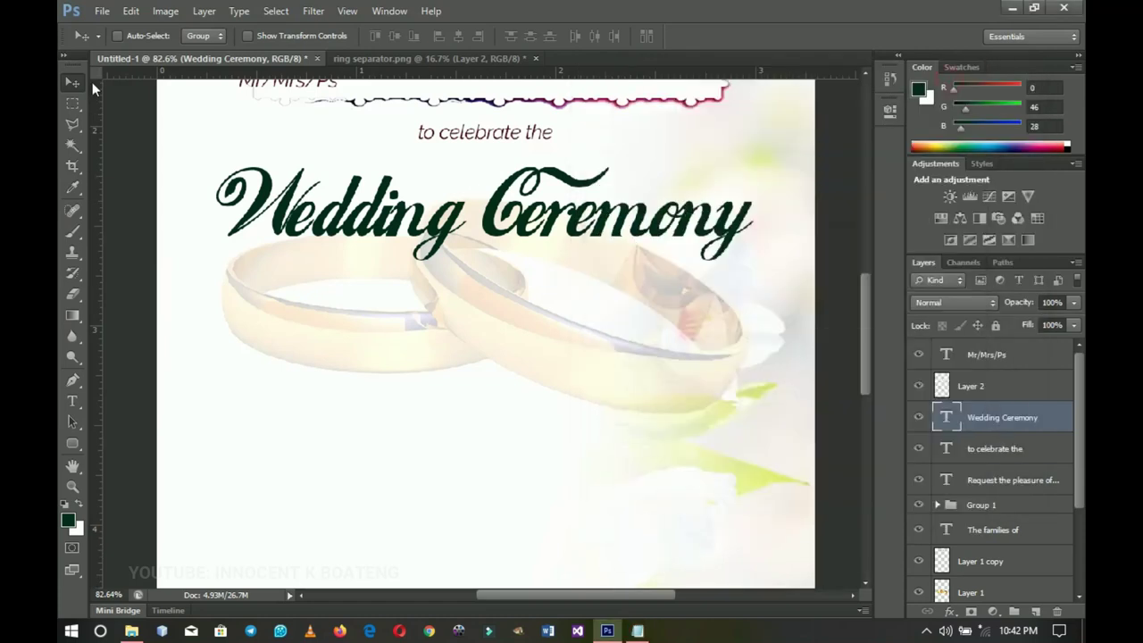
right_click(482, 134)
left_click(531, 143)
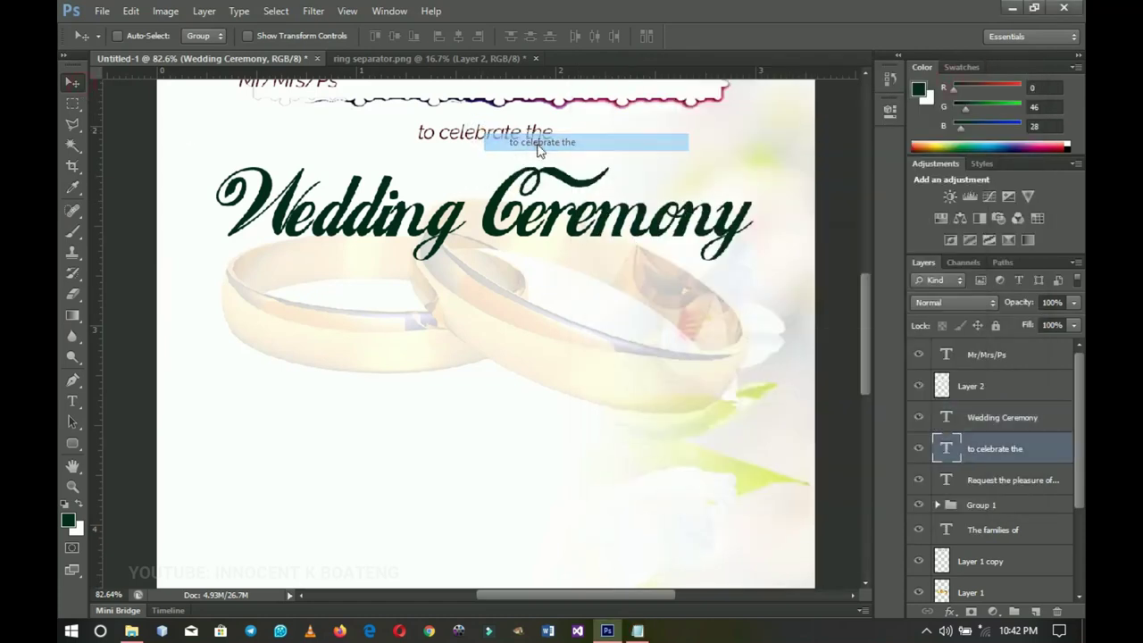
left_click_drag(540, 149, 528, 286)
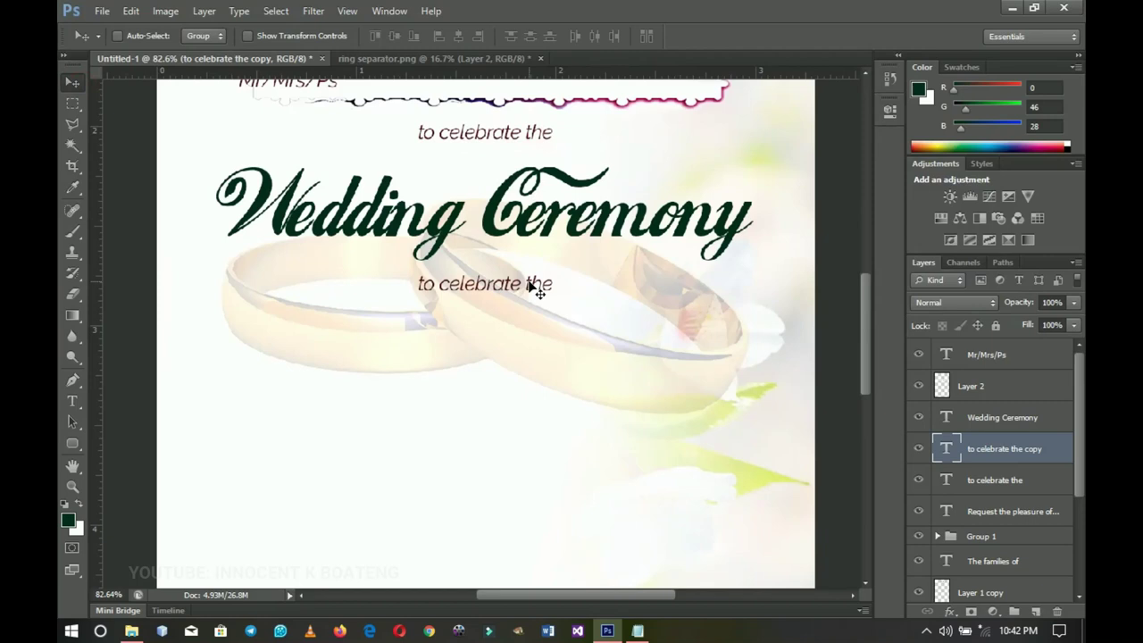
- Replace the duplicated line's text with "between their Son & Daughter" and give it a Medium font weight
key("t")
left_click(528, 281)
key("ctrl+a")
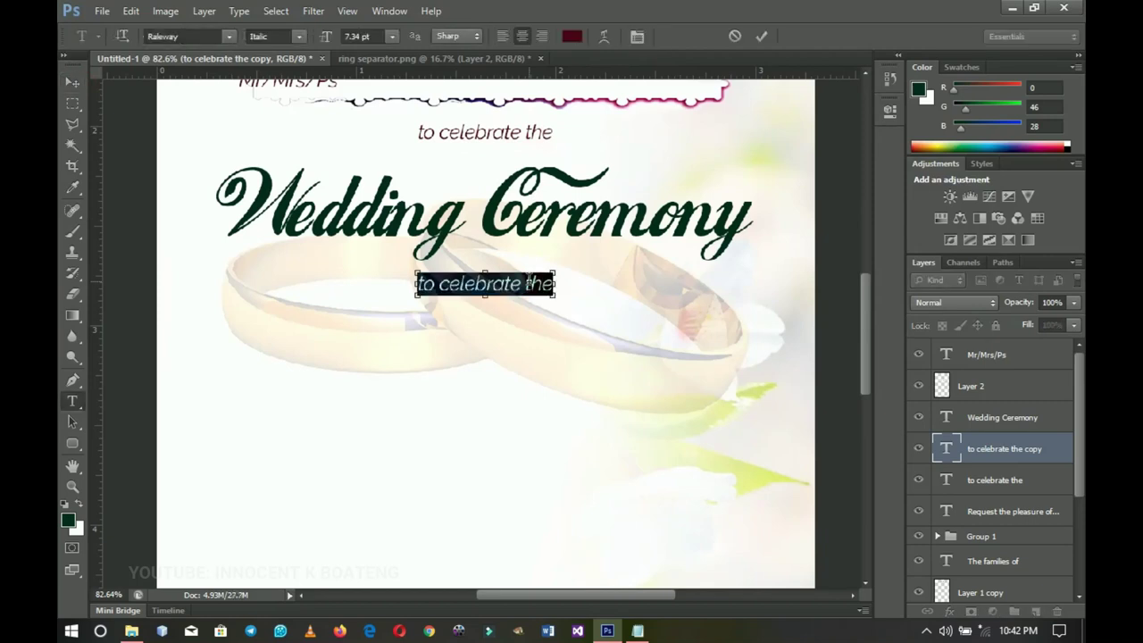
key("ctrl+v")
key("ctrl+a")
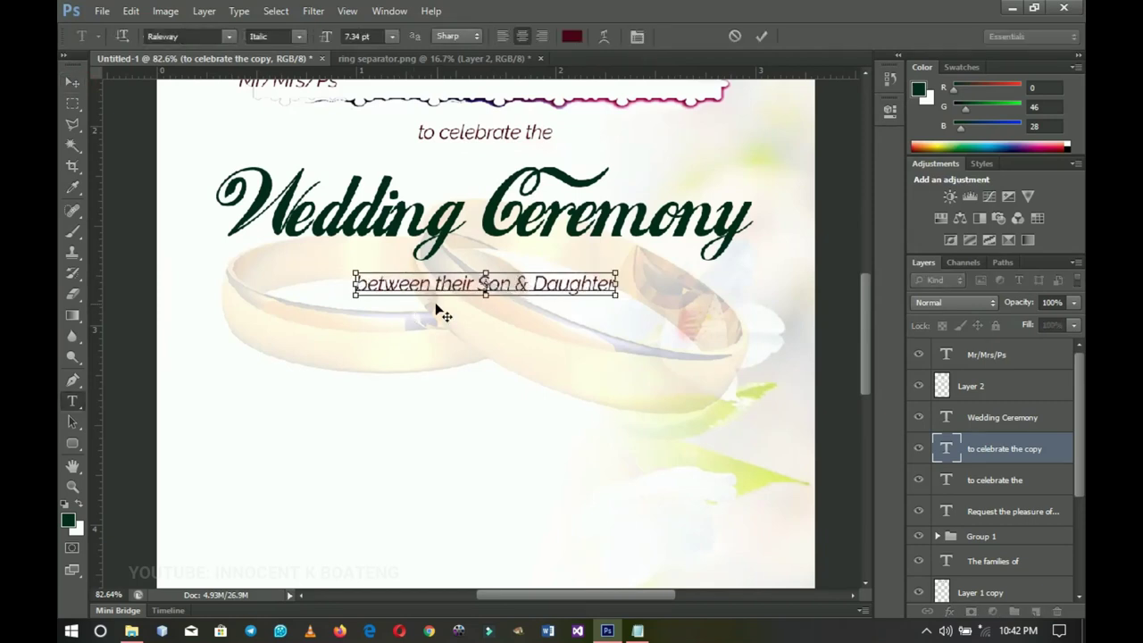
left_click(295, 36)
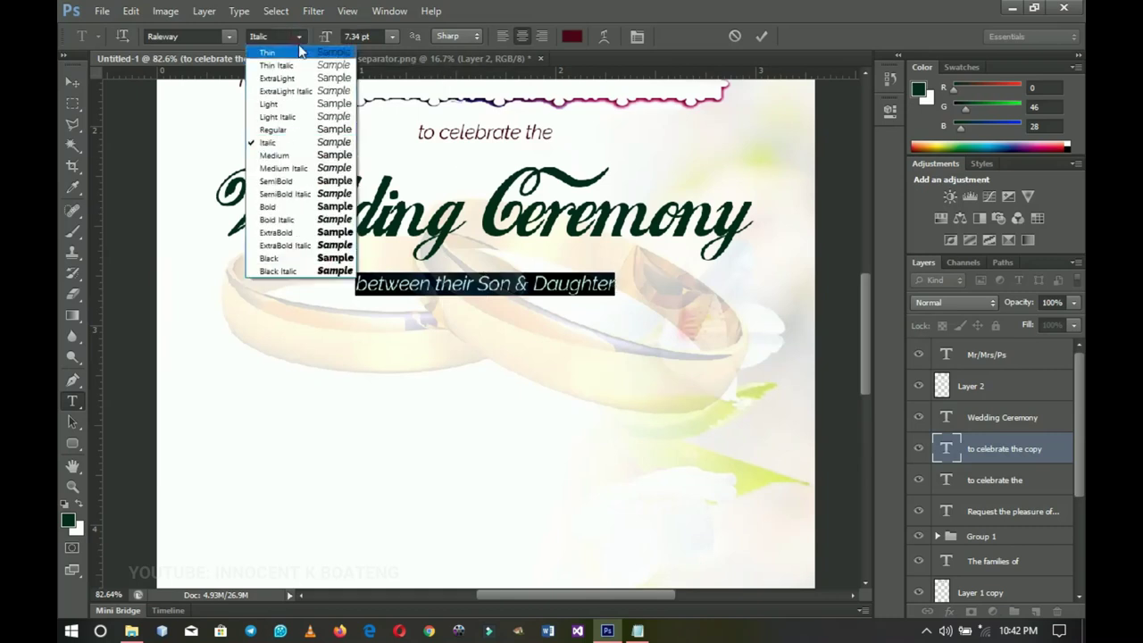
left_click(286, 156)
left_click(73, 82)
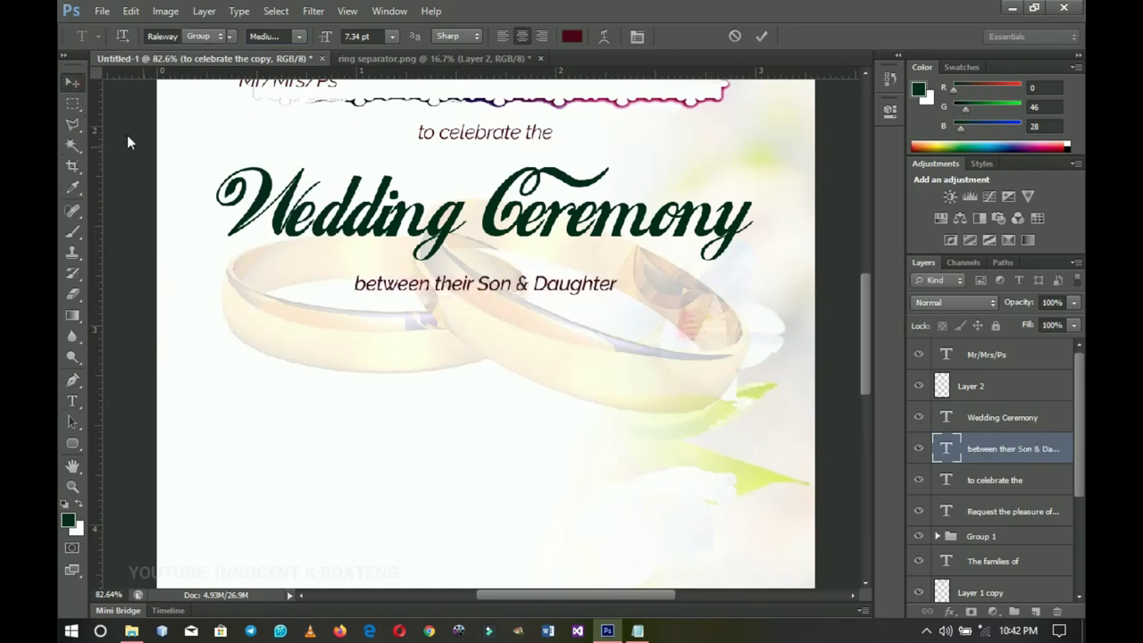
- Copy the "Groom's Names" text from the wording in Notepad and return to the invitation
scroll(395, 262, "down", 3)
scroll(452, 259, "up", 1)
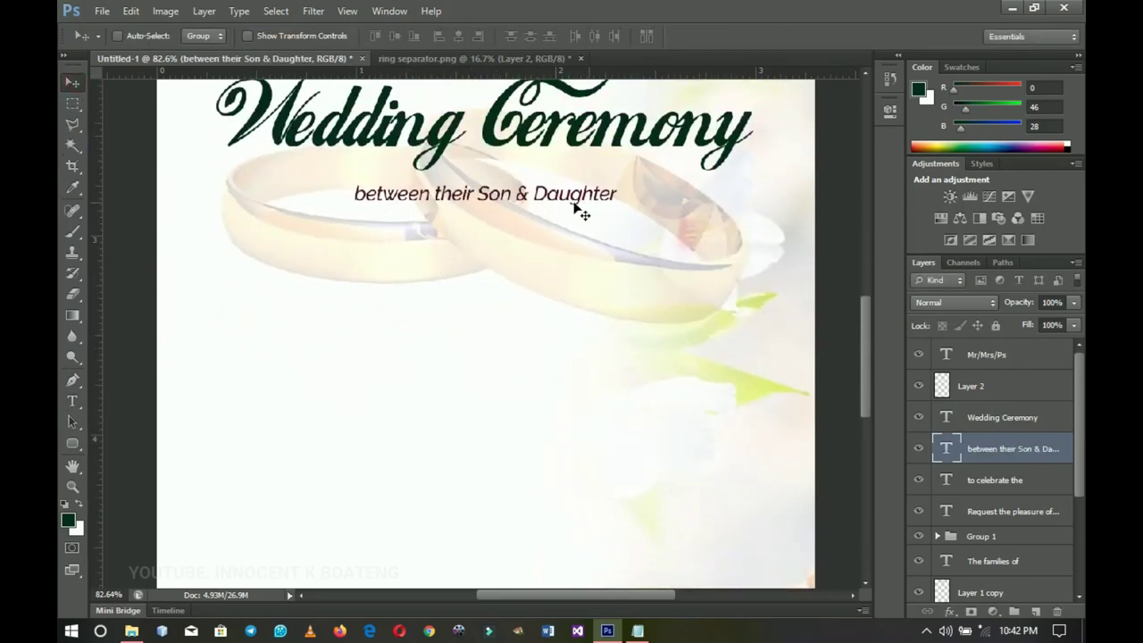
scroll(599, 268, "up", 1)
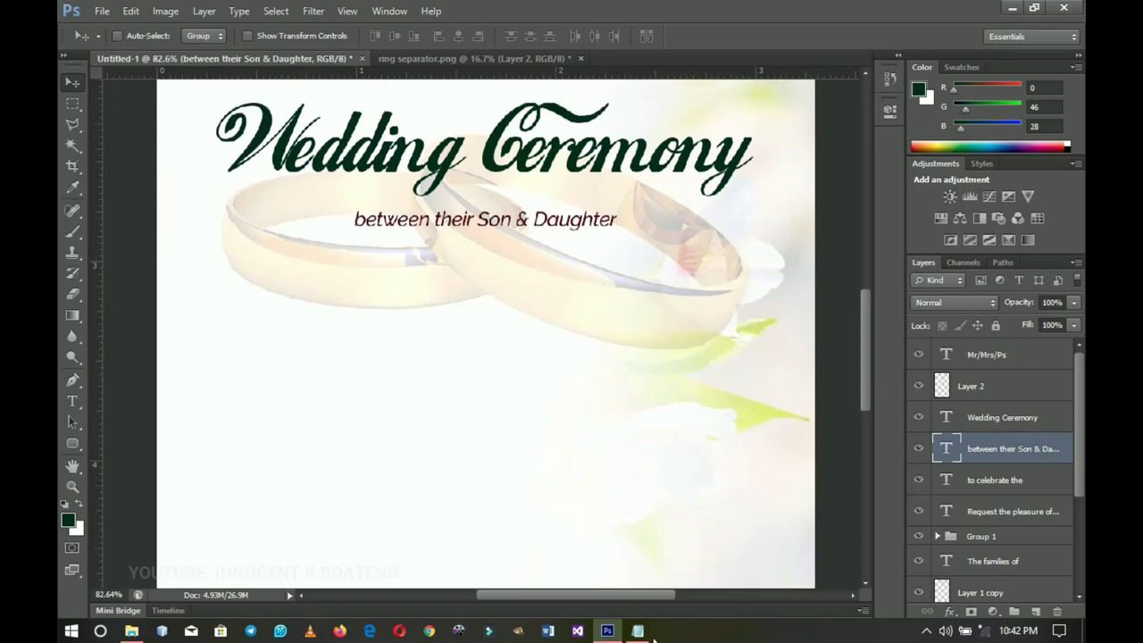
left_click(648, 634)
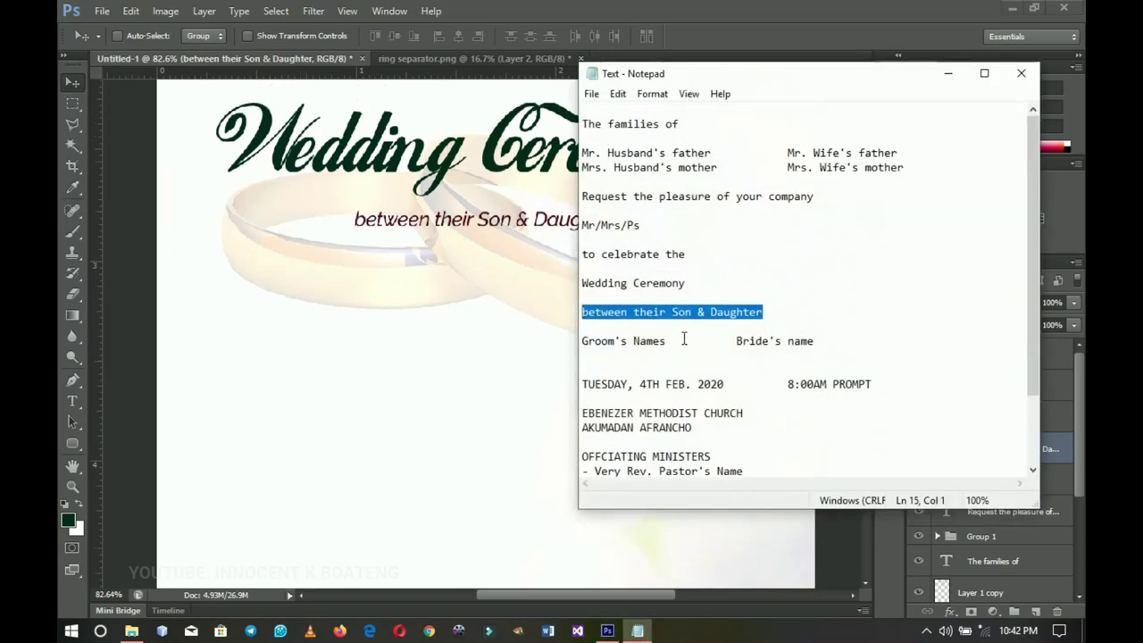
left_click_drag(685, 340, 582, 340)
key("ctrl+c")
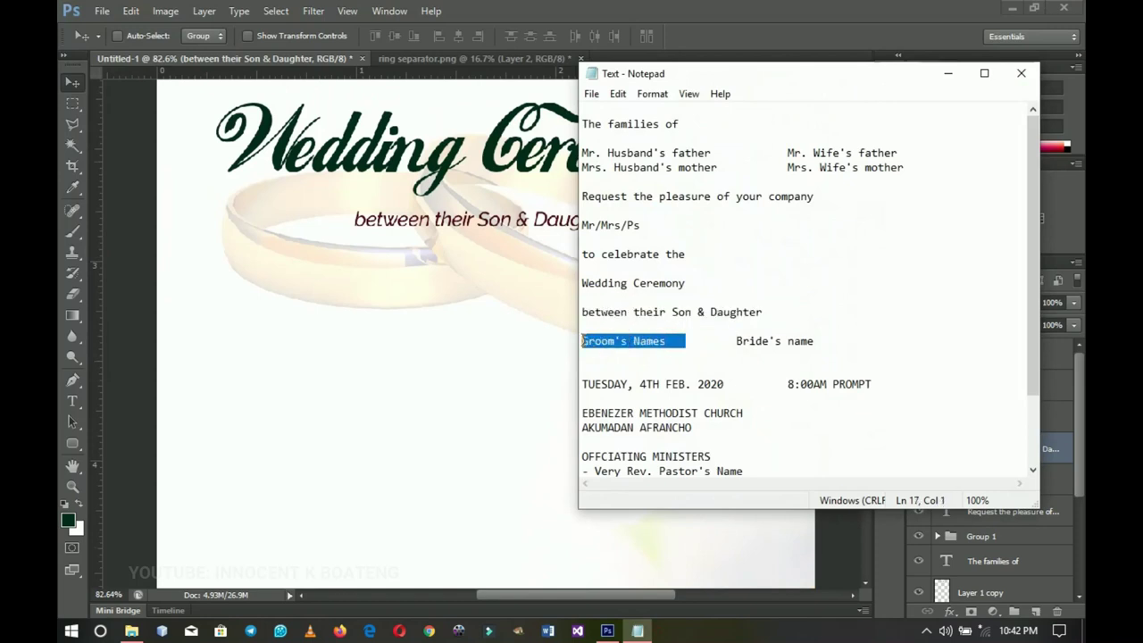
left_click(948, 73)
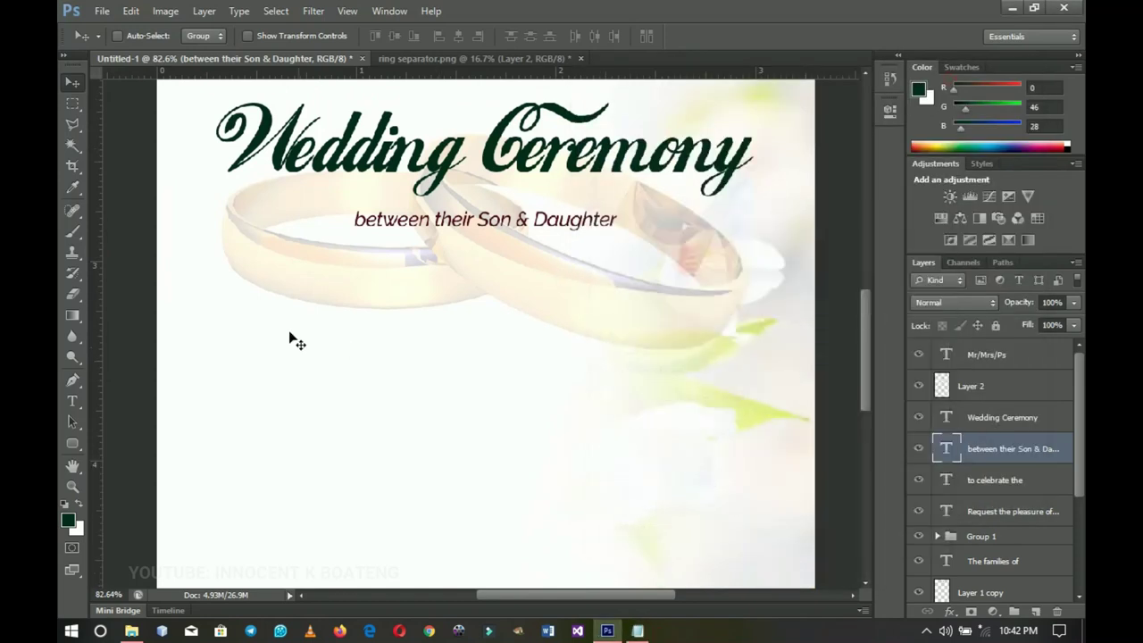
- Paste "Groom's Names" as a new text line below "between their Son & Daughter" and set its font to Nexa Demo
key("t")
left_click(311, 291)
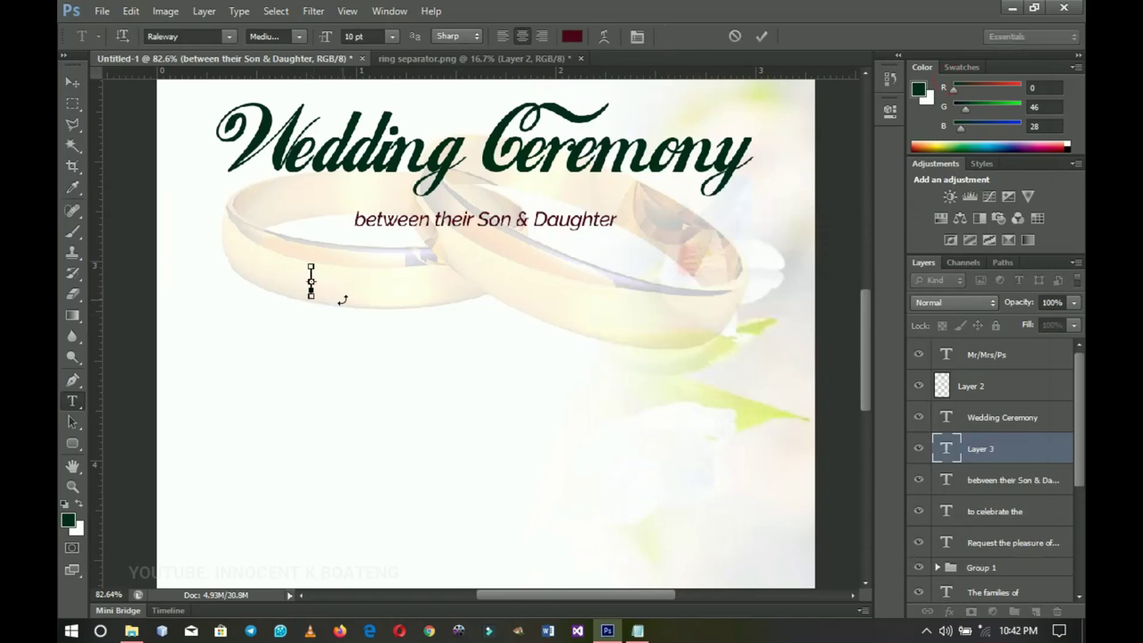
key("ctrl+v")
key("ctrl+a")
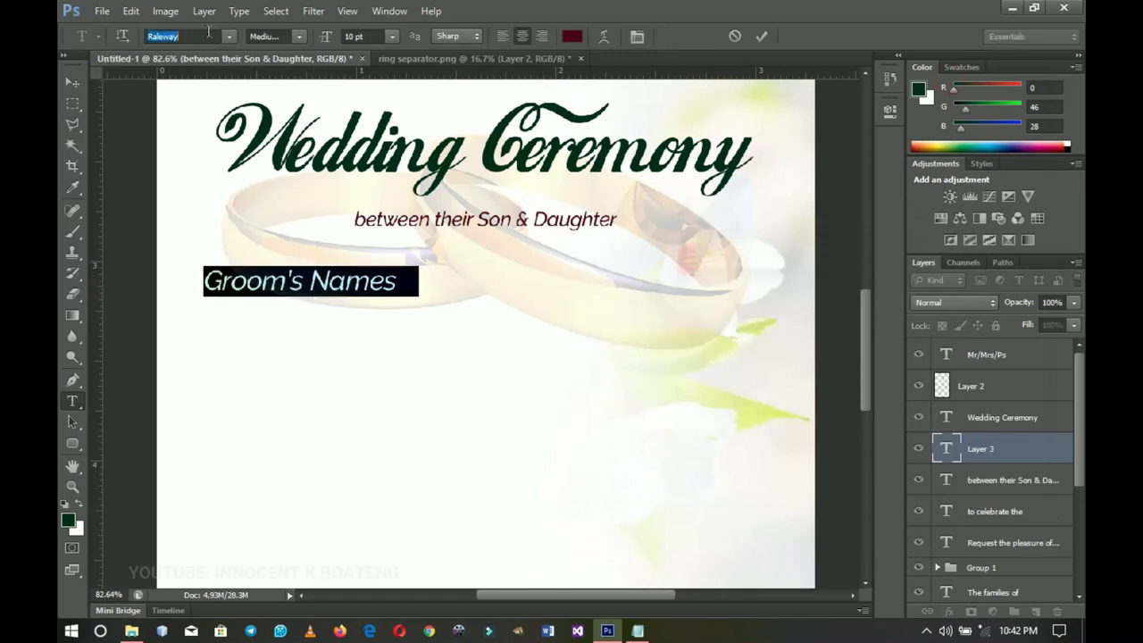
type("Nexa Demo")
key("Return")
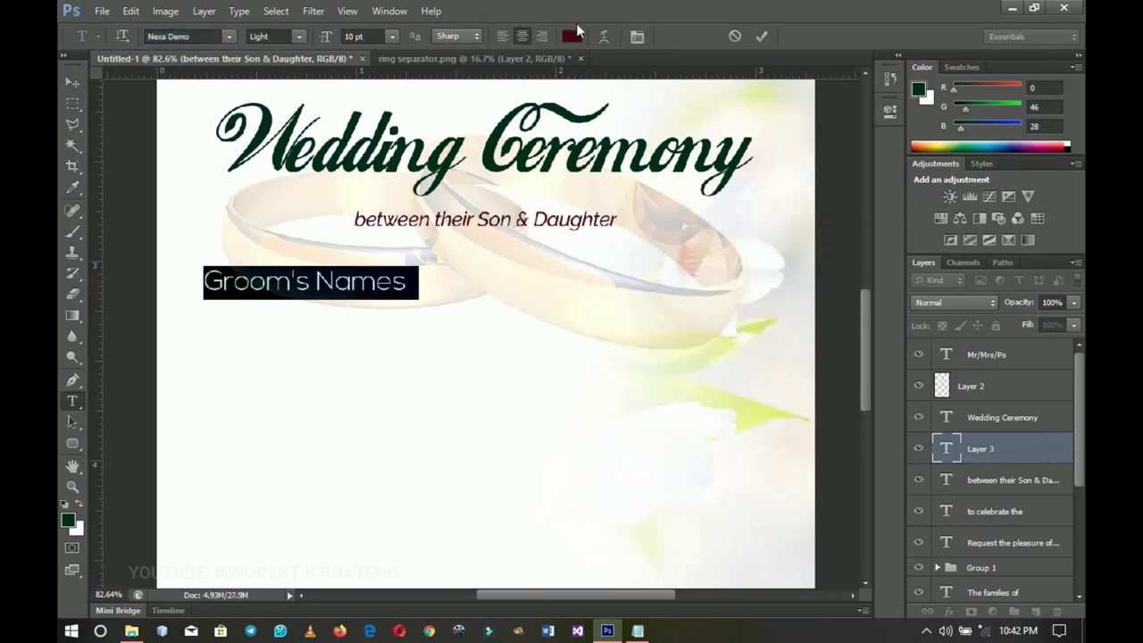
- Format the "Groom's Names" line in All Caps and Bold, and move it slightly right and down
left_click(633, 37)
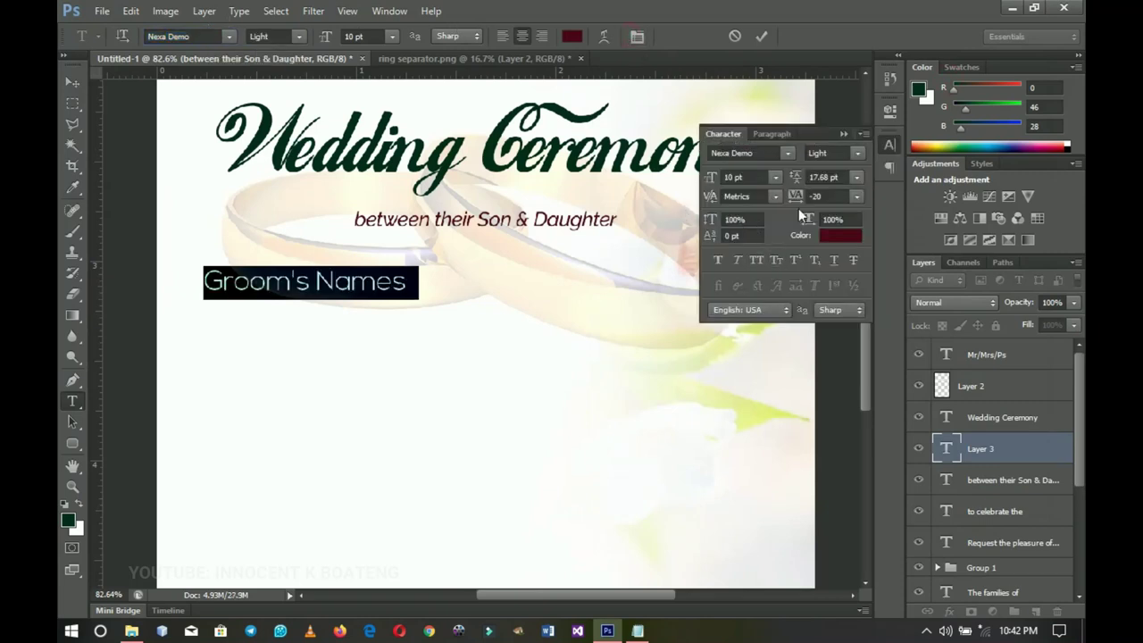
left_click(755, 263)
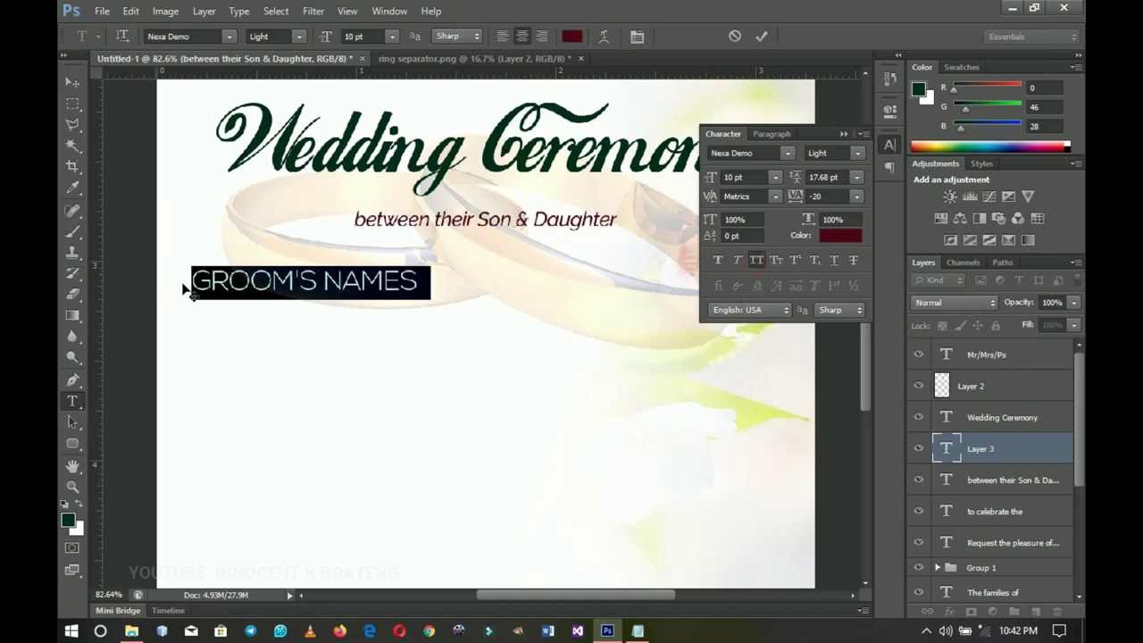
left_click(294, 38)
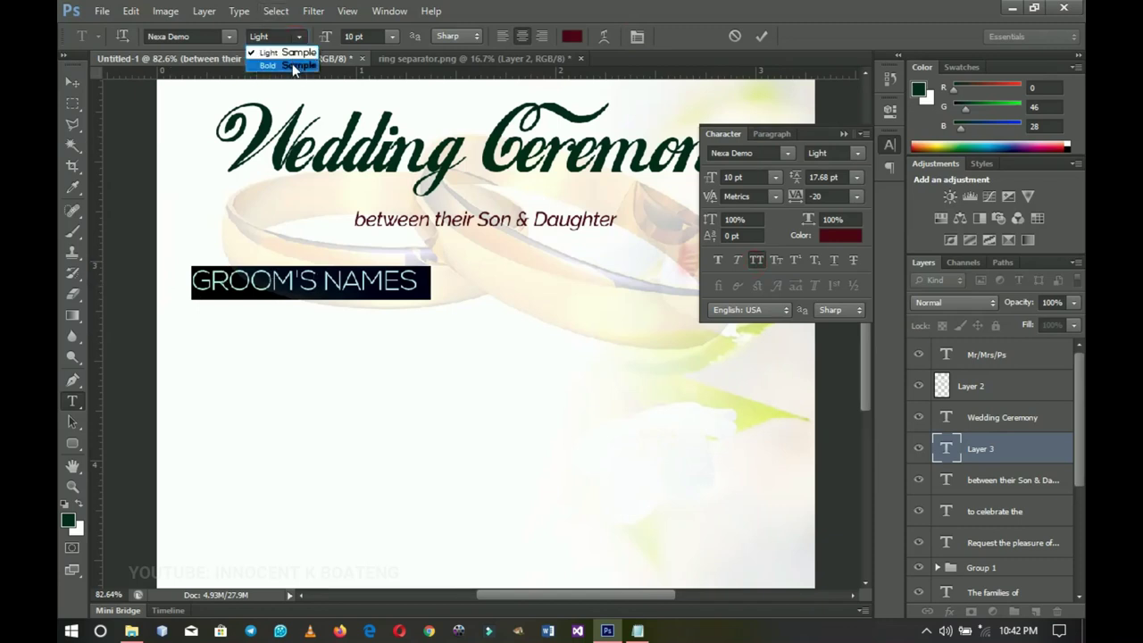
left_click(293, 66)
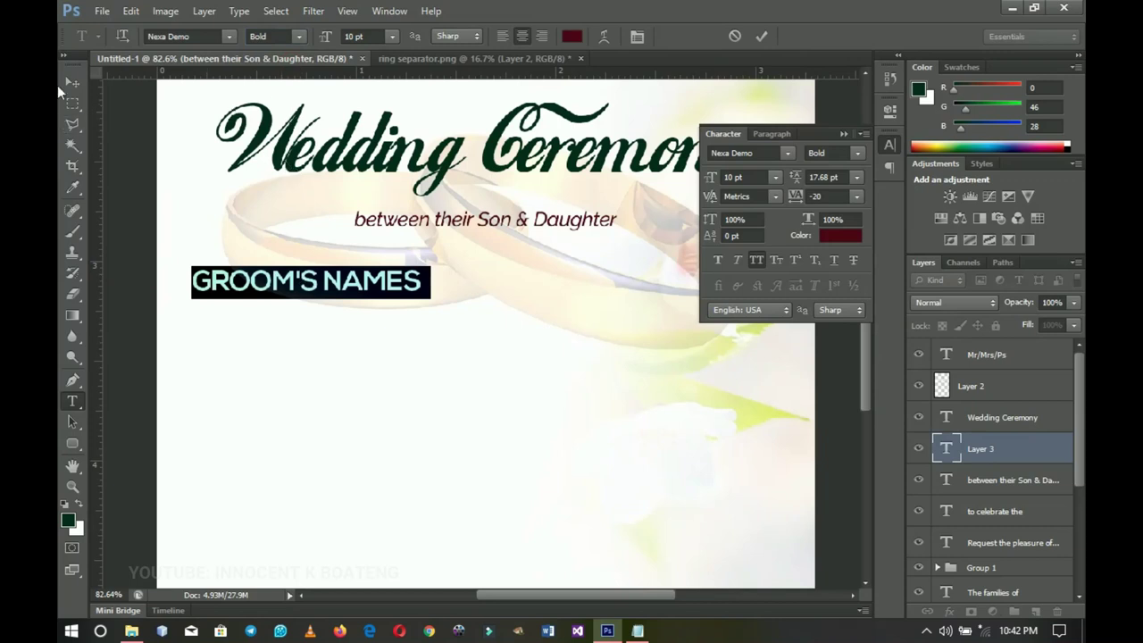
left_click(73, 82)
left_click_drag(254, 300, 340, 307)
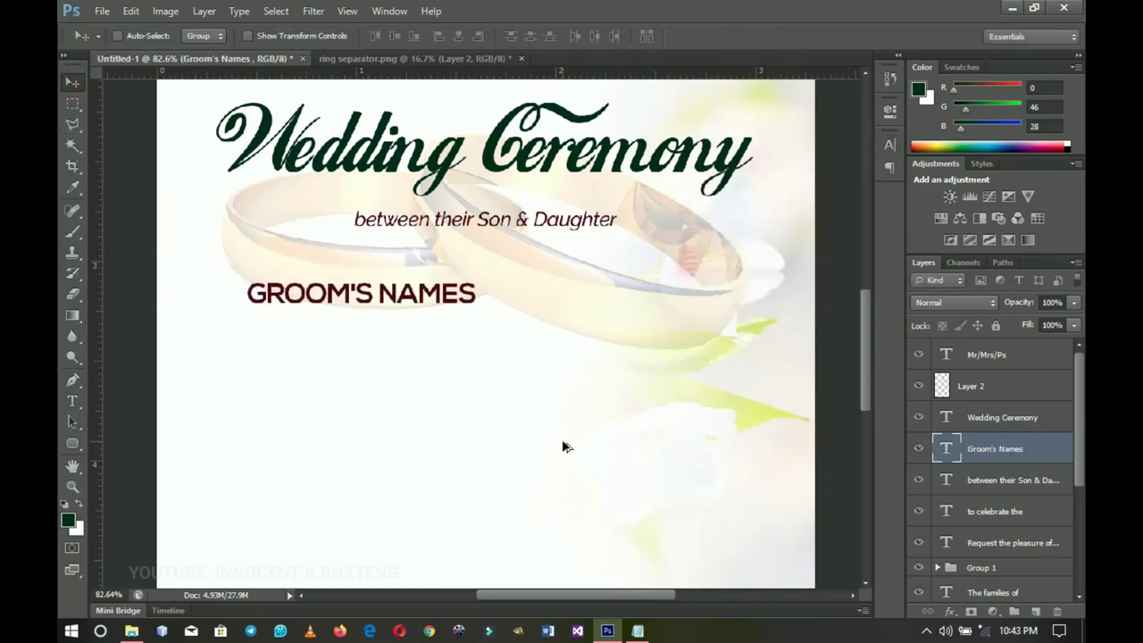
- Duplicate the groom's line to its right and replace the copy's text with "Bride's name" from the Notepad wording
key("ctrl+j")
left_click_drag(423, 297, 669, 298)
left_click(637, 631)
left_click_drag(818, 339, 735, 341)
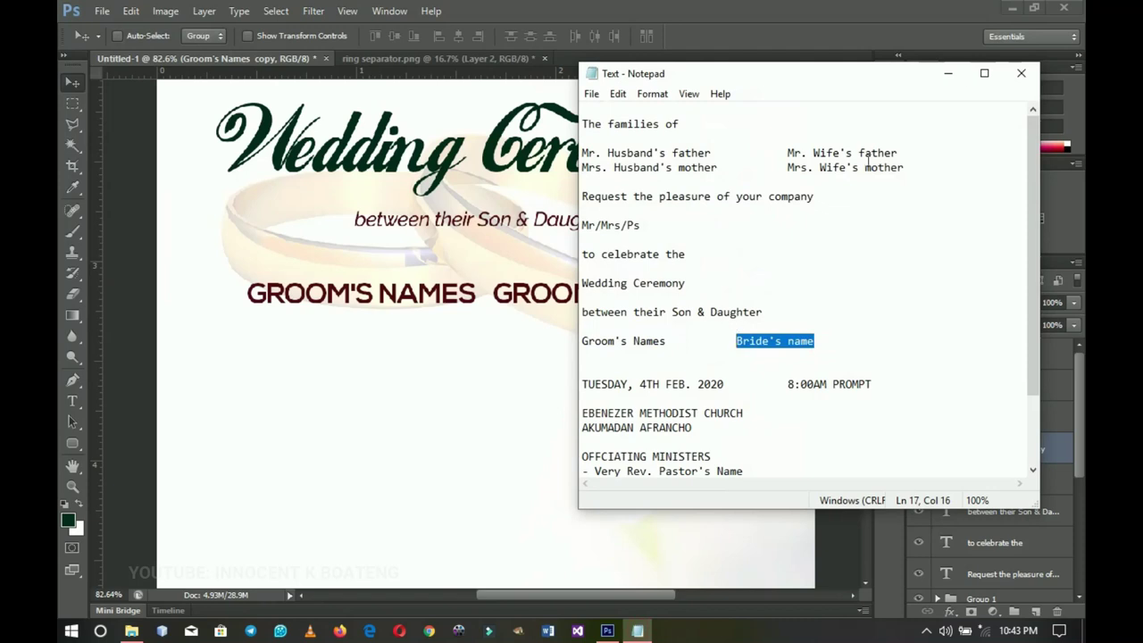
left_click(948, 74)
key("t")
left_click(593, 294)
key("ctrl+a")
type("BRIDE'S NAME")
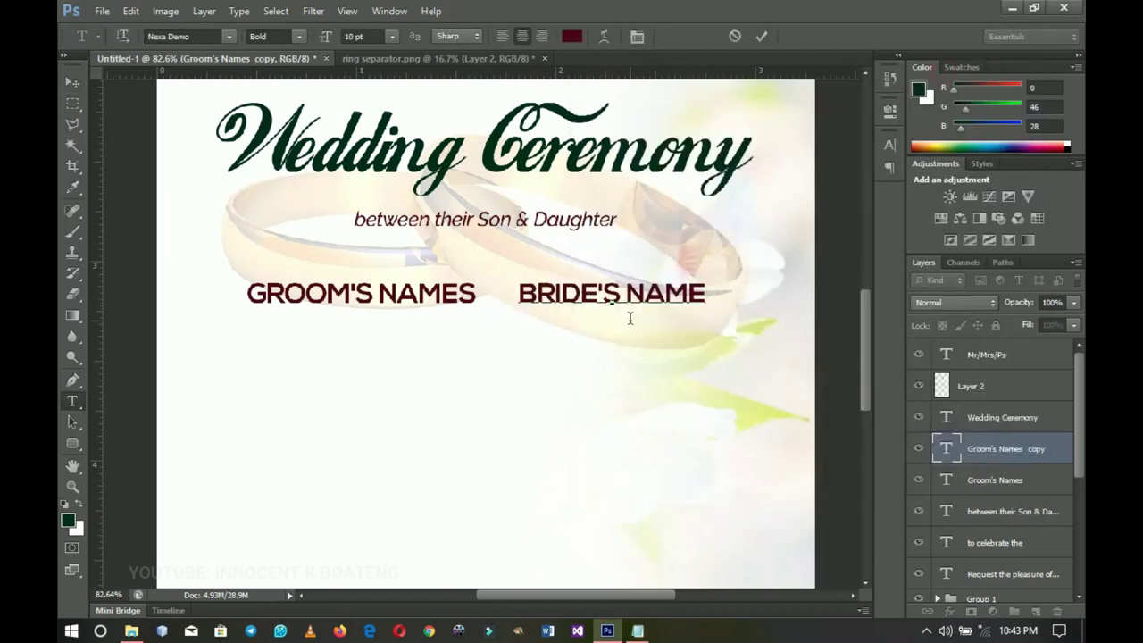
- Spread the two name lines apart, moving "GROOM'S NAMES" about 0.11 in left and "BRIDE'S NAME" slightly right
left_click(72, 81)
right_click(372, 295)
left_click(426, 308)
left_click(427, 308)
left_click_drag(407, 303, 384, 305)
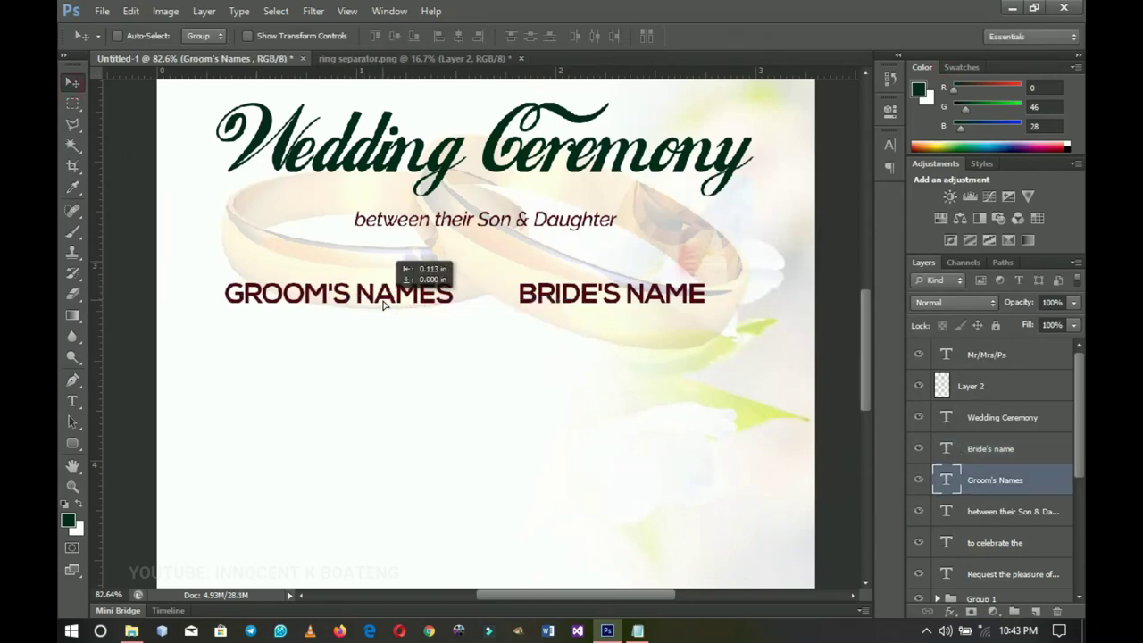
right_click(614, 302)
left_click(649, 303)
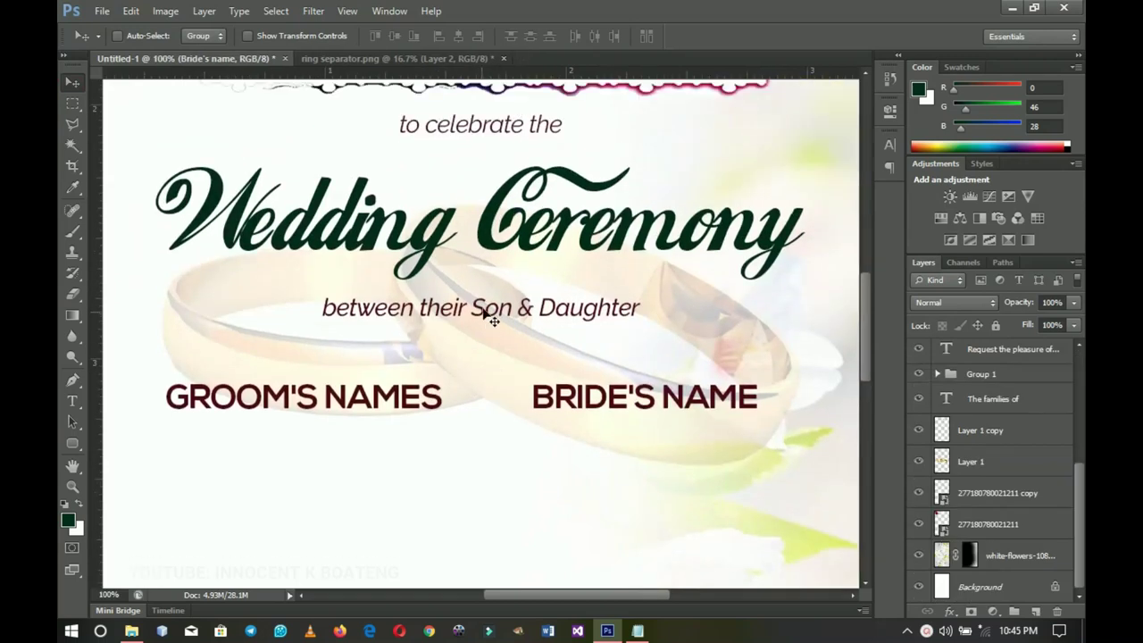
- Duplicate the "&" between the parents' names and place the copy between "GROOM'S NAMES" and "BRIDE'S NAME"
scroll(493, 320, "up", 5)
right_click(522, 223)
left_click(564, 249)
key("ctrl+j")
scroll(536, 225, "down", 2)
left_click_drag(536, 168, 491, 435)
scroll(522, 465, "down", 3)
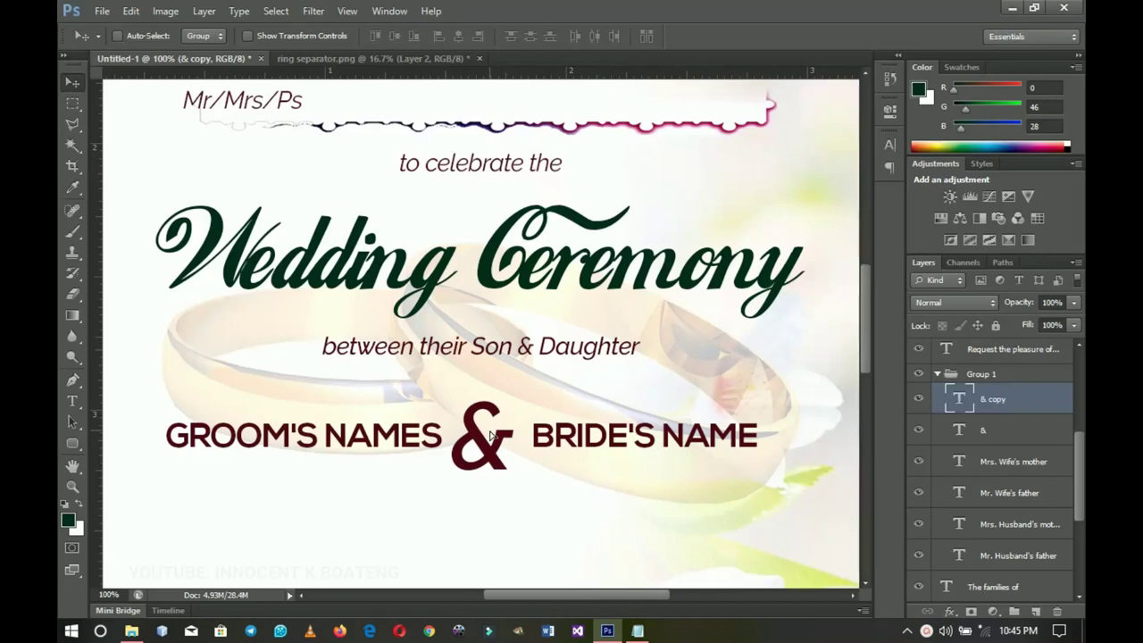
- Nudge the copied "&" slightly right and up to center it between the groom's and bride's names
key("Right")
key("Right")
key("Right")
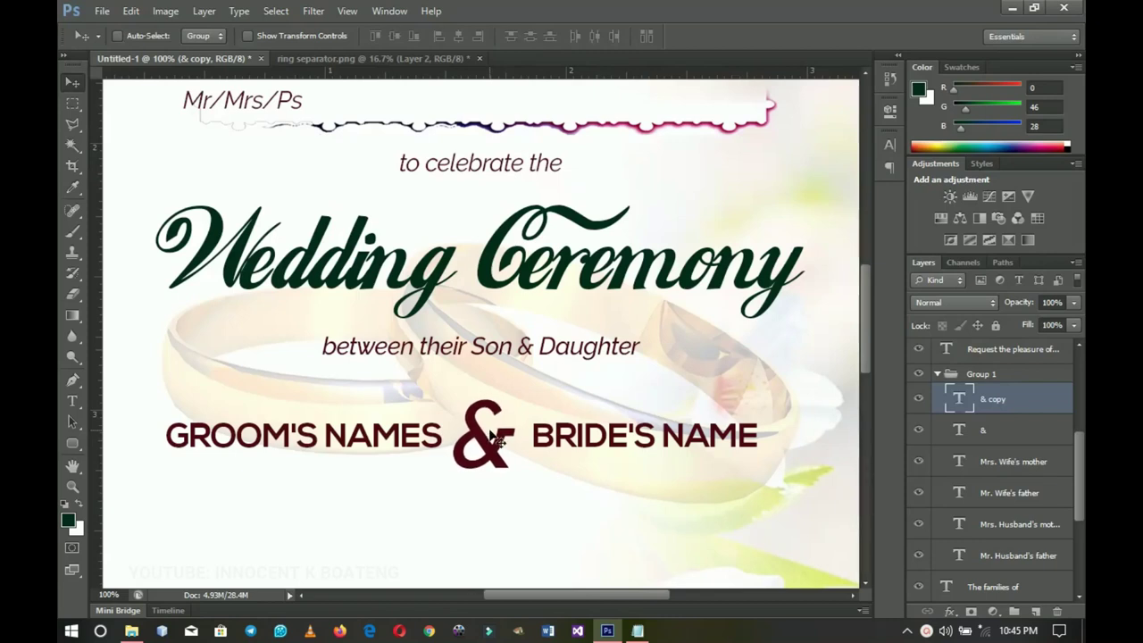
key("Right")
key("Up")
key("Up")
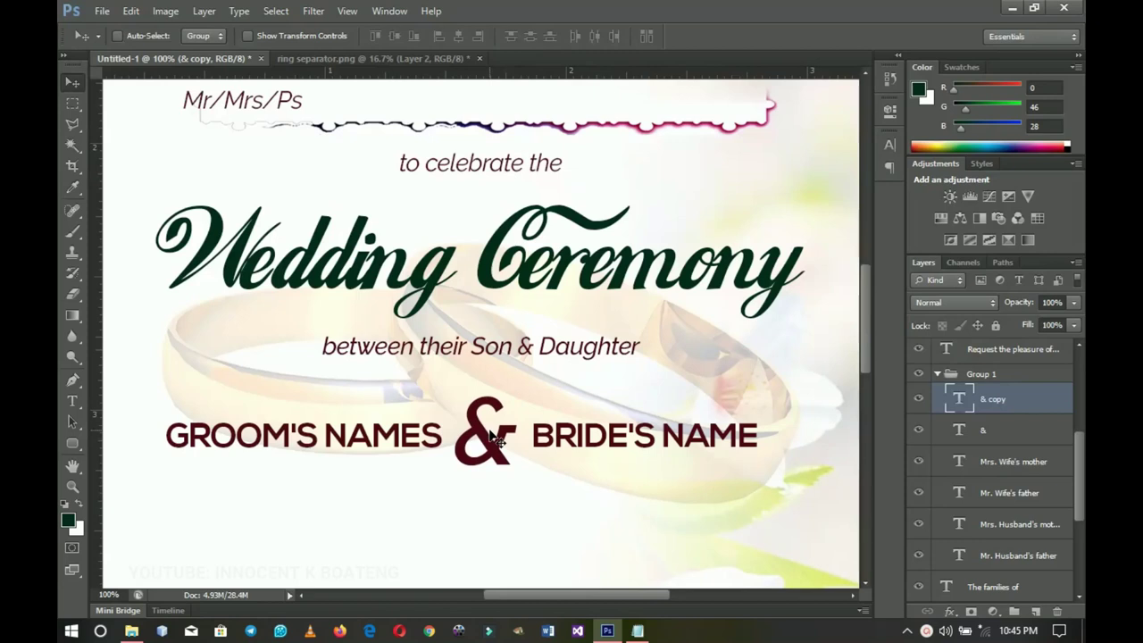
- Bring the ornamental divider on Layer 0 of ring separator.png into the invitation, below the couple's names
scroll(514, 434, "down", 3)
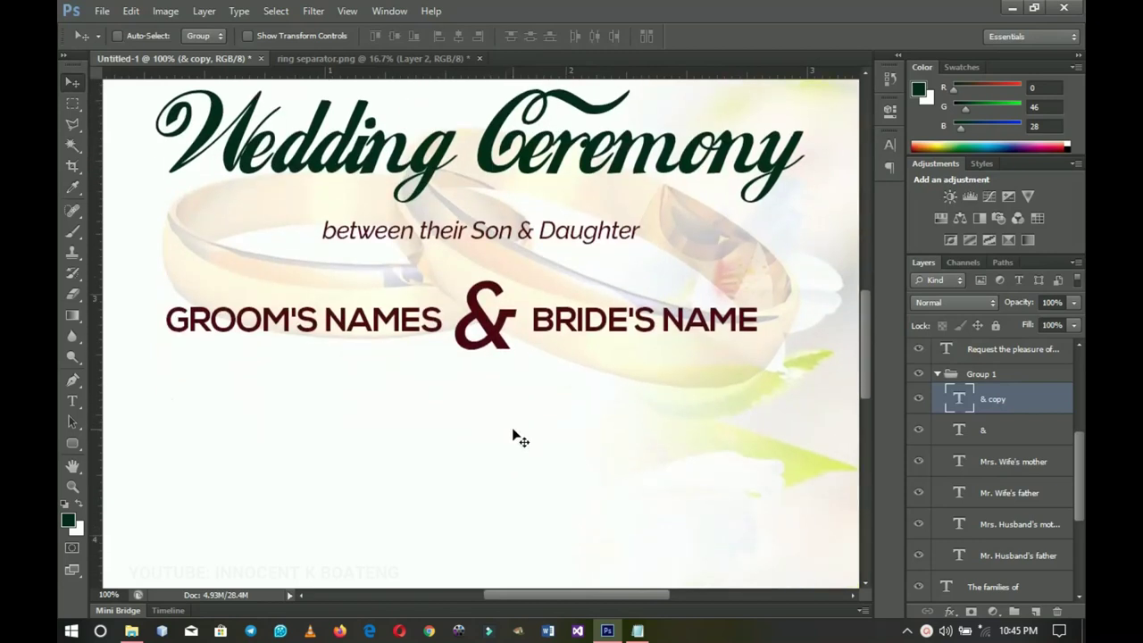
key("z")
key("ctrl+0")
left_click(485, 403)
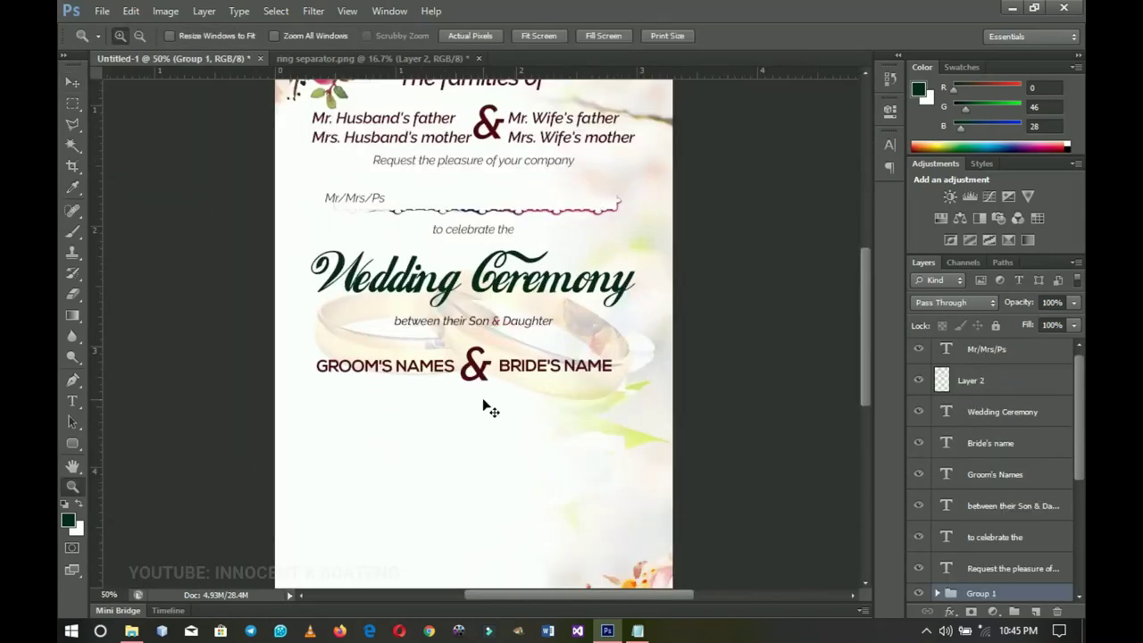
left_click(485, 403)
left_click_drag(481, 338, 494, 295)
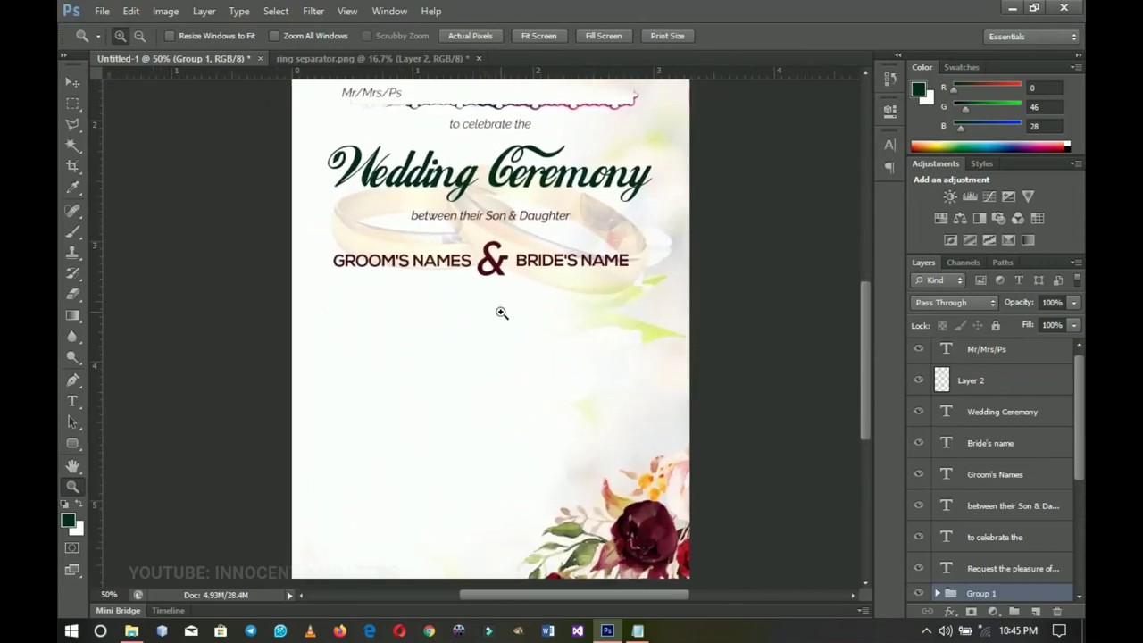
left_click(423, 59)
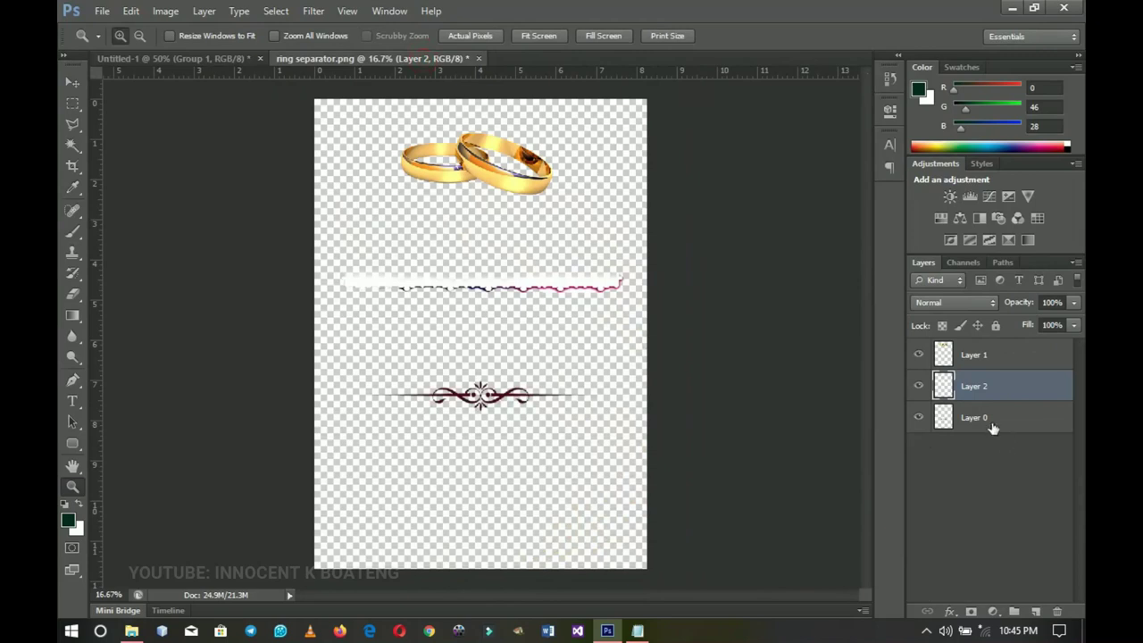
left_click(992, 425)
key("v")
mouse_move(545, 404)
left_mouse_down()
mouse_move(438, 301)
mouse_move(497, 387)
mouse_move(197, 61)
mouse_move(551, 383)
mouse_move(524, 375)
mouse_move(526, 401)
left_mouse_up()
- Scale the ornamental divider down proportionally to a small ornament below the couple's names
key("ctrl+t")
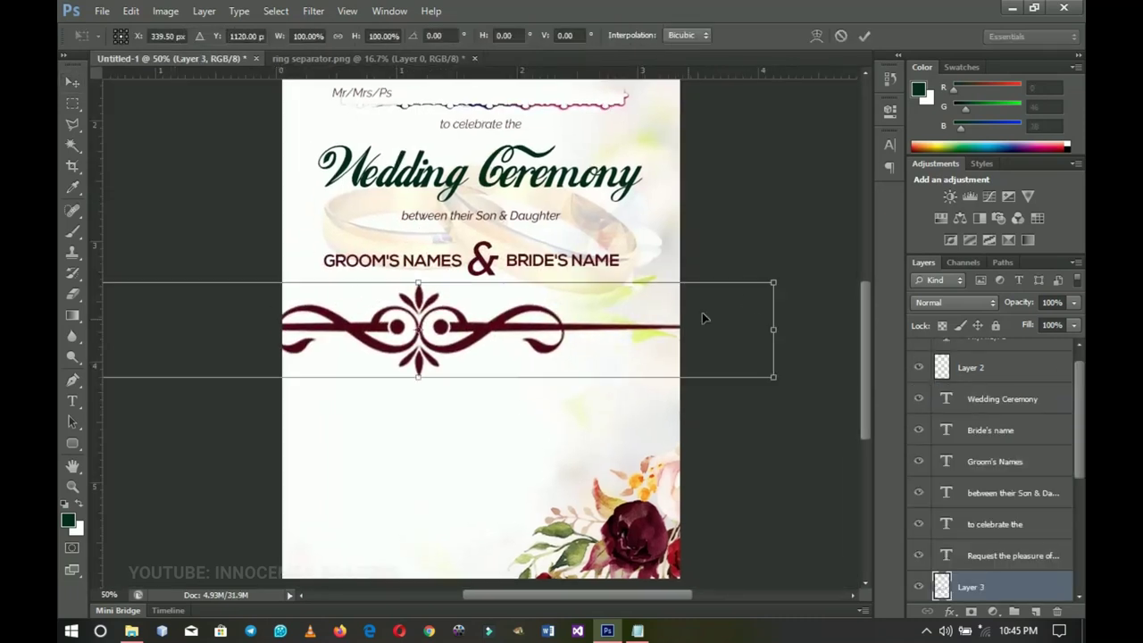
left_click_drag(766, 275, 502, 330)
key("Return")
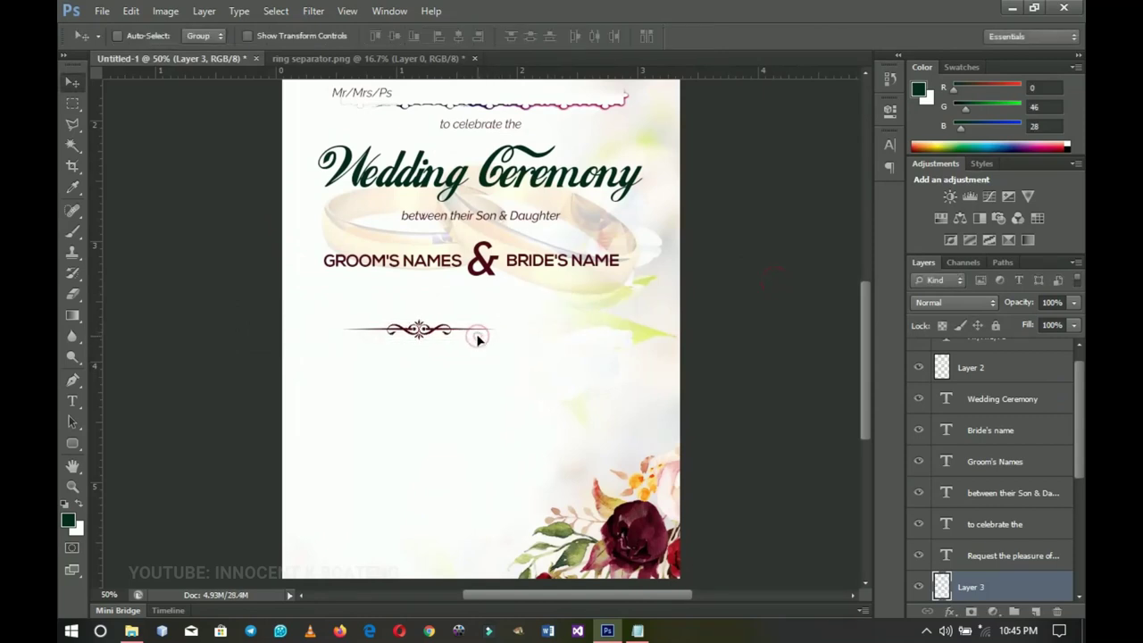
- Center the divider horizontally on the canvas and move it up close beneath the couple's names
key("ctrl+a")
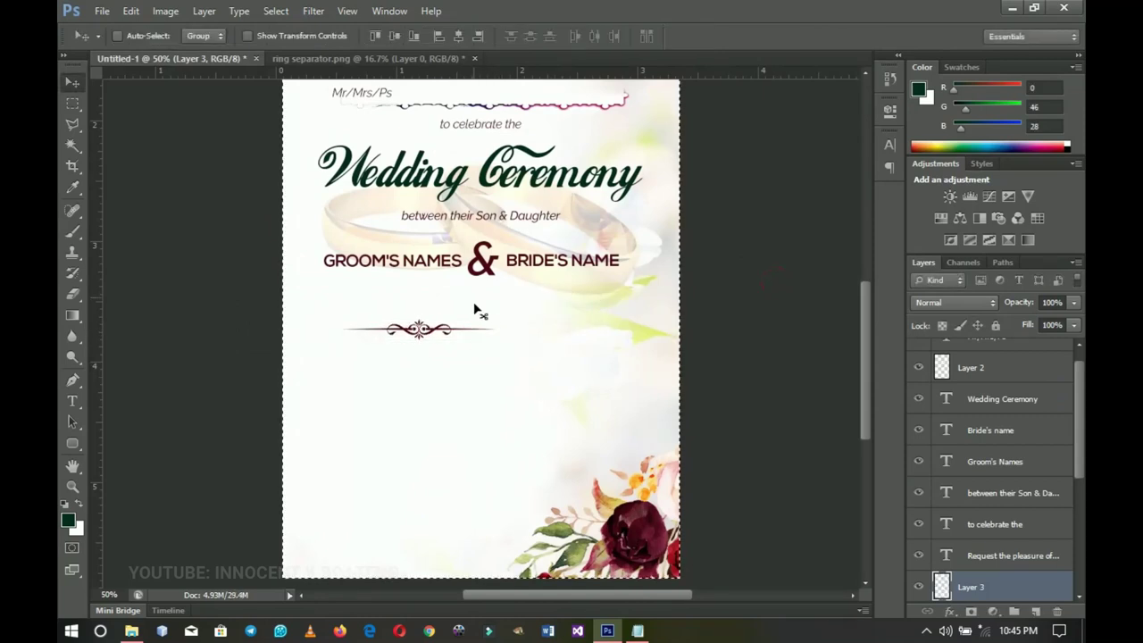
left_click(458, 36)
key("ctrl+d")
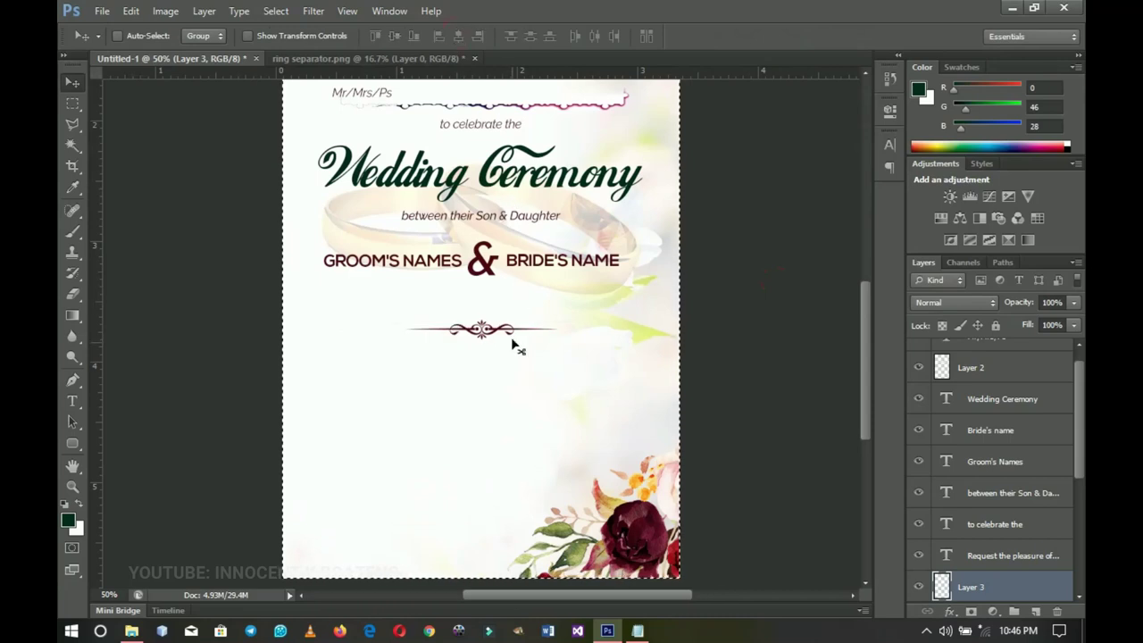
left_click_drag(512, 368, 513, 336)
scroll(519, 327, "down", 2)
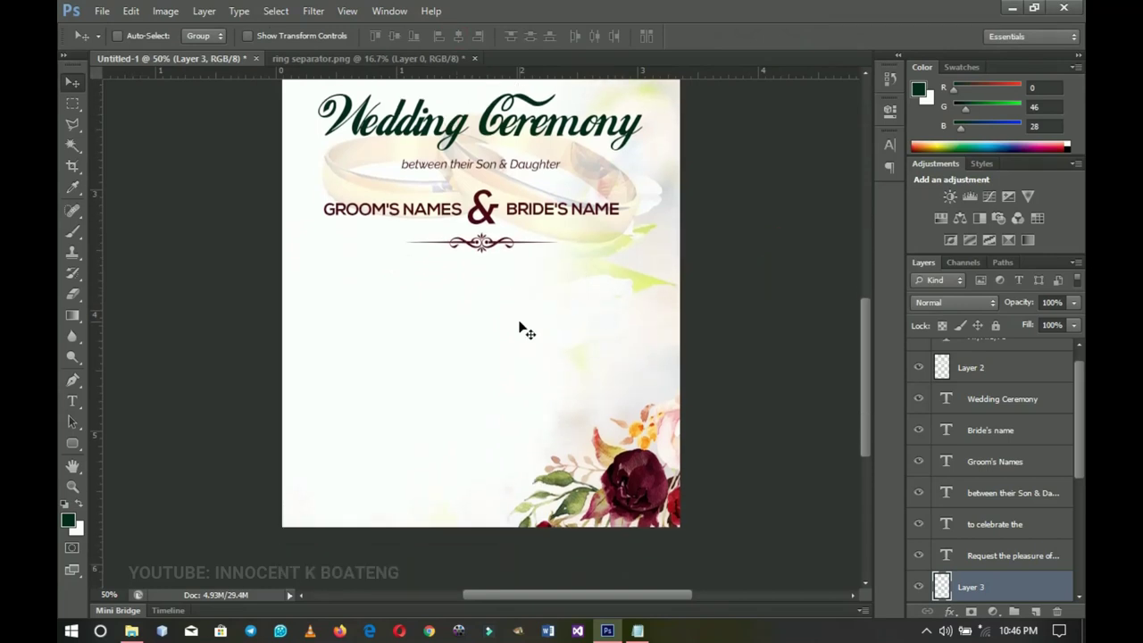
scroll(519, 329, "up", 2)
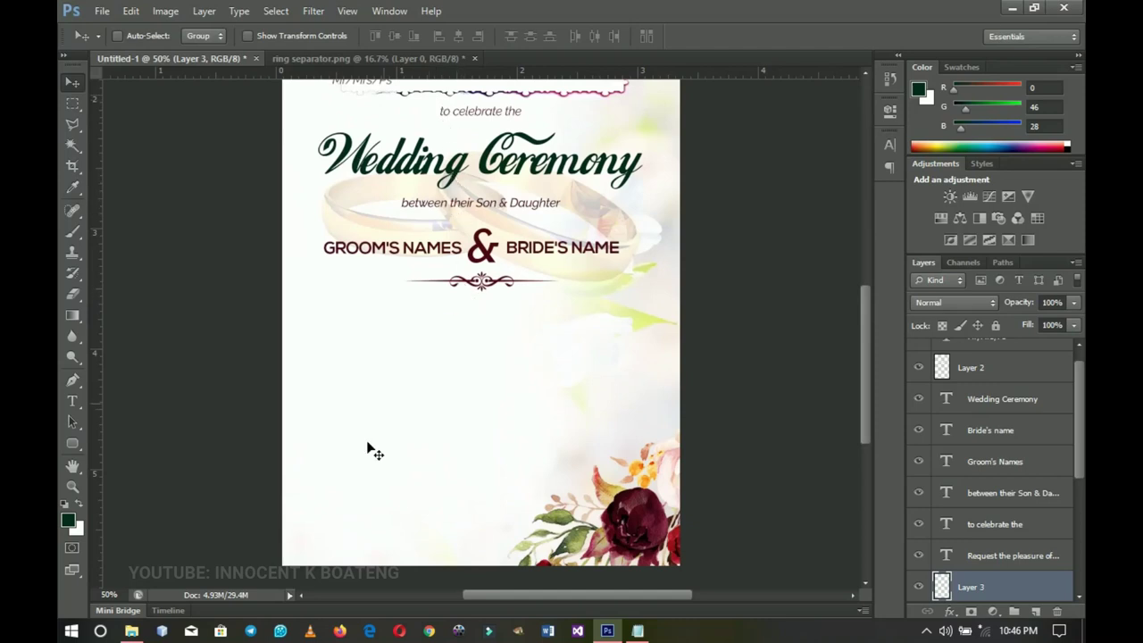
- Open Time date and location.png from File Explorer as a separate Photoshop document
left_click(131, 630)
left_click_drag(487, 141, 921, 442)
left_click_drag(1012, 451, 1012, 451)
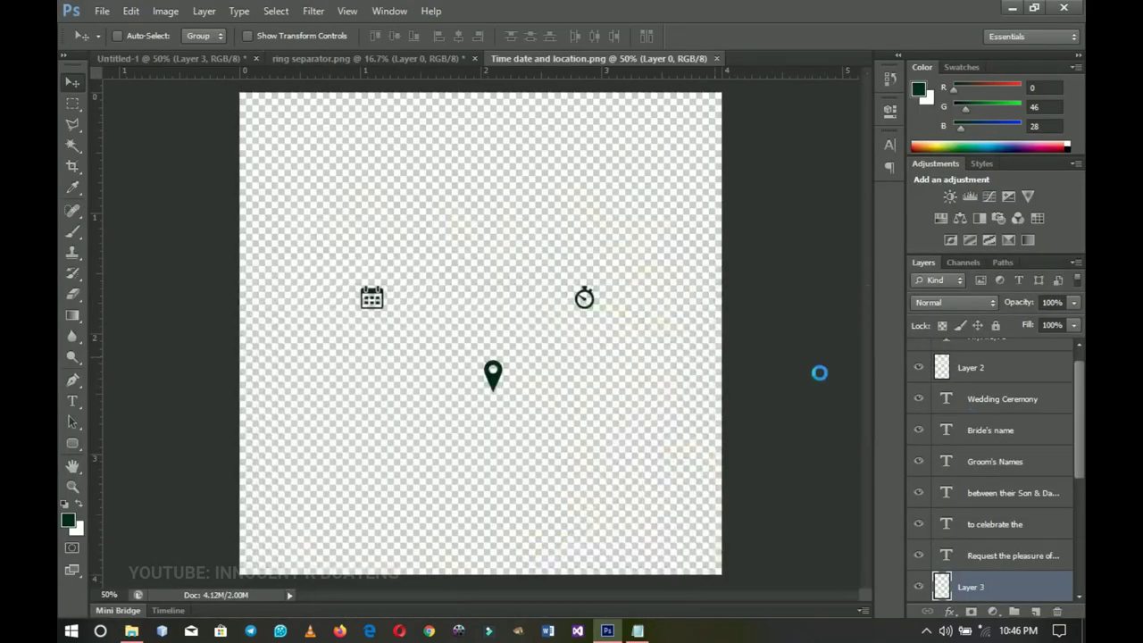
- Select the calendar icon, copy it to its own layer and bring it into the invitation
left_click(72, 103)
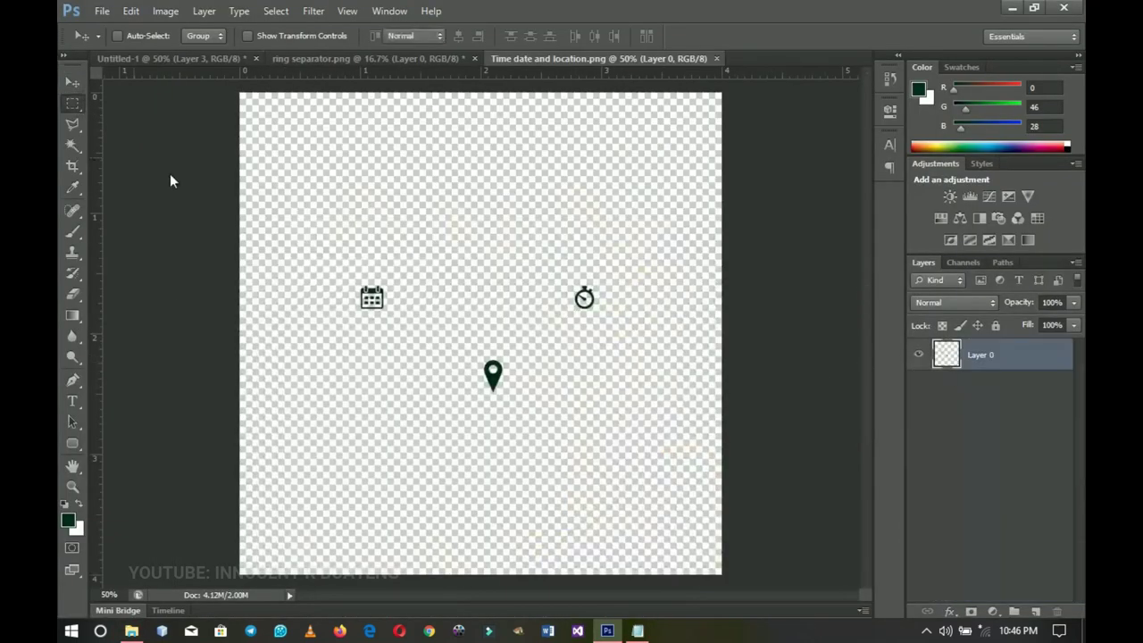
left_click_drag(350, 260, 382, 327)
key("ctrl+j")
key("v")
- Scale the calendar icon slightly down below the start of "GROOM'S NAMES" and move its layer to the top of the stack
key("ctrl+t")
key("Return")
scroll(839, 446, "down", 1)
key("ctrl+shift+]")
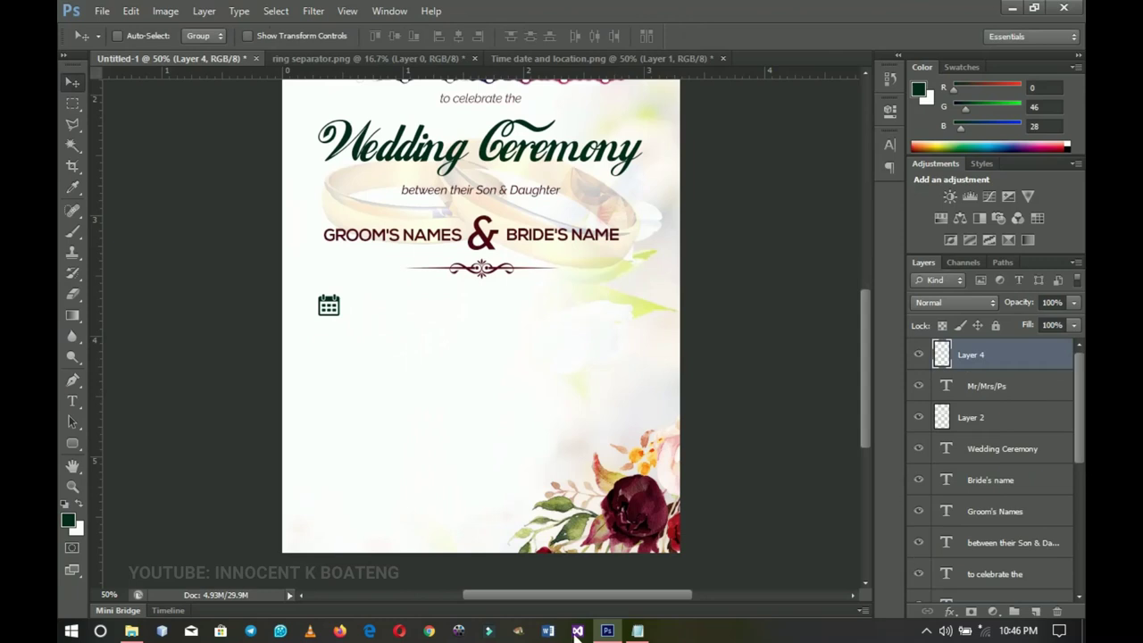
- Copy the date "TUESDAY, 4TH FEB. 2020" from the Notepad wording and return to the invitation
left_click(635, 630)
left_click_drag(737, 384, 577, 384)
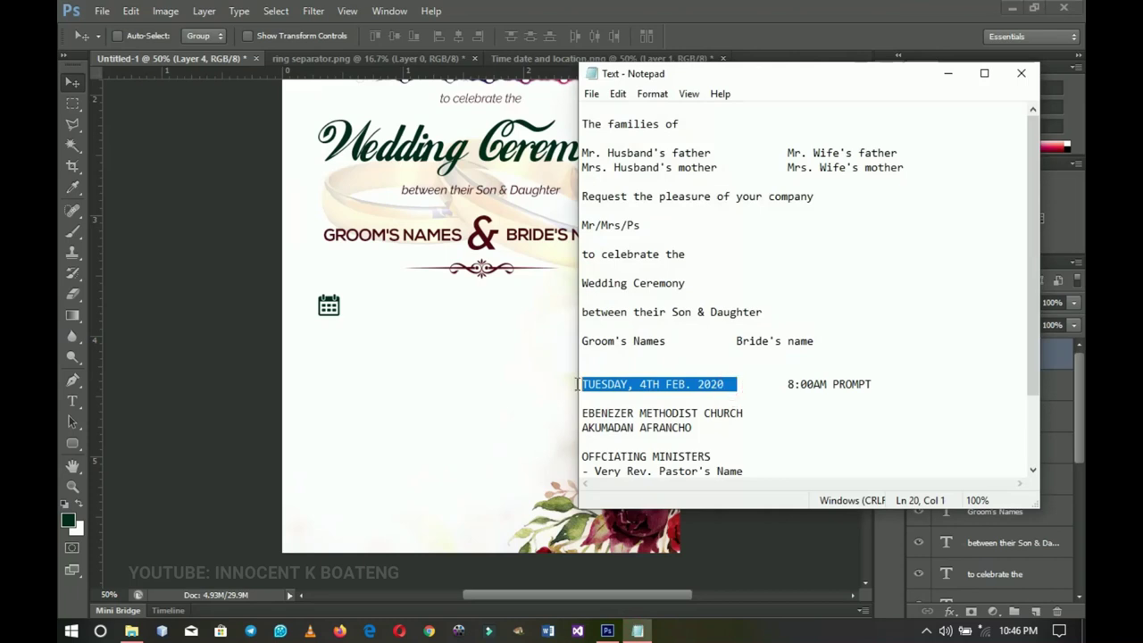
left_click(948, 74)
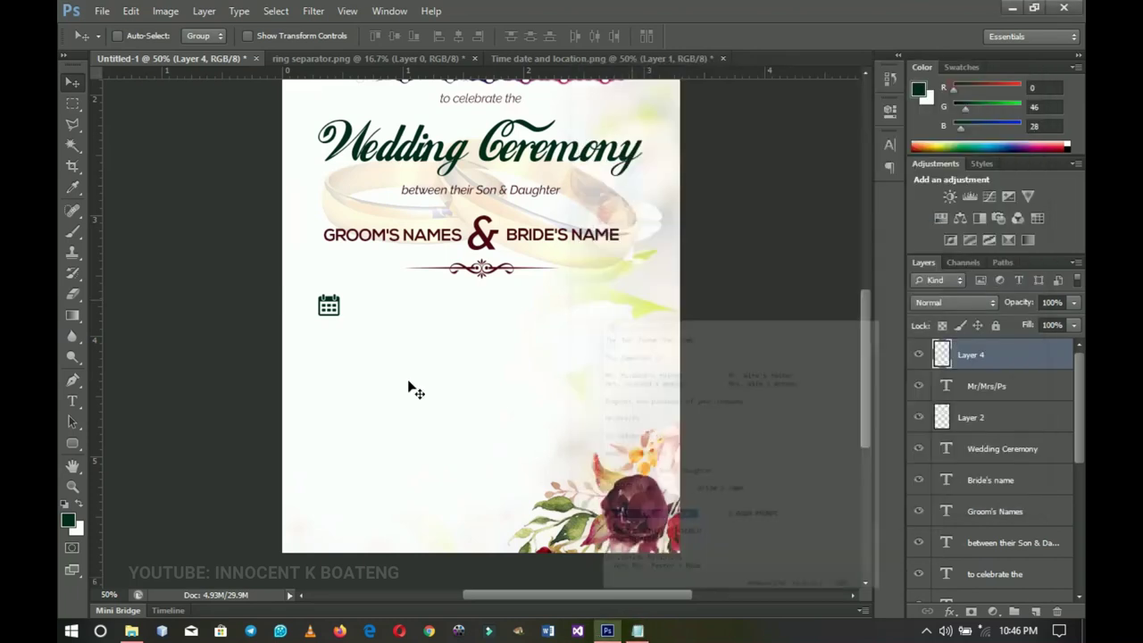
- Add the text "TUESDAY, 4TH FEB. 2020" in Akrobat Bold and place it just beside the calendar icon, vertically centred on it
key("t")
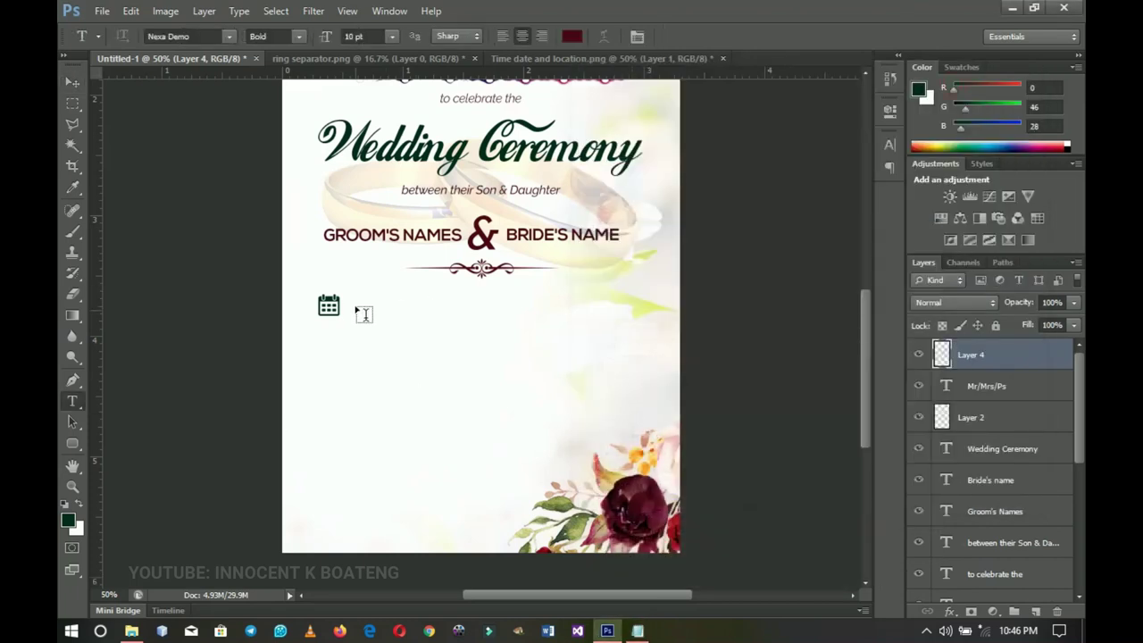
left_click(358, 310)
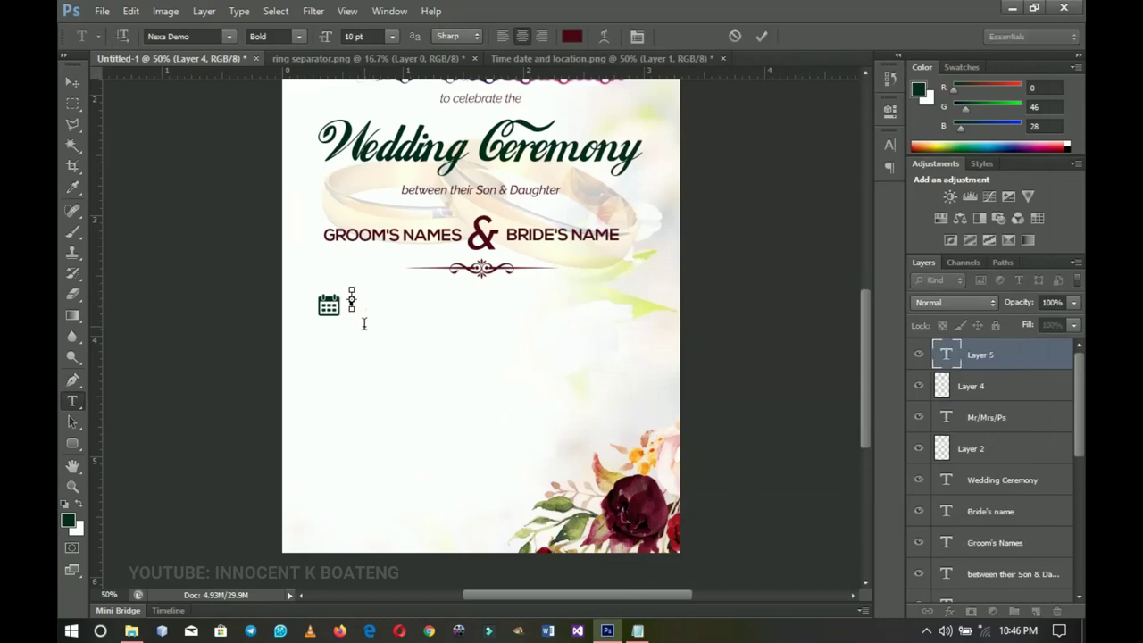
type("TUESDAY 4TH FEB. 2020")
key("ctrl+a")
left_click(196, 36)
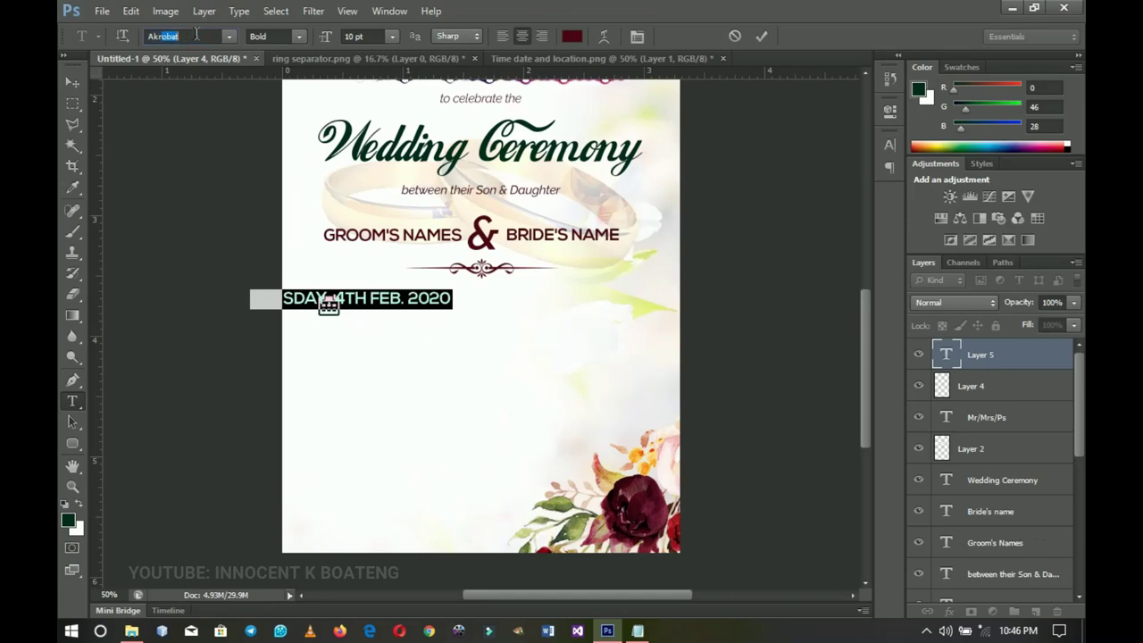
type("Akr")
key("Return")
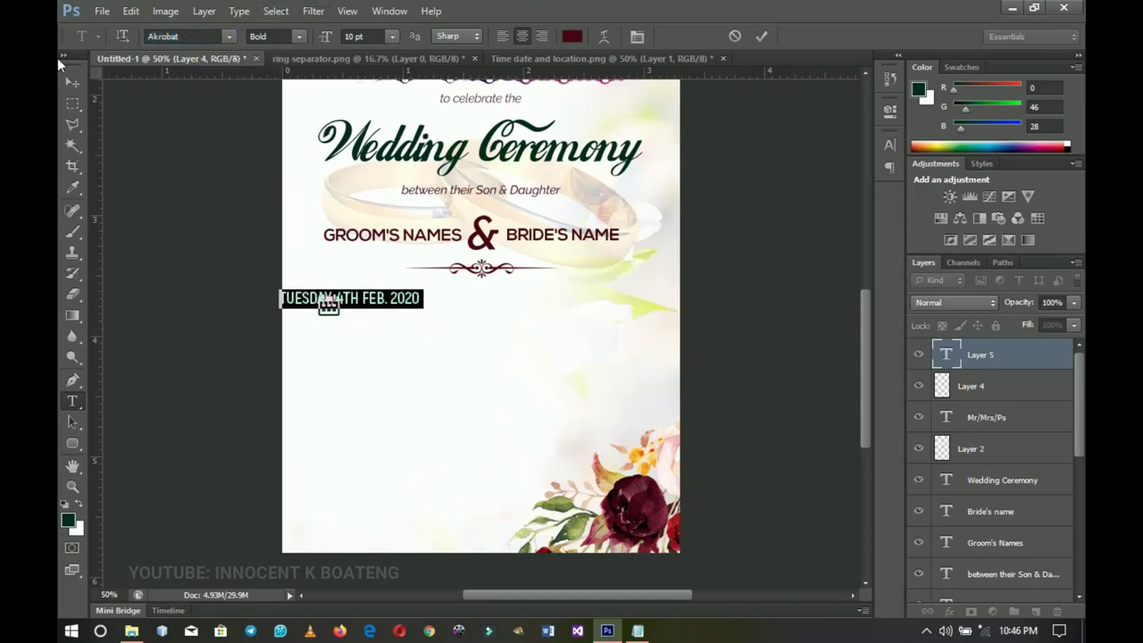
left_click(72, 81)
left_click_drag(407, 306, 471, 310)
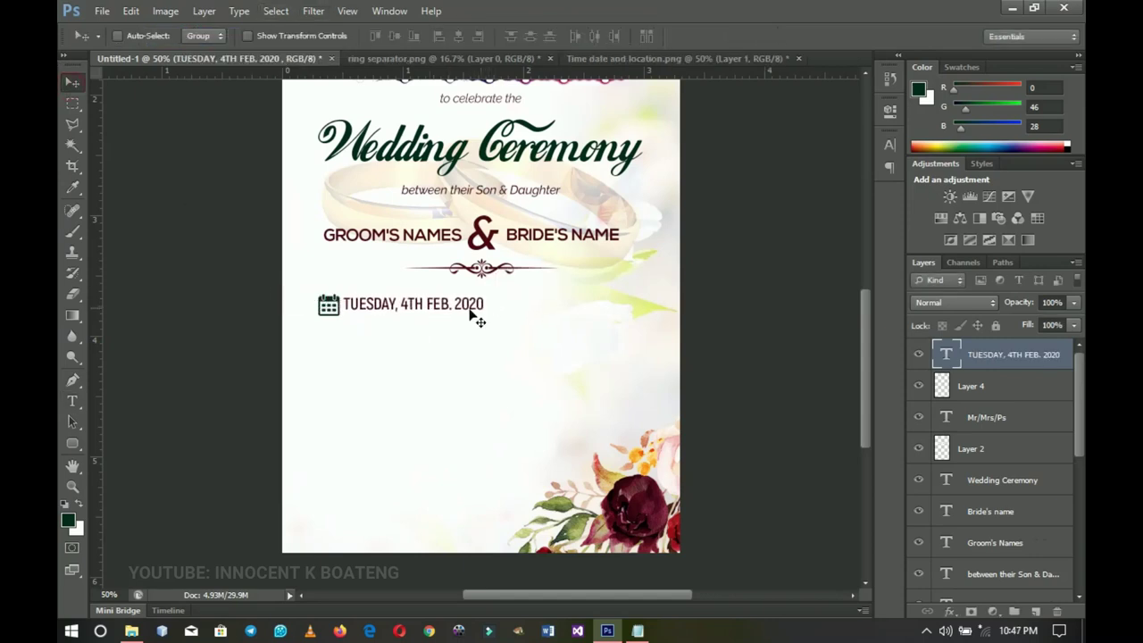
key("Down")
- Recolour the date text dark green #002e1c, sampled from the current foreground colour
double_click(455, 307)
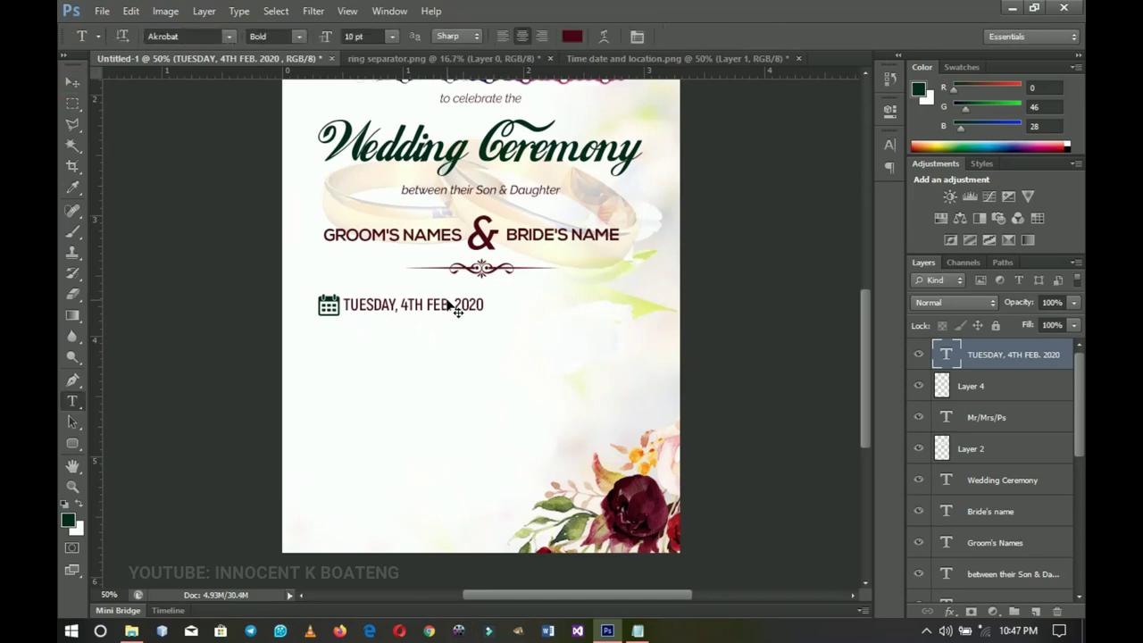
key("ctrl+a")
left_click(573, 36)
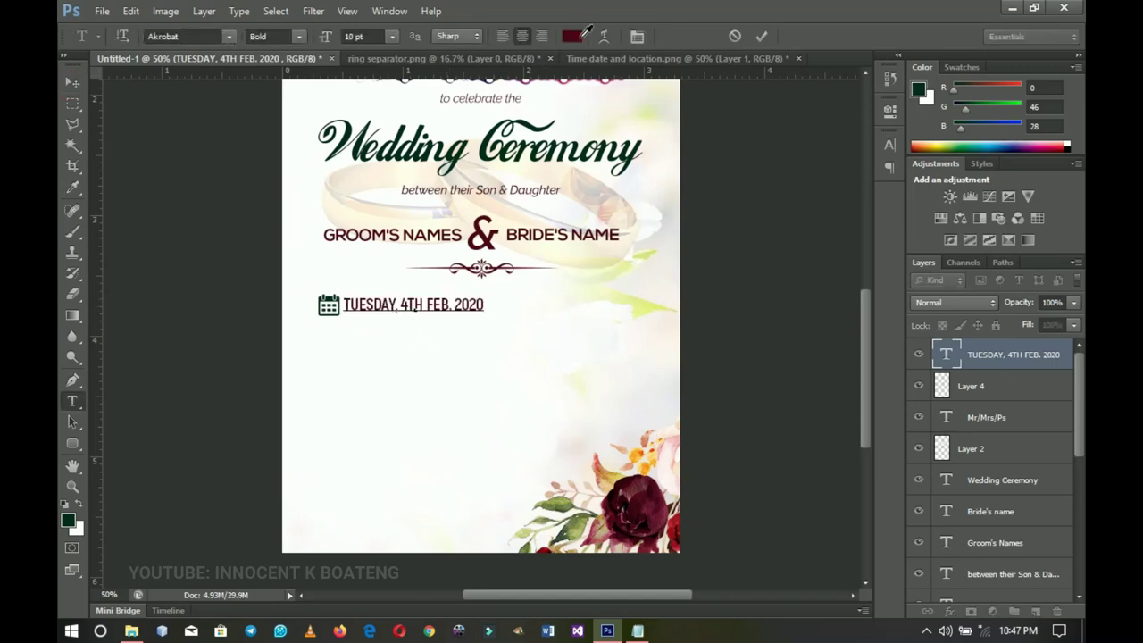
left_click(74, 517)
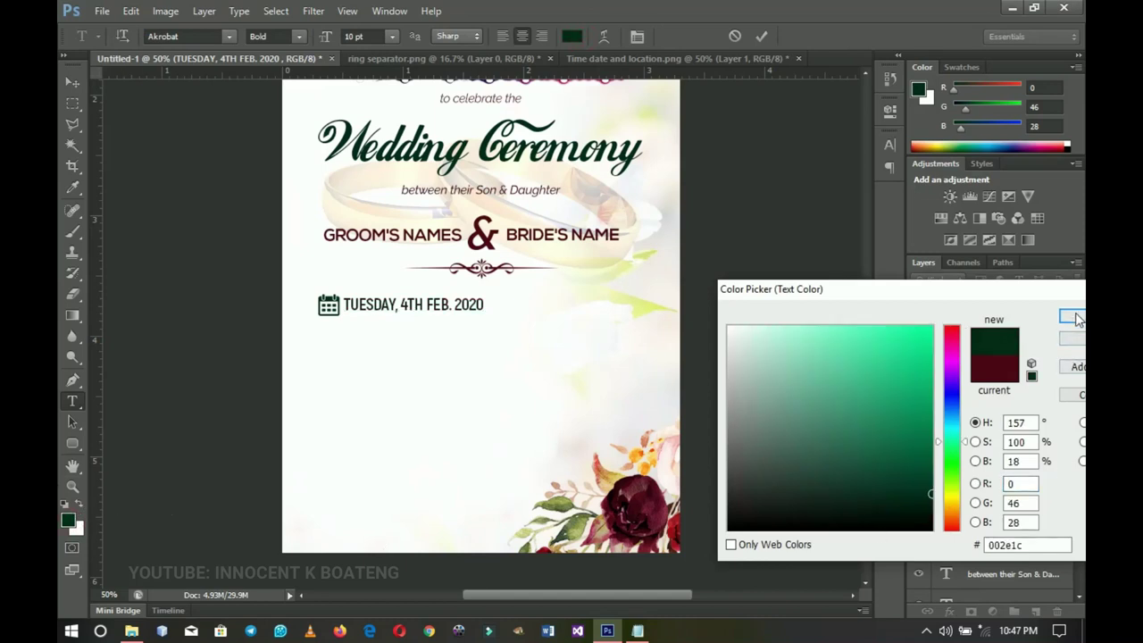
left_click(1074, 318)
left_click(73, 87)
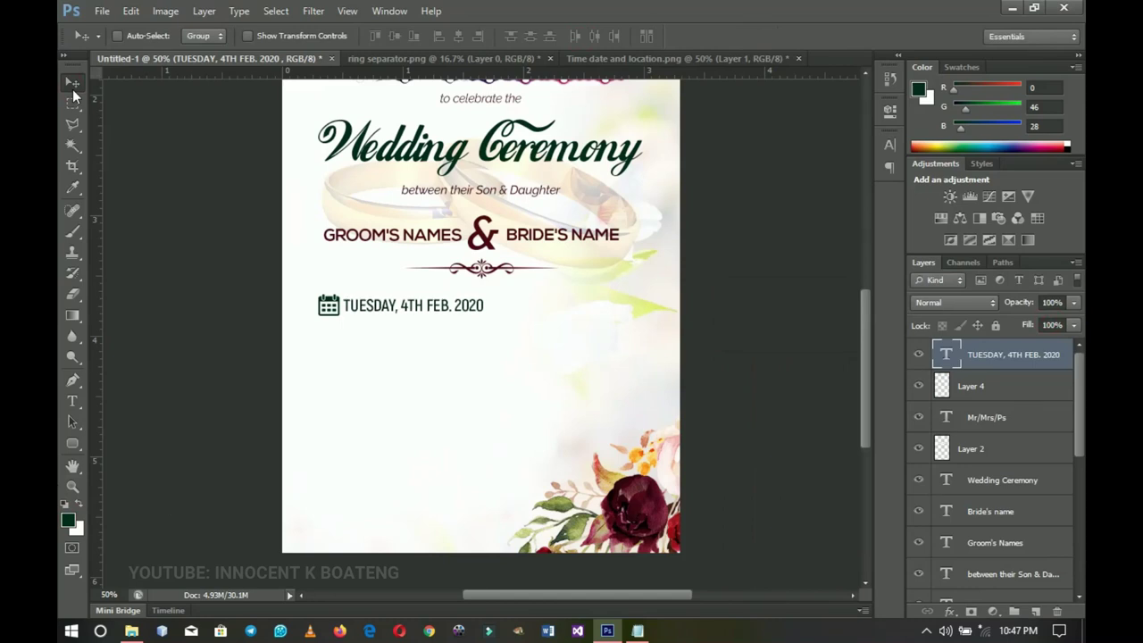
- Select the stopwatch icon in Time date and location.png, copy it to its own layer and bring it into the invitation after the date
left_click(721, 61)
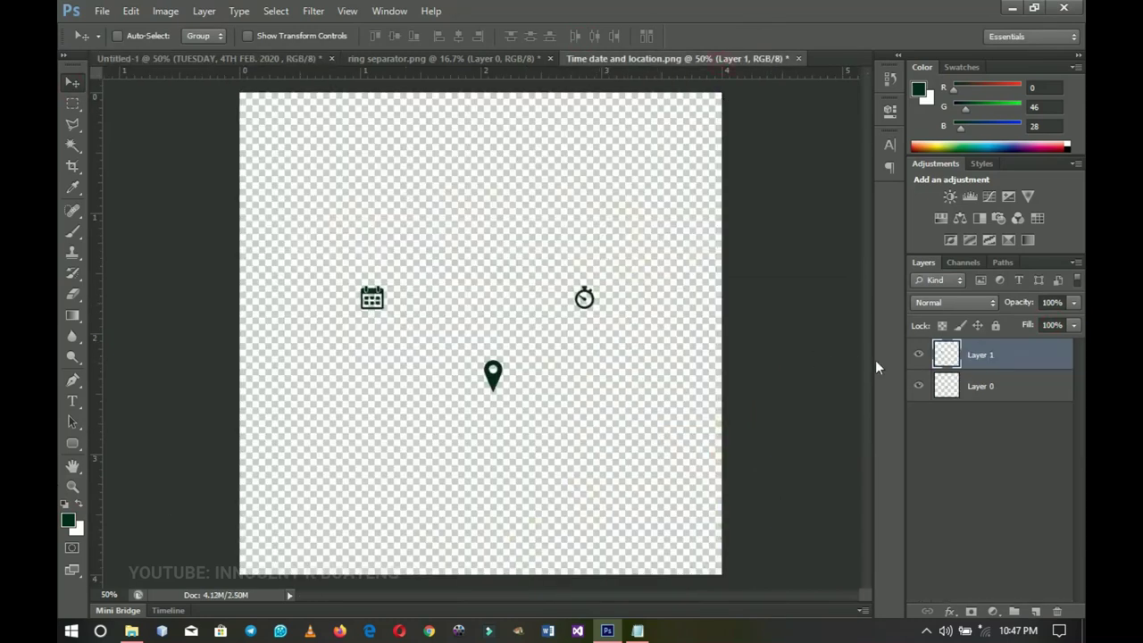
left_click(1003, 394)
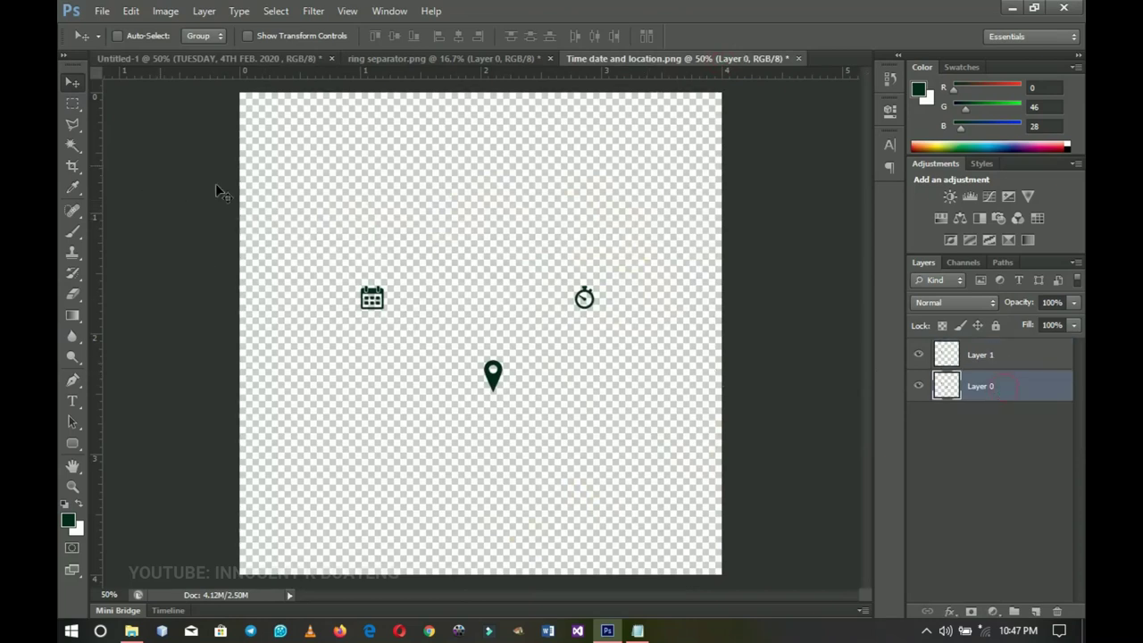
left_click(73, 104)
left_click(166, 104)
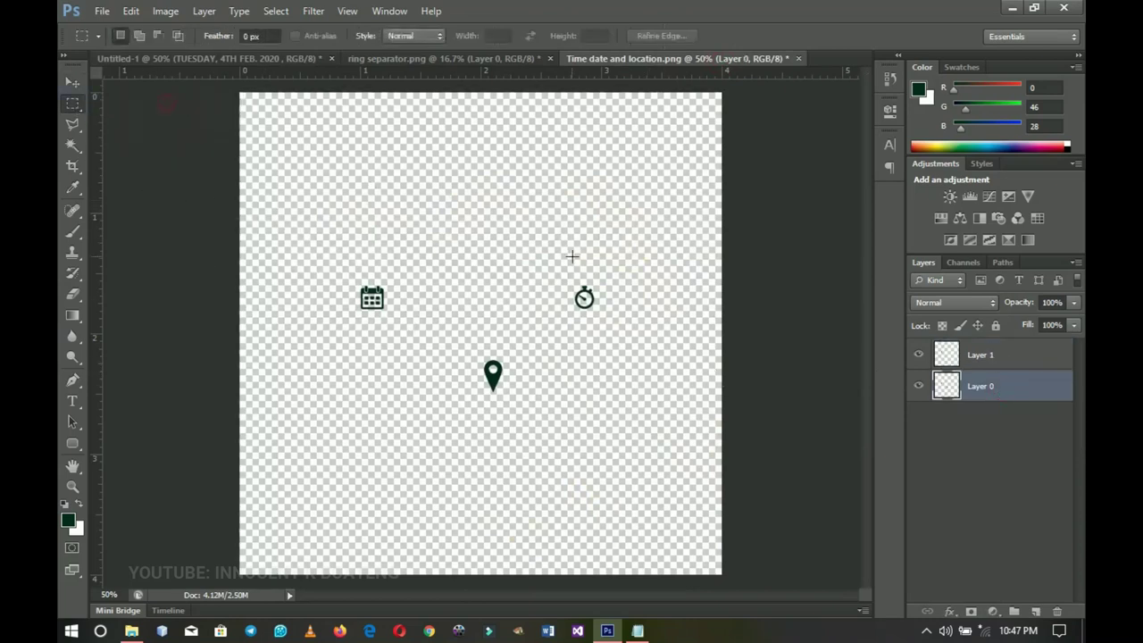
left_click_drag(555, 259, 531, 340)
key("ctrl+j")
key("v")
- Add two horizontal guides along the upper and lower edges of the date row icons
key("z")
left_click(455, 181)
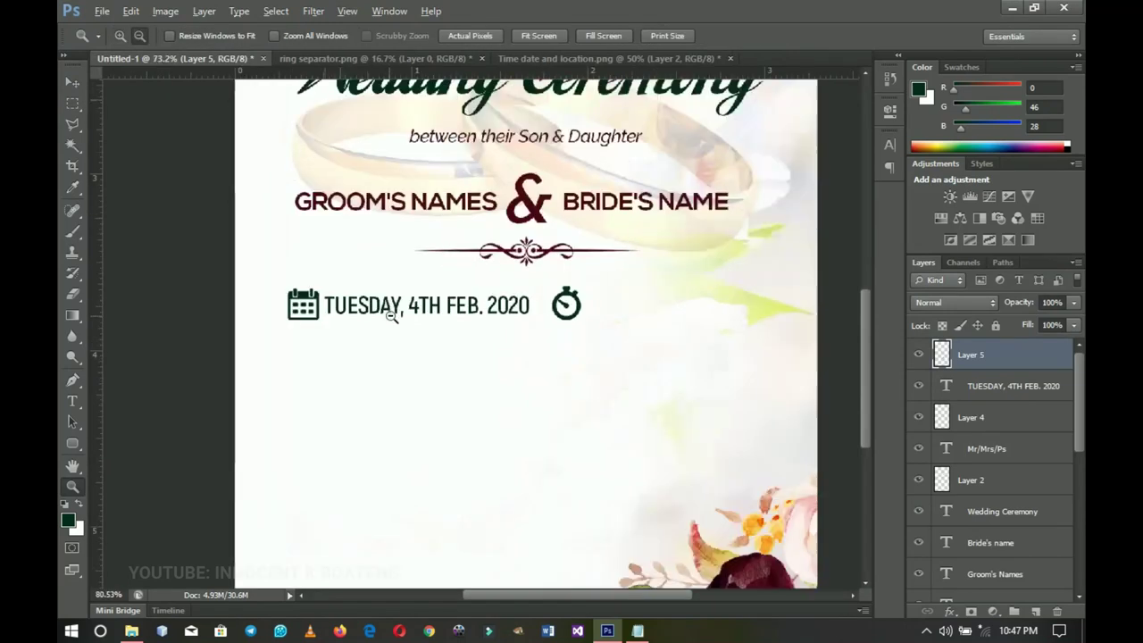
left_click_drag(453, 74, 469, 282)
left_click_drag(474, 71, 485, 321)
left_click(605, 299)
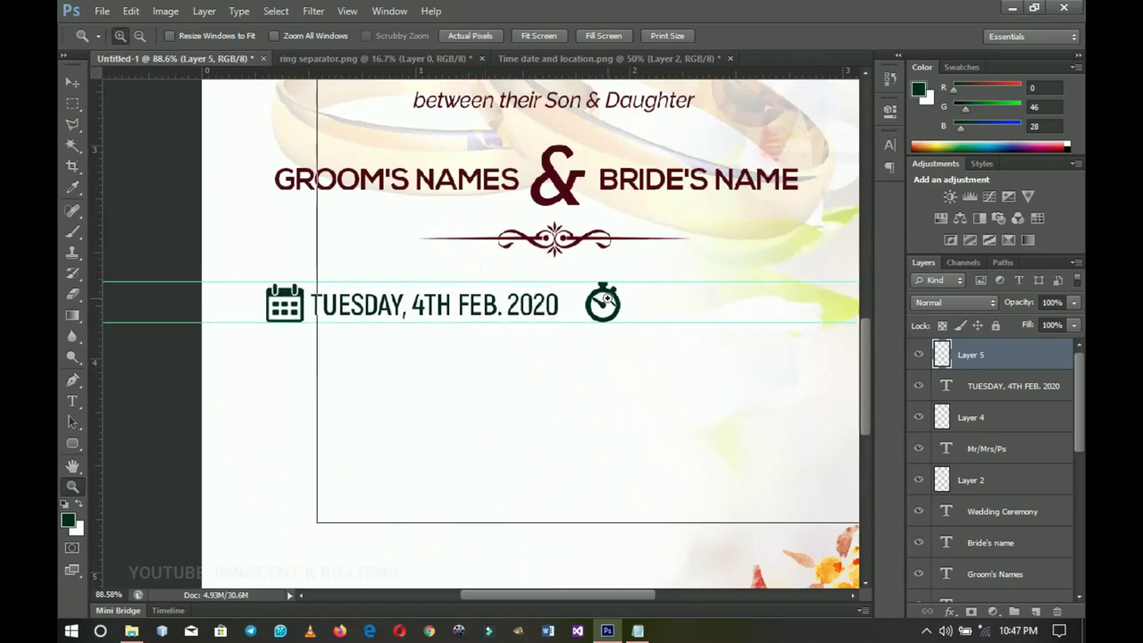
- Scale the stopwatch icon slightly down and nudge it down to sit level with the calendar icon between the guides
key("v")
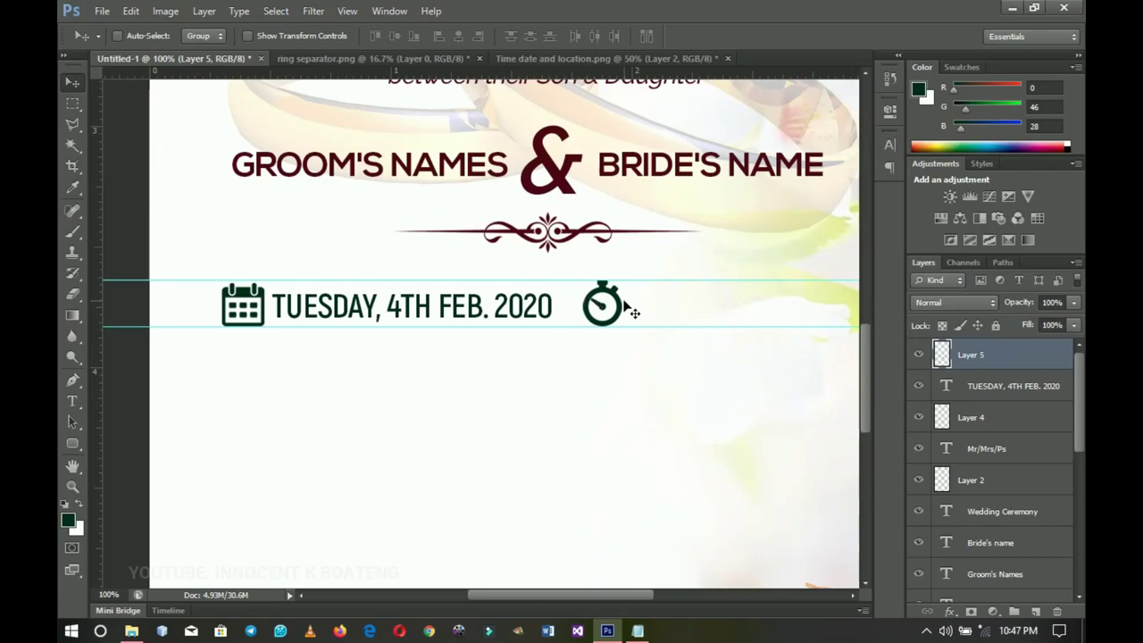
right_click(622, 302)
left_click(640, 306)
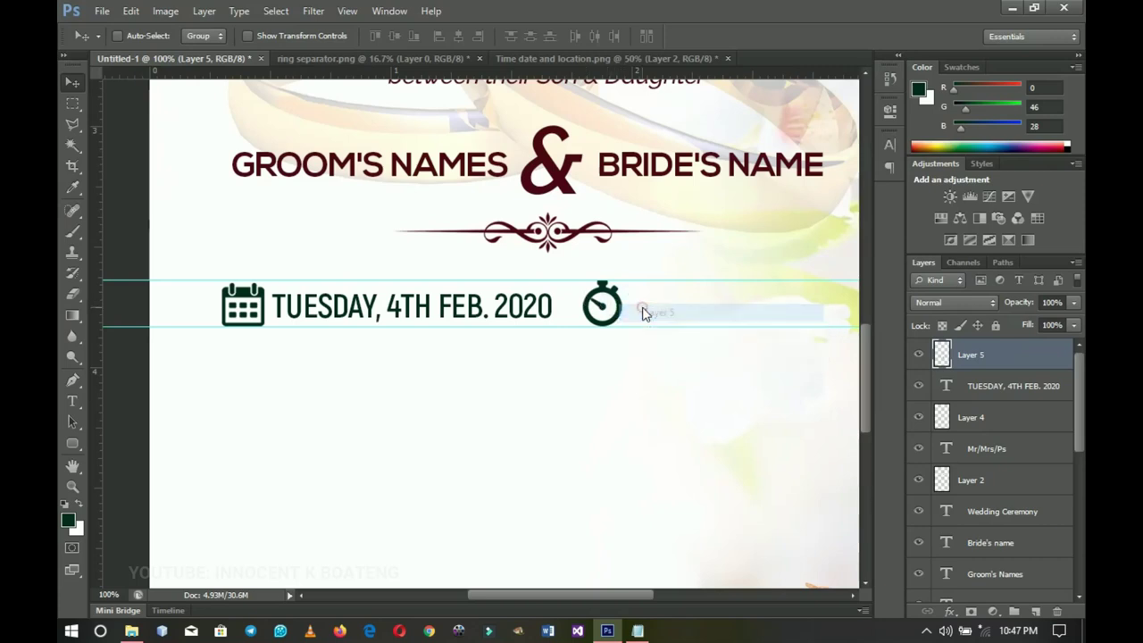
key("ctrl+t")
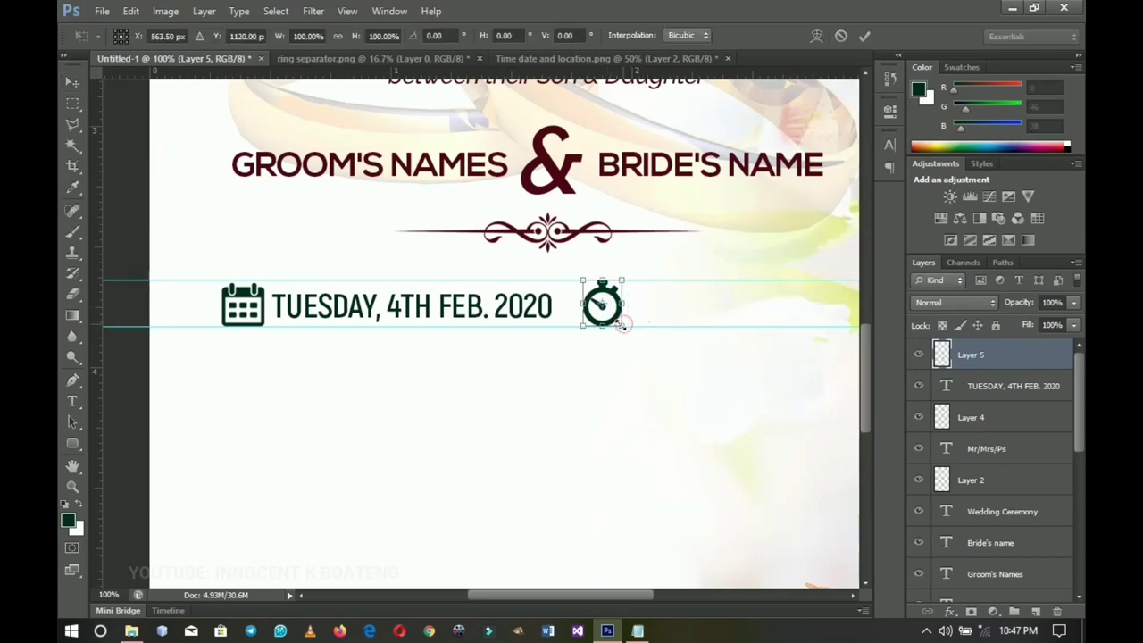
key("Return")
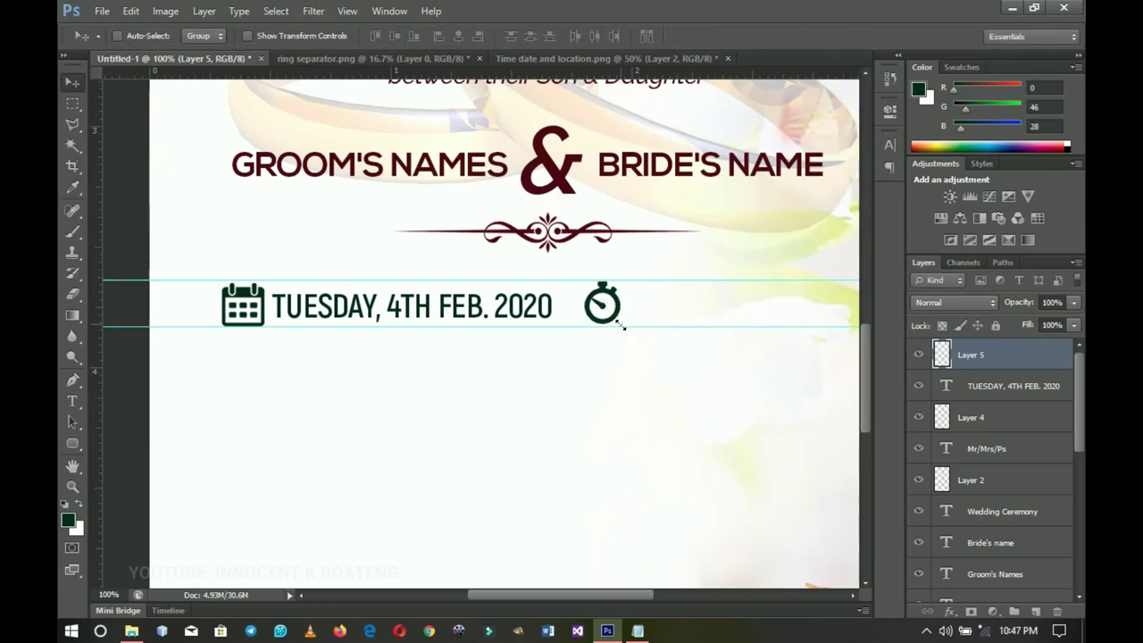
key("Down")
key("Down")
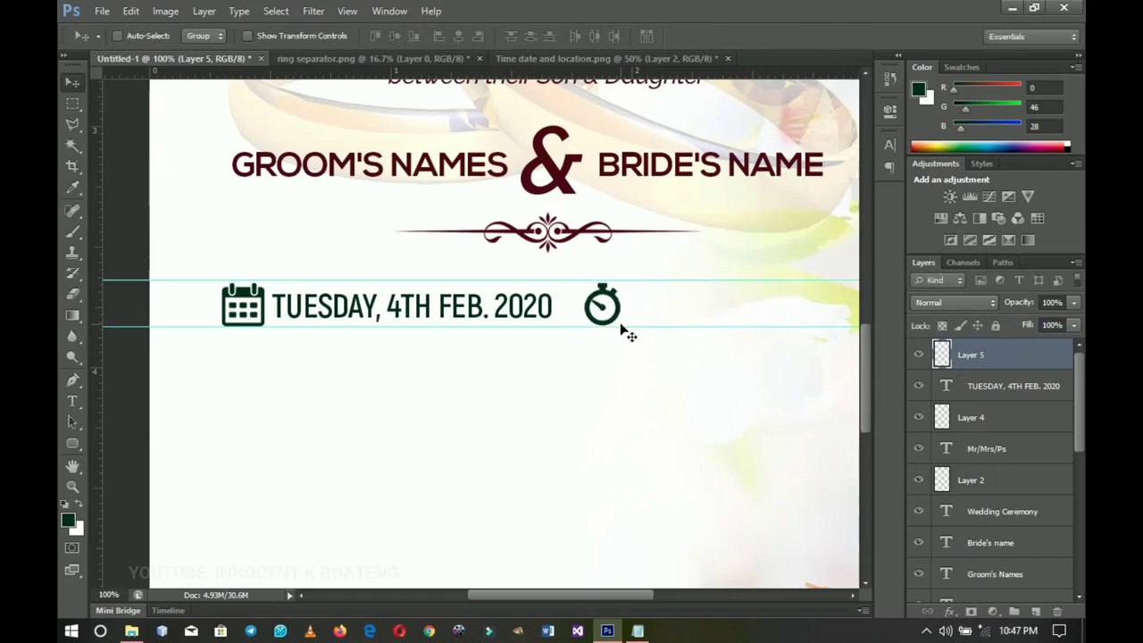
- Duplicate the date text and place the copy directly after the stopwatch icon on the same row
left_click_drag(518, 306, 422, 331)
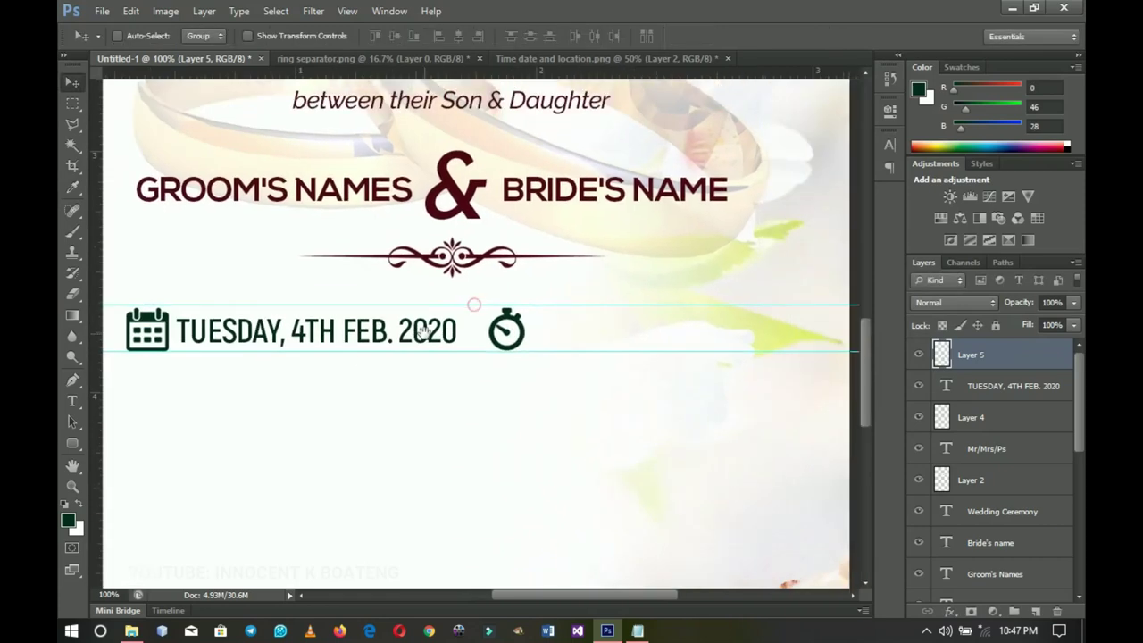
right_click(362, 350)
left_click(410, 347)
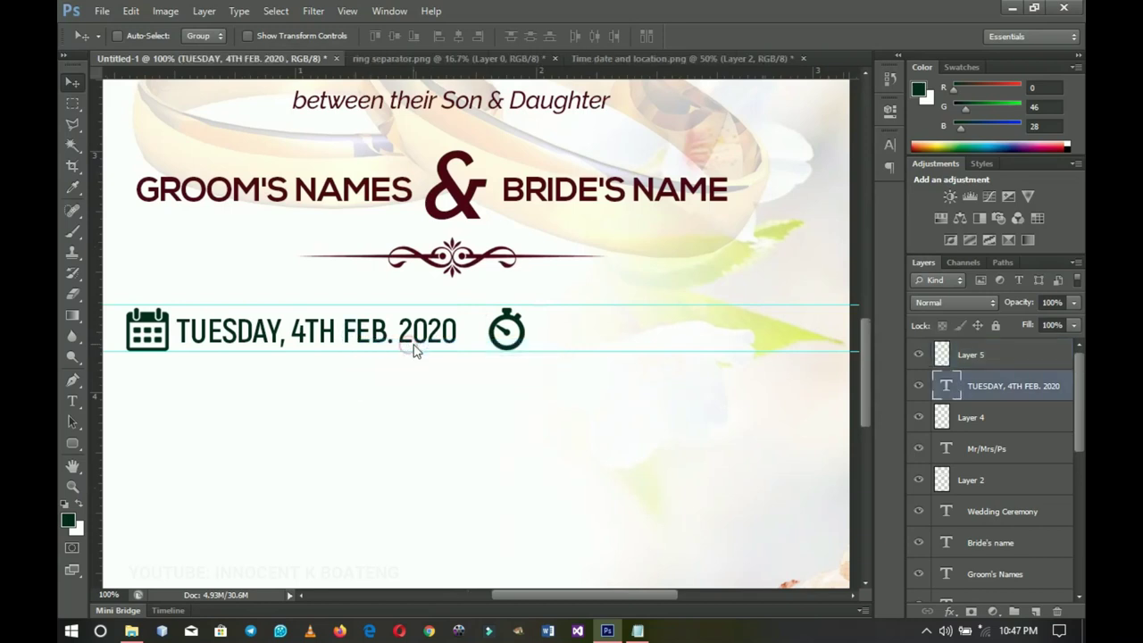
key("ctrl+j")
left_click_drag(300, 335, 650, 313)
- Copy the time "8:00AM PROMPT" from the Notepad wording and return to the invitation
left_click(638, 630)
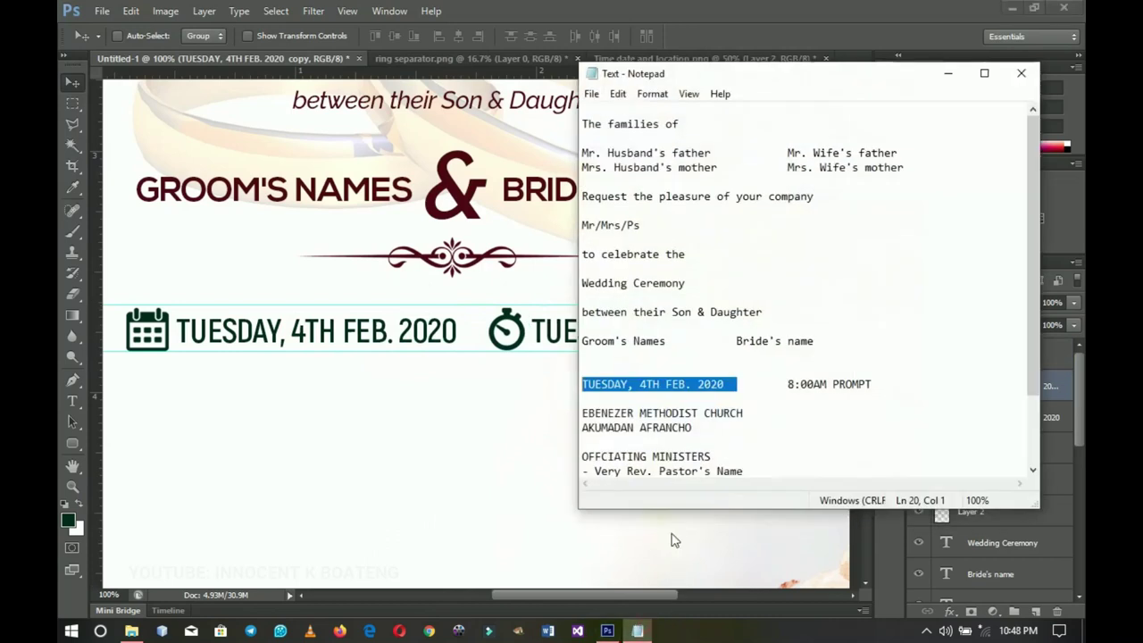
left_click(819, 383)
triple_click(875, 377)
left_click(875, 378)
left_click_drag(876, 378, 787, 383)
key("ctrl+c")
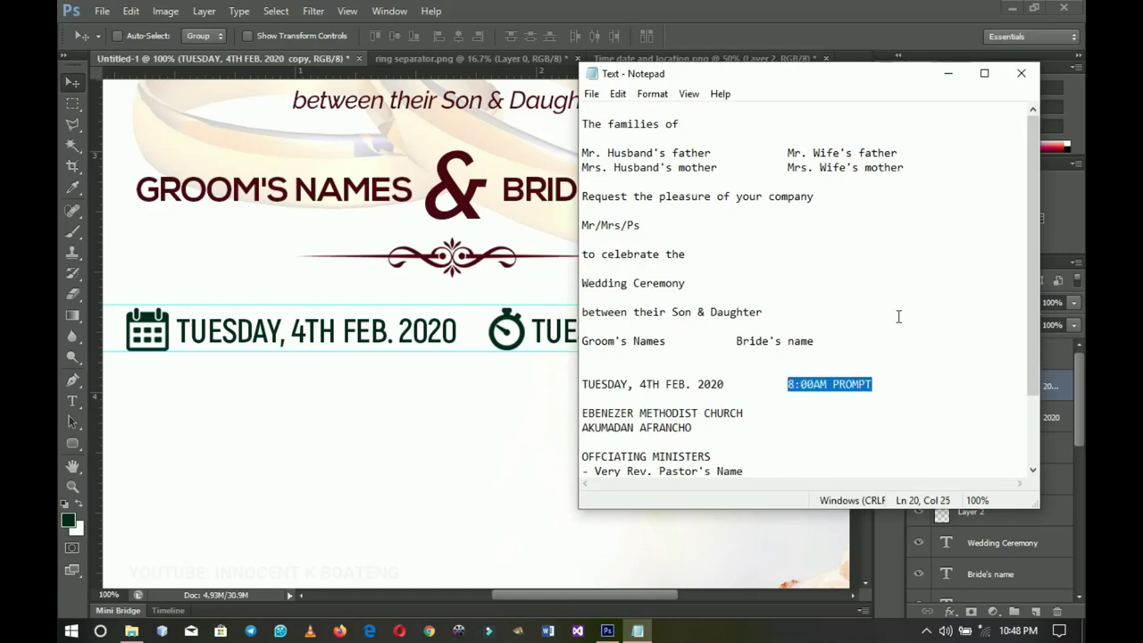
left_click(948, 74)
- Replace the duplicated date with "8:00AM PROMPT" and move it close to the stopwatch icon
key("t")
left_click(649, 330)
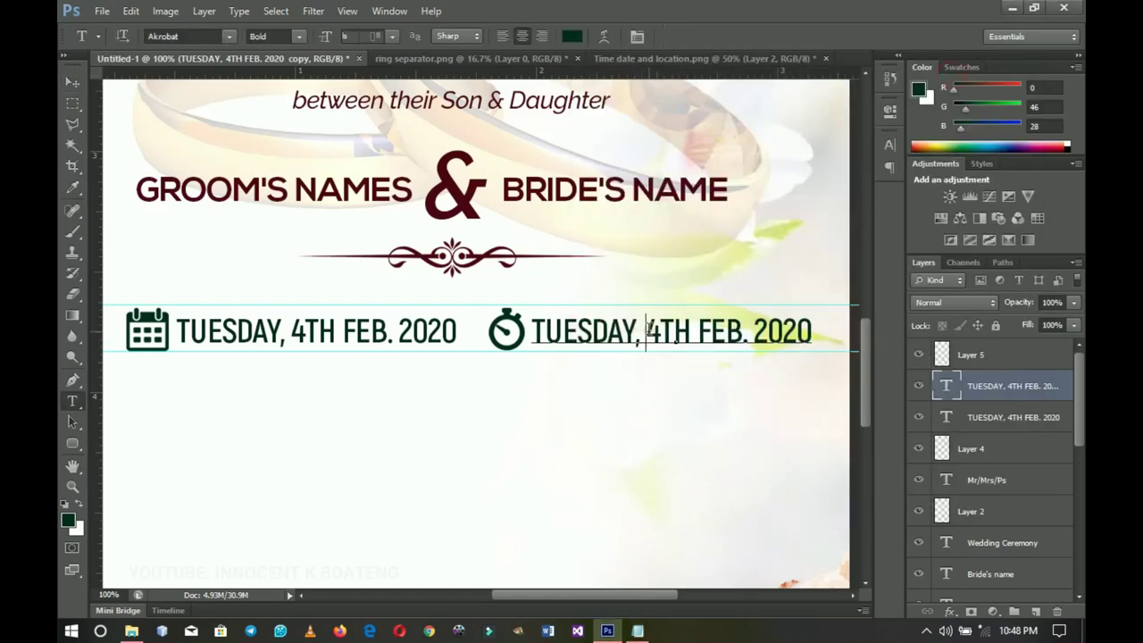
key("ctrl+a")
key("ctrl+v")
left_click(72, 81)
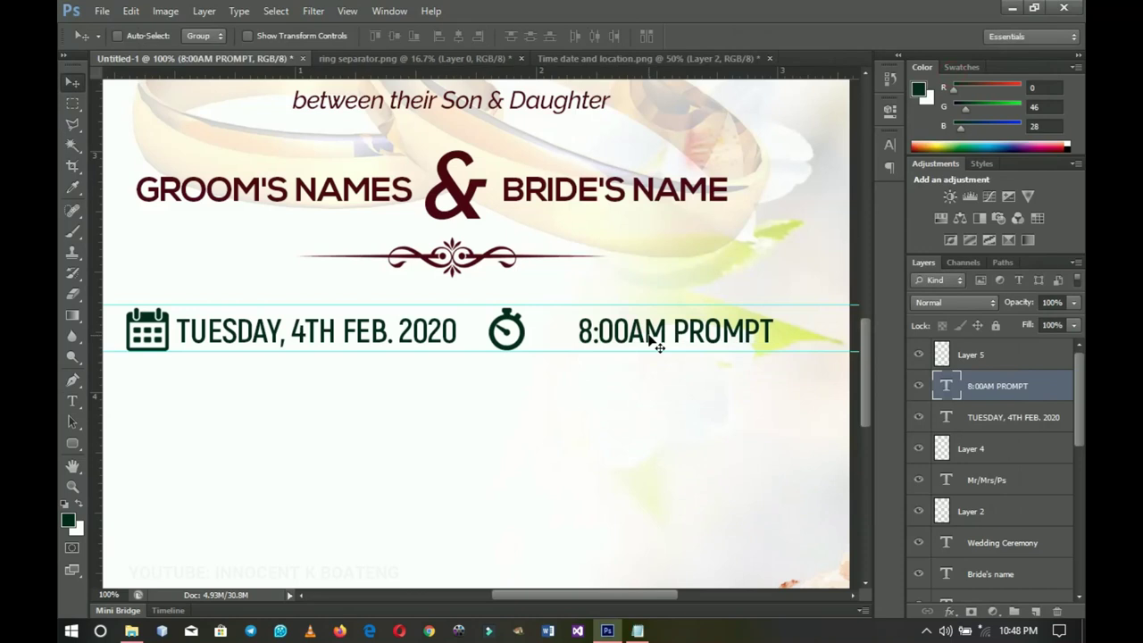
left_click_drag(649, 339, 604, 347)
key("space")
left_click_drag(582, 385, 594, 358)
left_click_drag(714, 339, 615, 289)
- Copy the location pin icon in Time date and location.png to its own layer and place it in the invitation below the date
left_click(637, 56)
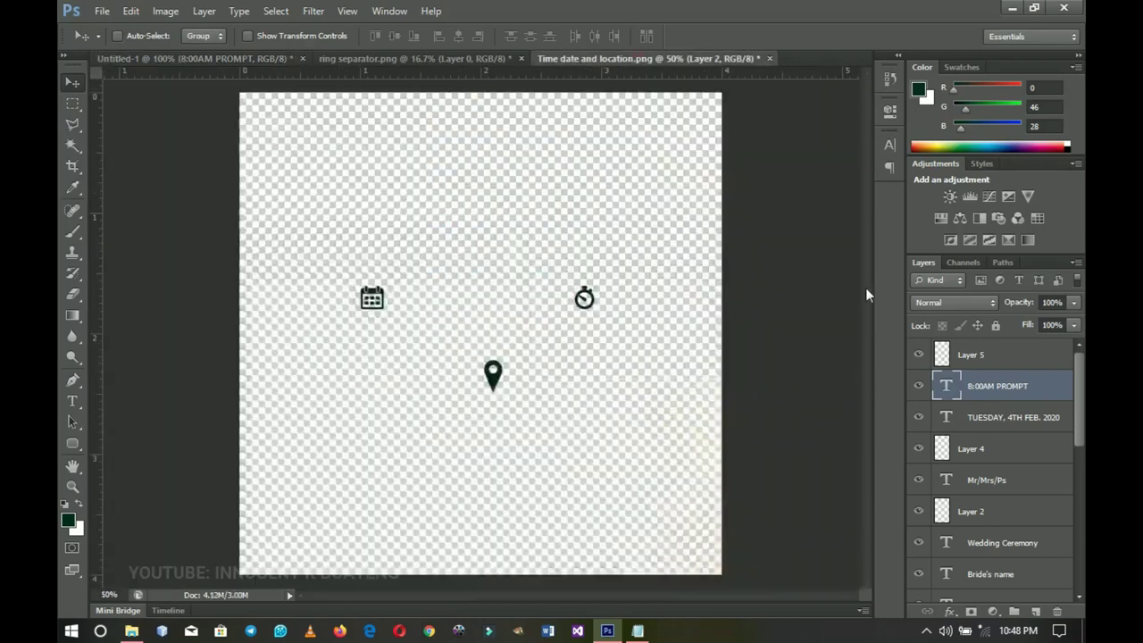
left_click(971, 422)
left_click_drag(590, 409, 1038, 425)
left_click(70, 104)
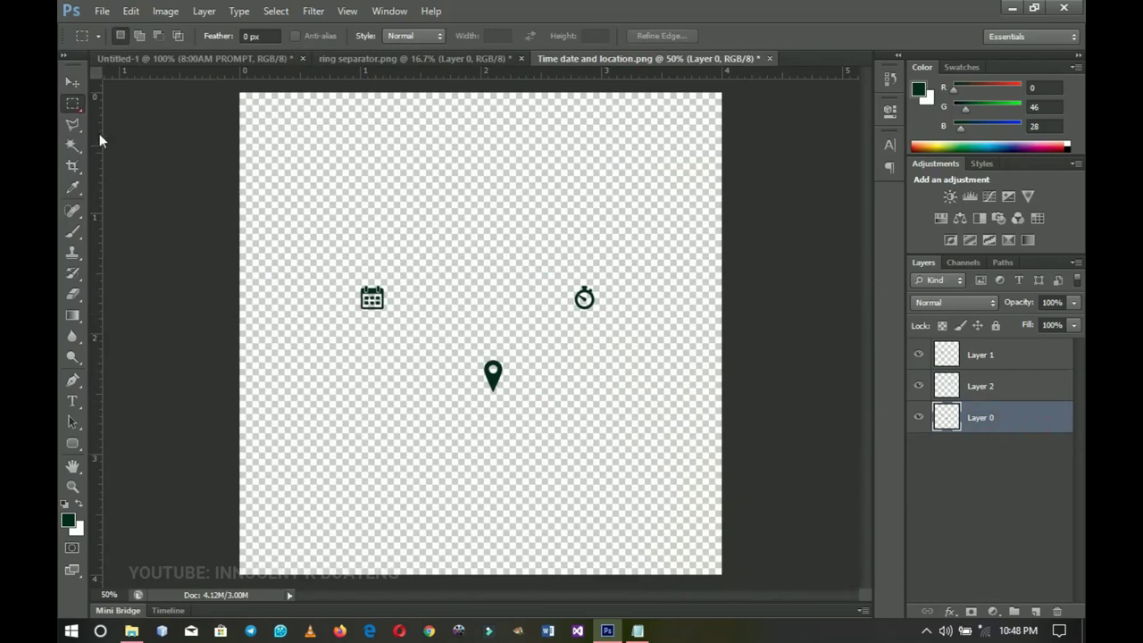
left_click_drag(465, 342, 537, 425)
key("ctrl+j")
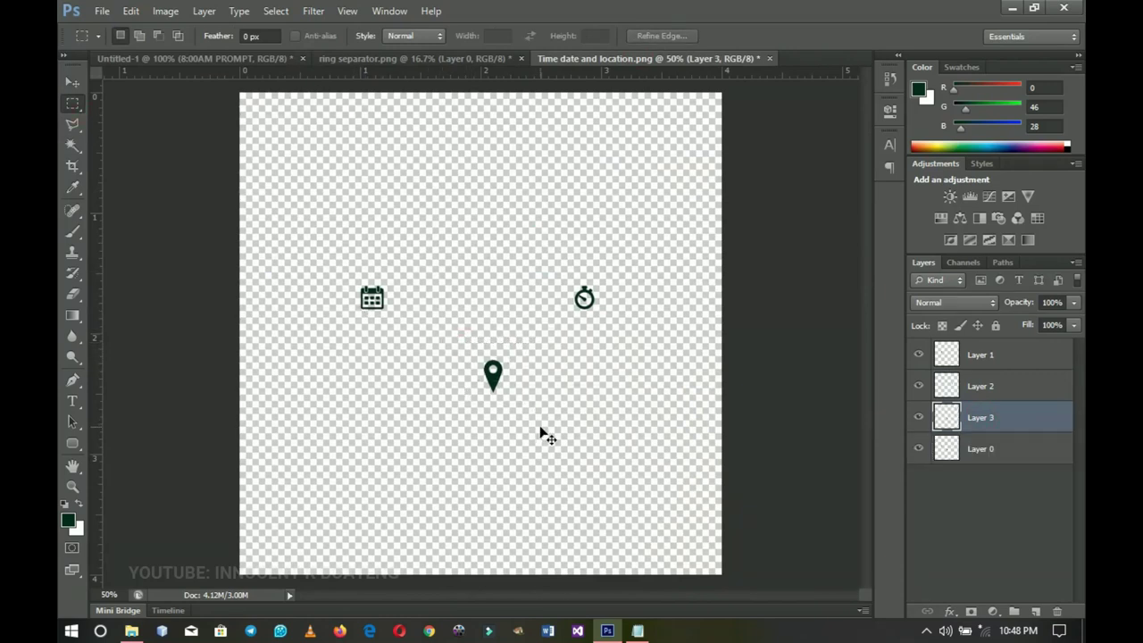
key("v")
left_click_drag(520, 356, 498, 347)
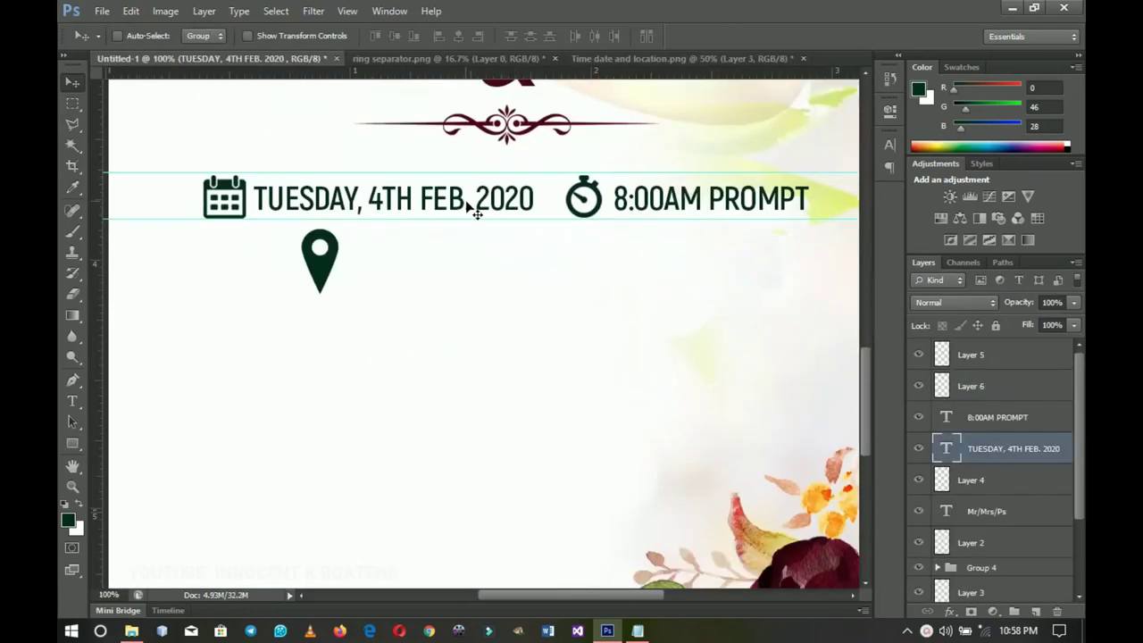
- Duplicate the date text and place the copy beside the location pin below the date row
right_click(466, 204)
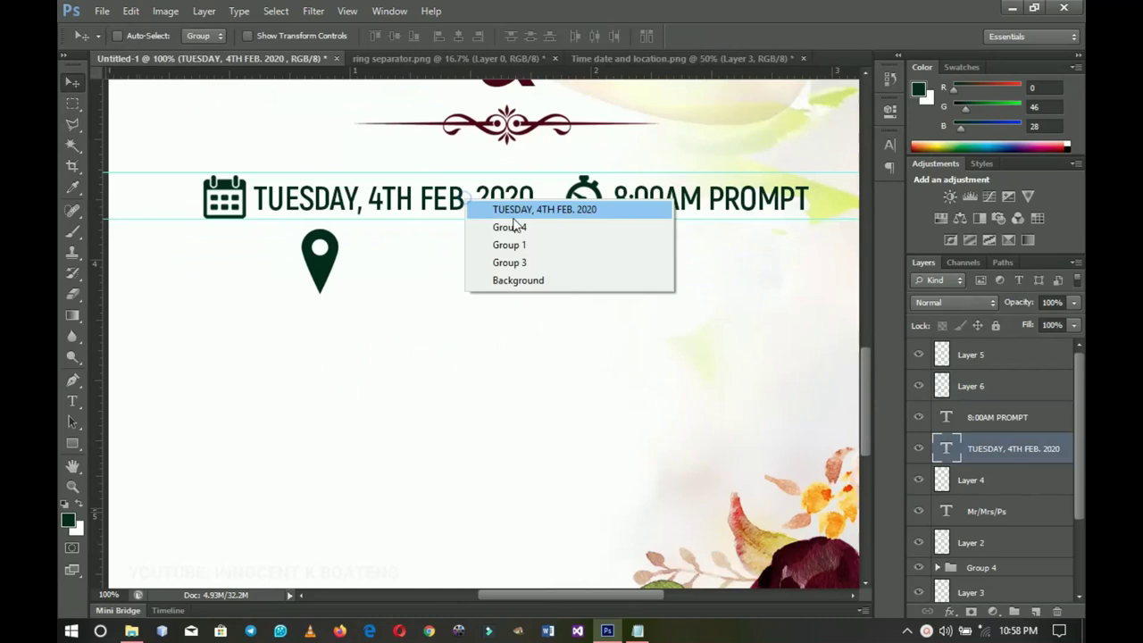
left_click(513, 220)
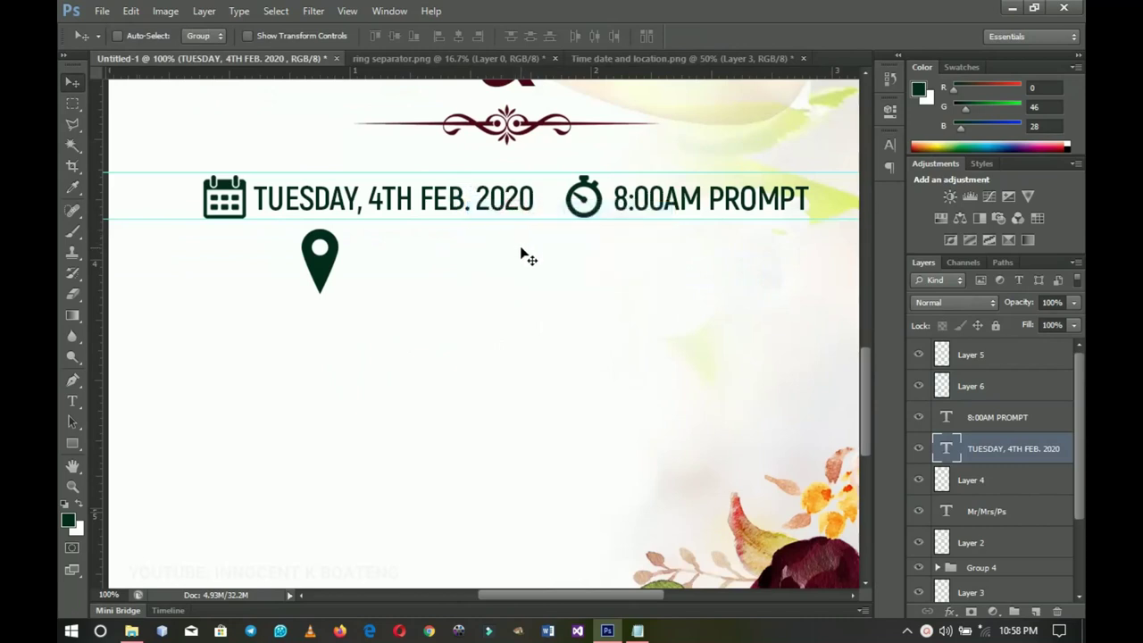
left_click_drag(447, 215, 487, 259)
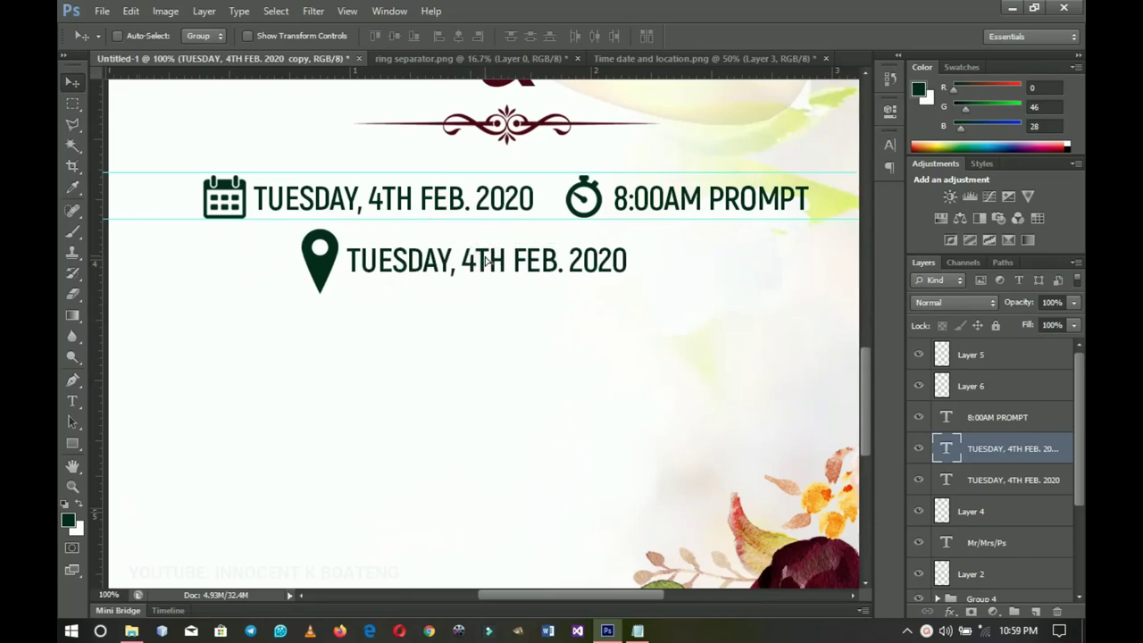
- Copy the two venue lines "EBENEZER METHODIST CHURCH" and "AKUMADAN AFRANCHO" from the Notepad wording
scroll(487, 260, "down", 1)
scroll(485, 276, "up", 3)
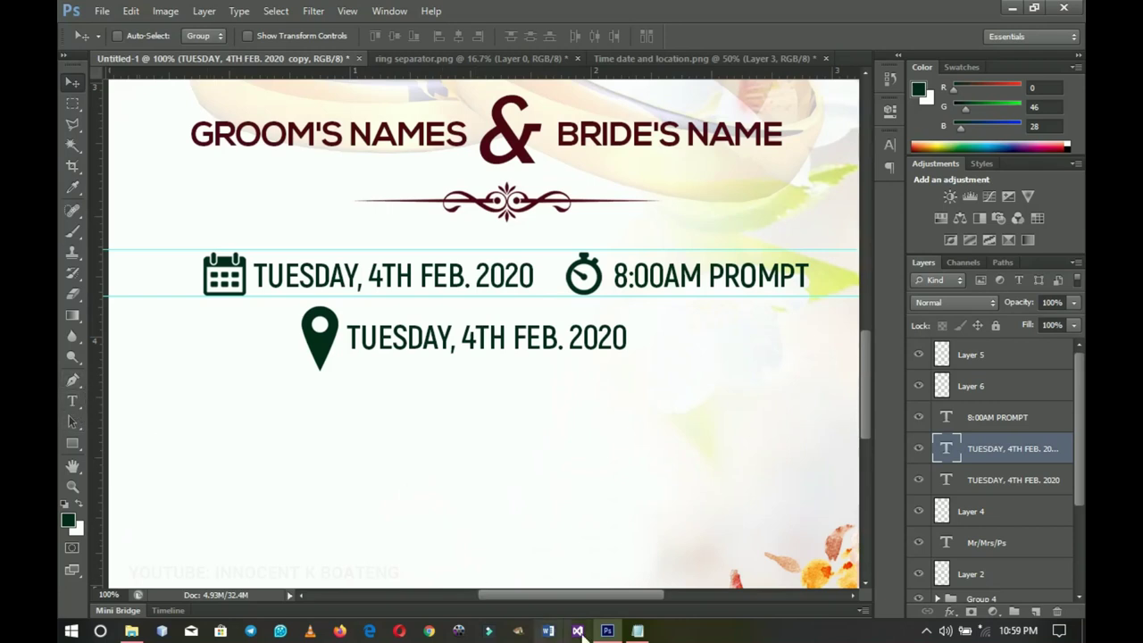
left_click(638, 630)
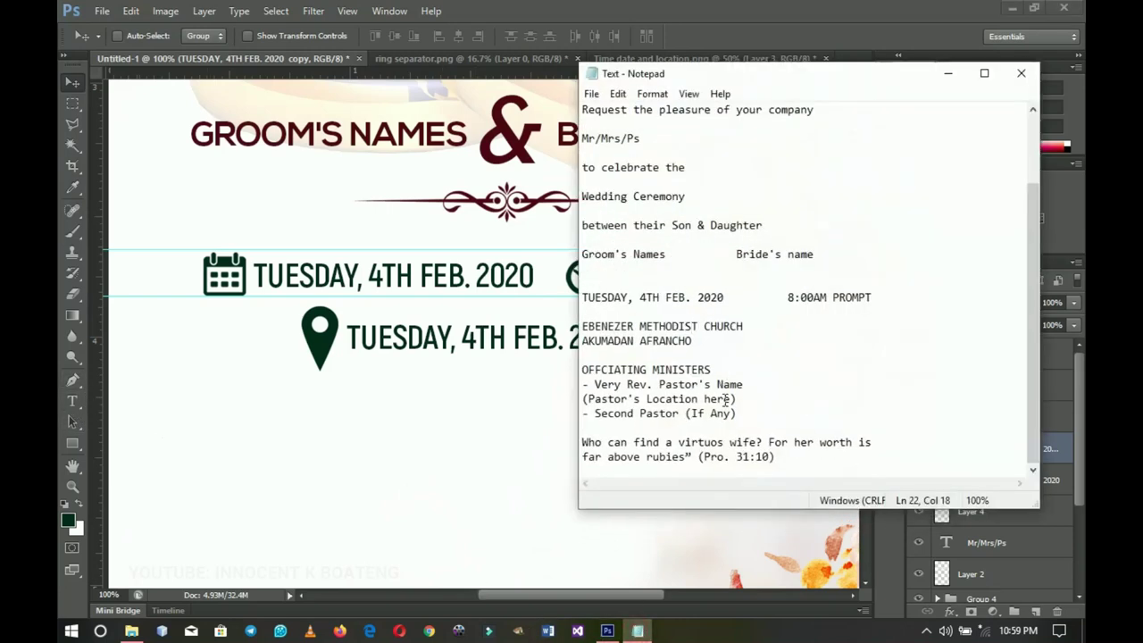
left_click_drag(702, 341, 583, 327)
key("ctrl+c")
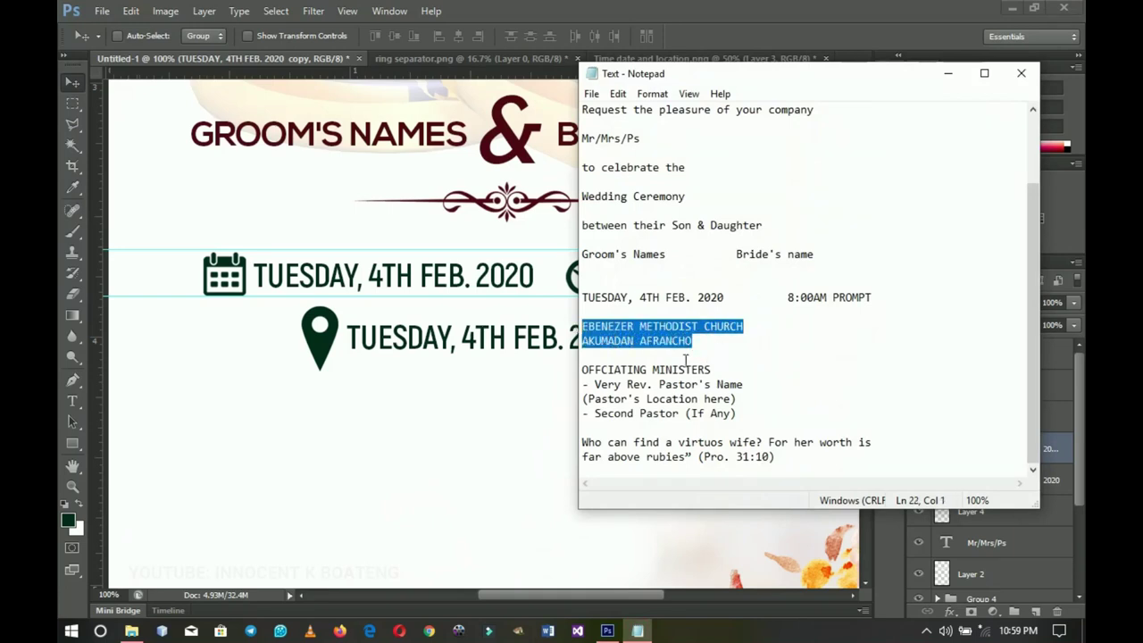
- Replace the duplicated date beside the location pin with the copied venue lines "EBENEZER METHODIST CHURCH" and "AKUMADAN AFRANCHO"
left_click(949, 79)
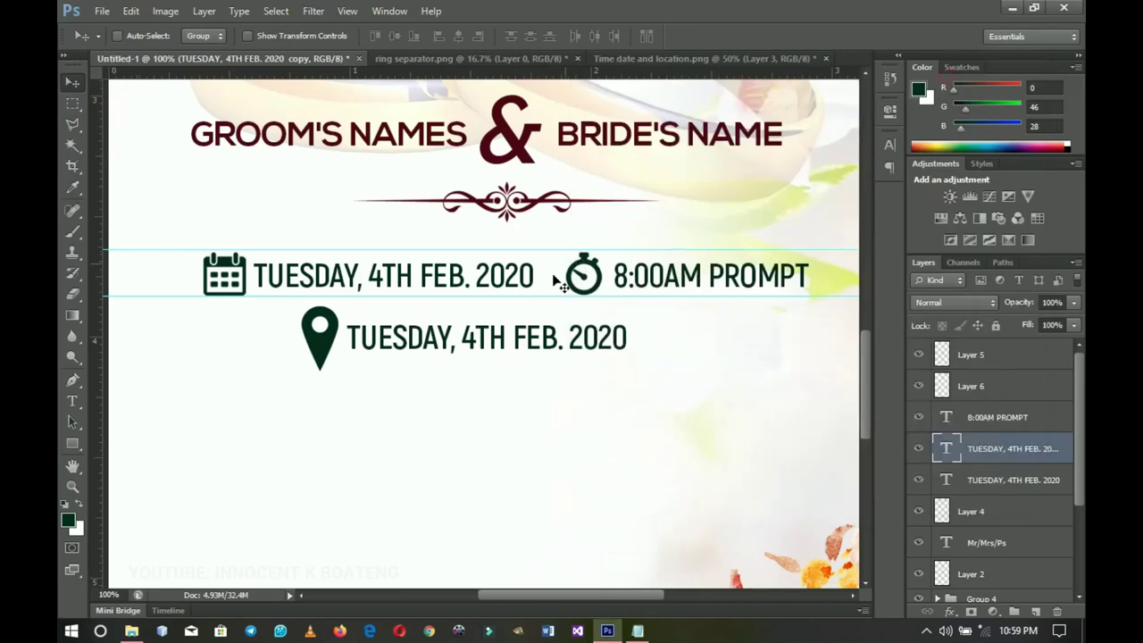
key("t")
left_click(474, 338)
key("ctrl+a")
key("ctrl+v")
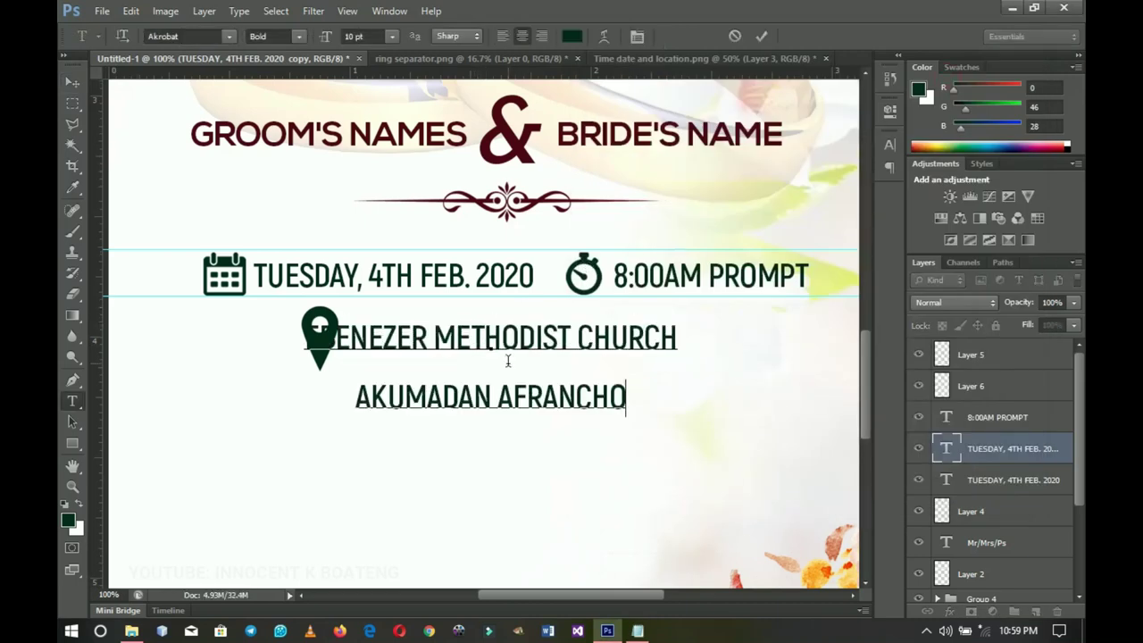
- Tighten the leading of the two venue lines to 8.68 pt and move the text just clear of the location pin
key("ctrl+a")
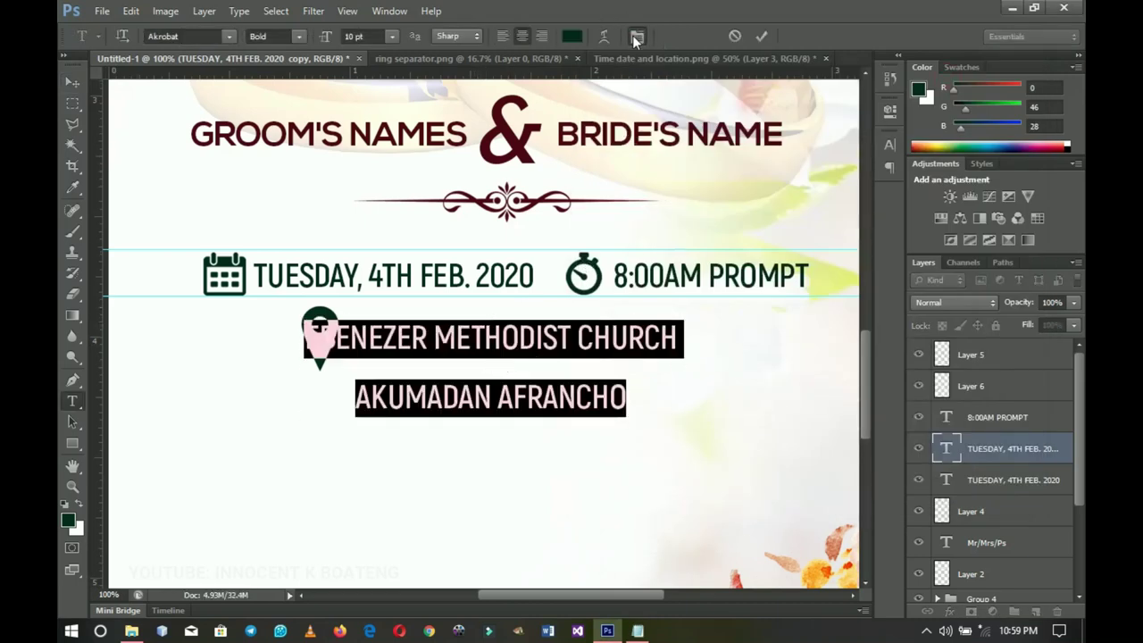
left_click(635, 36)
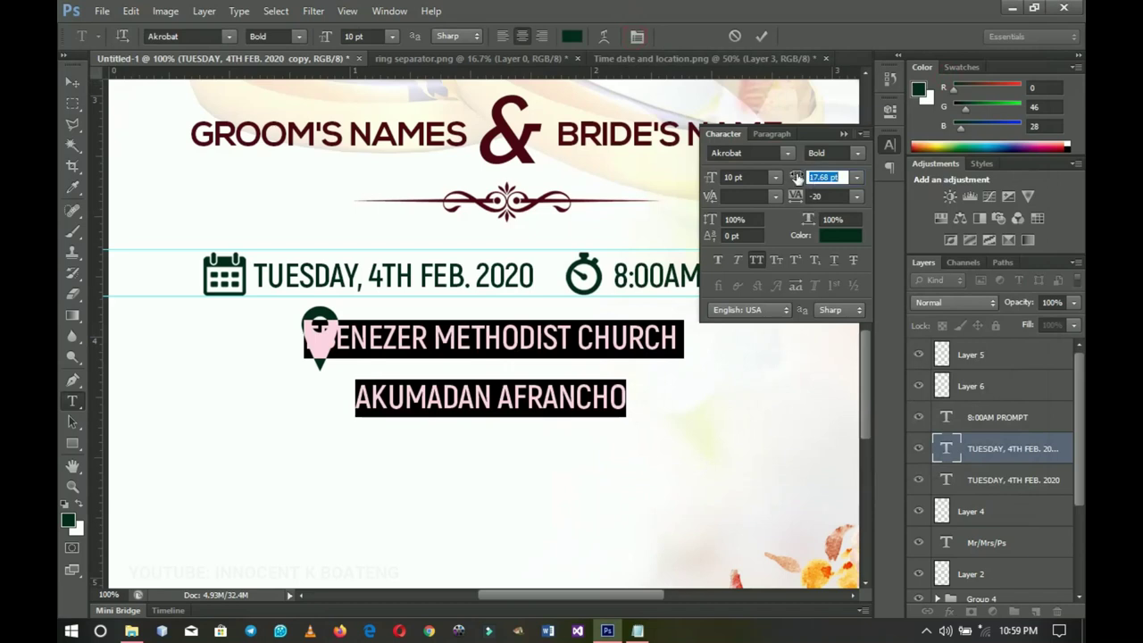
left_click_drag(797, 177, 790, 176)
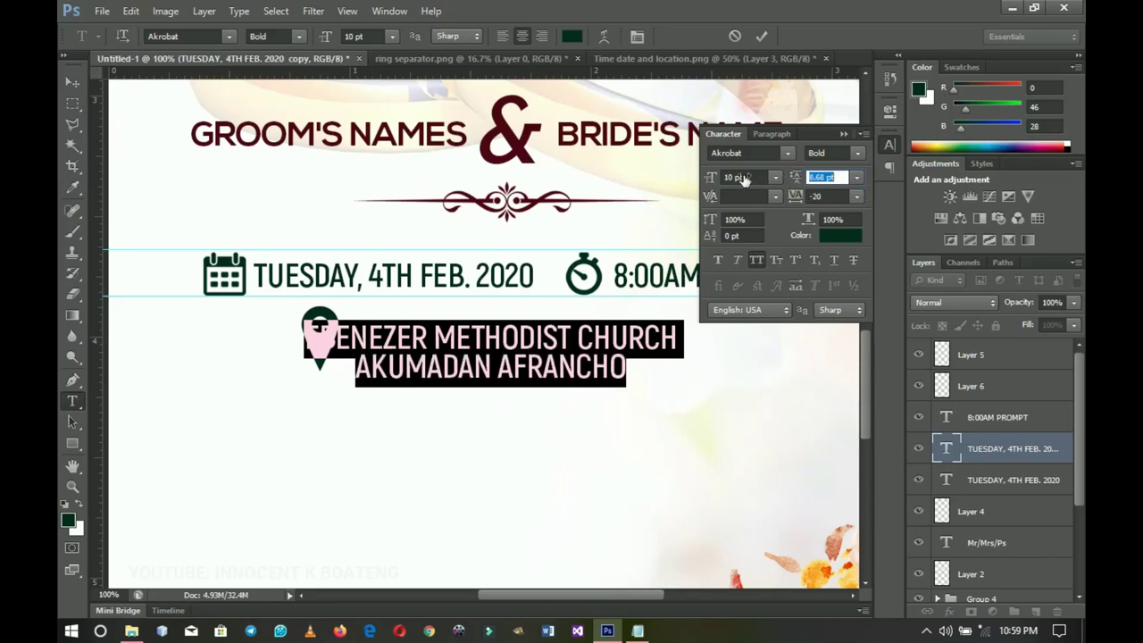
left_click(68, 84)
left_click_drag(382, 338, 431, 330)
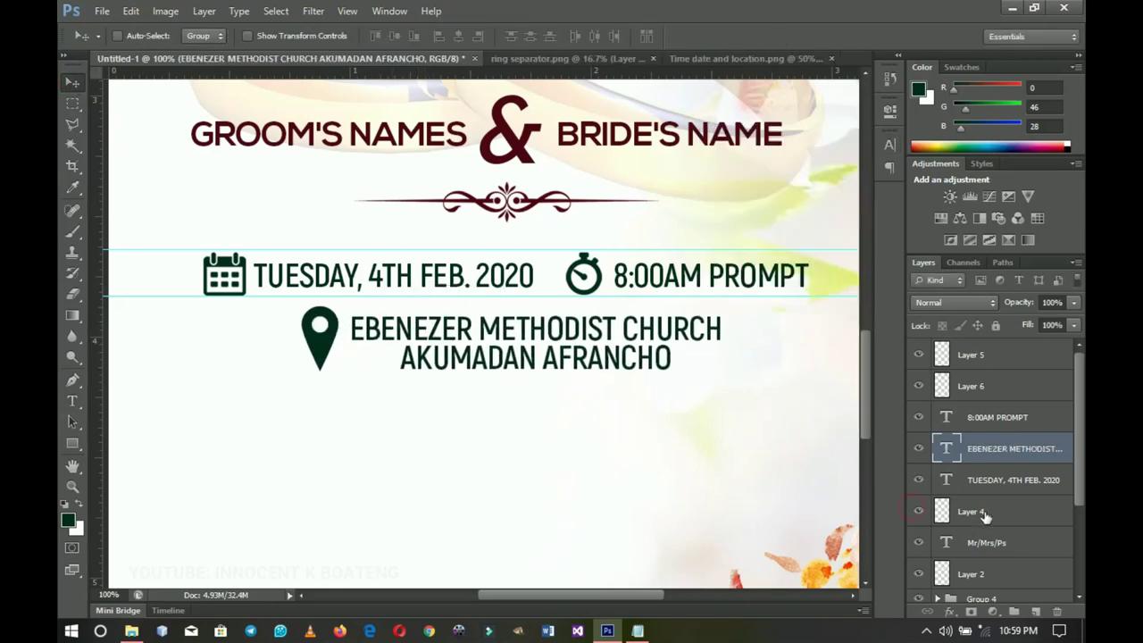
- Group the date, time and venue texts with their three icon layers, and toggle the group's visibility to check its contents
left_click(982, 513)
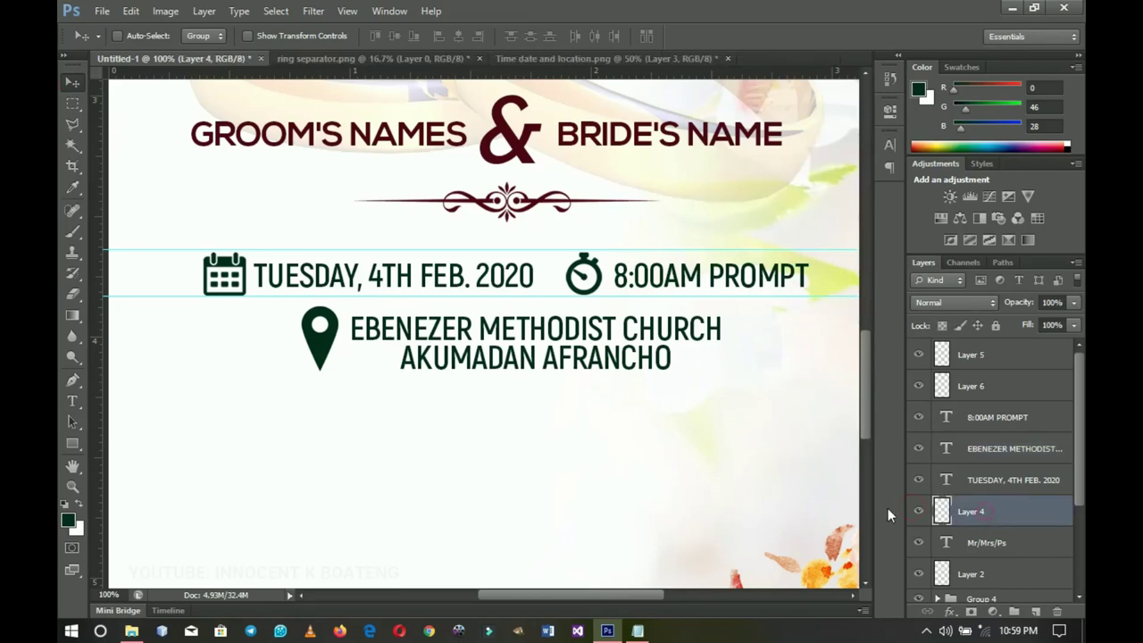
left_click(986, 357, "shift")
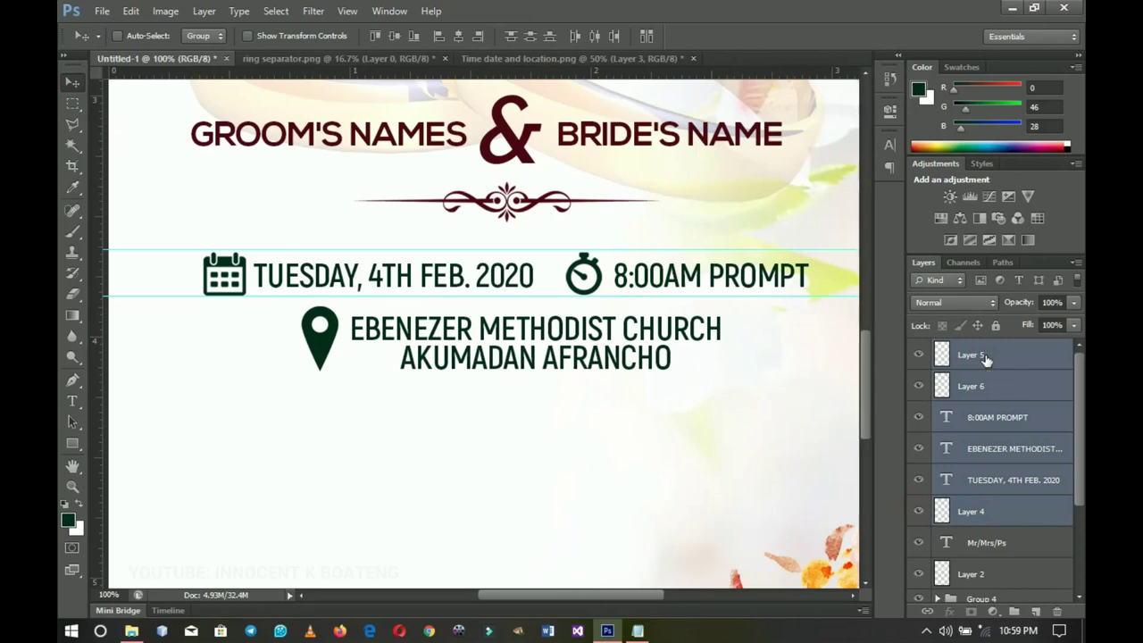
key("ctrl+g")
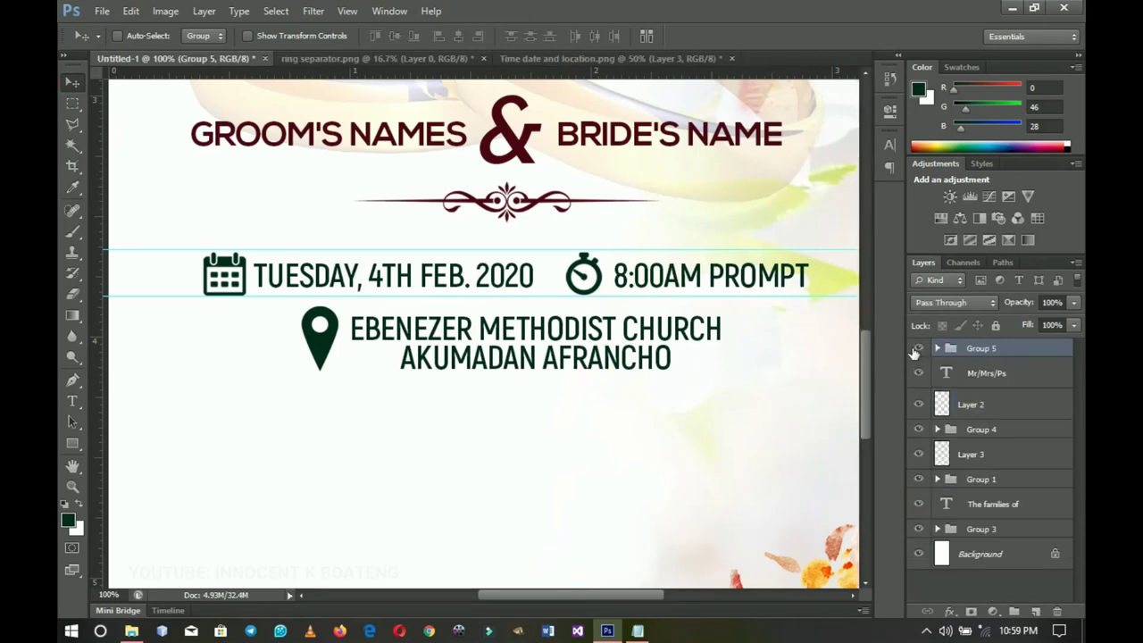
left_click(918, 349)
left_click(918, 349)
- Draw a thin horizontal rectangle about 435 × 7 px below the venue text, starting just outside the invitation's left edge
left_click_drag(551, 356, 576, 368)
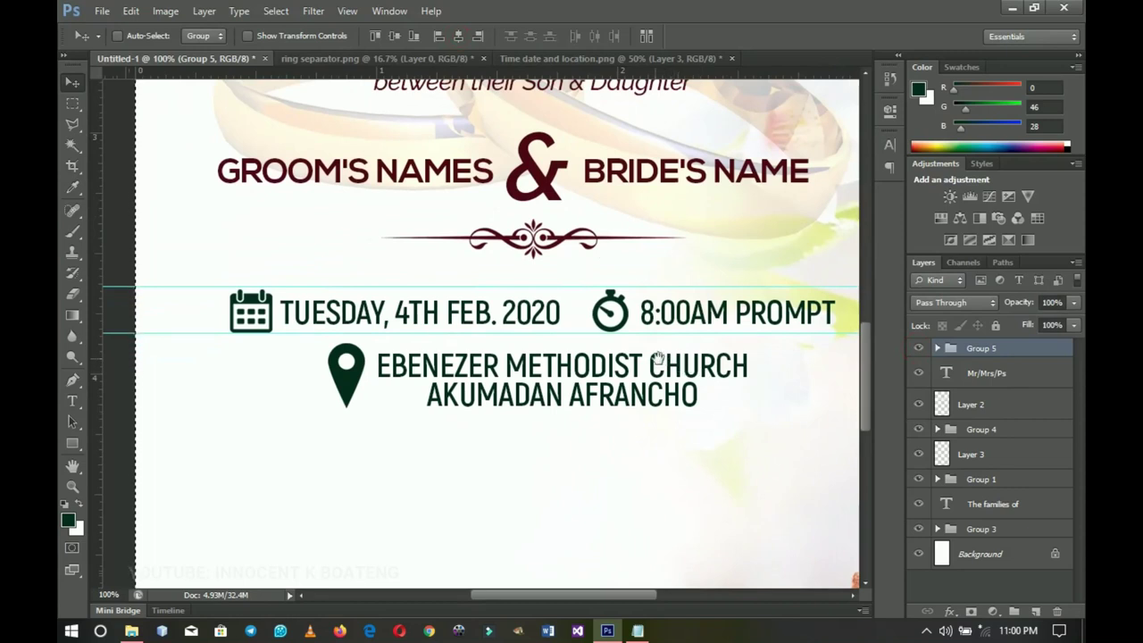
left_click_drag(612, 366, 581, 371)
left_click_drag(514, 426, 516, 394)
key("z")
scroll(546, 339, "up", 2)
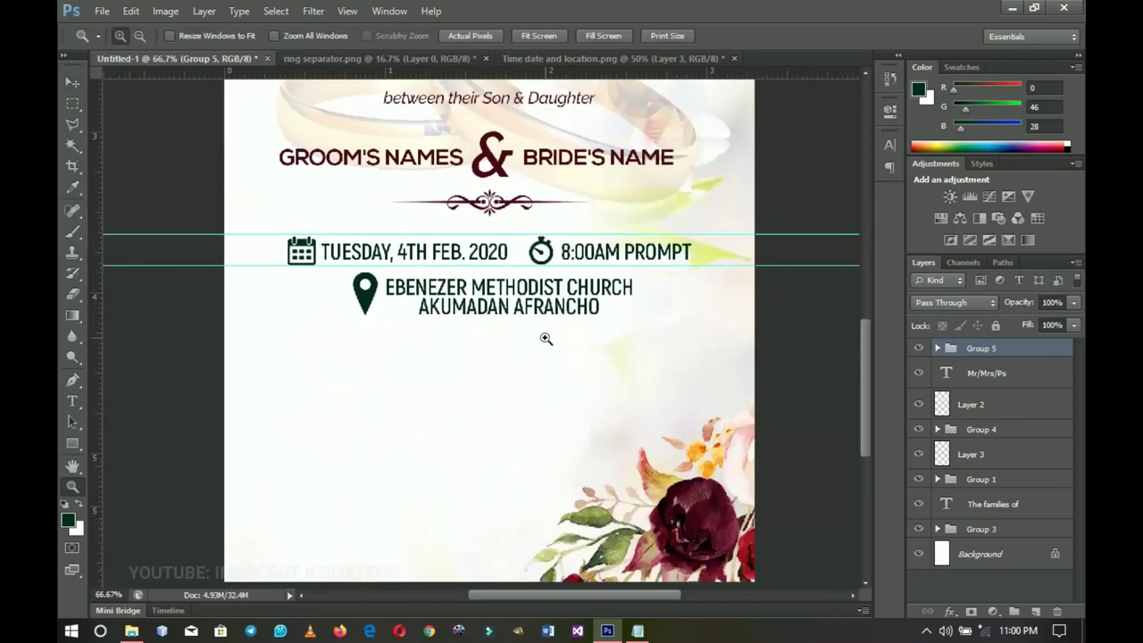
left_click(543, 336)
scroll(563, 281, "down", 2)
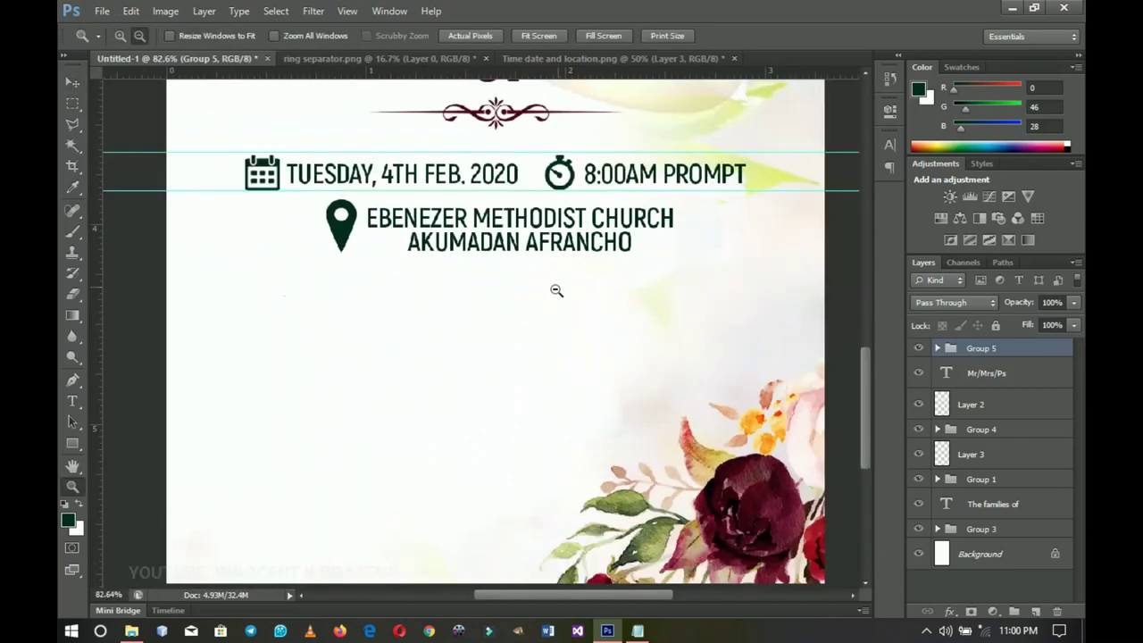
left_click_drag(556, 288, 535, 357)
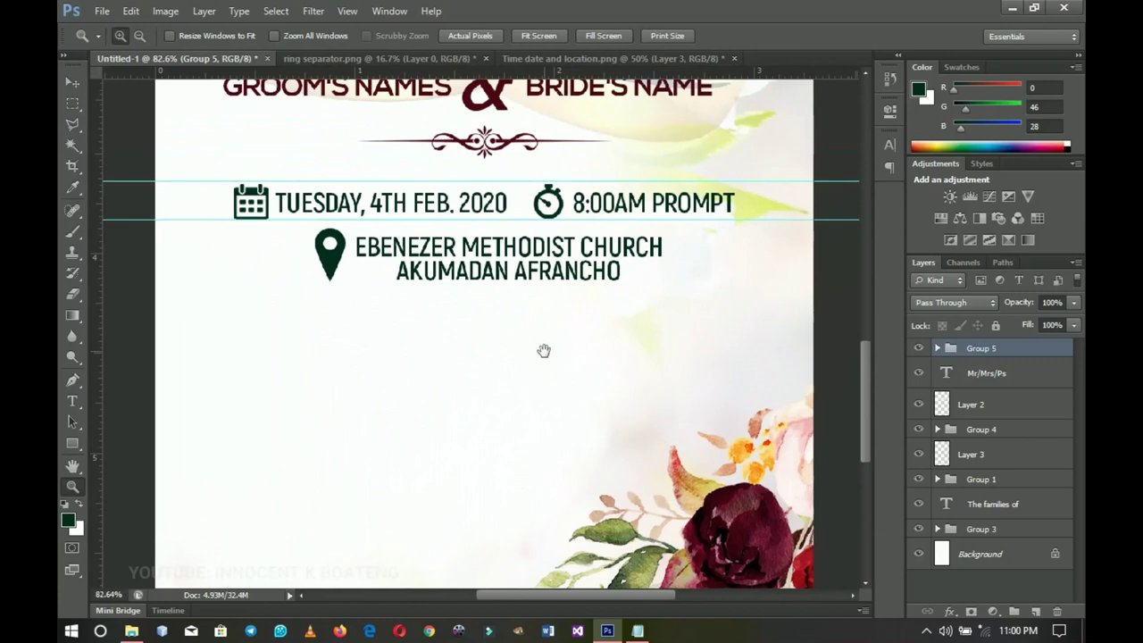
scroll(554, 357, "down", 1)
scroll(574, 375, "up", 1)
left_click(72, 443)
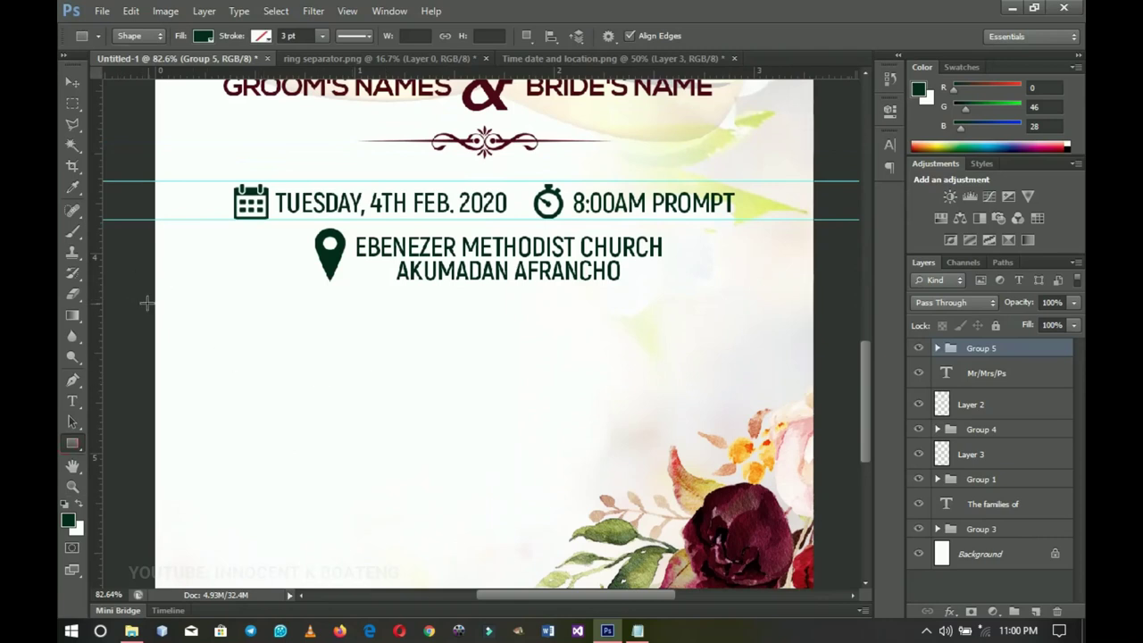
left_click_drag(145, 304, 184, 334)
key("ctrl+z")
left_click_drag(137, 301, 425, 304)
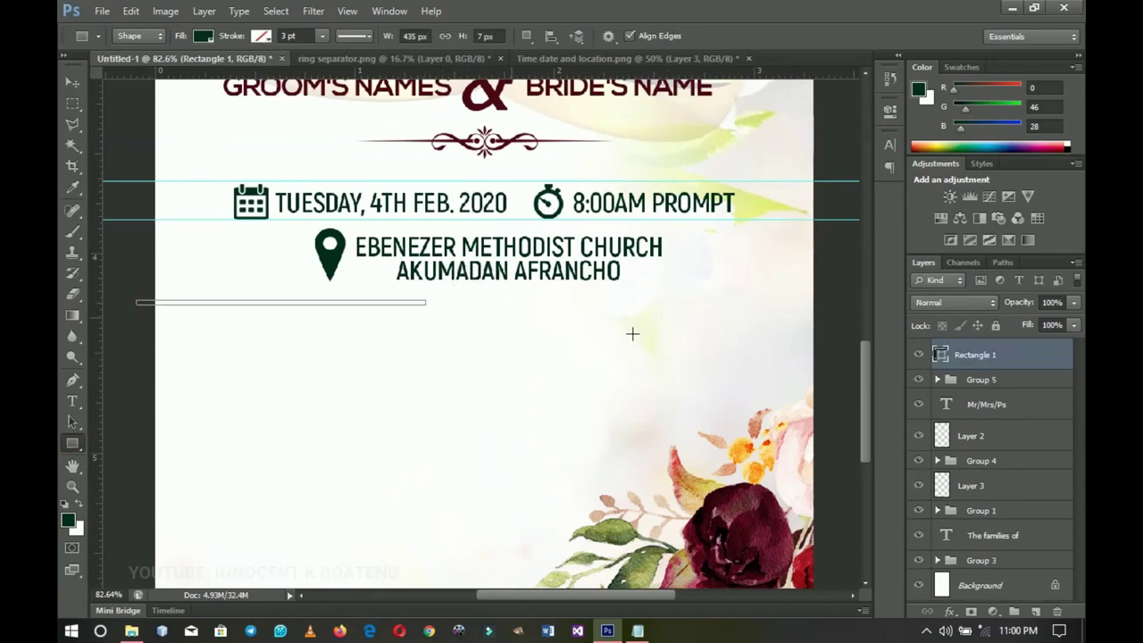
- Recolour the thin rectangle with the dark maroon #4c0713 sampled from the ampersand between the couple's names
double_click(941, 354)
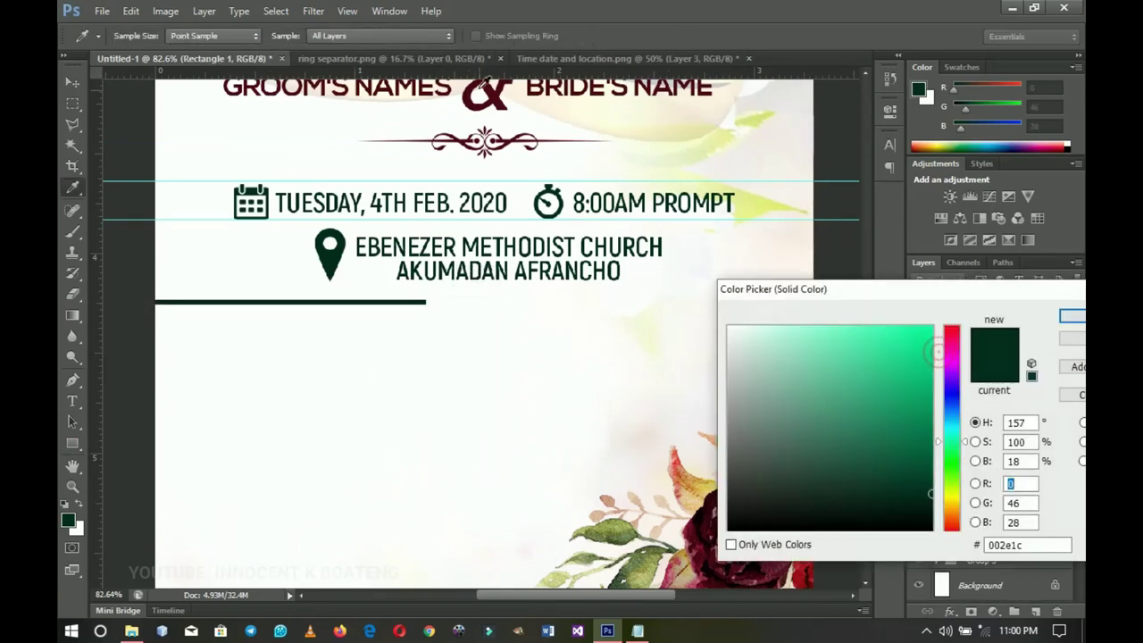
left_click(491, 86)
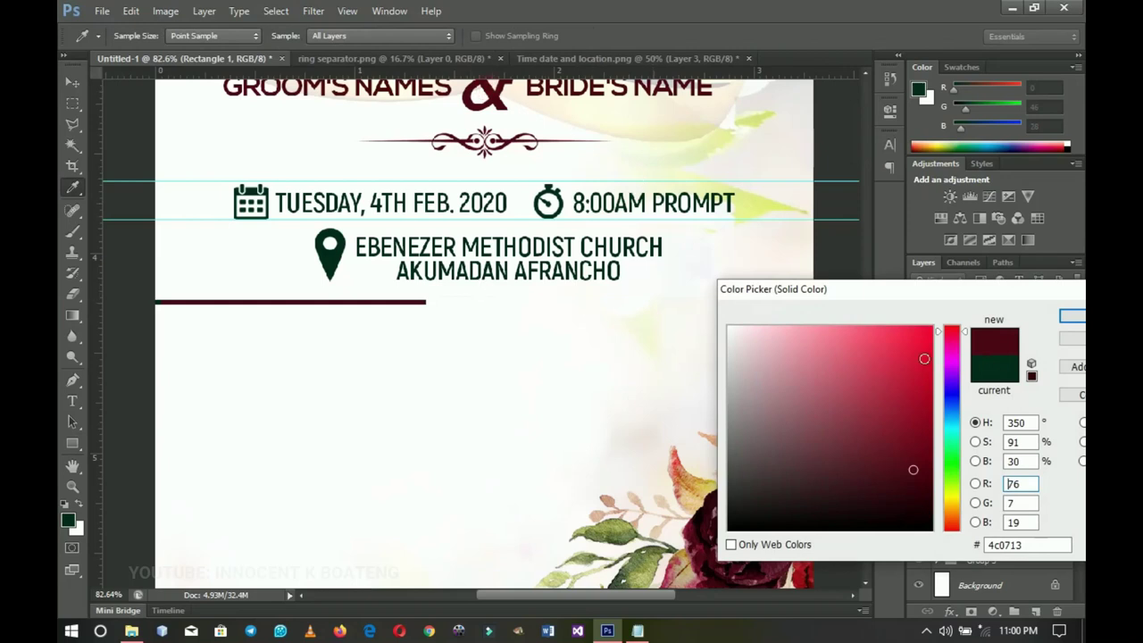
left_click(1073, 318)
- Thin and shorten the maroon bar at the left edge, and place a duplicate at the same height against the right edge
left_click(75, 83)
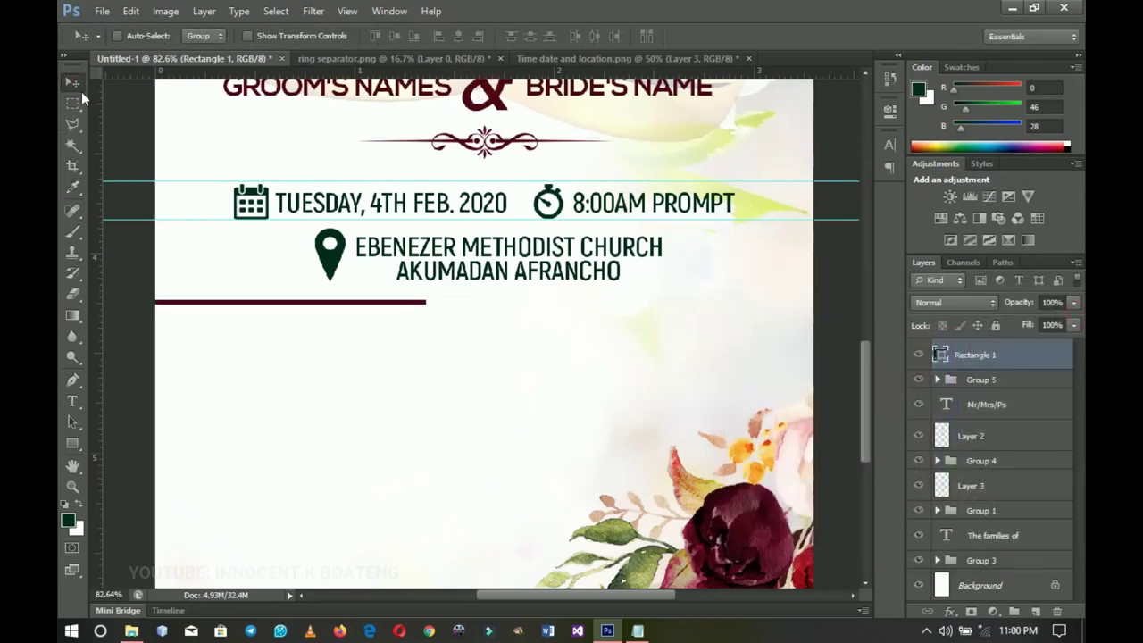
left_click_drag(394, 305, 327, 306)
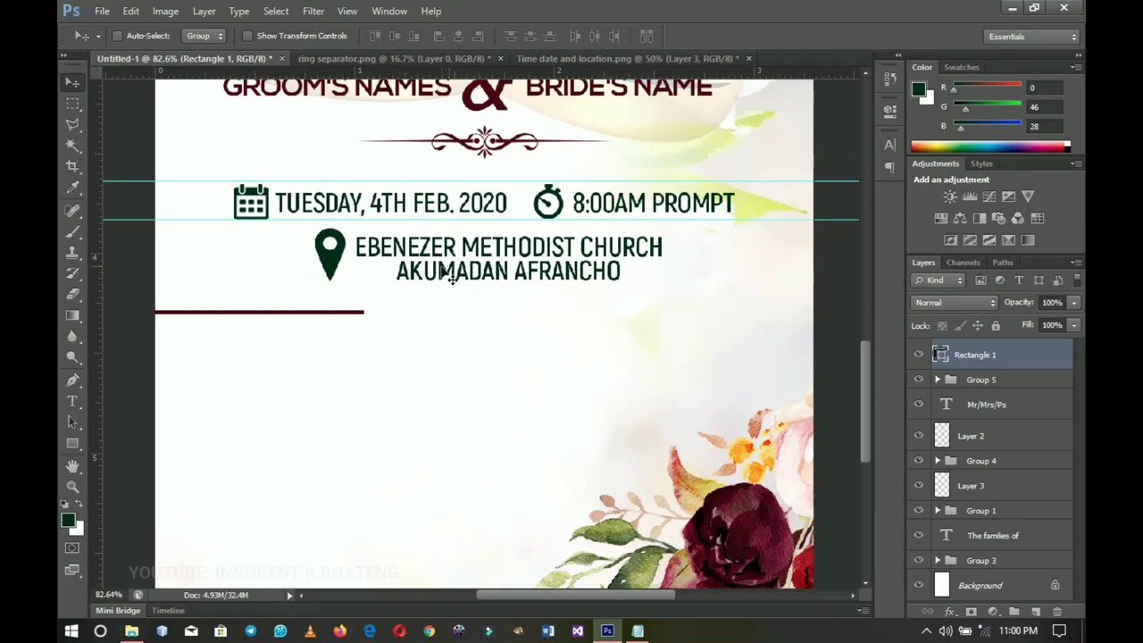
left_click_drag(379, 337, 374, 336)
key("ctrl+j")
left_click_drag(339, 334, 677, 324)
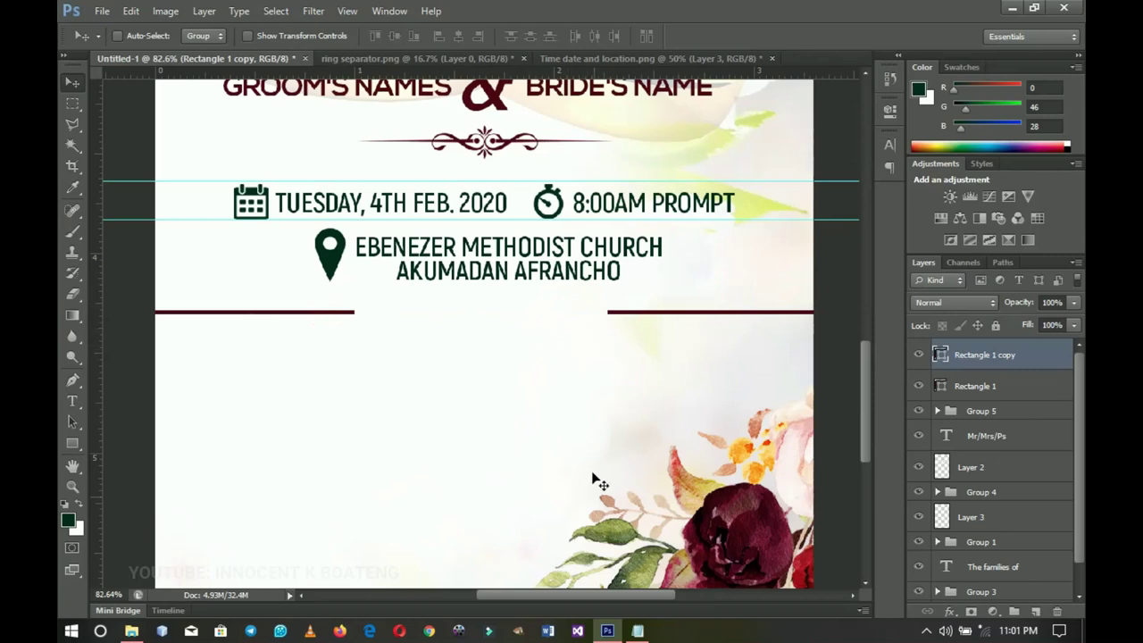
- Copy the four "OFFCIATING MINISTERS" lines from the Notepad wording and paste them as new text below the gap between the bars
left_click(635, 630)
left_click_drag(755, 414, 582, 364)
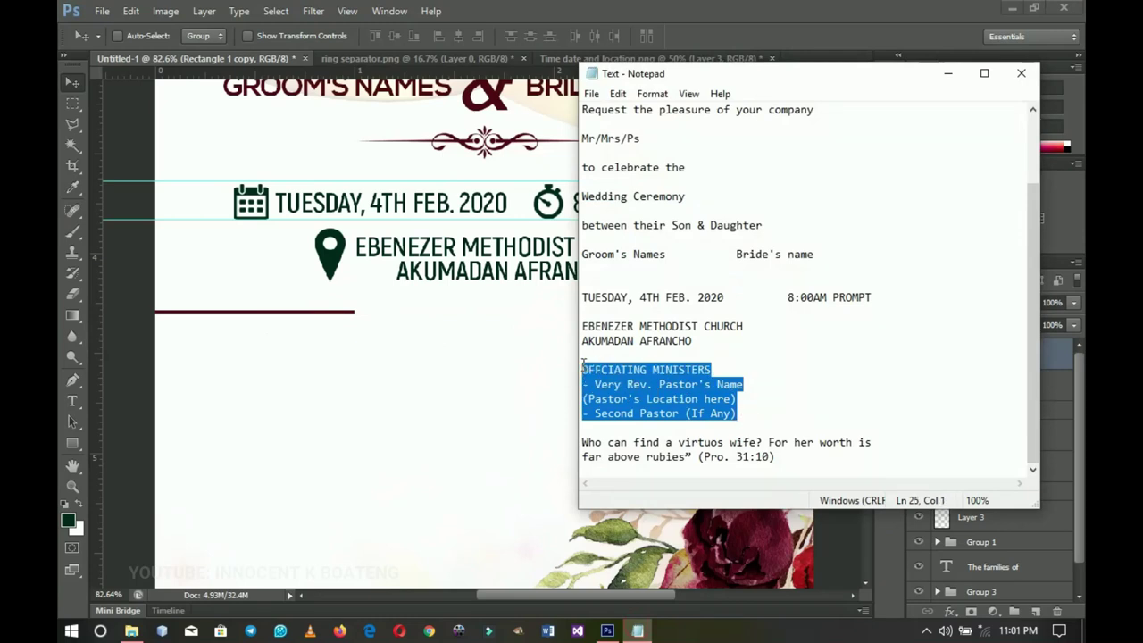
left_click(948, 74)
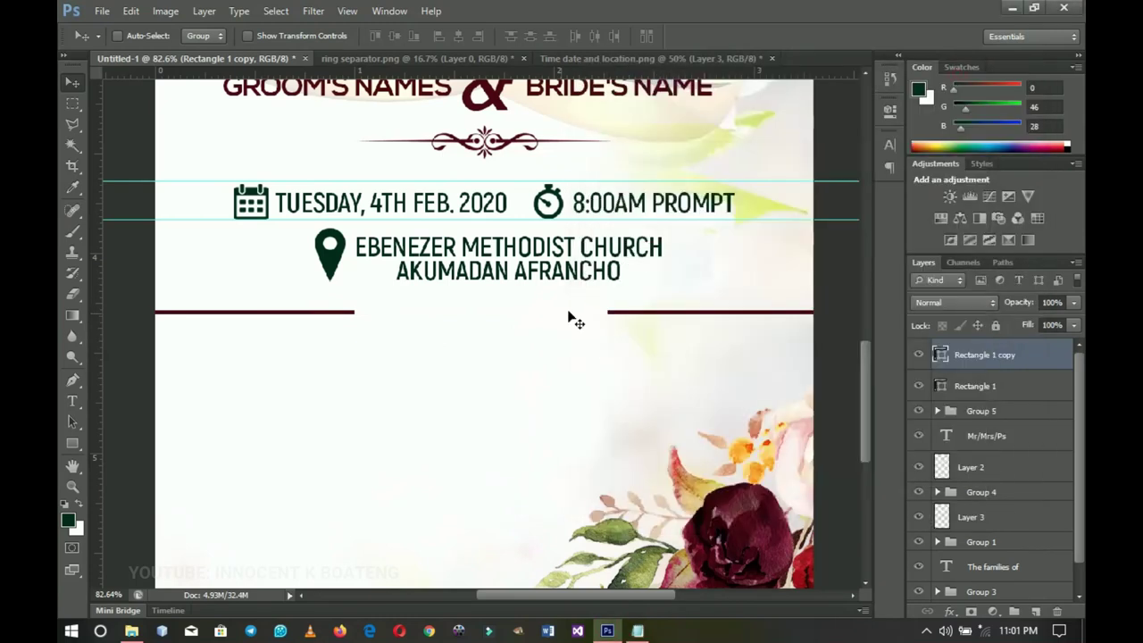
key("t")
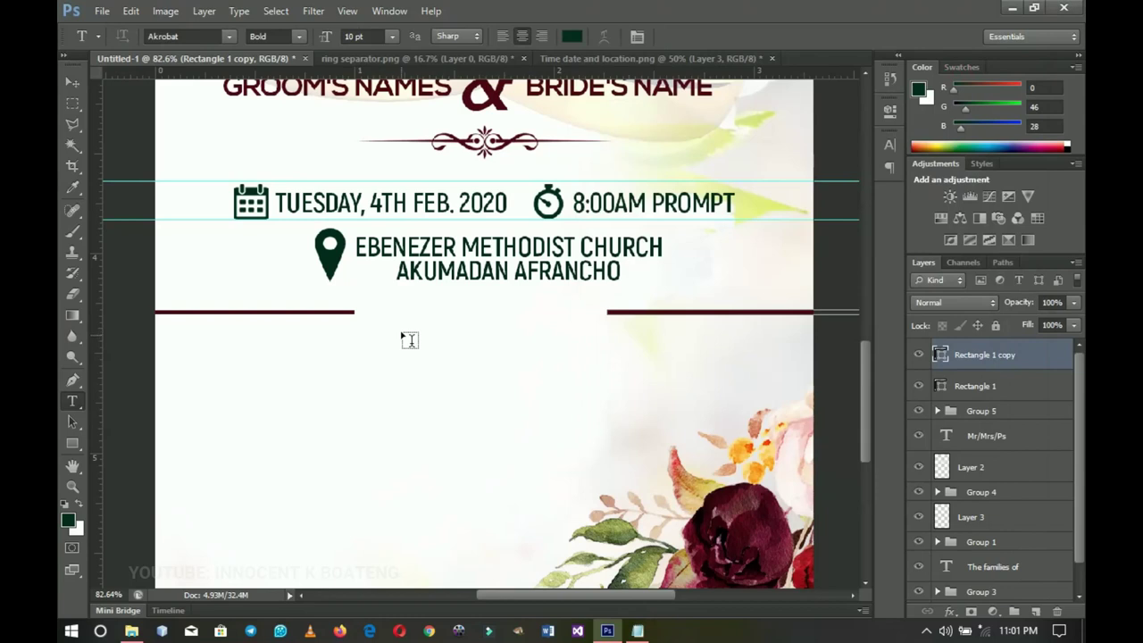
left_click(419, 345)
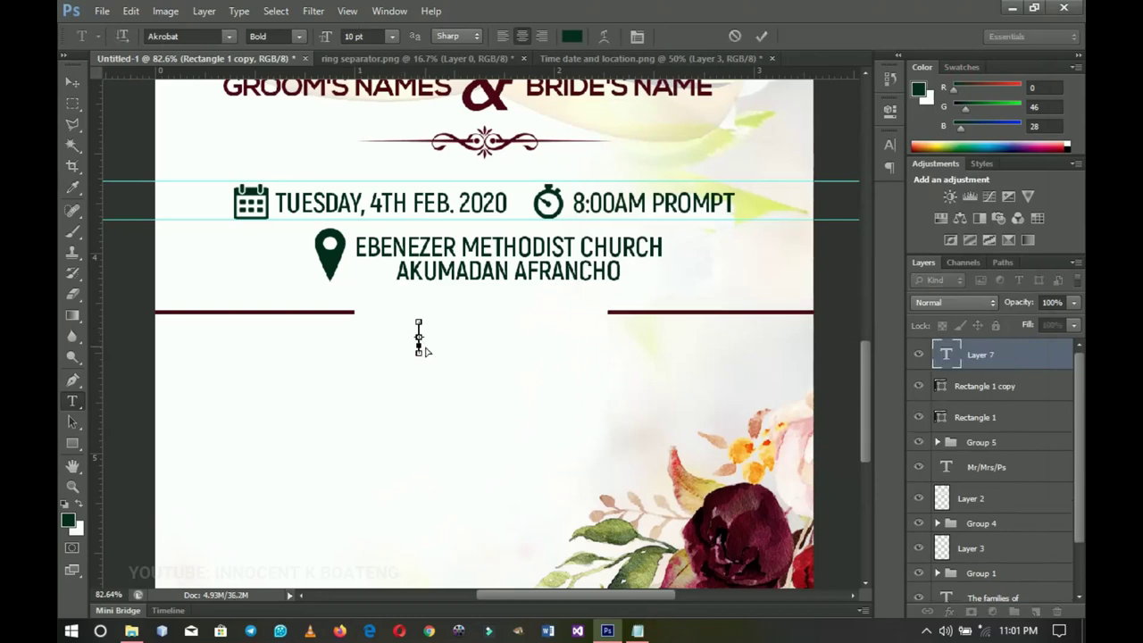
type("OFFCIATING MINISTERS - VERY REV. PASTOR'S NAME (PASTOR'S LOCATION HERE) - SECOND PASTOR (IF ANY)")
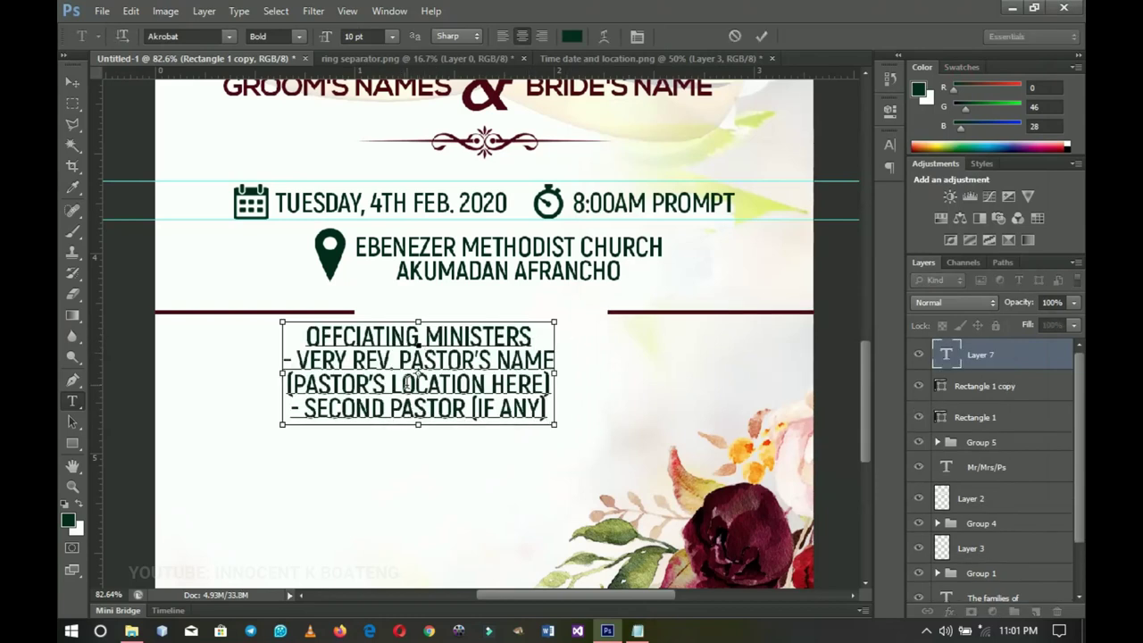
- Recolour the officiating ministers text with the dark maroon #4c0713 sampled from the ampersand
key("ctrl+a")
left_click(576, 39)
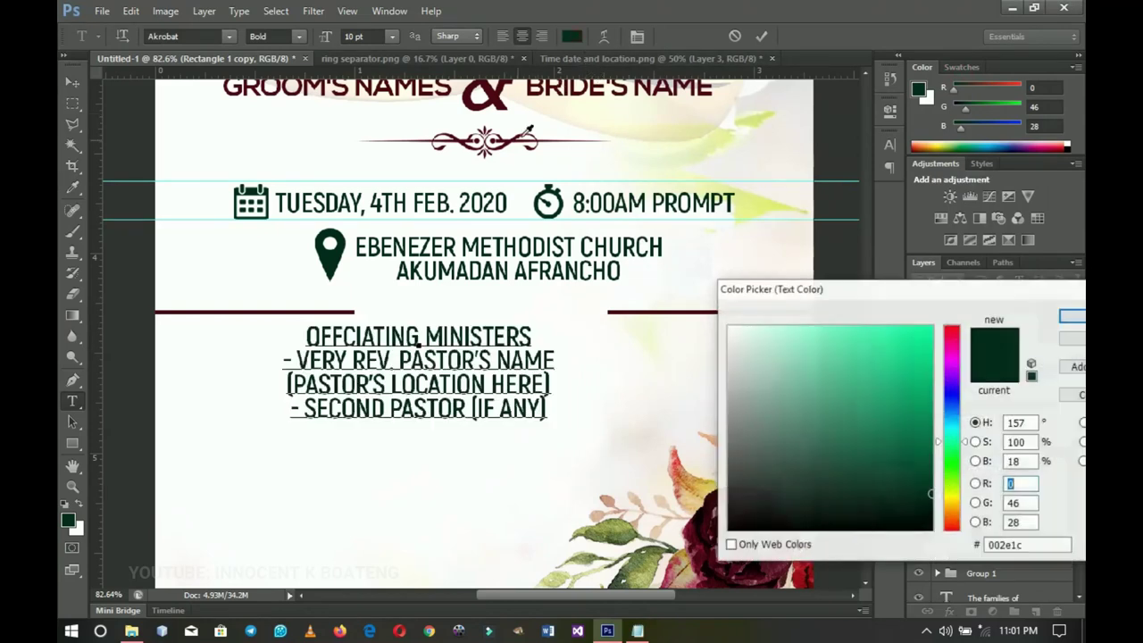
left_click(493, 86)
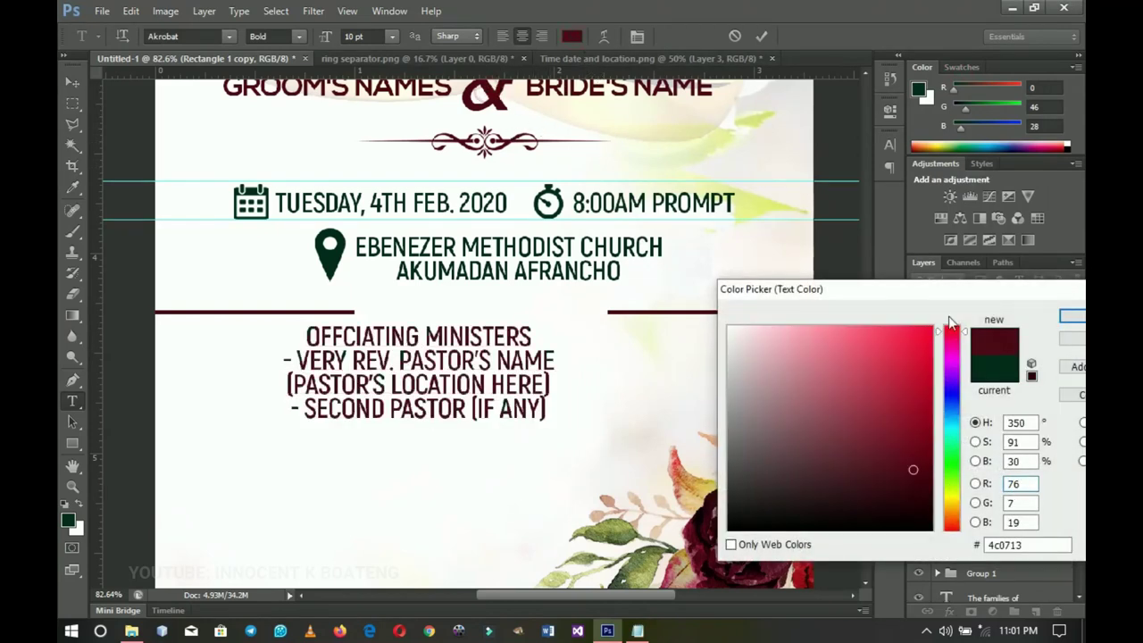
left_click(1071, 317)
- Scale the officiating ministers text down slightly, raise its heading between the two bars, and centre it horizontally on the canvas
left_click(71, 82)
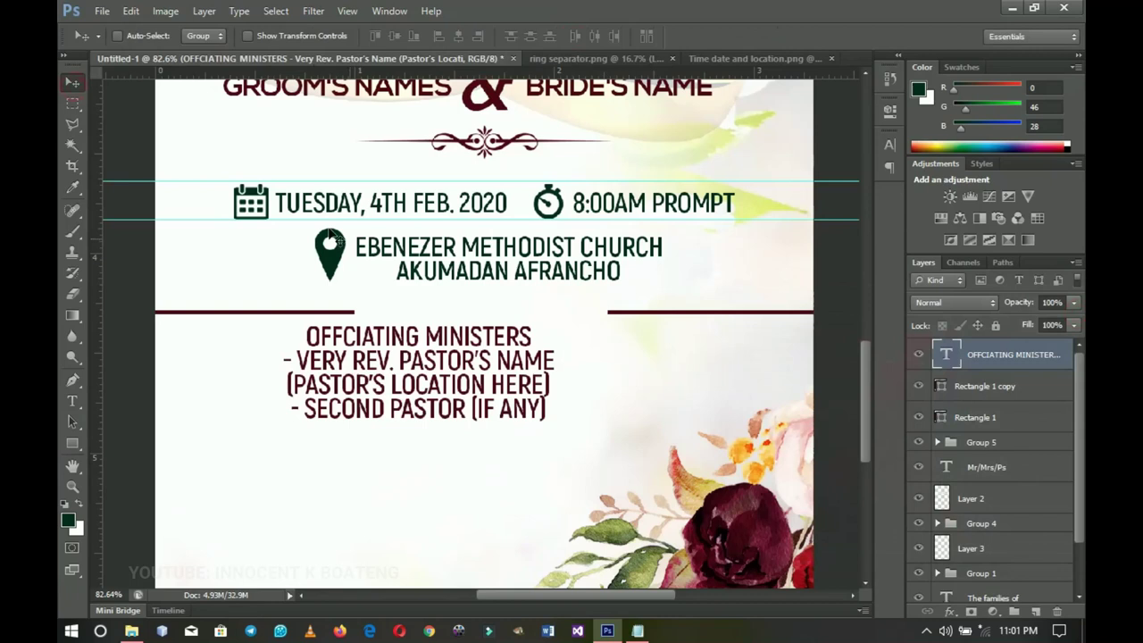
left_click(456, 37)
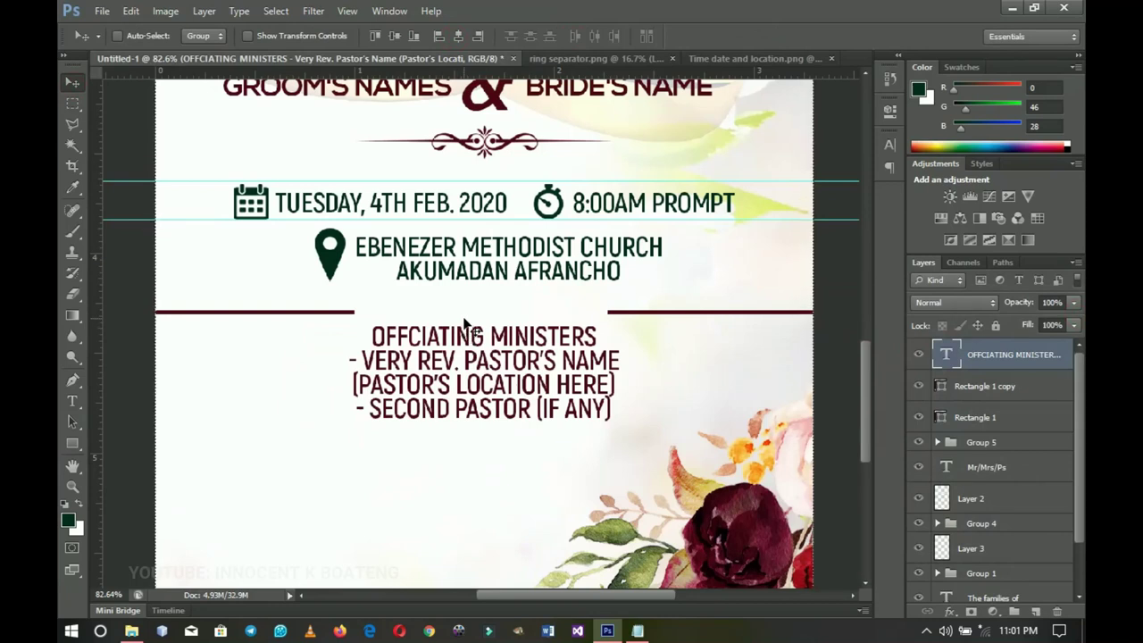
key("ctrl+t")
left_click_drag(620, 424, 557, 383)
key("Return")
key("ctrl+a")
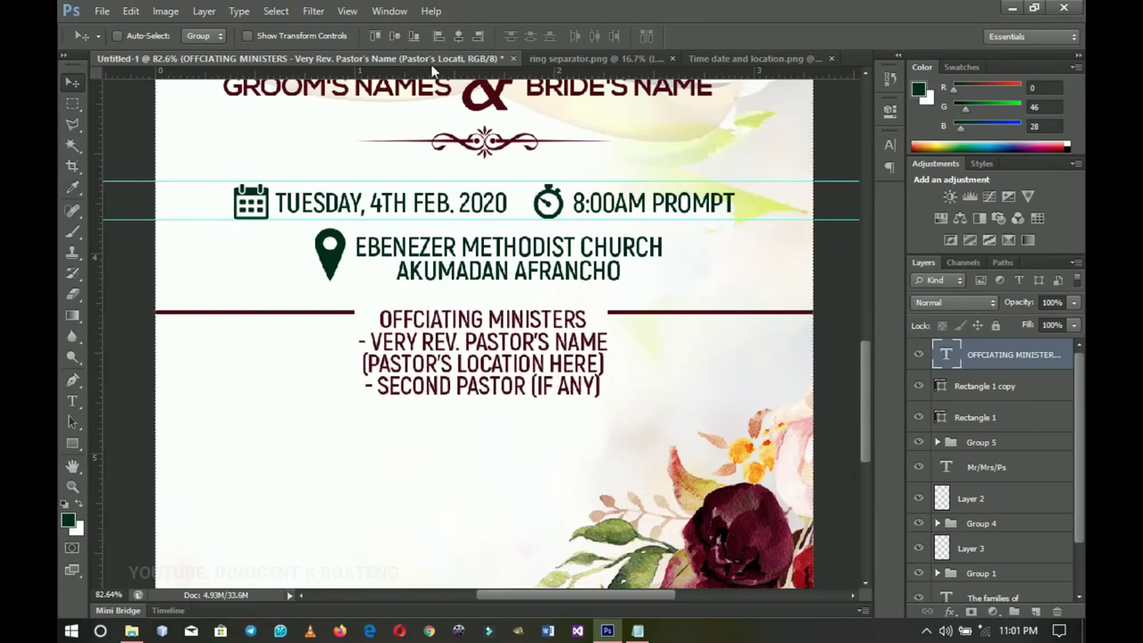
left_click(461, 34)
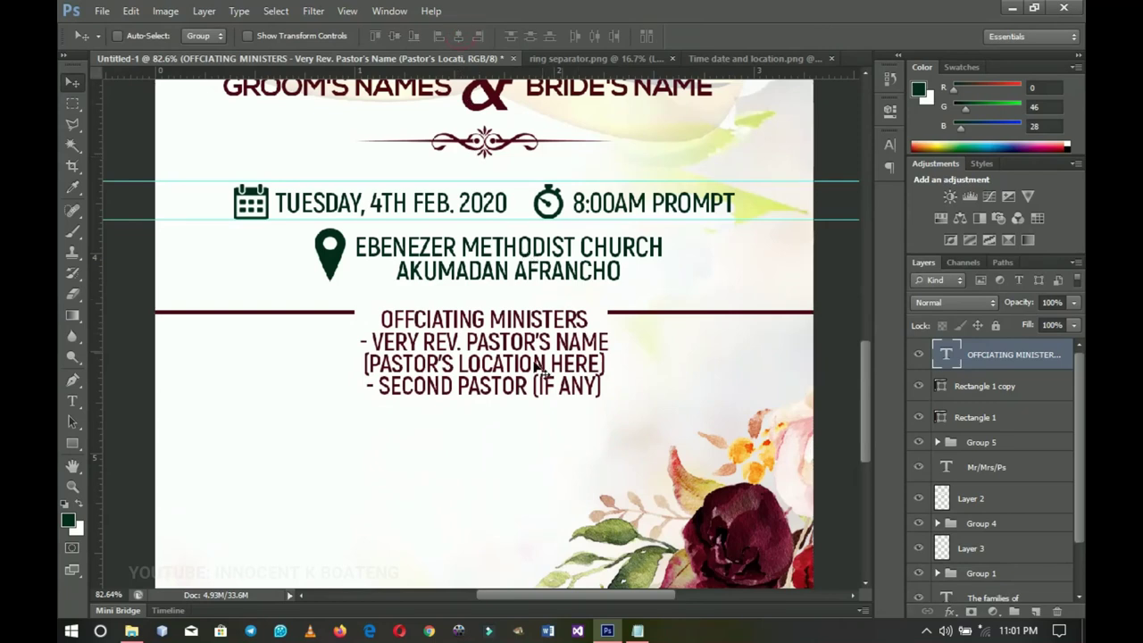
- Nudge the left maroon bar slightly towards the officiating ministers heading
right_click(326, 319)
left_click(377, 325)
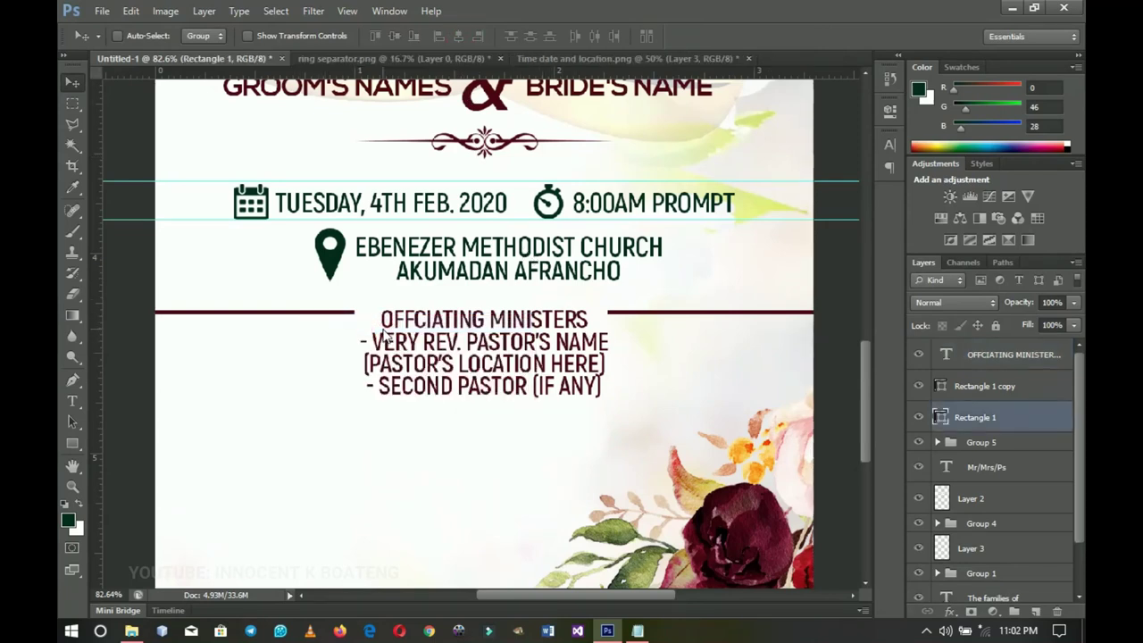
key("x")
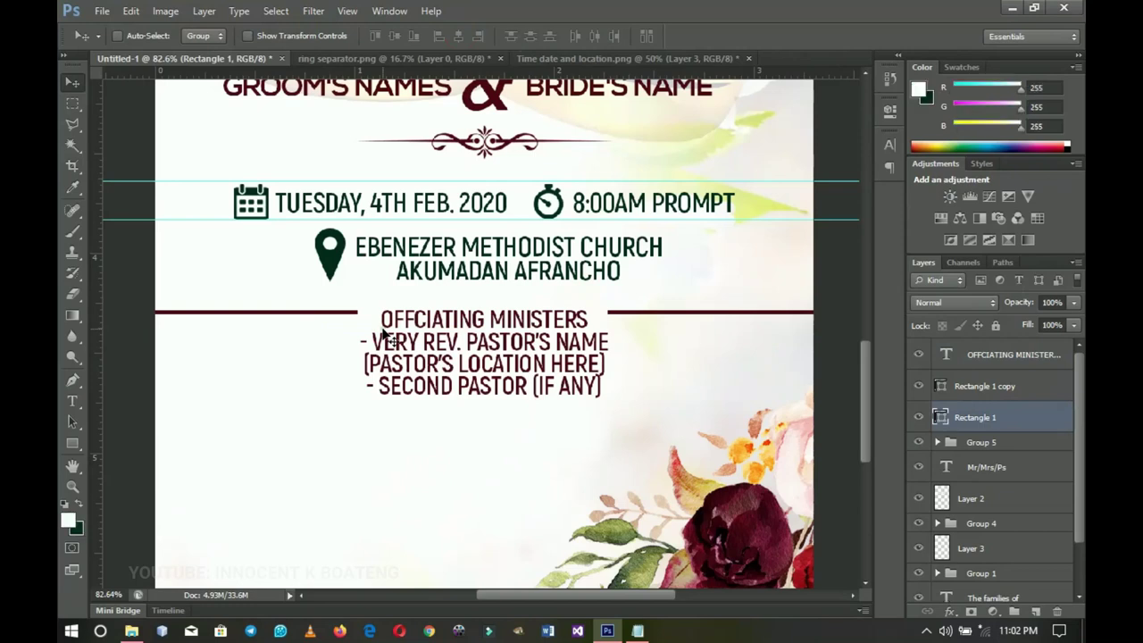
- Raise the officiating ministers text slightly so its heading lines up vertically with the two maroon bars
left_click(415, 341, "ctrl")
scroll(521, 342, "down", 3)
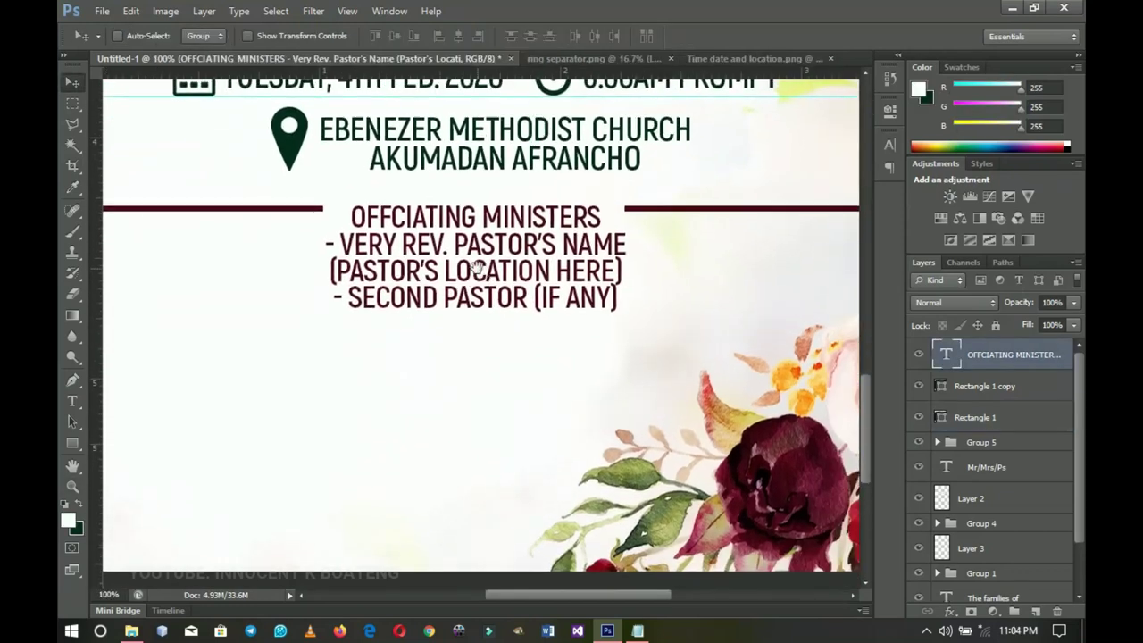
scroll(478, 268, "left", 2)
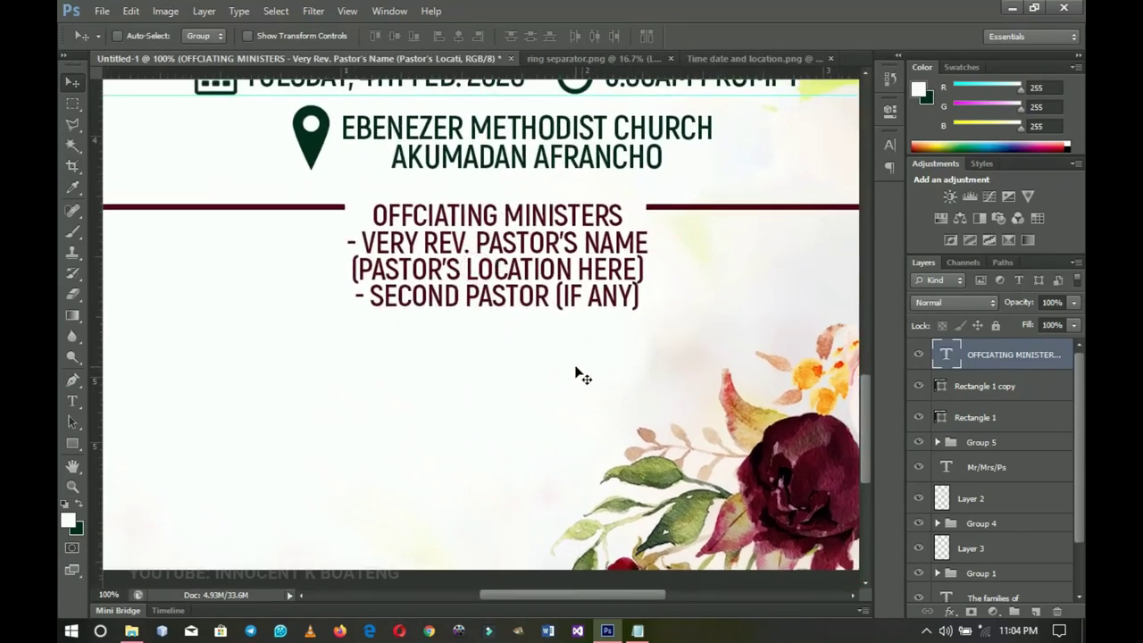
right_click(461, 227)
left_click(539, 235)
left_click_drag(548, 245, 547, 240)
- Select the officiating ministers text together with both maroon bars and nudge them down, widening the gap below the church venue text
key("alt+shift+bracketleft")
key("alt+shift+bracketleft")
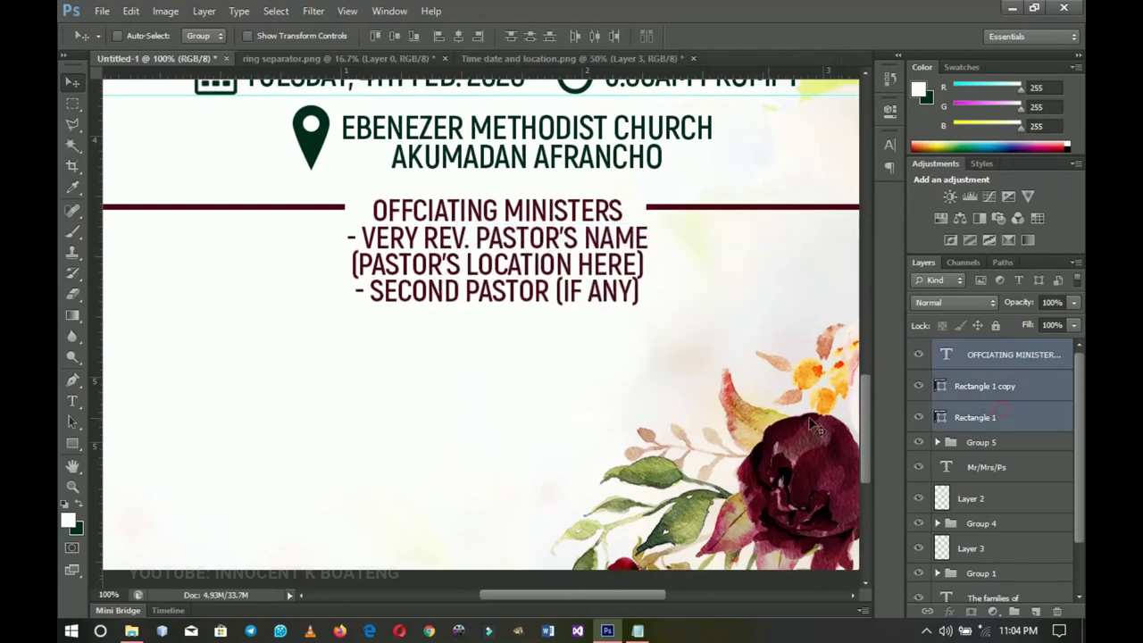
key("Down")
key("Down")
key("Down")
key("Down")
key("Down")
key("Down")
key("Down")
key("Down")
key("Down")
key("Down")
key("Down")
key("Down")
key("Down")
key("Down")
key("Down")
key("Down")
key("Down")
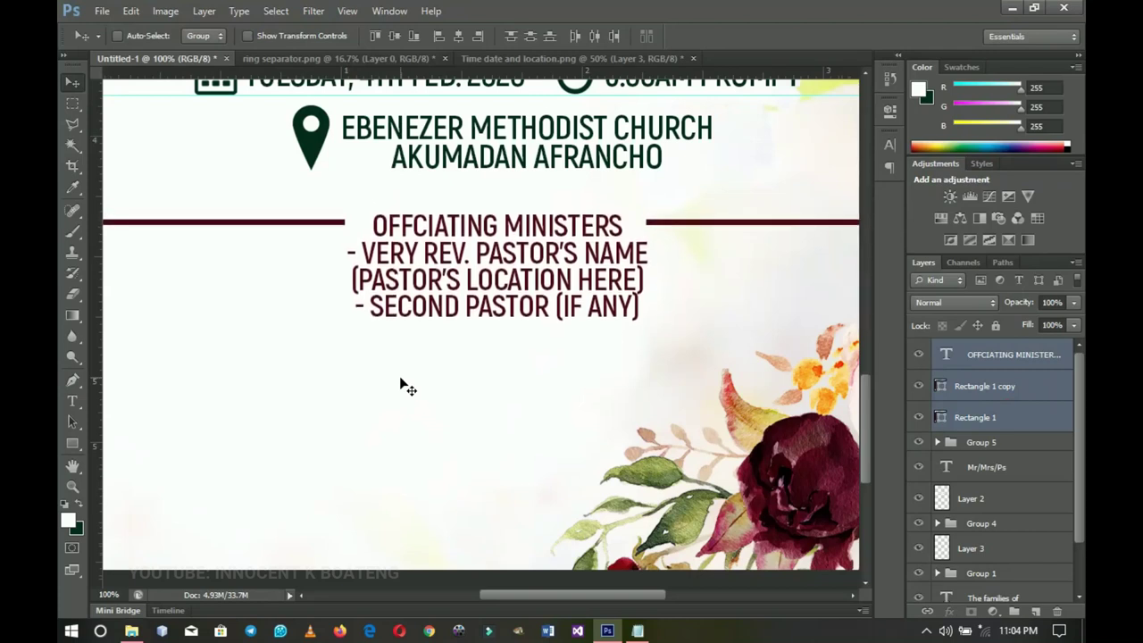
- Duplicate the officiating ministers text and place the copy straight below the original
left_click(976, 355)
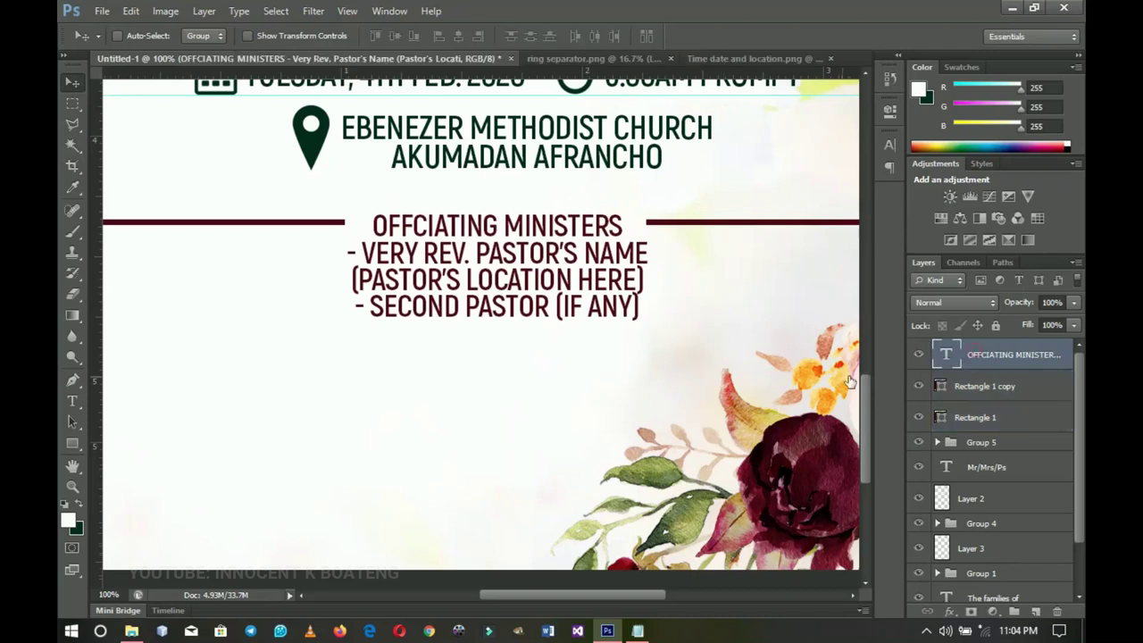
key("ctrl+j")
left_click_drag(527, 238, 527, 378)
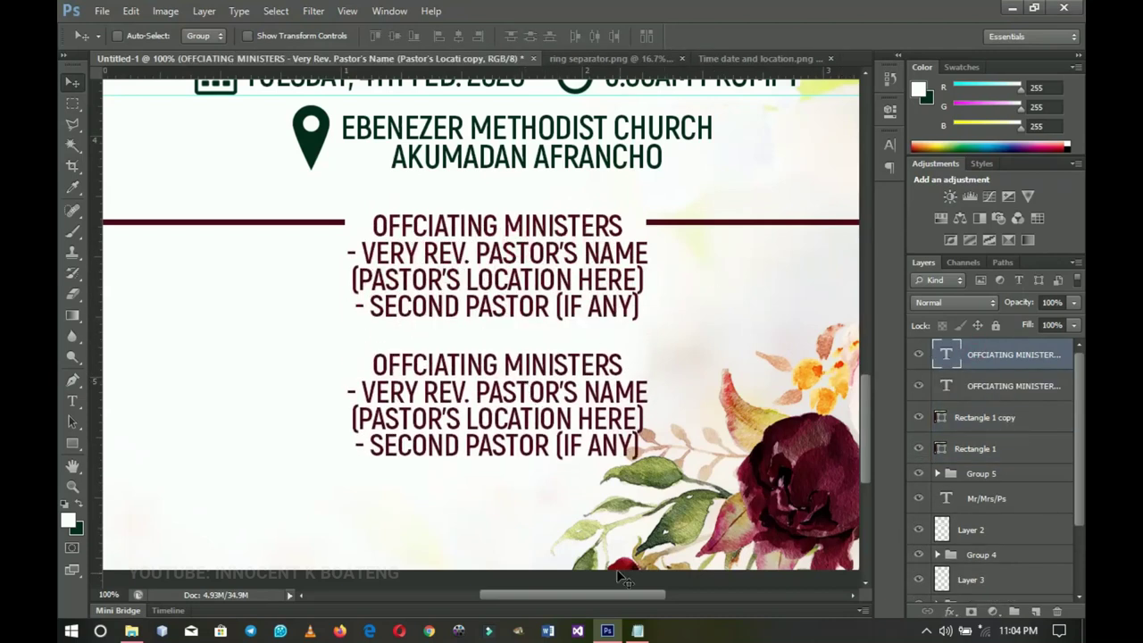
- Replace the duplicated text with the Notepad verse 'Who can find a virtuos wife? For her worth is far above rubies” (Pro. 31:10)'
left_click(638, 631)
left_click_drag(799, 457, 585, 443)
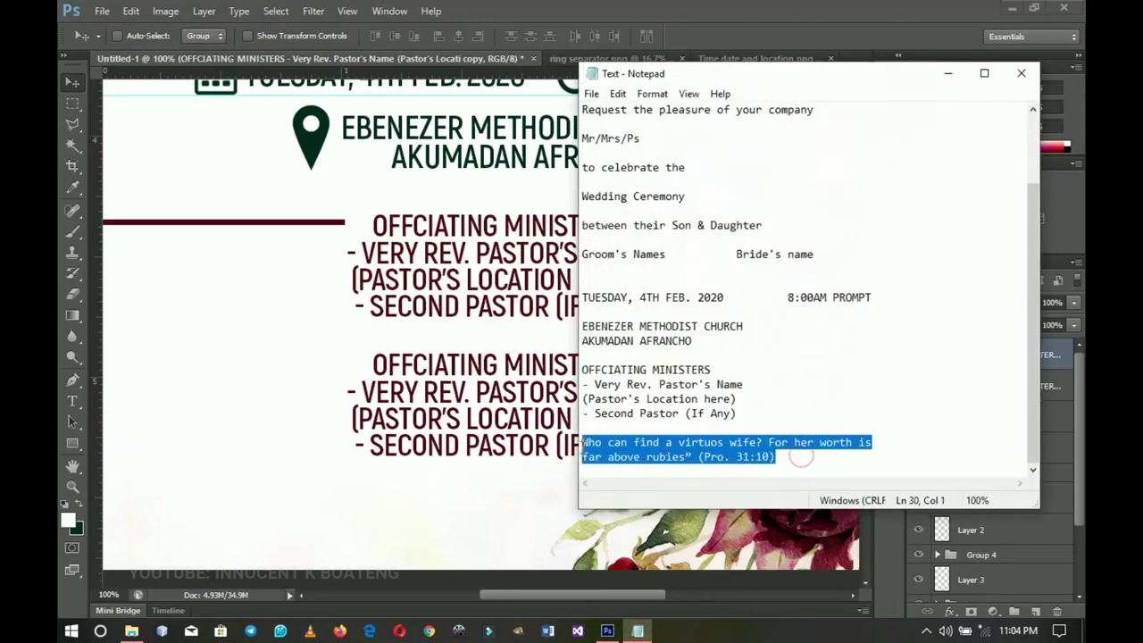
left_click(948, 76)
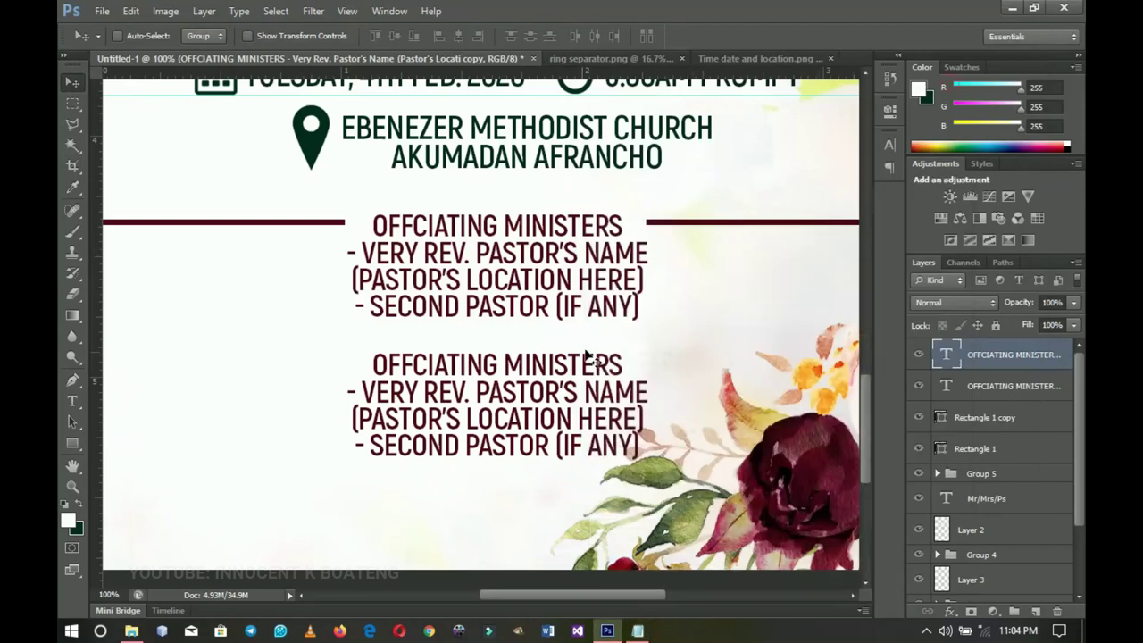
key("t")
left_click(539, 397)
key("ctrl+a")
type("WHO CAN FIND A VIRTUOS WIFE? FOR HER WORTH IS FAR ABOVE RUBIES\" (PRO. 31:10)")
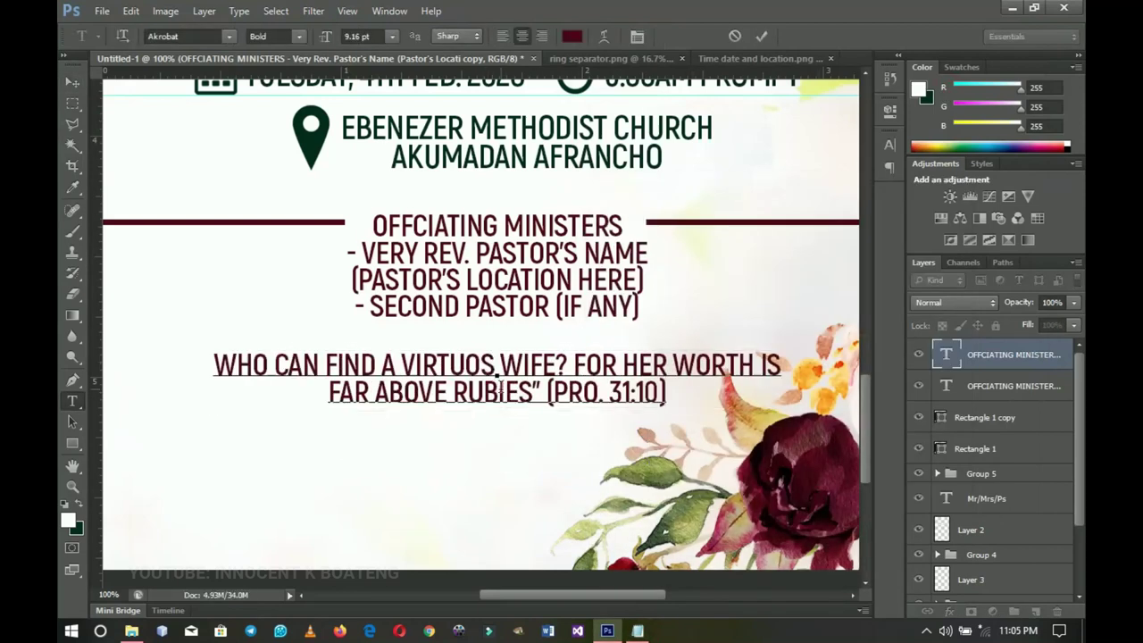
- Turn off All Caps for the Bible verse and set its font to Raleway Medium Italic
key("ctrl+a")
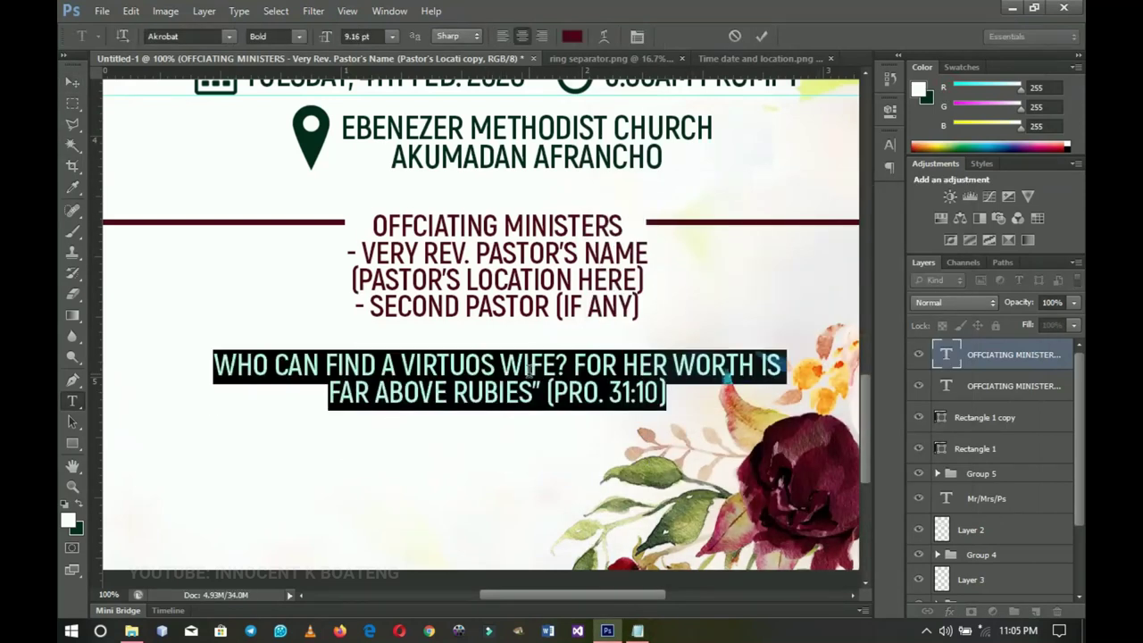
left_click(636, 43)
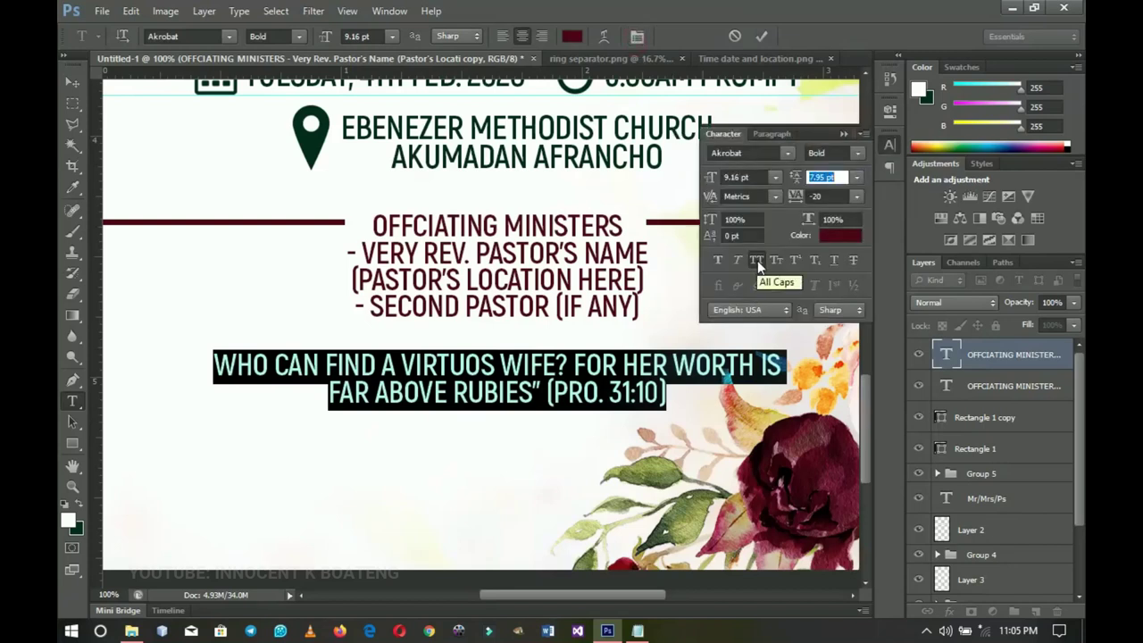
left_click(757, 260)
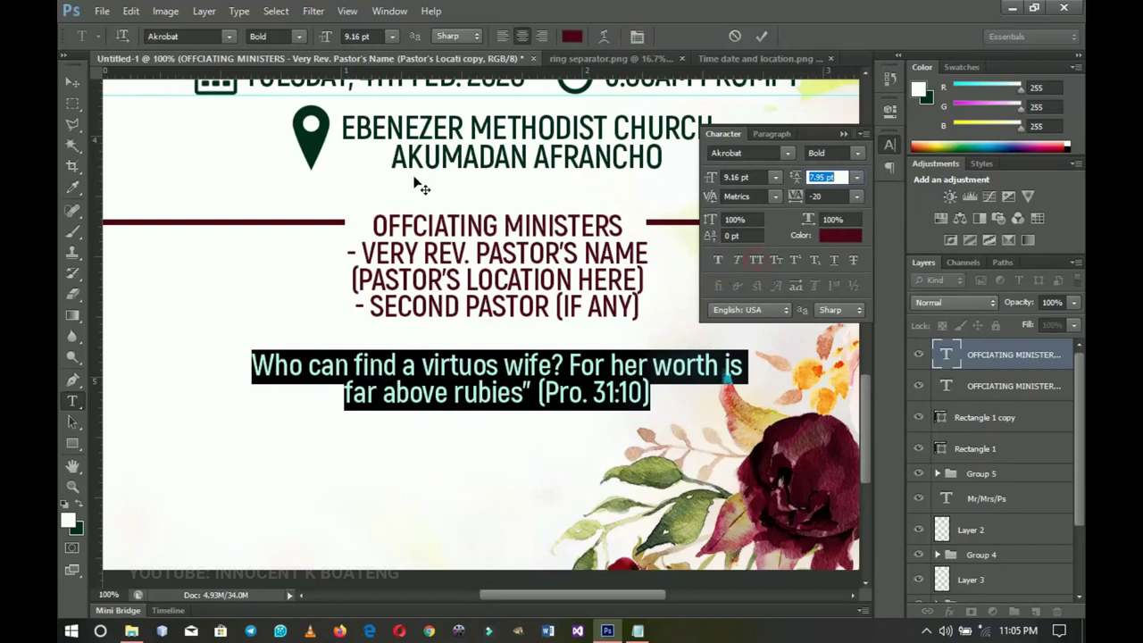
left_click(207, 36)
type("Raleway")
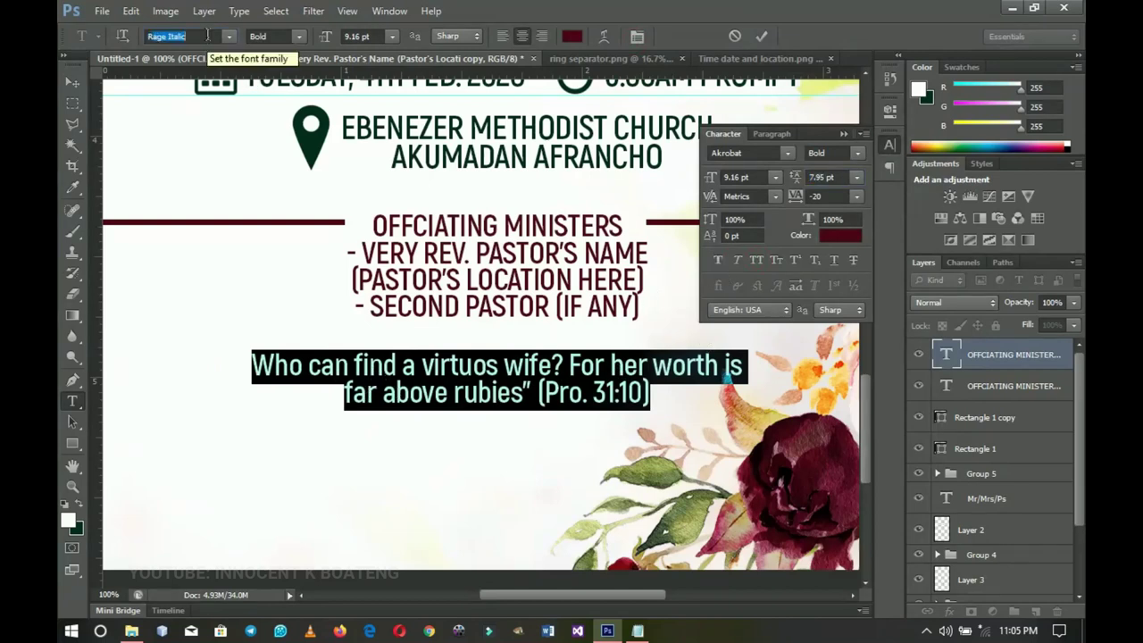
key("Return")
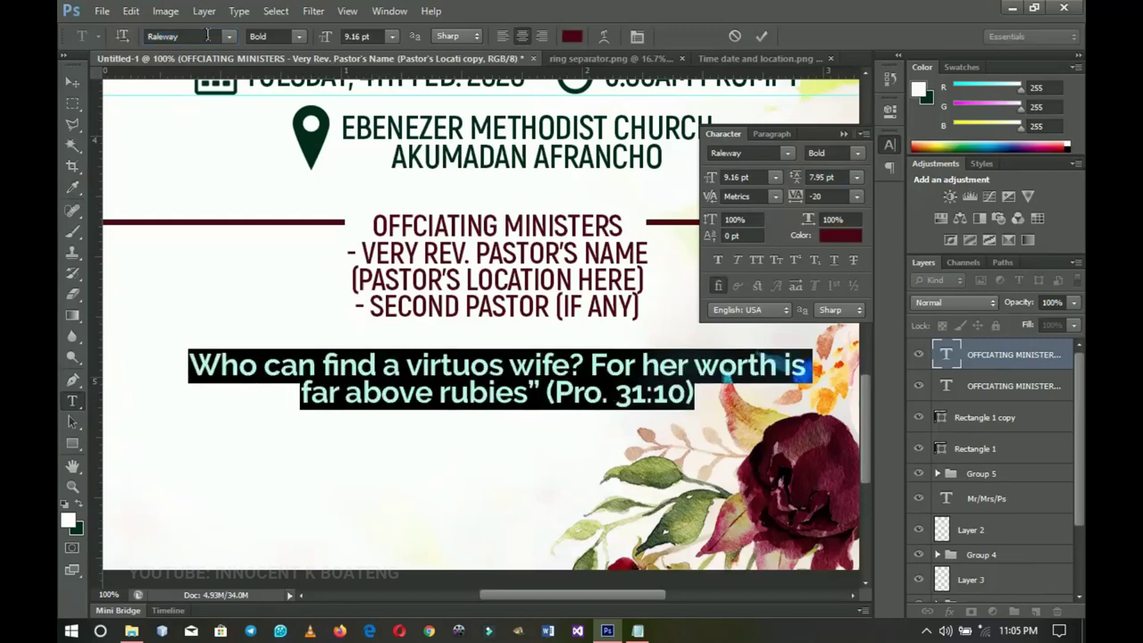
left_click(299, 37)
left_click(302, 169)
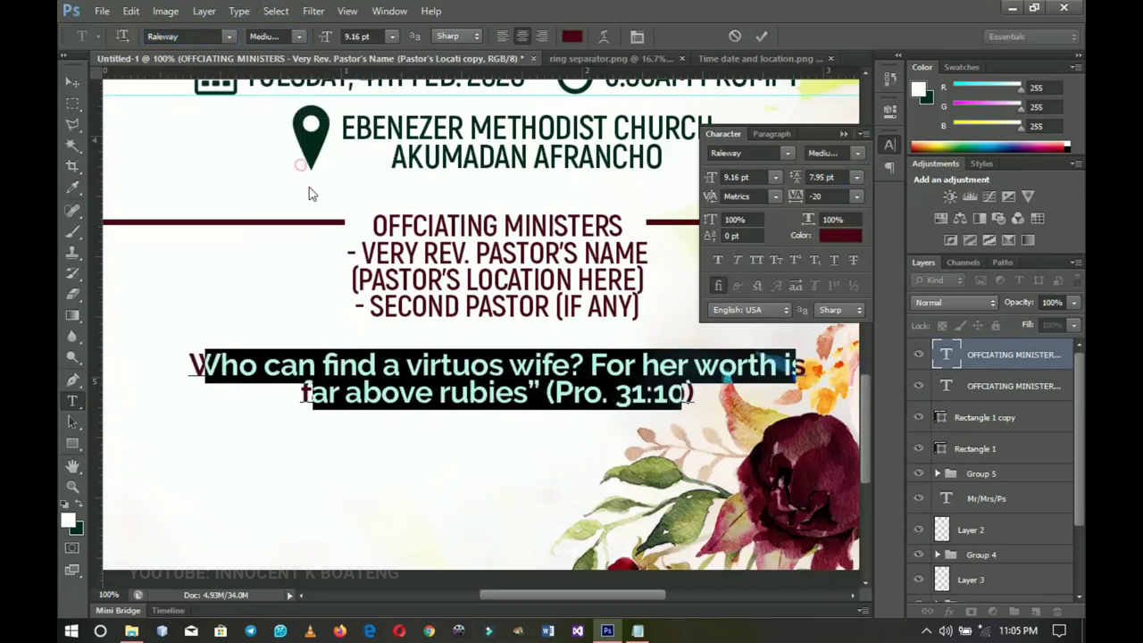
- Recolour the Bible verse with the dark green #002e1c and move it down about 0.1 in
left_click(576, 36)
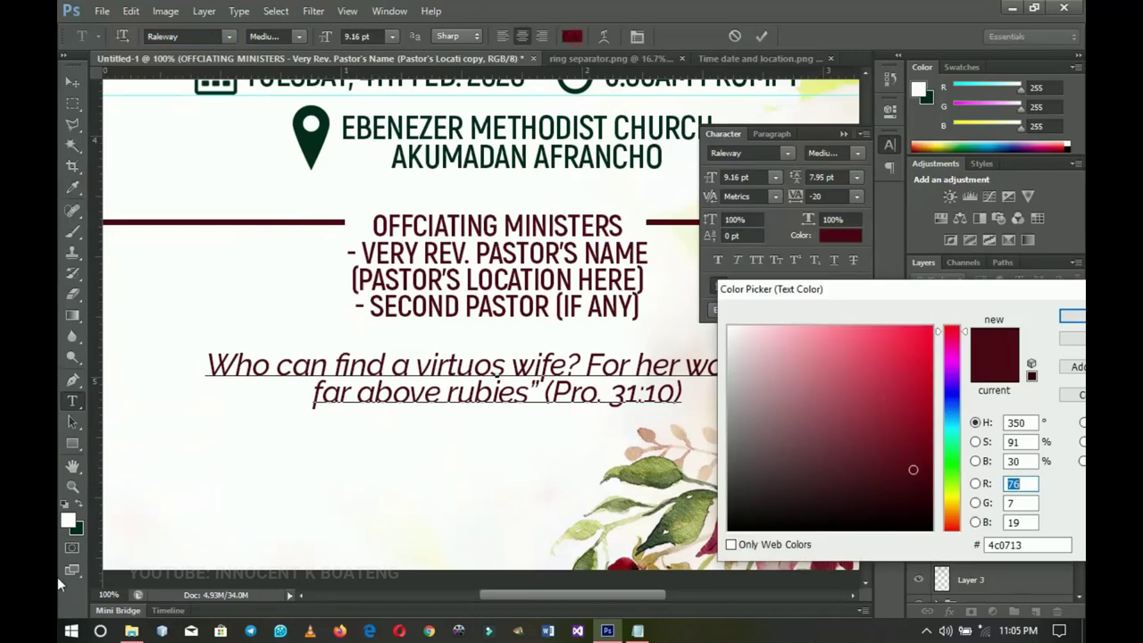
left_click(85, 527)
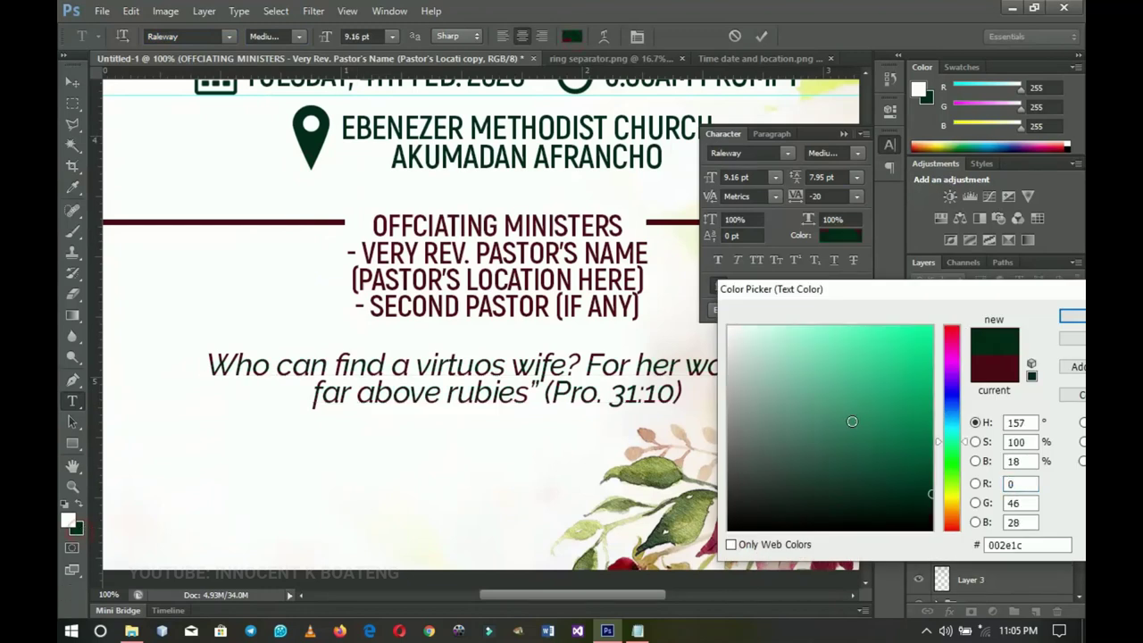
left_click(1065, 313)
left_click(73, 81)
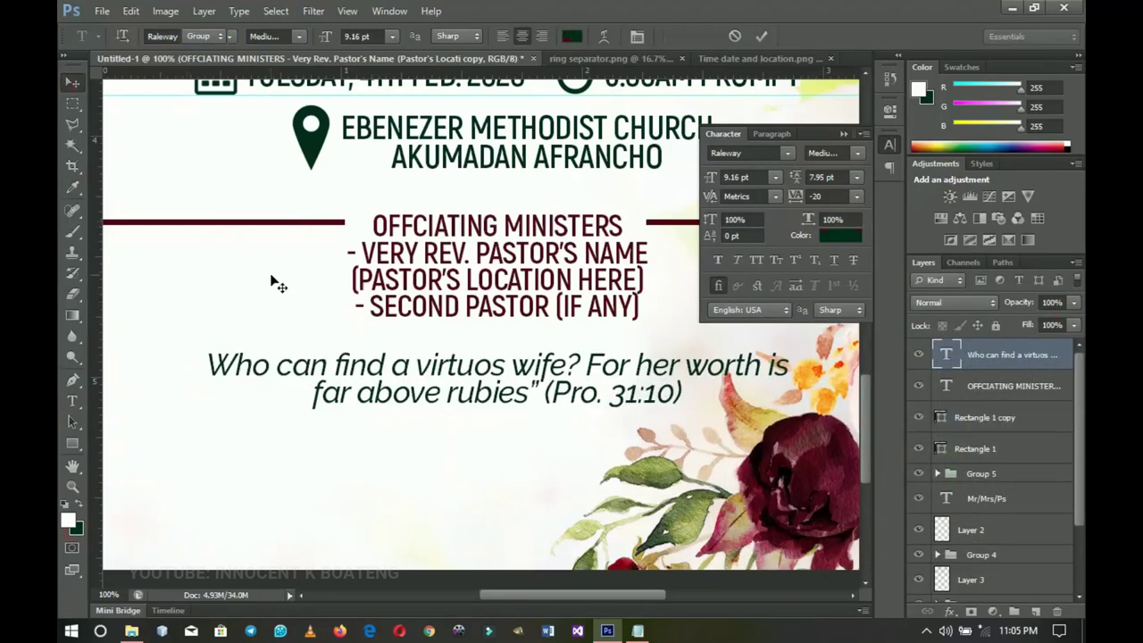
left_click_drag(592, 375, 592, 400)
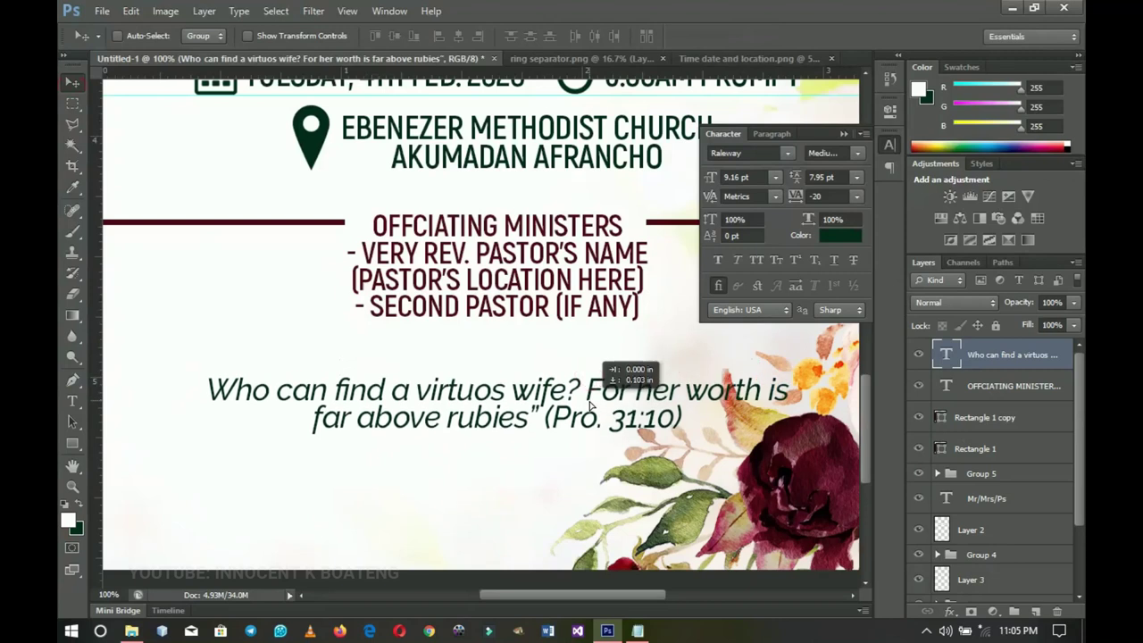
- Scale the floral cluster below the verse down slightly and shift it about 0.16 in lower into the card's corner
left_click(779, 485, "ctrl")
key("ctrl+0")
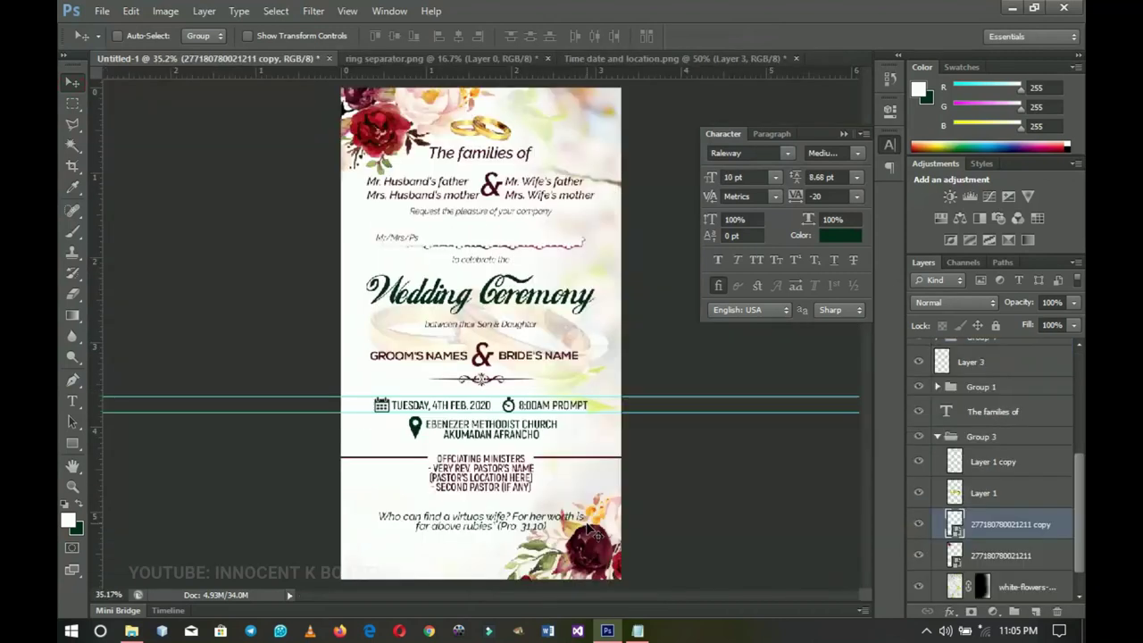
right_click(590, 534)
left_click(639, 481)
key("ctrl+t")
mouse_move(819, 406)
left_mouse_down()
mouse_move(811, 397)
mouse_move(799, 417)
left_mouse_up()
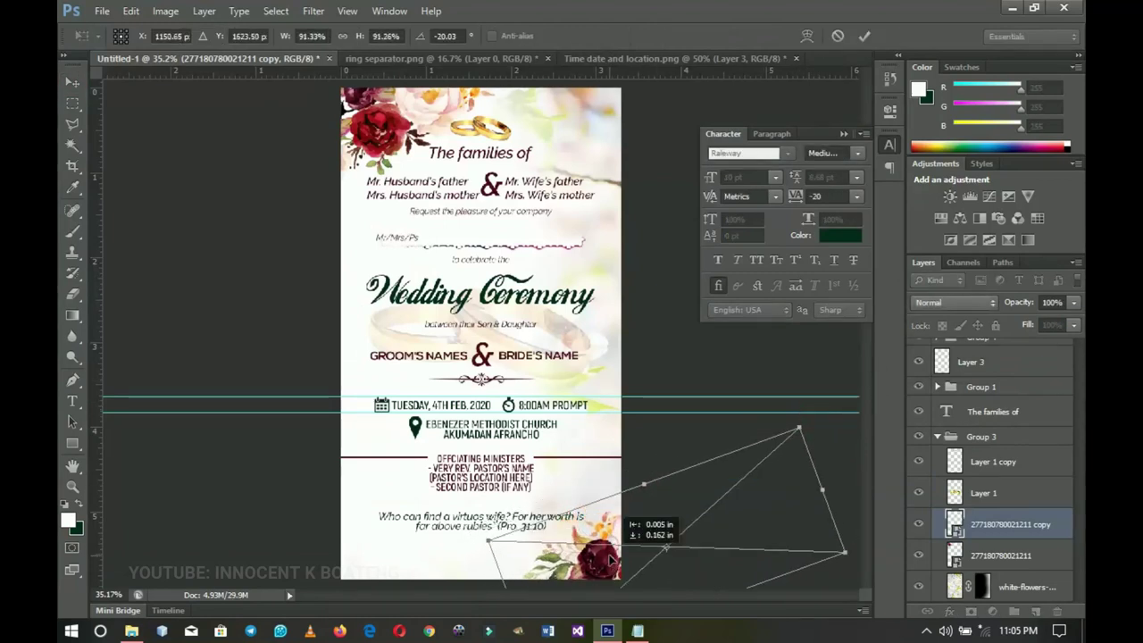
key("Return")
- Paint white on the white-flowers layer mask with a 300 px brush along the card's lower and left edges to reveal the background flowers
scroll(952, 582, "down", 1)
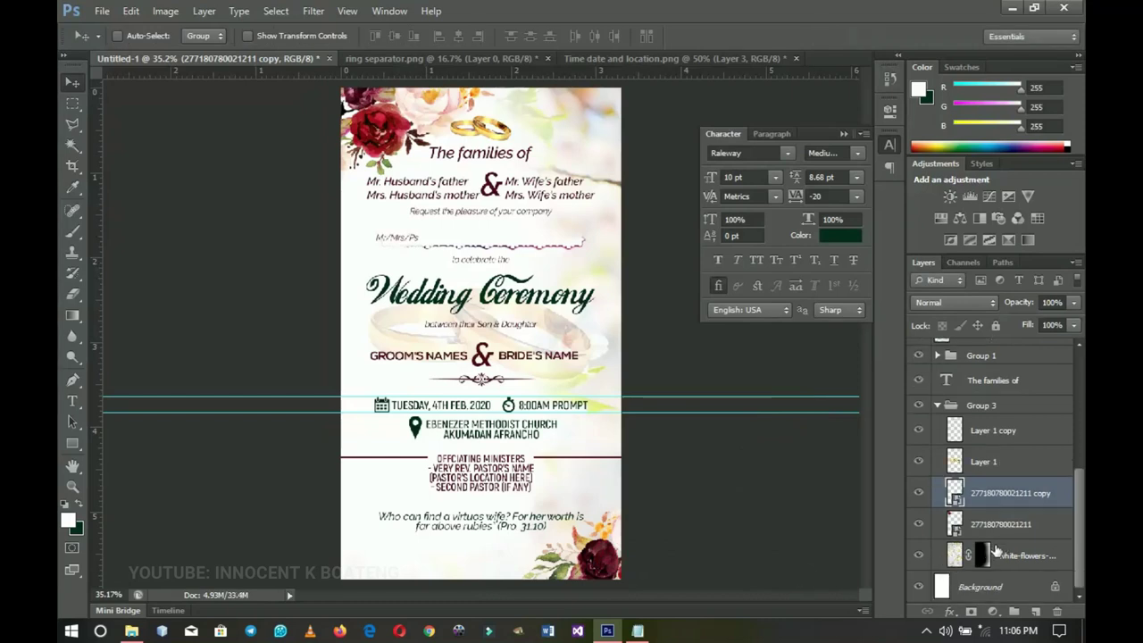
left_click(982, 557)
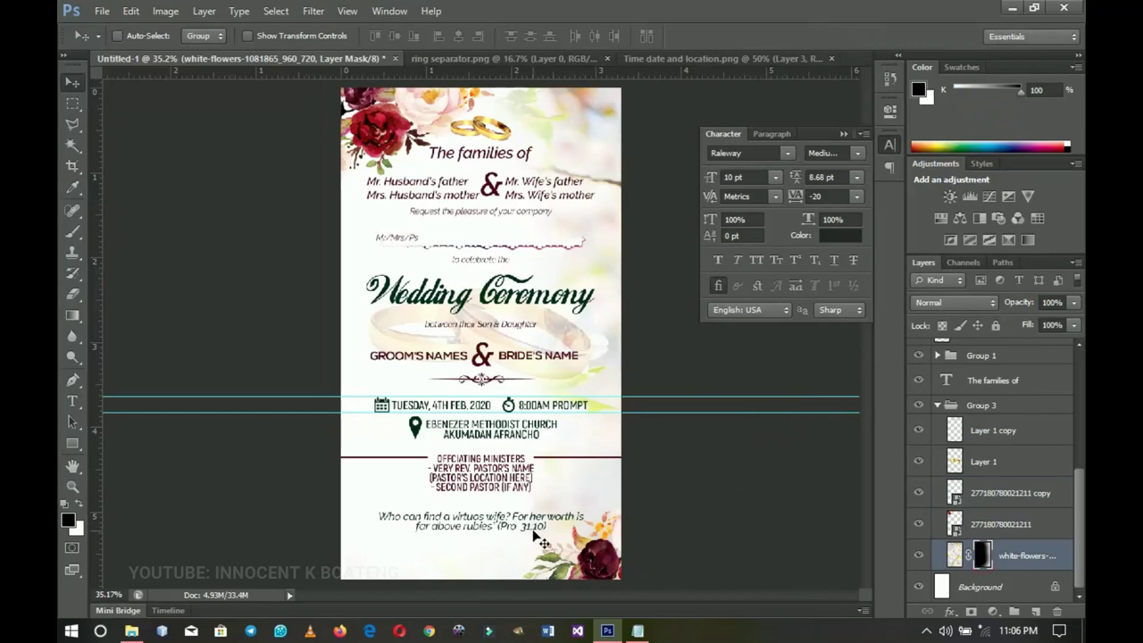
left_click(78, 506)
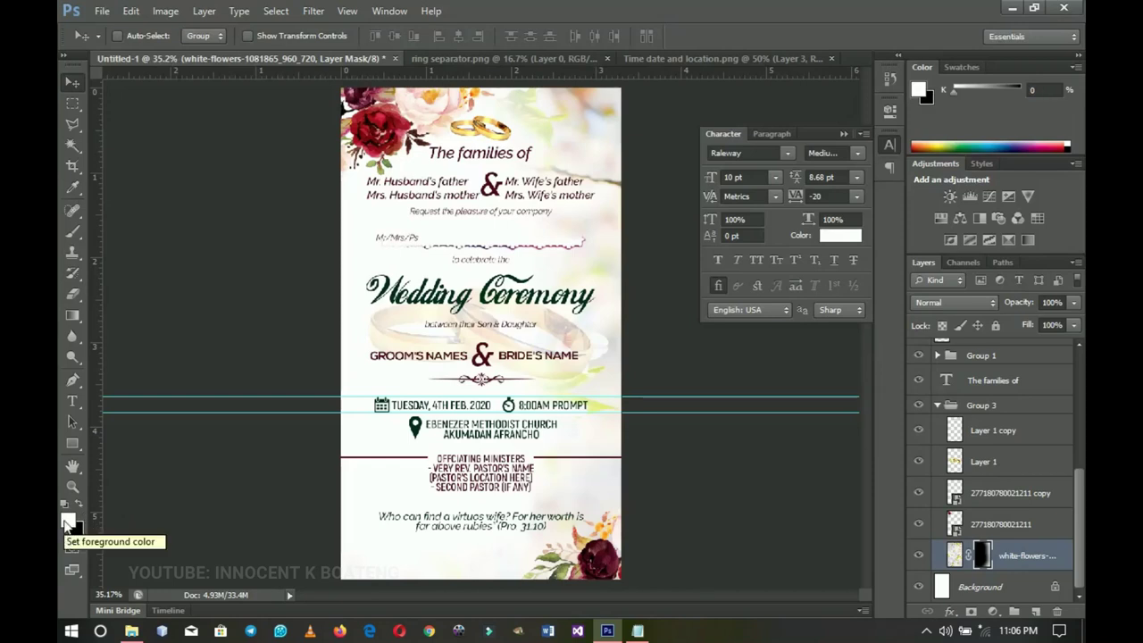
left_click(67, 523)
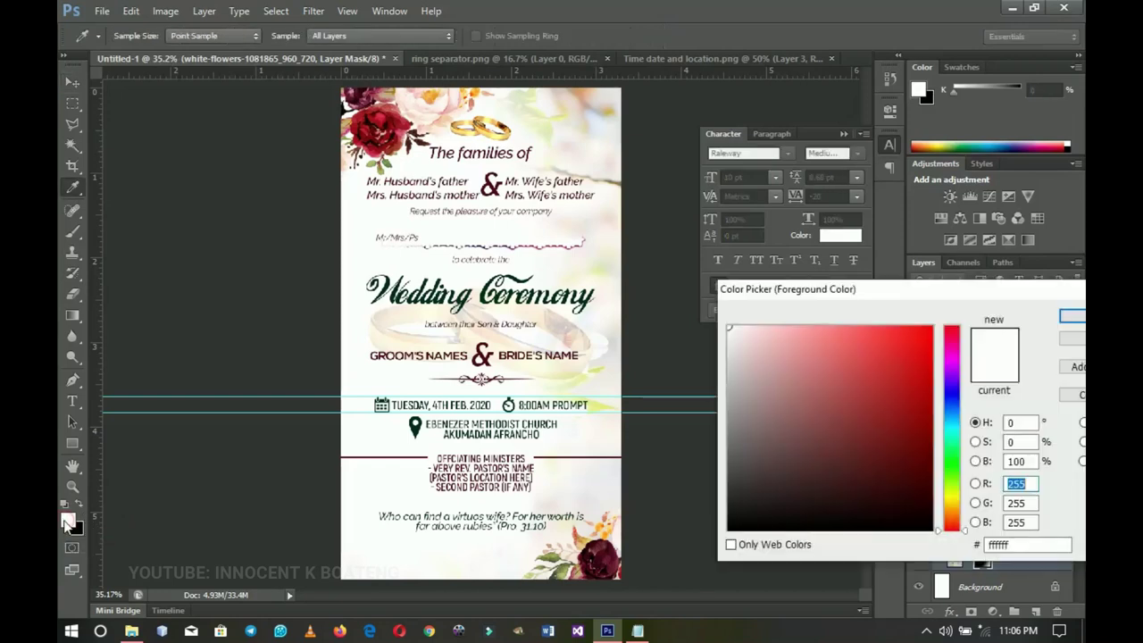
left_click(1078, 319)
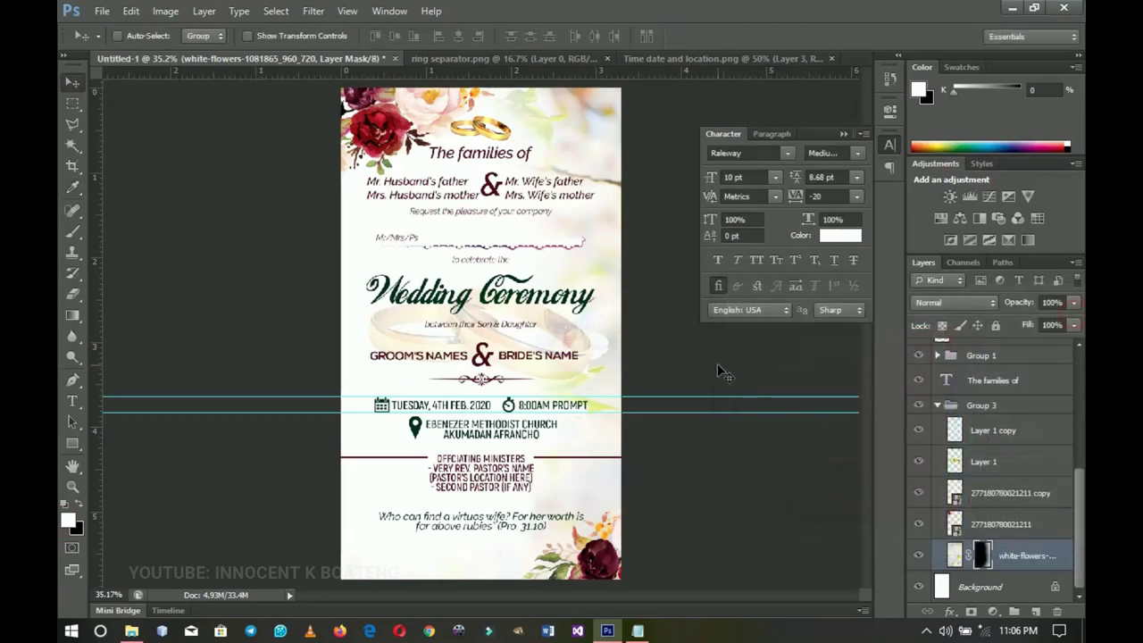
key("b")
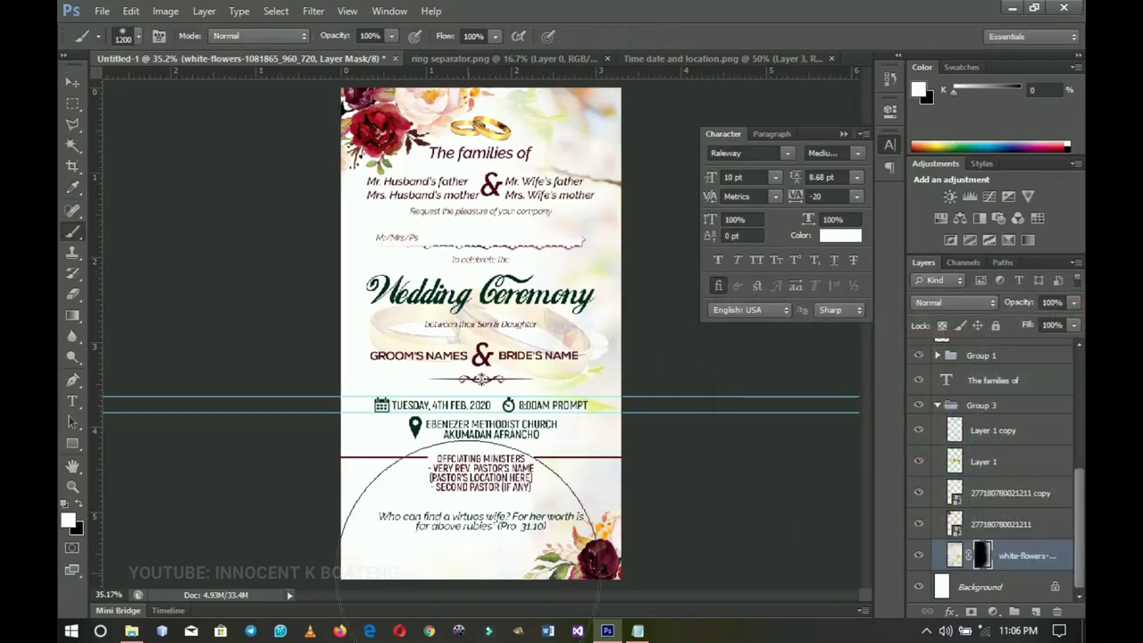
key("bracketleft")
key("bracketleft")
key("bracketleft")
key("bracketleft")
key("bracketleft")
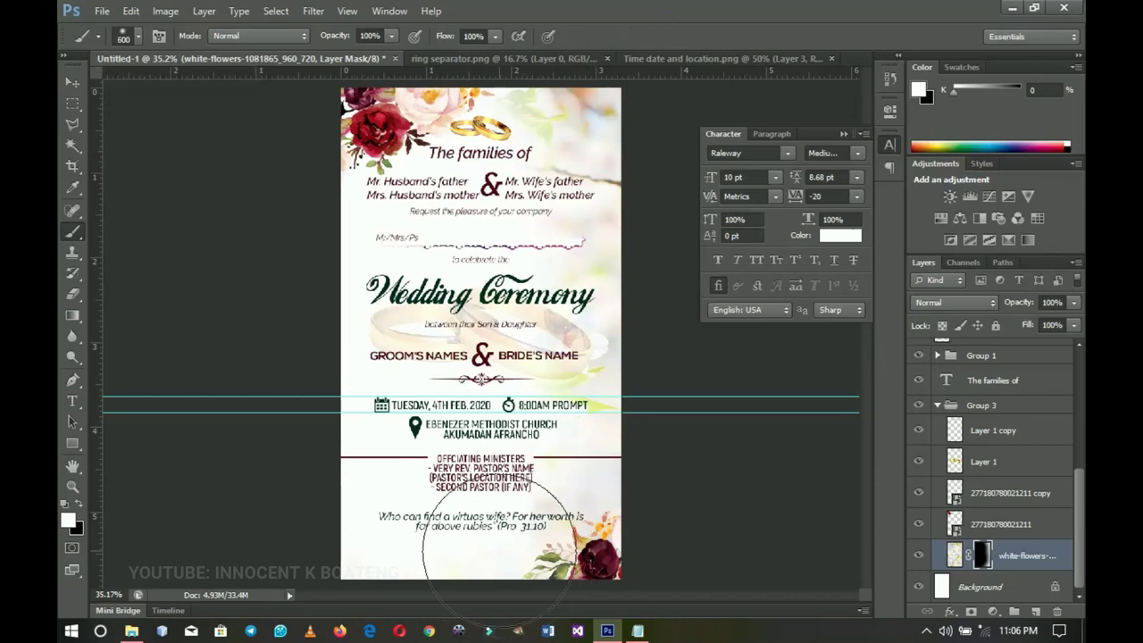
mouse_move(483, 573)
left_mouse_down()
mouse_move(375, 592)
mouse_move(373, 578)
mouse_move(340, 568)
left_mouse_up()
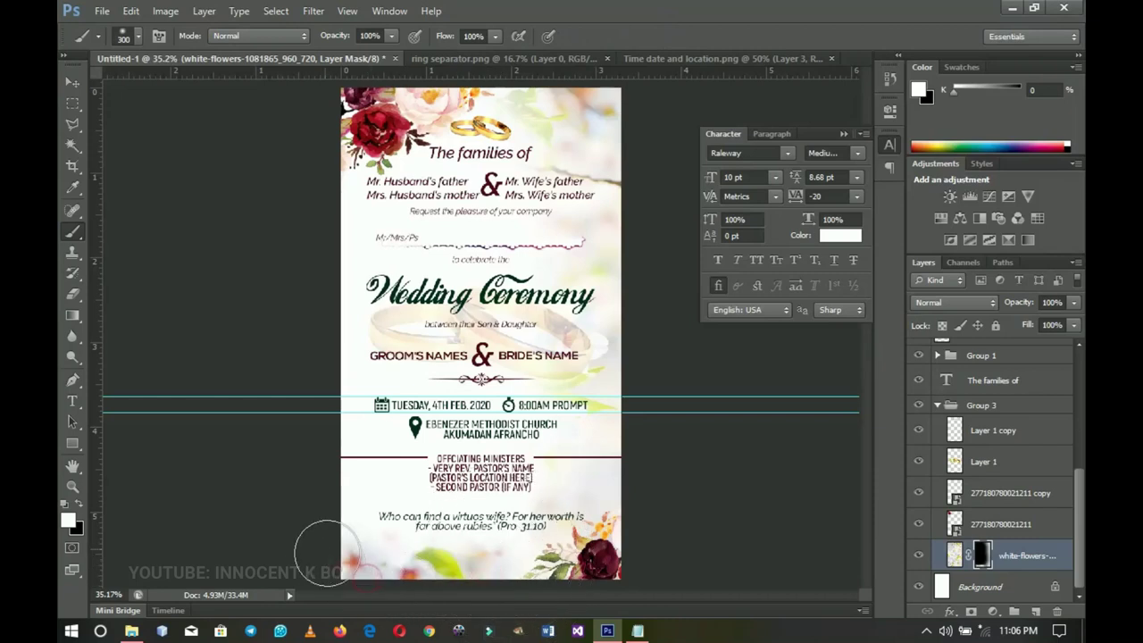
mouse_move(305, 403)
left_mouse_down()
mouse_move(292, 365)
mouse_move(317, 384)
mouse_move(323, 347)
mouse_move(301, 266)
mouse_move(314, 209)
left_mouse_up()
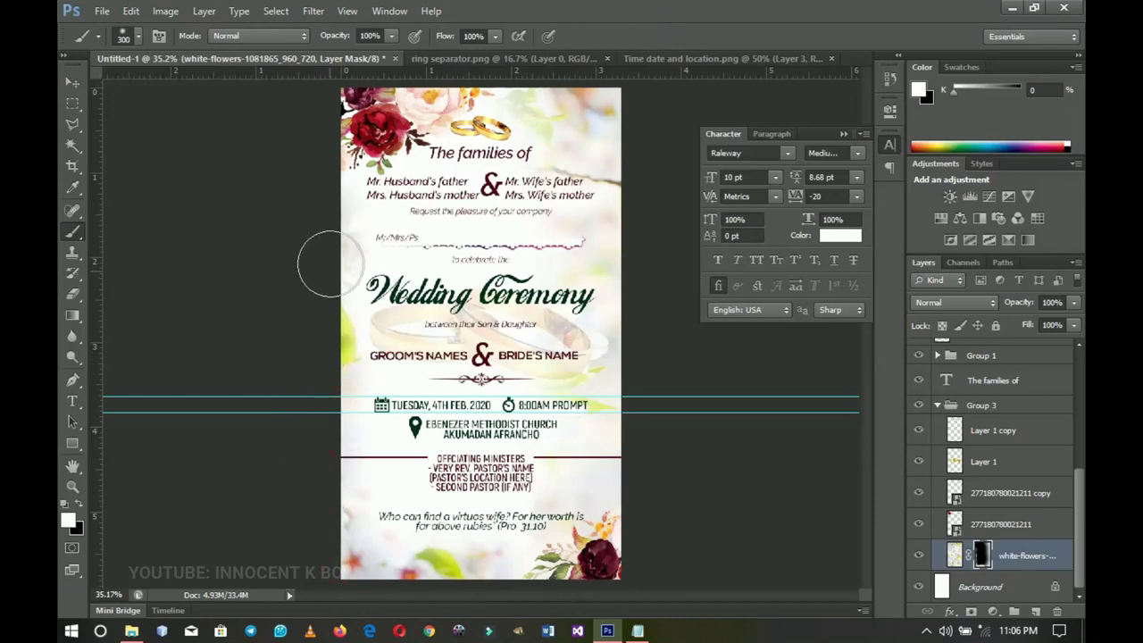
- Review the whole invitation at 50% zoom, from the upper flowers and rings to the Bible verse and lower flowers
key("z")
left_click_drag(622, 570, 405, 237)
left_click(510, 491)
key("b")
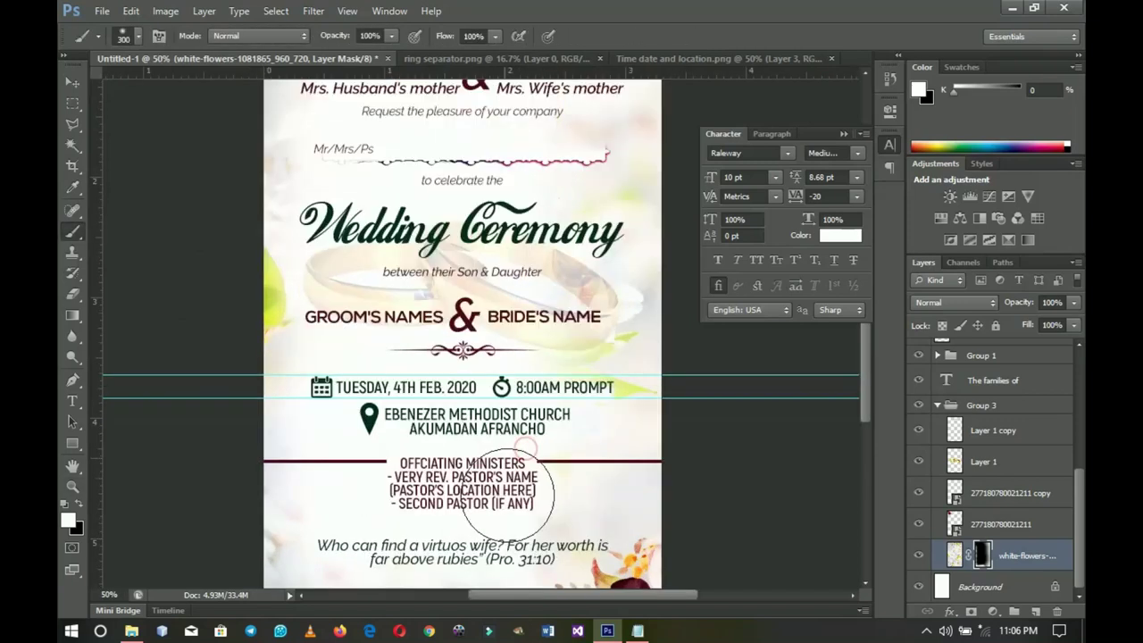
scroll(491, 420, "down", 5)
scroll(495, 446, "up", 5)
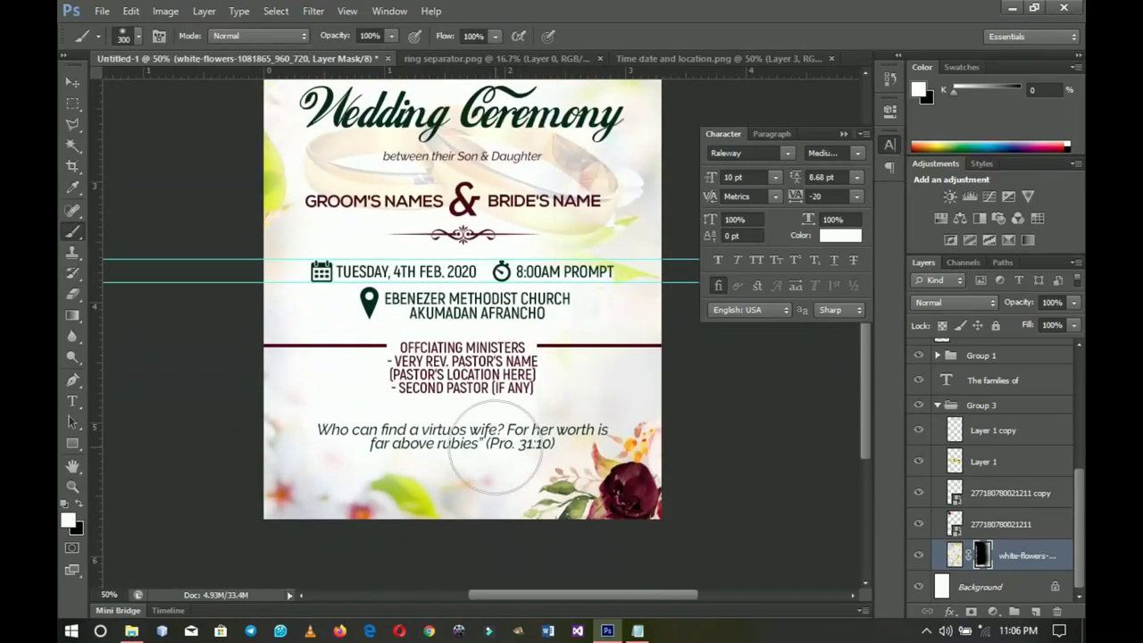
key("z")
scroll(459, 157, "up", 5)
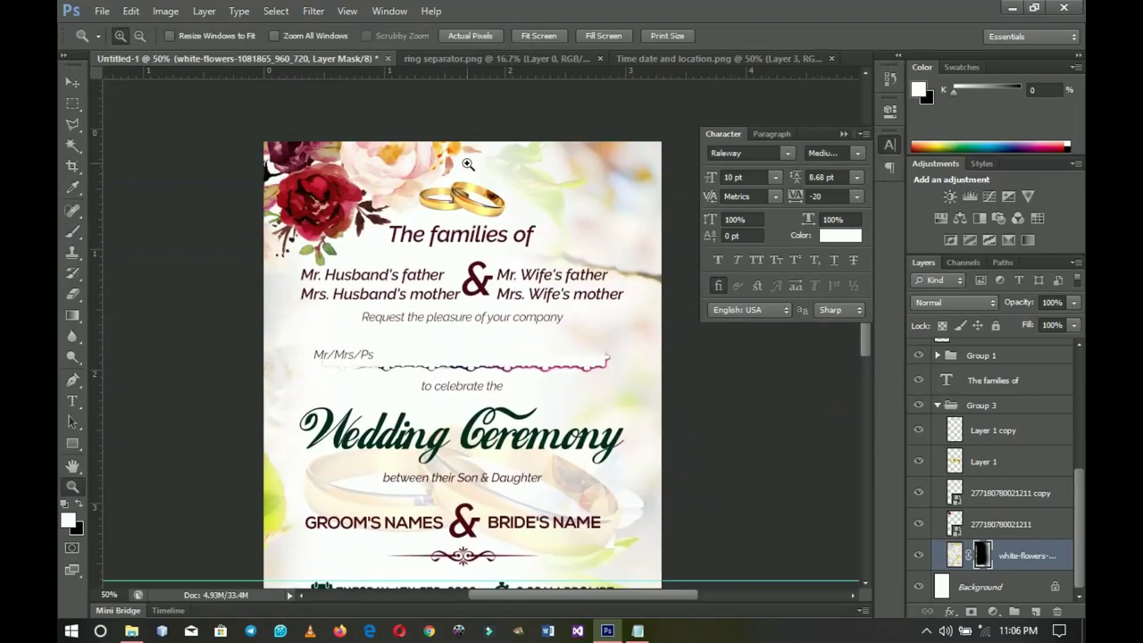
scroll(467, 164, "down", 8)
scroll(465, 206, "up", 6)
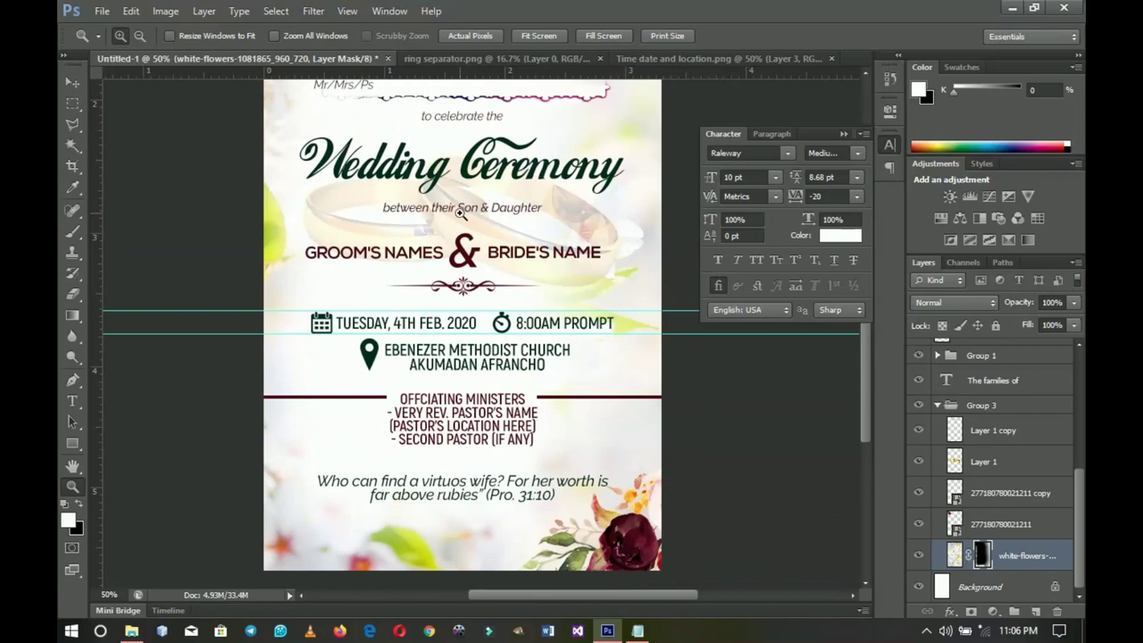
scroll(459, 216, "down", 2)
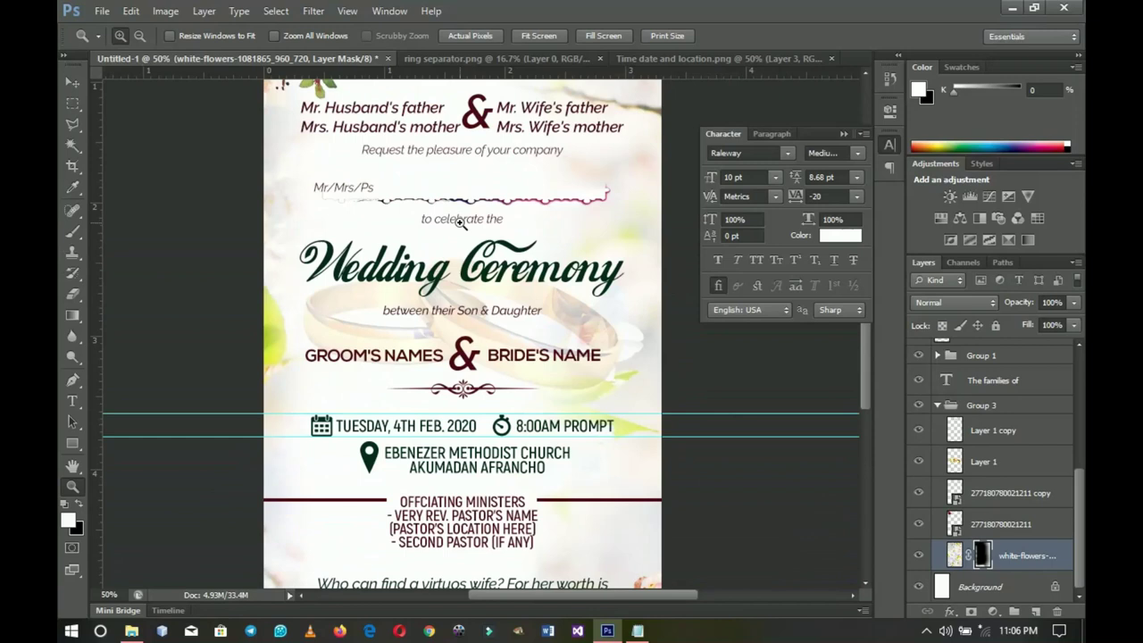
scroll(460, 224, "down", 2)
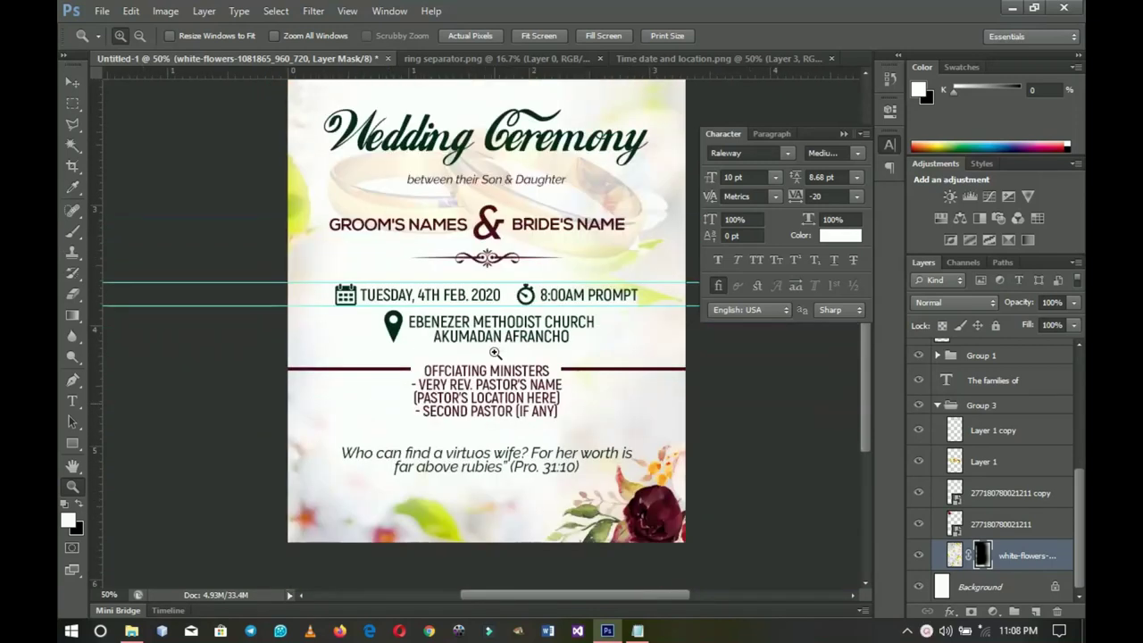
scroll(489, 337, "up", 5)
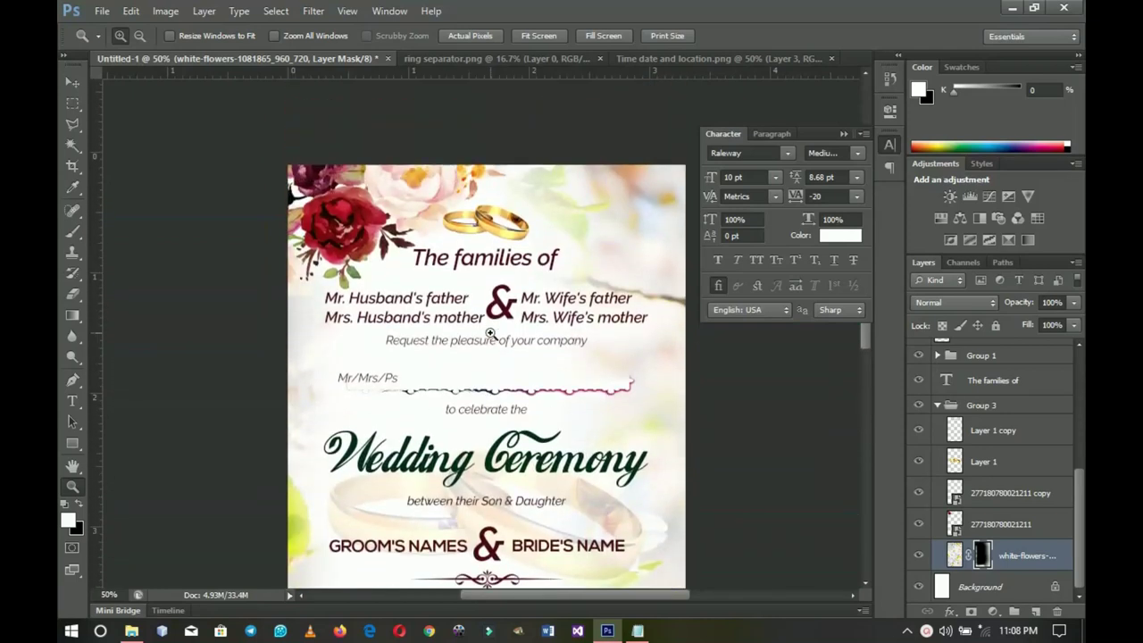
scroll(491, 333, "down", 8)
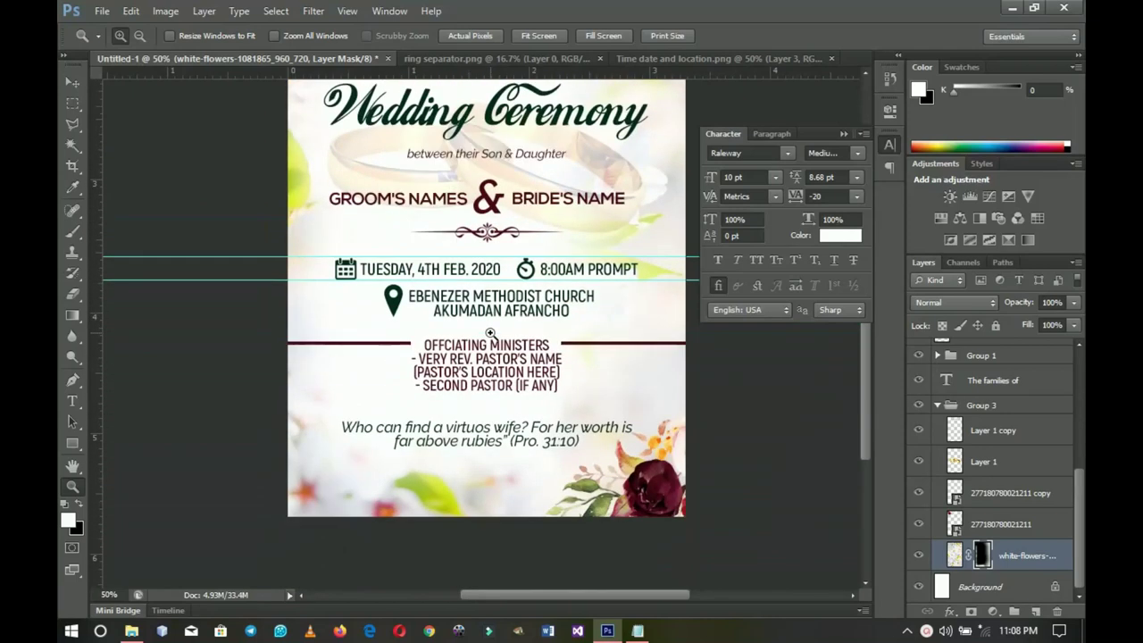
scroll(490, 333, "up", 1)
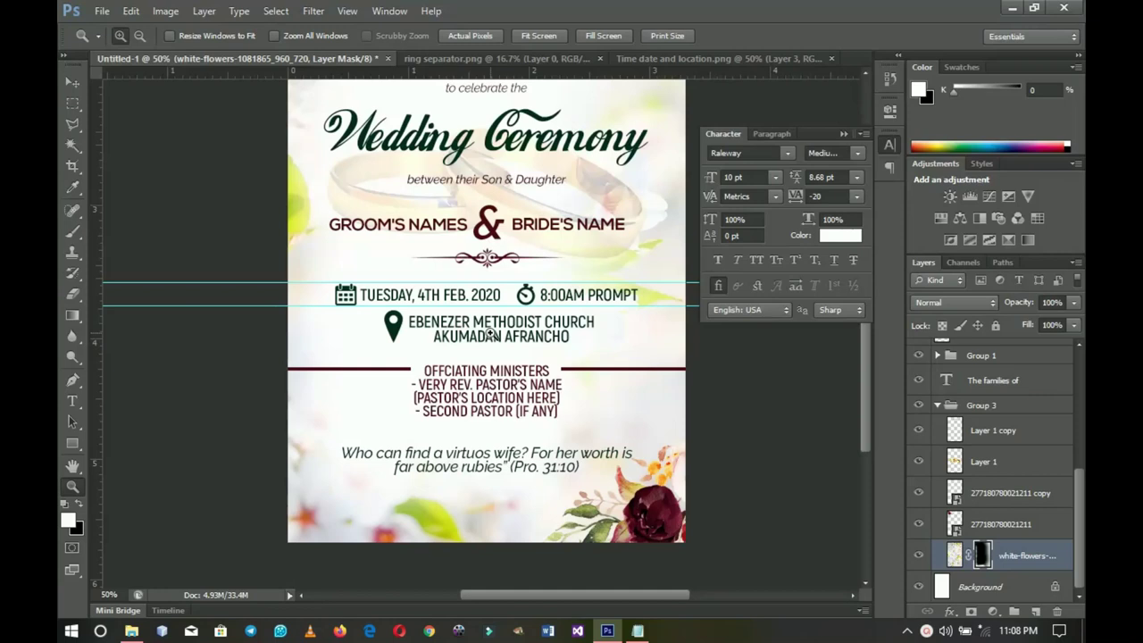
scroll(490, 333, "up", 5)
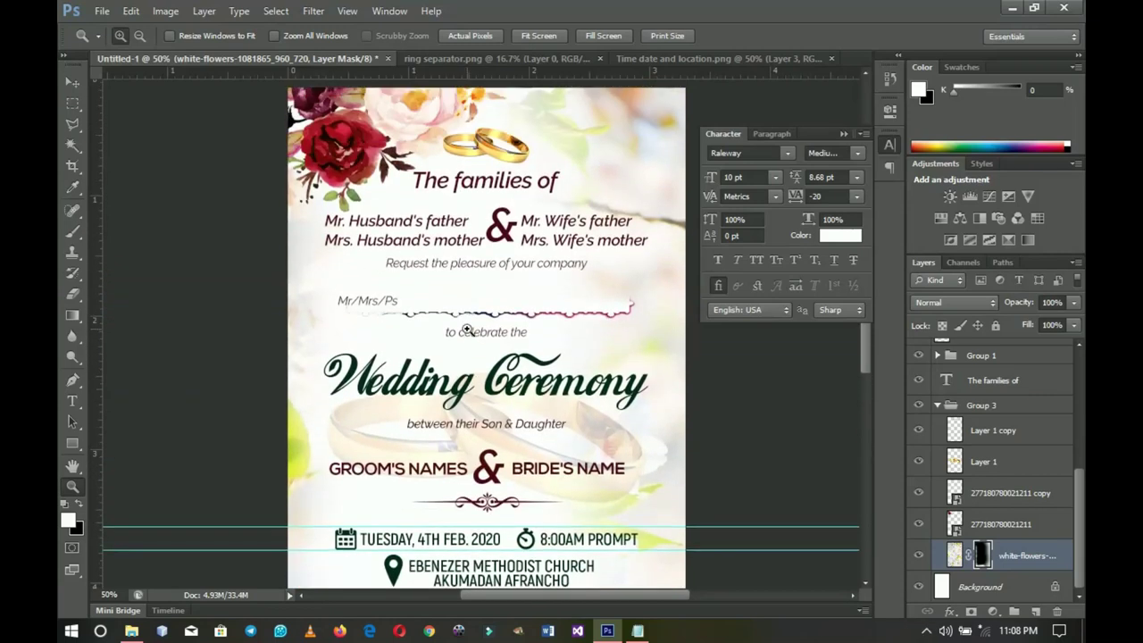